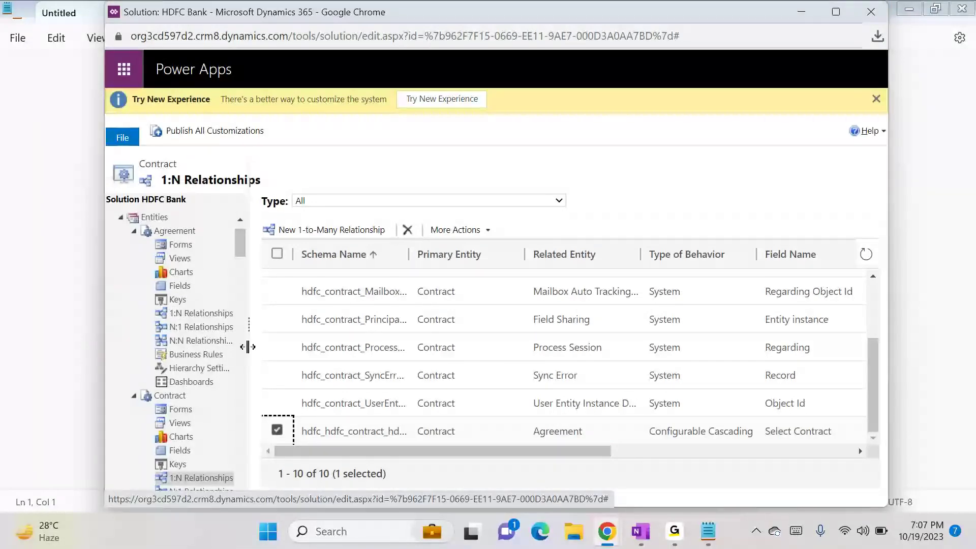
Step: Open the Agreement entity's business rules, and in Notepad write "Business rules:-" with "BR are OOB validation--> to validate data" below it
left_click(169, 354)
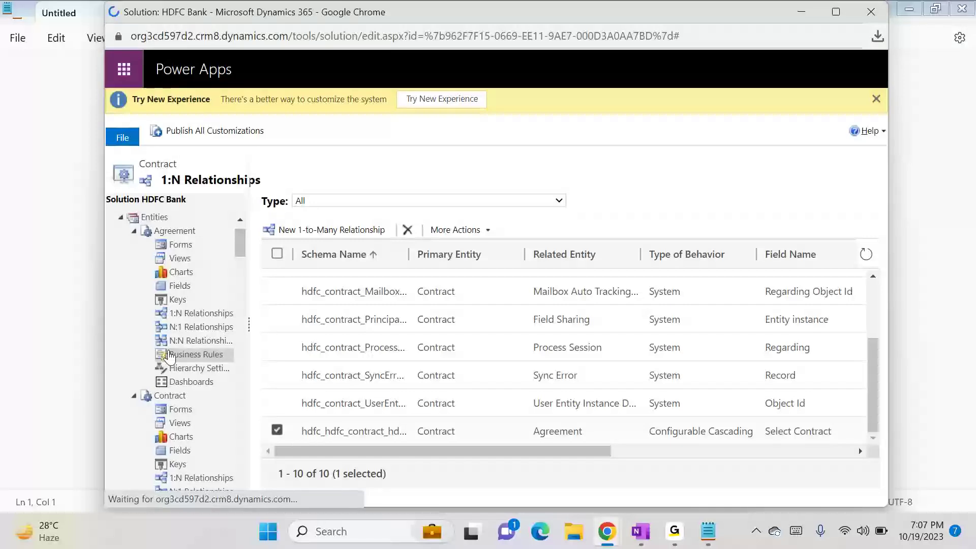
left_click(702, 535)
type("B")
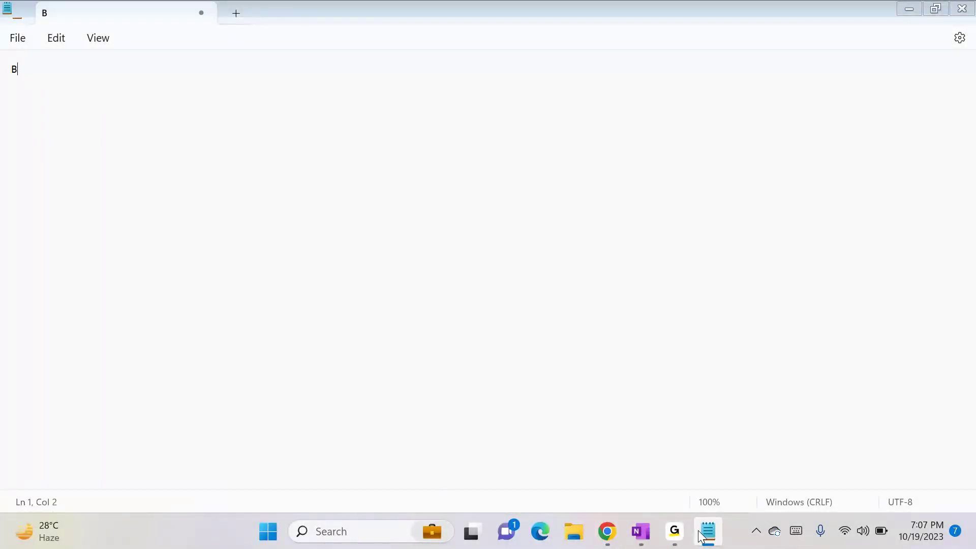
type("usiness rules:-")
key("Return")
key("Return")
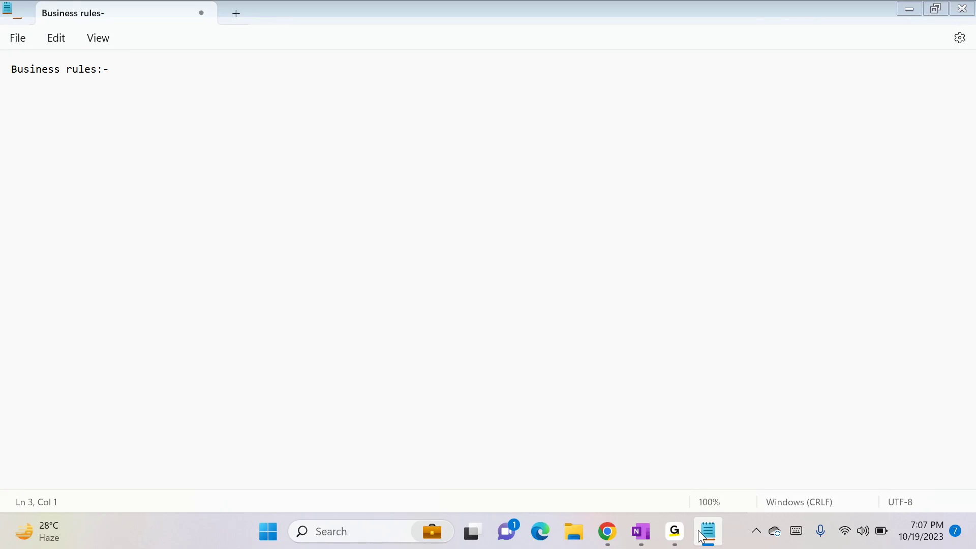
type("BR are OOB validation")
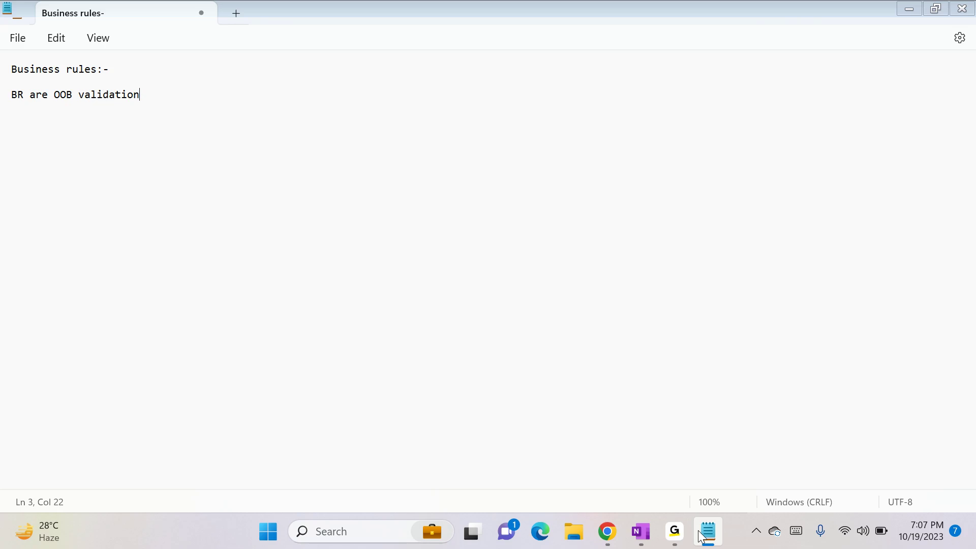
type("--> to validate data")
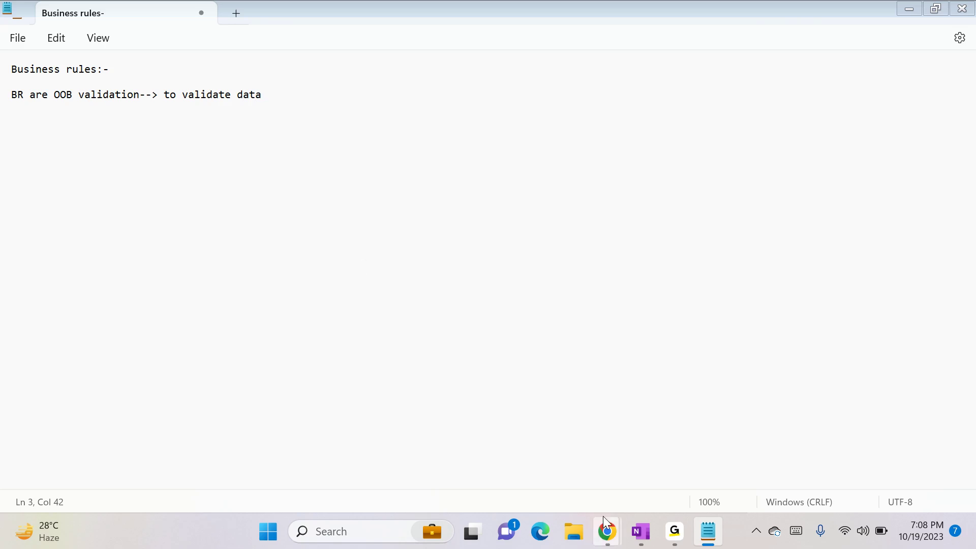
Step: Switch to the Dynamics 365 browser window and open the 2023 Contract record from the active contracts
mouse_move(607, 534)
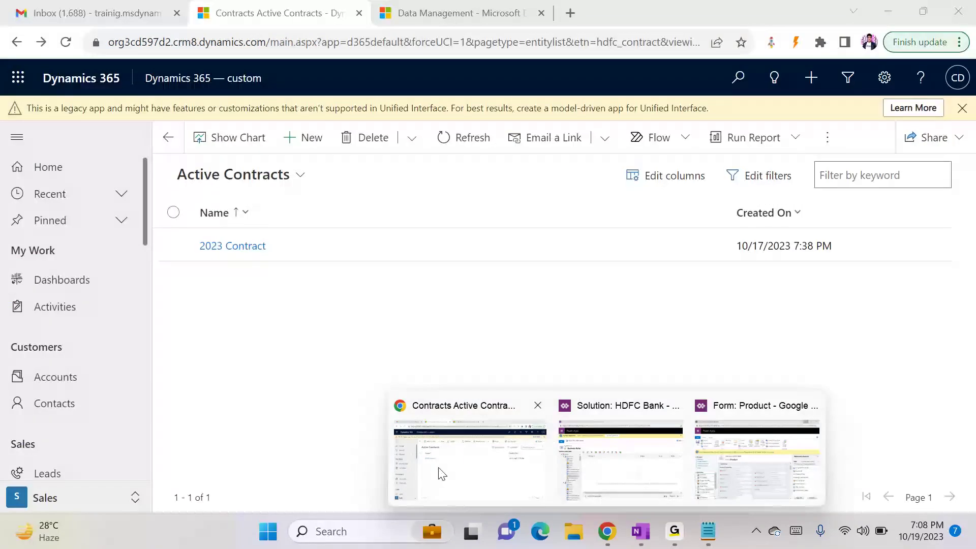
left_click(437, 471)
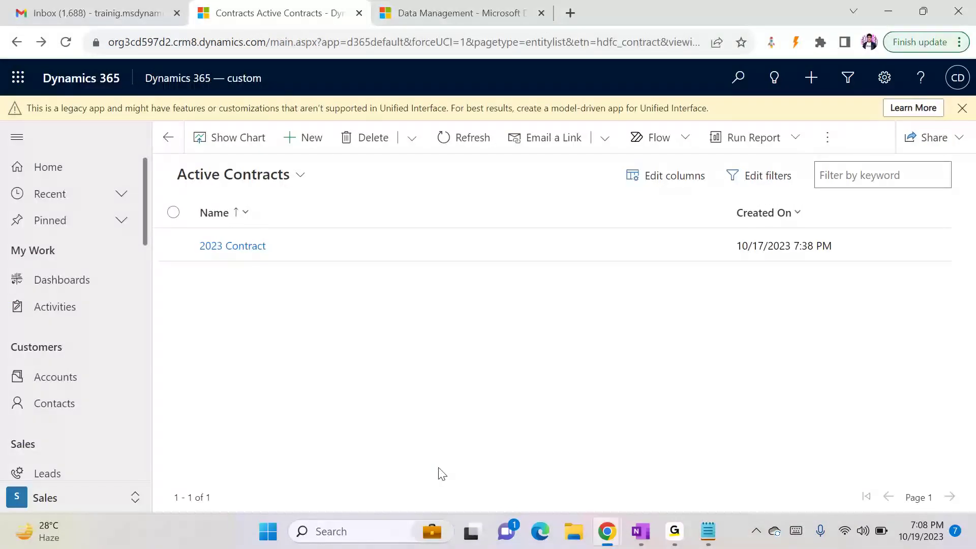
left_click(257, 252)
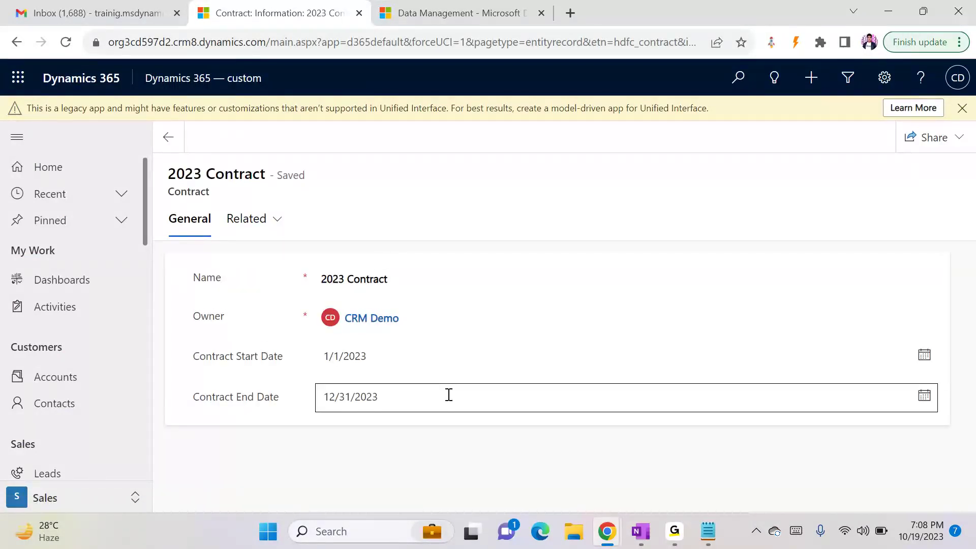
Step: Go to the Students list under Extensions and open a blank form for a new student record
scroll(149, 273, "down", 5)
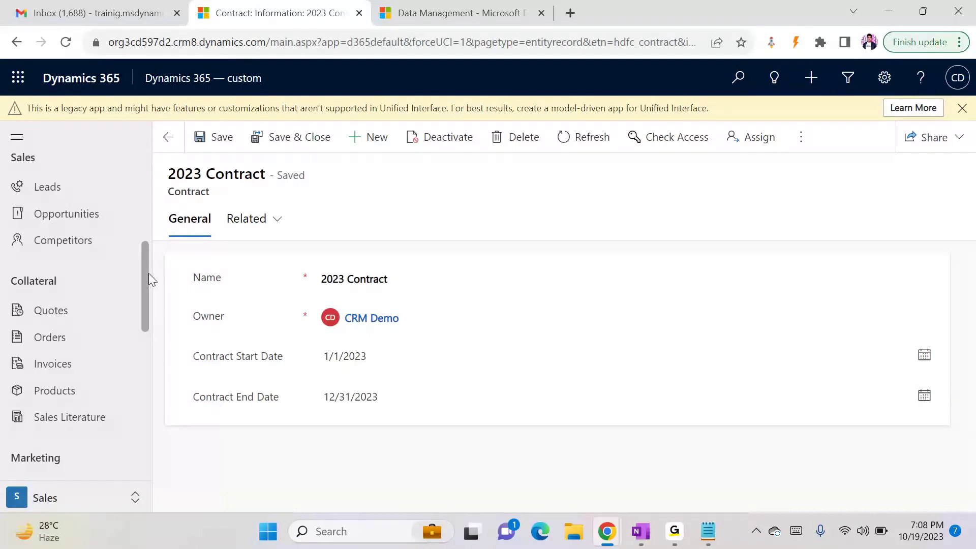
scroll(143, 288, "down", 10)
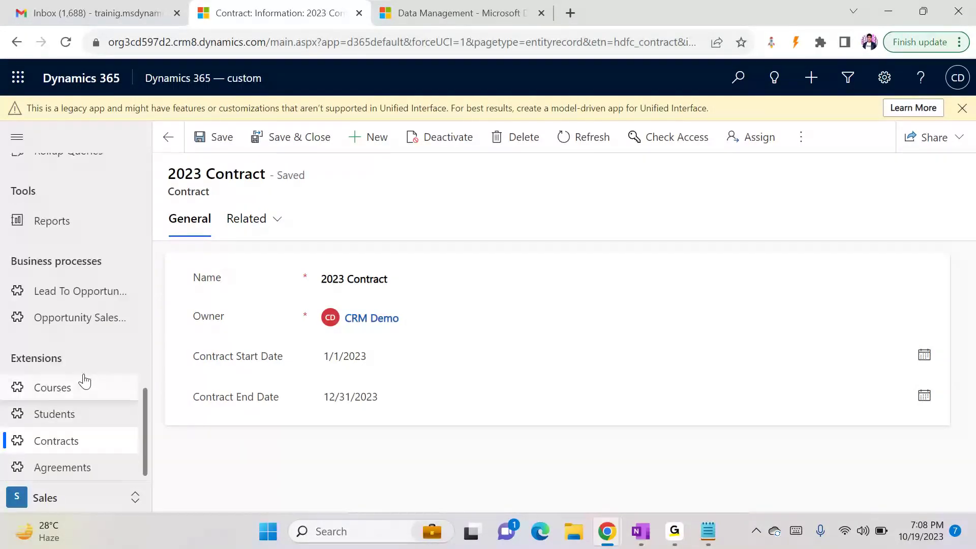
left_click(97, 396)
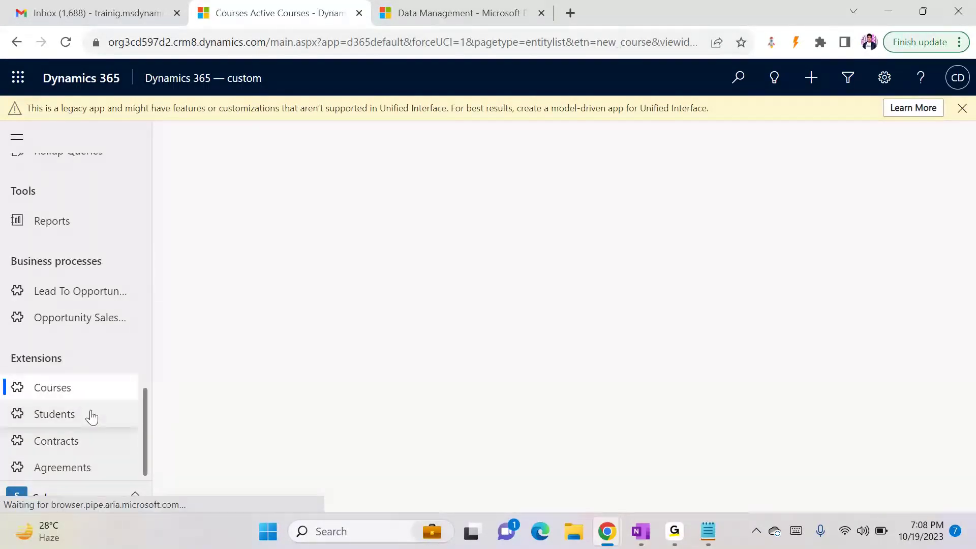
left_click(91, 416)
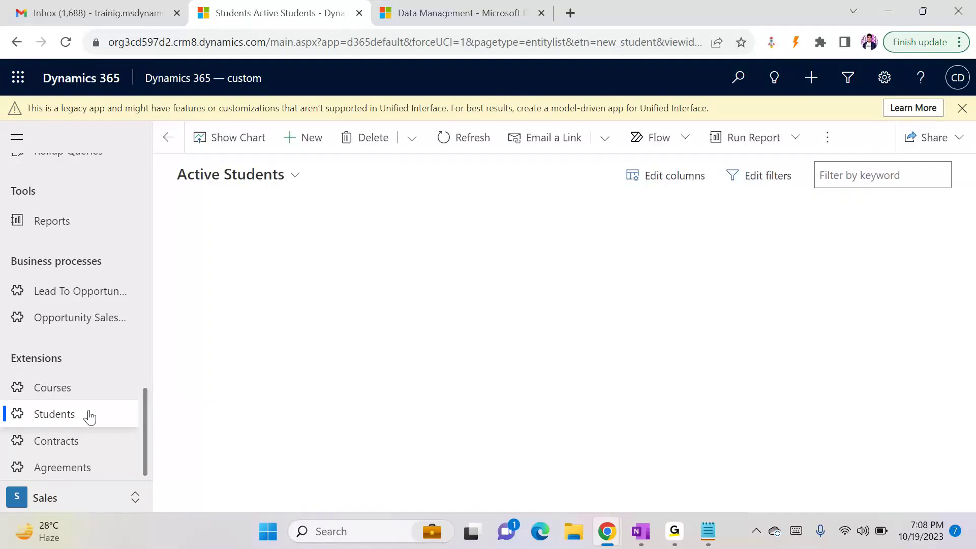
left_click(309, 137)
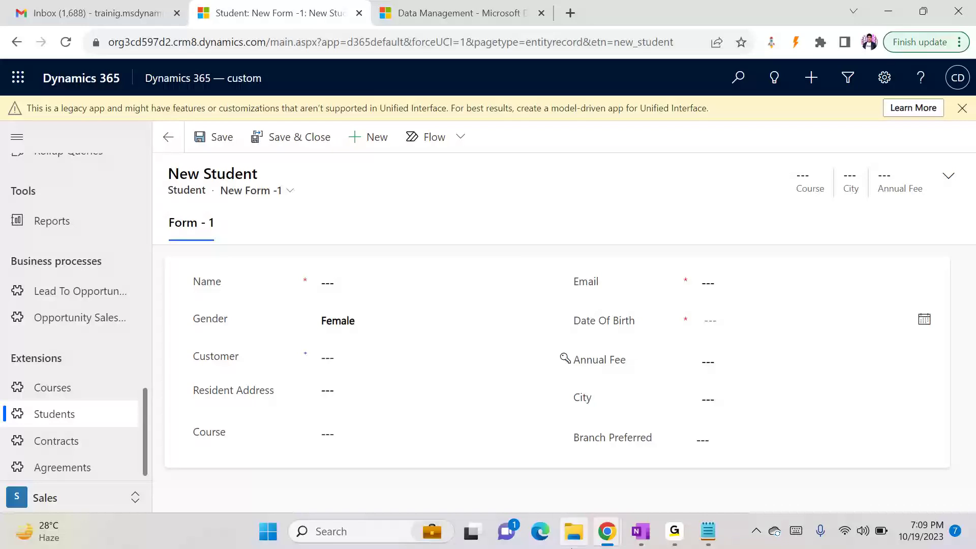
Step: Switch to Notepad and add the line "What action we can perform:" below the business rule definition
left_click(708, 531)
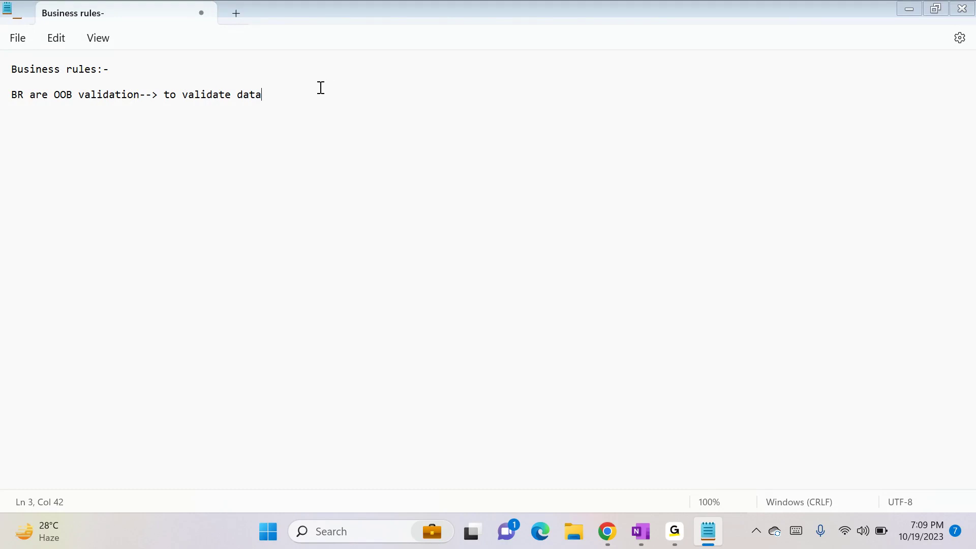
key("Return")
key("Return")
type("What action we can perfir")
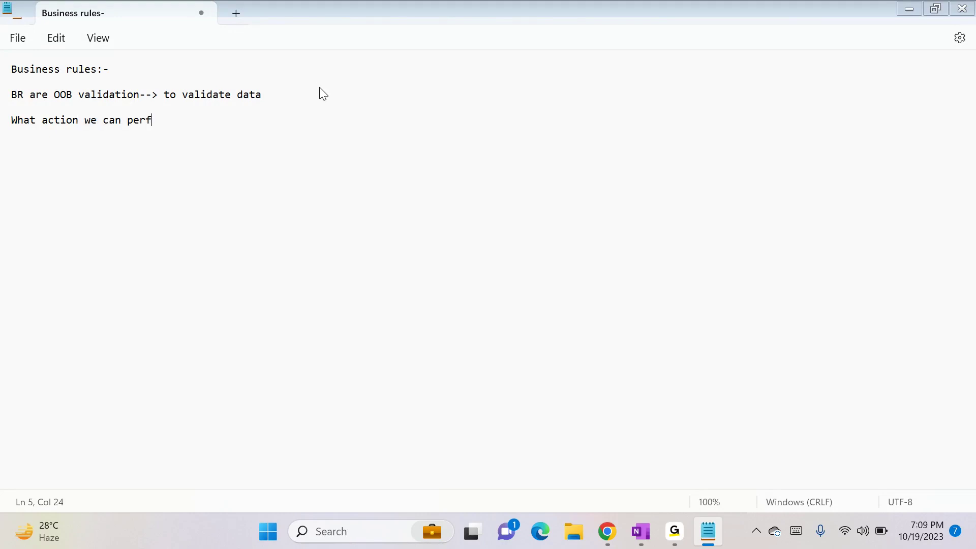
key("BackSpace")
key("BackSpace")
type("orm:")
key("Return")
key("Return")
Step: List the actions "1- Lock or unlock field", "2- Set field value", "3- Show error message", "4- Recommendation" and "5- Make field req or optional"
type("1- Lock or unlock field")
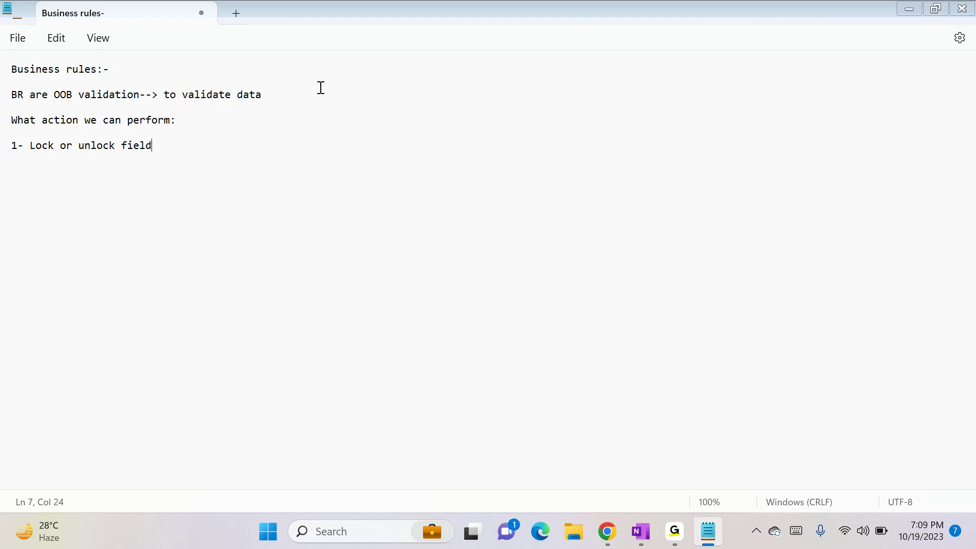
key("Return")
type("2- Set field value")
key("Return")
type("3- Show error message")
key("Return")
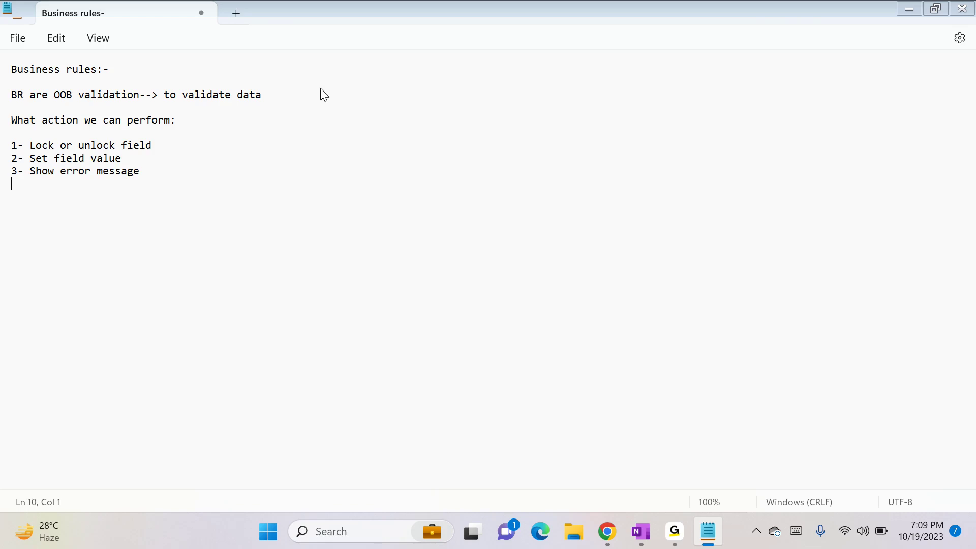
type("4- Recommendation")
key("Return")
type("5-")
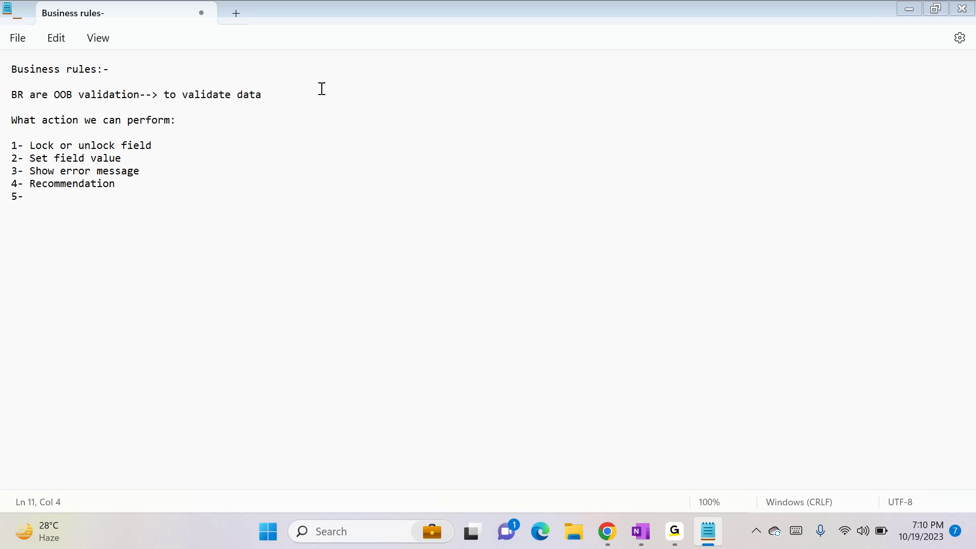
type(" Make field req or optional")
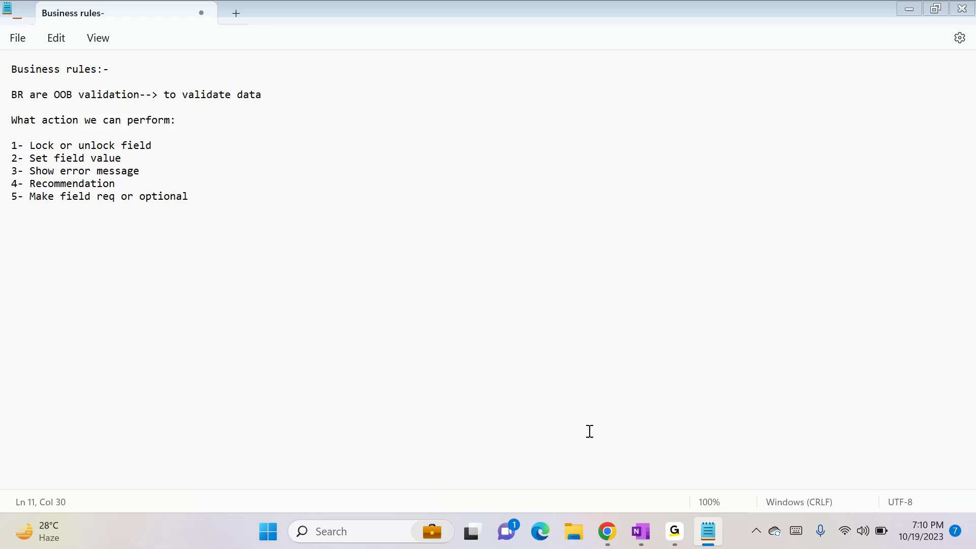
Step: Switch to the Dynamics 365 New Student form, set Gender to Male and back to Female, and highlight the Date Of Birth label
mouse_move(608, 532)
left_click(460, 475)
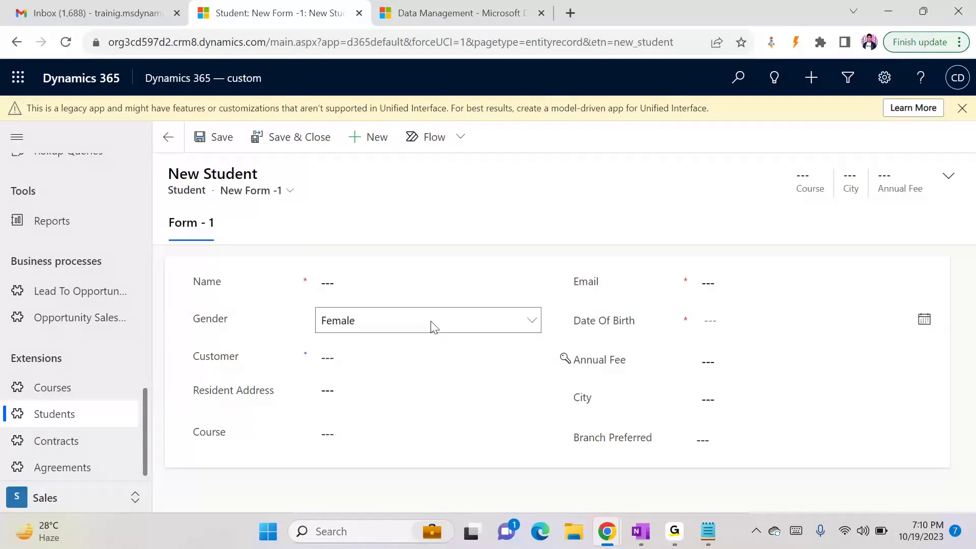
left_click(432, 327)
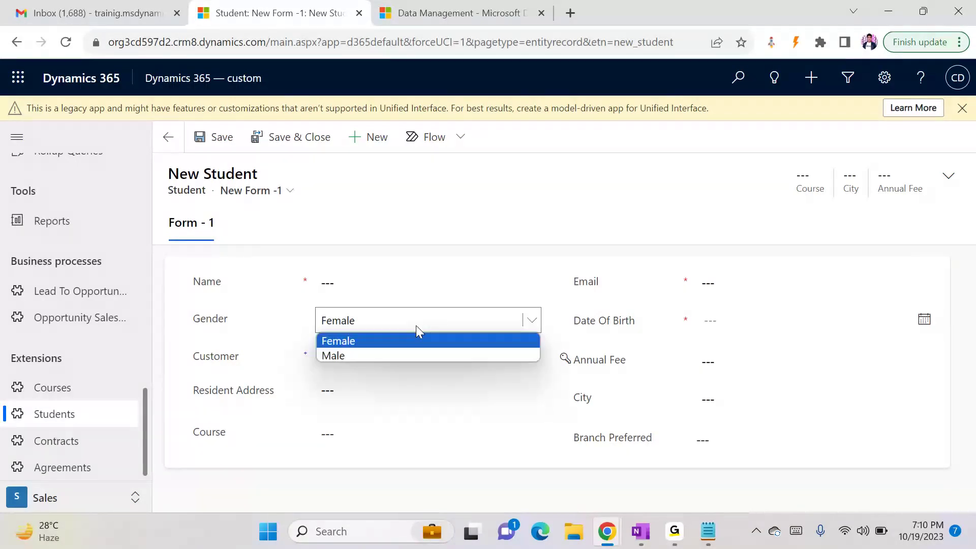
left_click(367, 352)
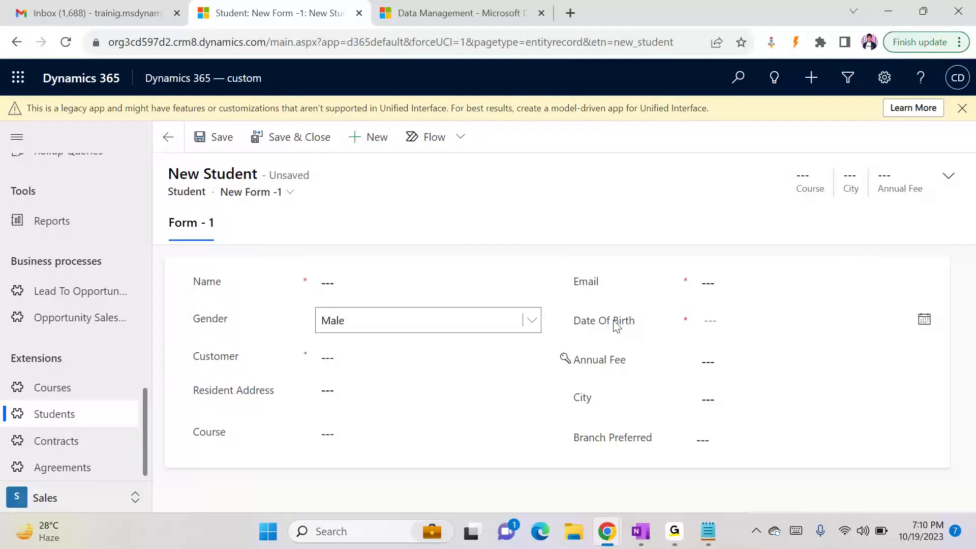
left_click_drag(591, 324, 673, 323)
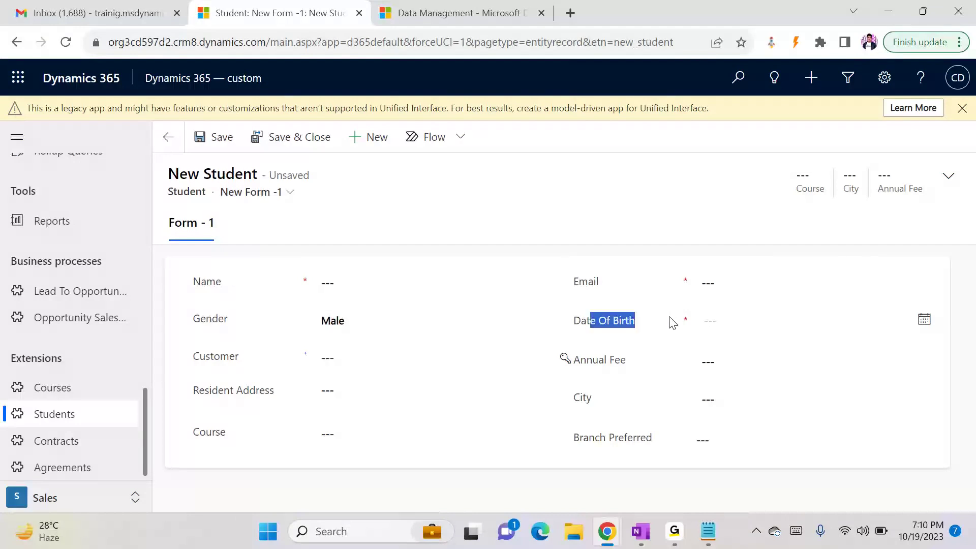
left_click(672, 323)
left_click(350, 327)
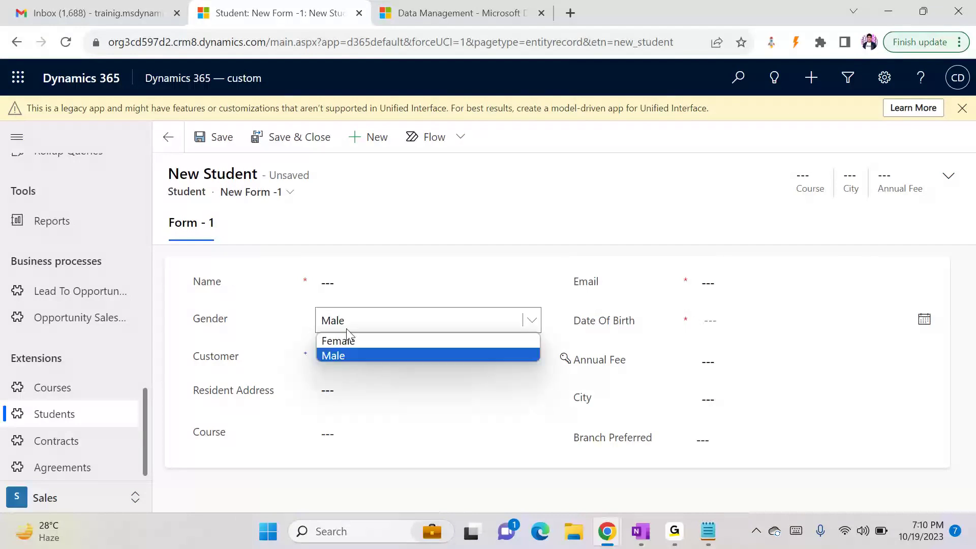
left_click(348, 340)
left_click_drag(575, 321, 660, 327)
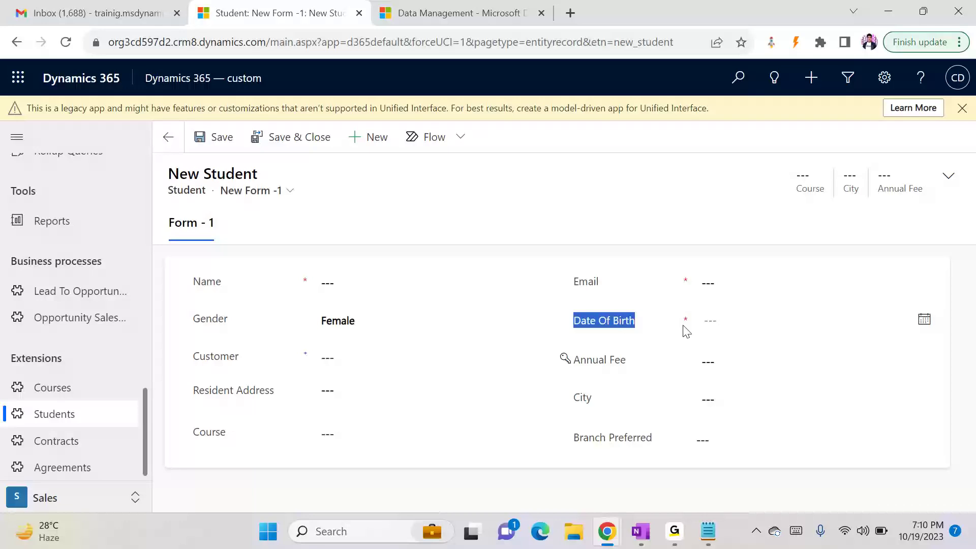
Step: Switch to the HDFC Bank solution window, expand the Student entity and open its forms
mouse_move(612, 515)
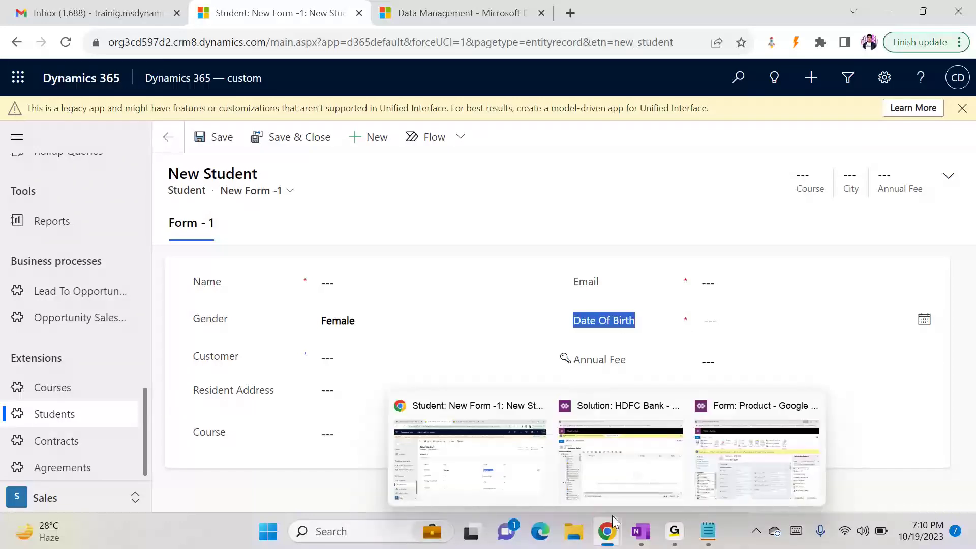
left_click(602, 456)
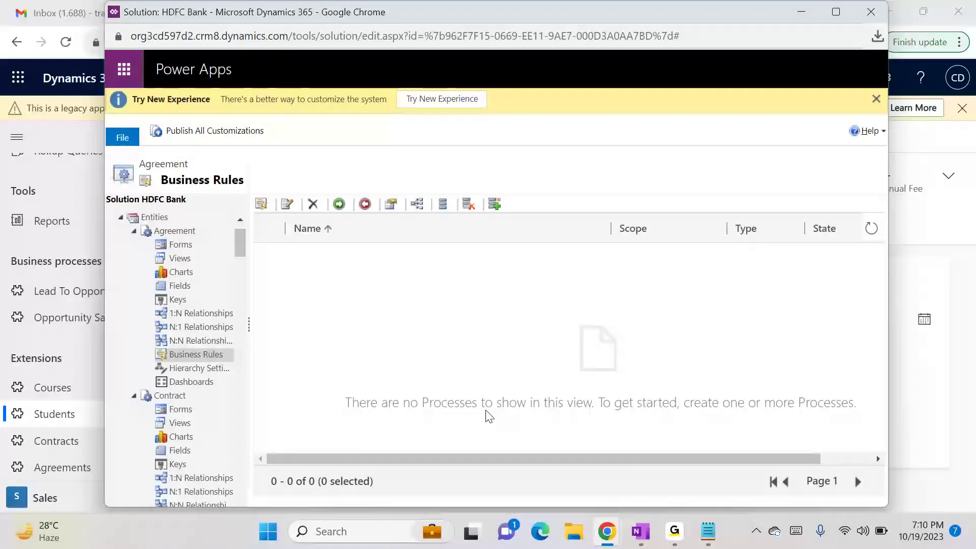
scroll(250, 276, "down", 10)
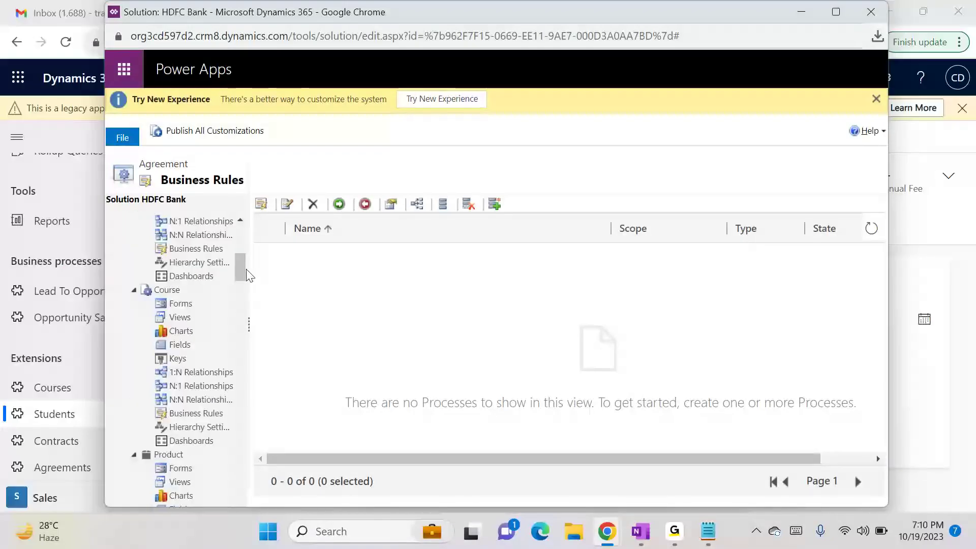
left_click_drag(245, 321, 246, 298)
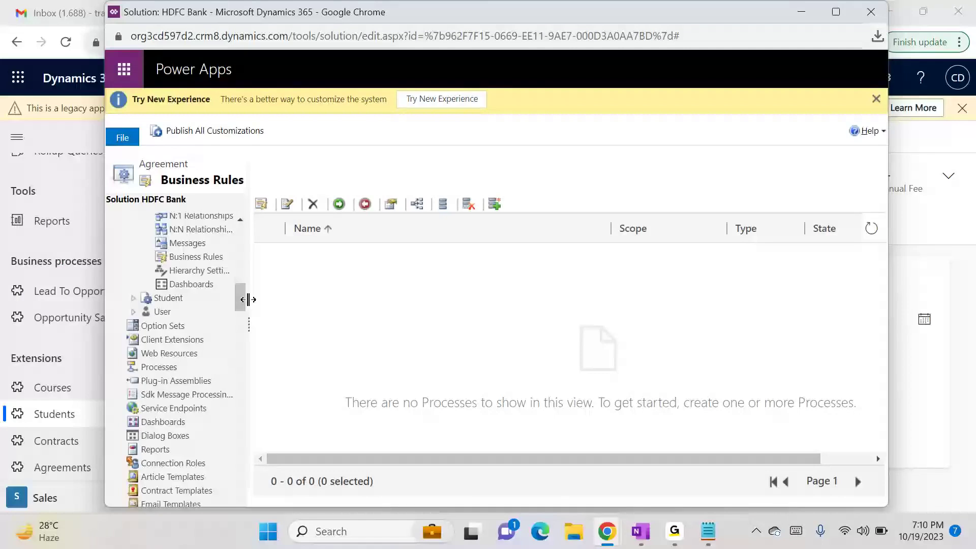
left_click(133, 299)
left_click(176, 332)
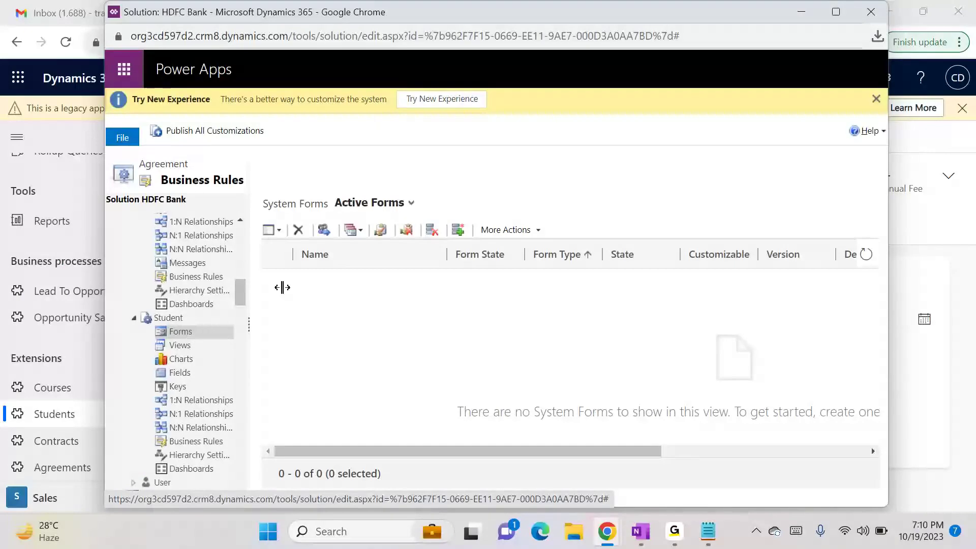
Step: Add all existing active Student forms to the solution without including the missing required components
left_click(459, 232)
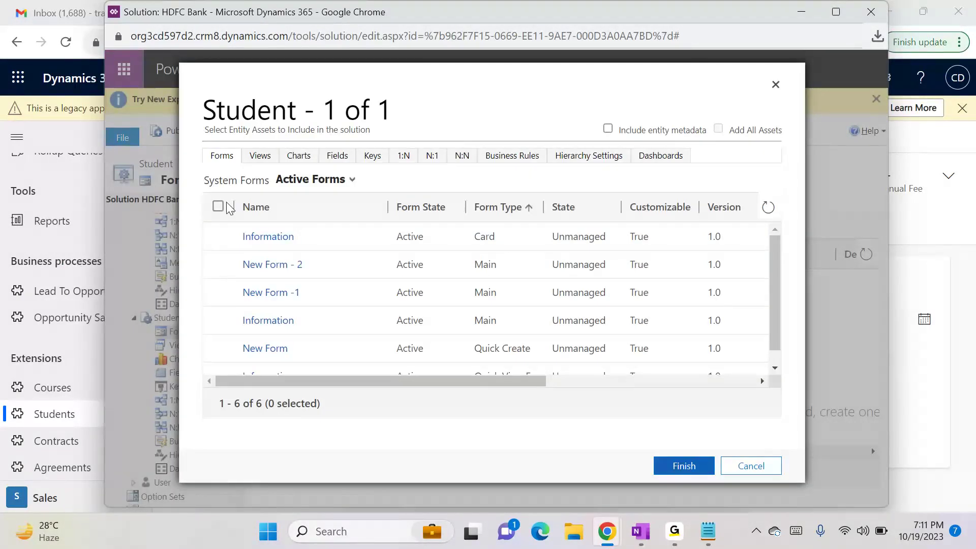
left_click(219, 206)
left_click(660, 472)
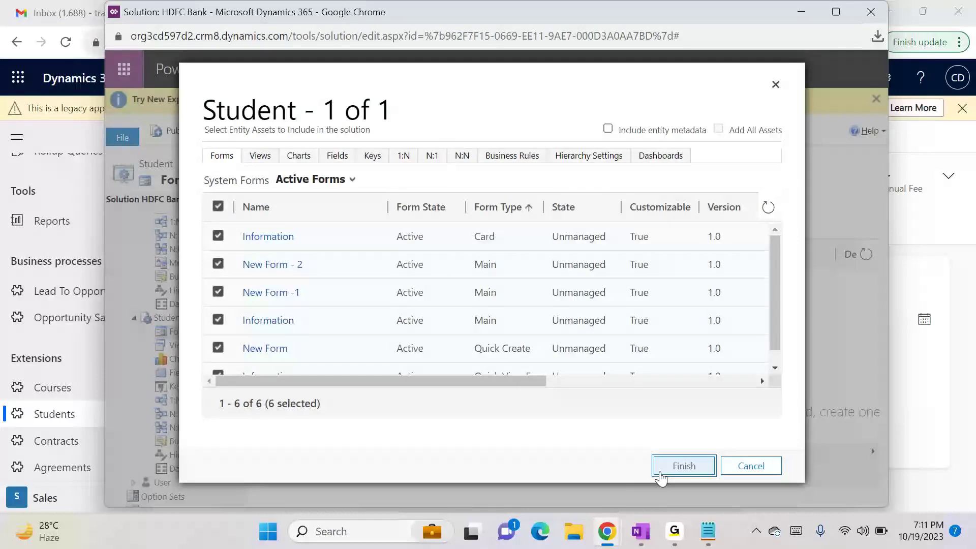
left_click(660, 472)
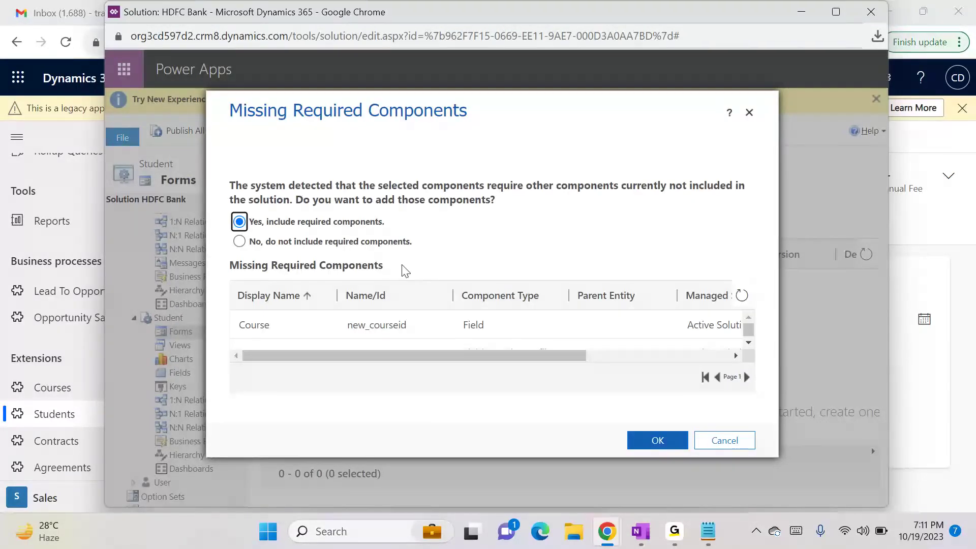
left_click(337, 244)
left_click(658, 440)
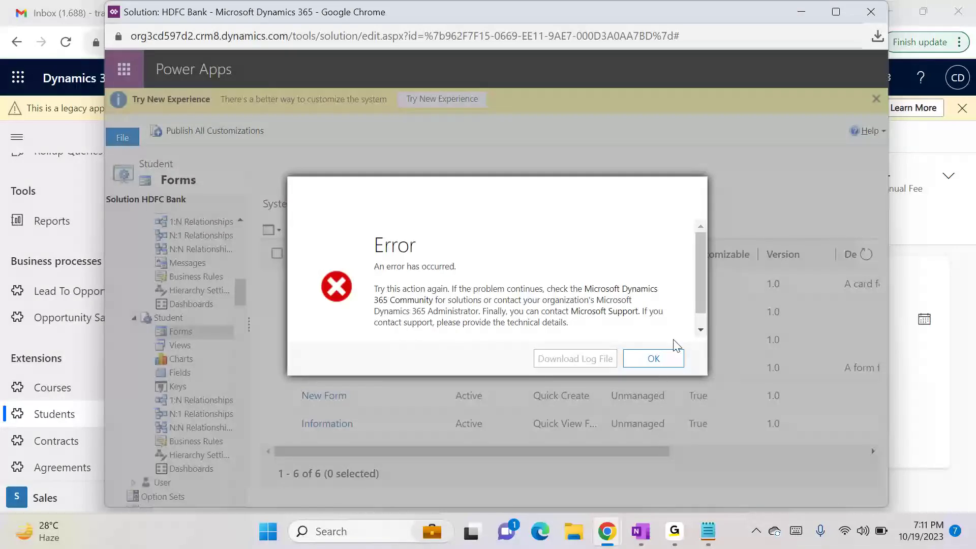
left_click(661, 356)
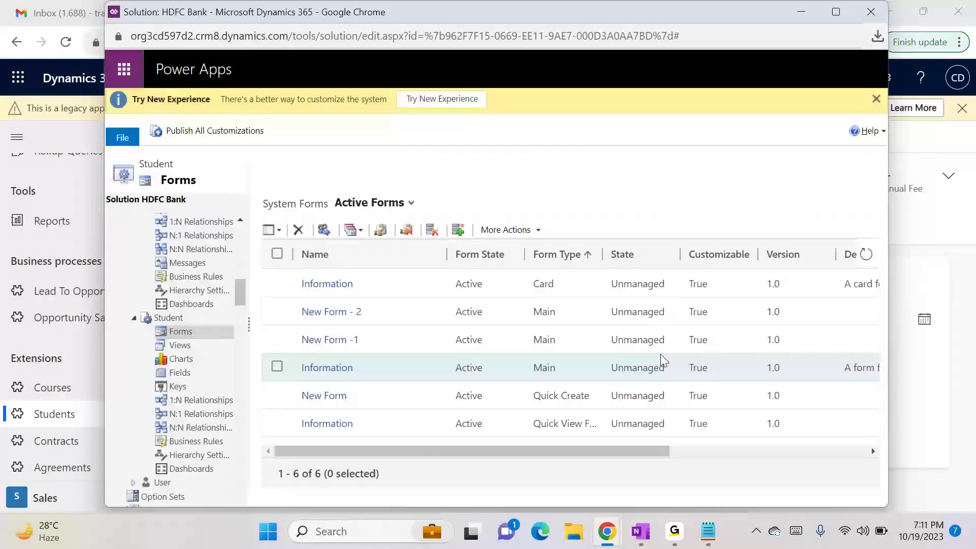
Step: Create a new business rule for the Student entity and name it "Gendar Validation"
left_click(184, 443)
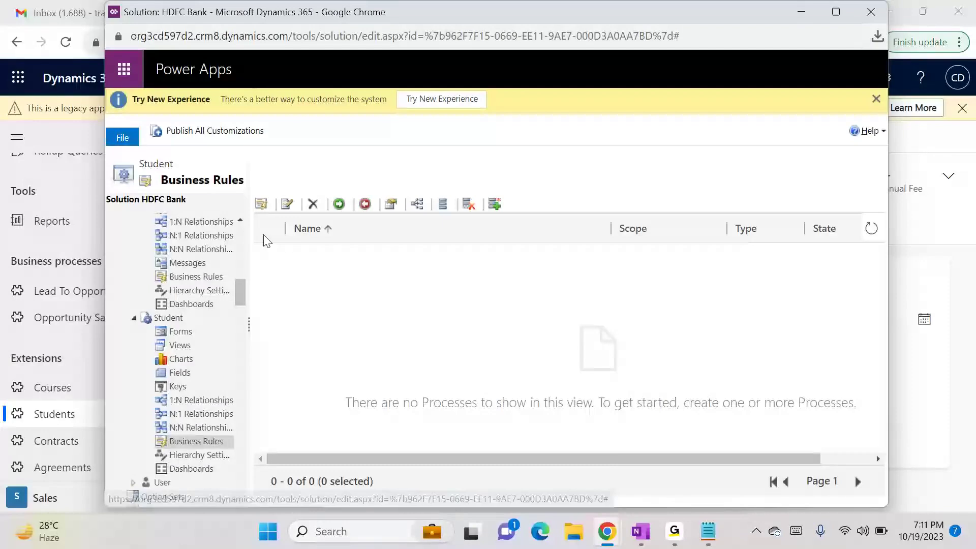
left_click(263, 205)
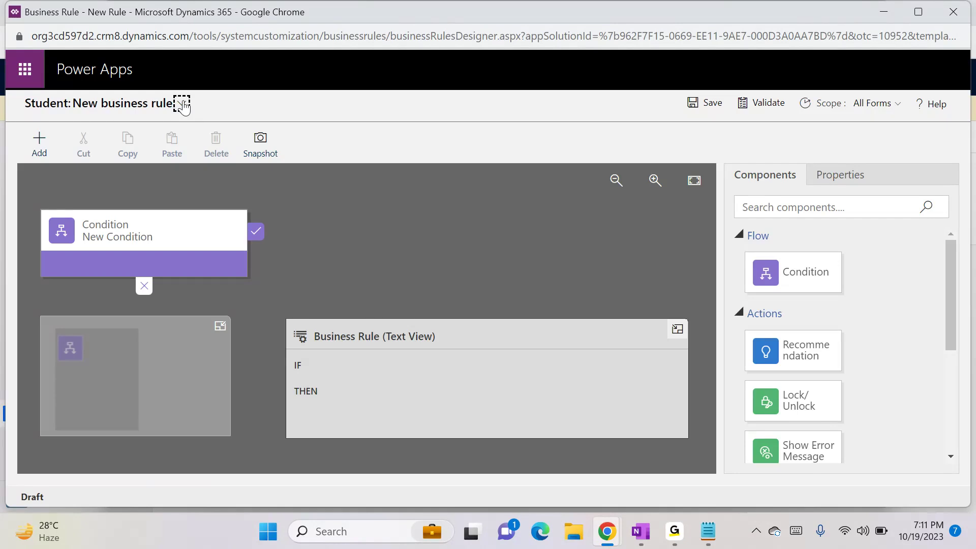
left_click(183, 104)
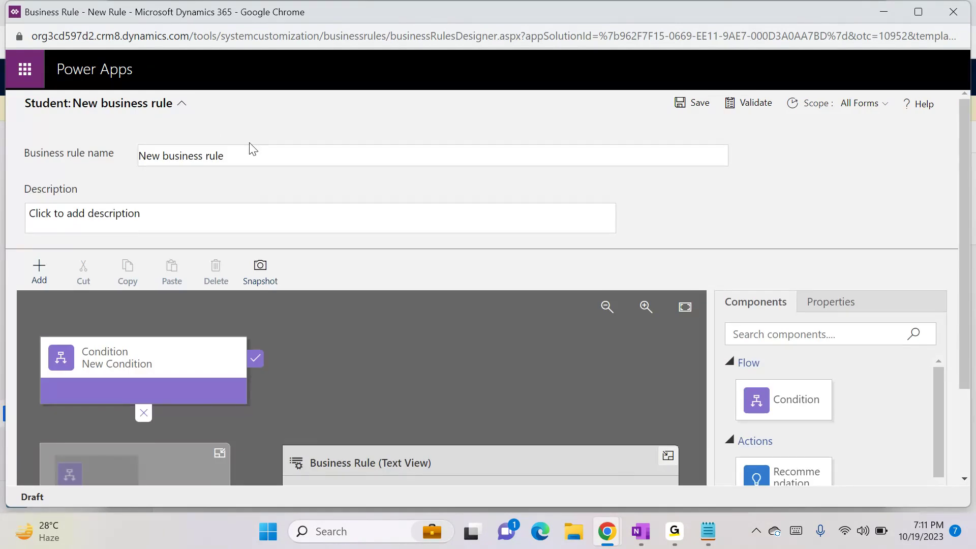
key("ctrl+a")
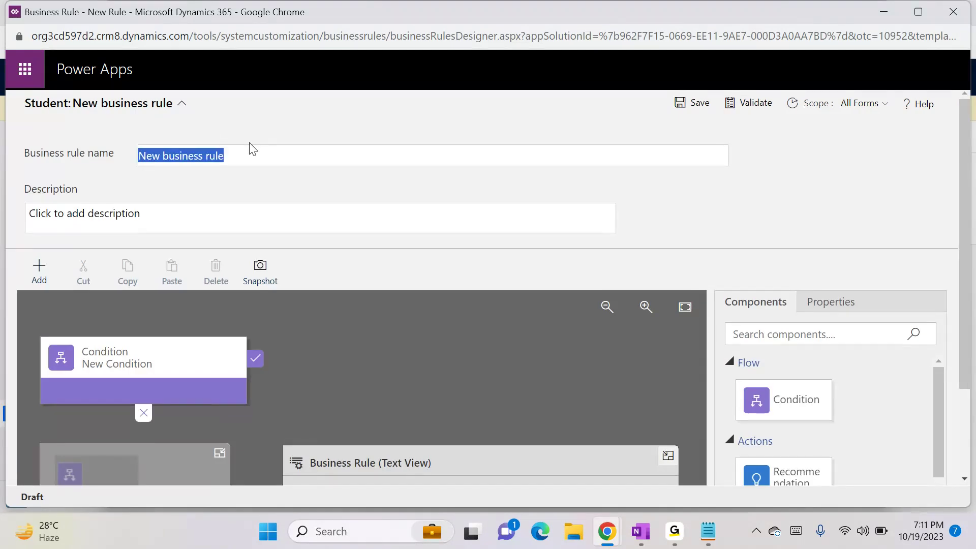
type("Gendar Valid")
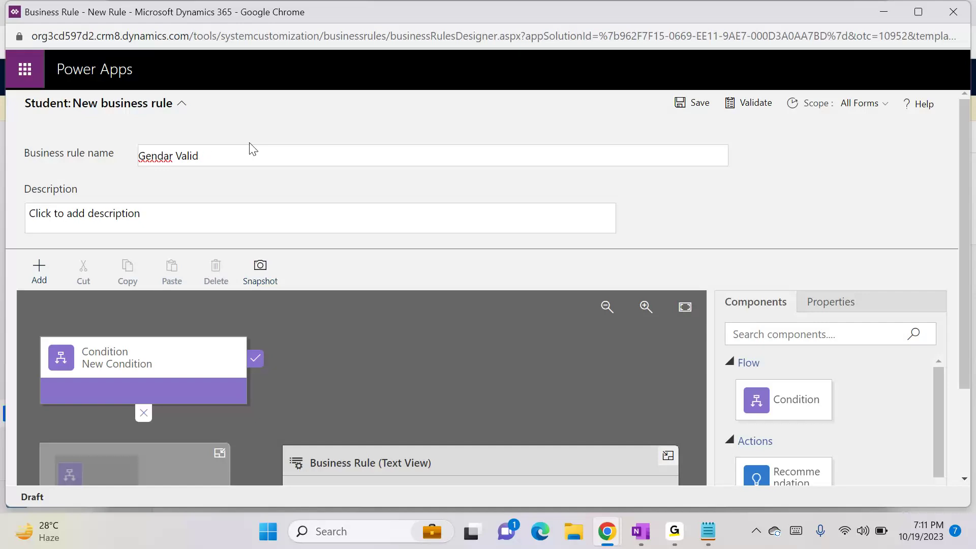
type("ation")
left_click(309, 179)
Step: Set the rule's condition to check that the Student field Gender equals Male, and apply it
left_click(138, 353)
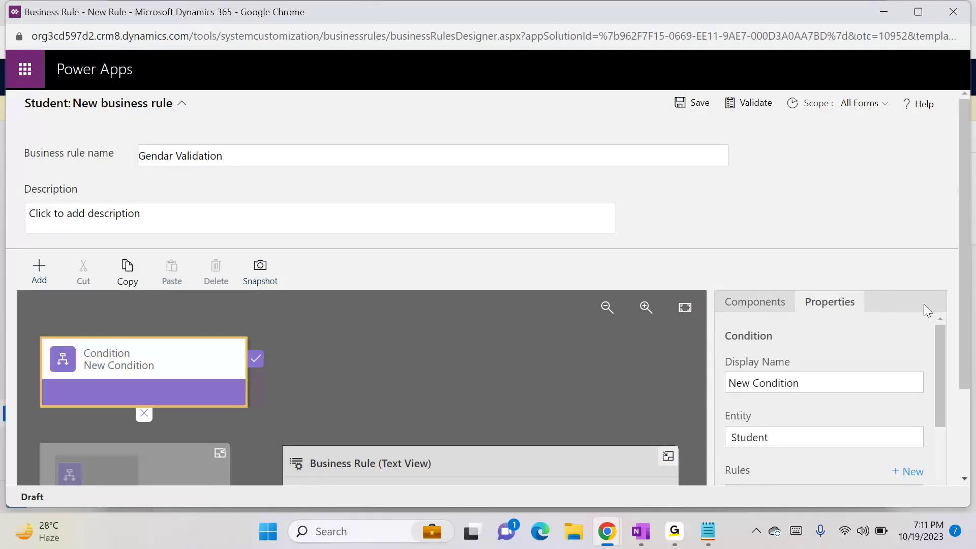
left_click_drag(960, 342, 966, 421)
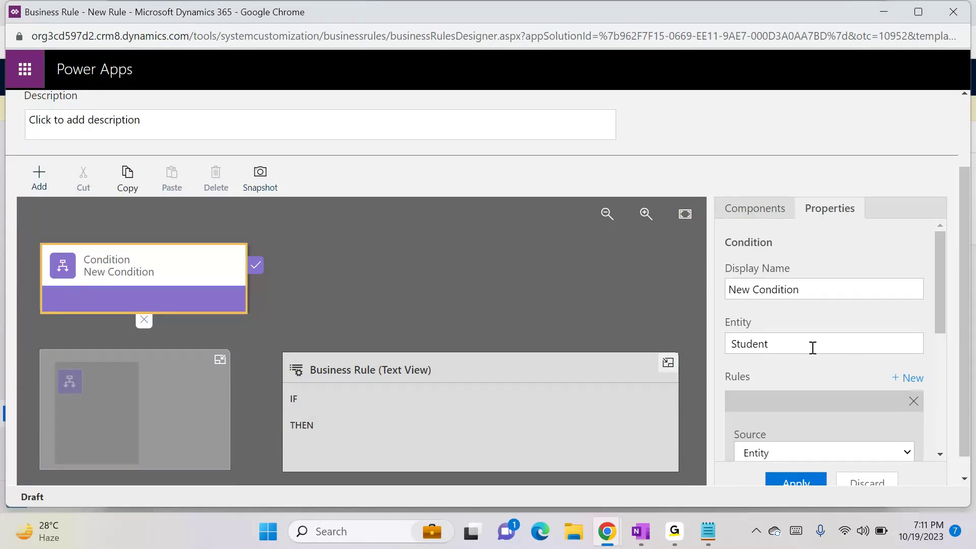
scroll(942, 352, "down", 4)
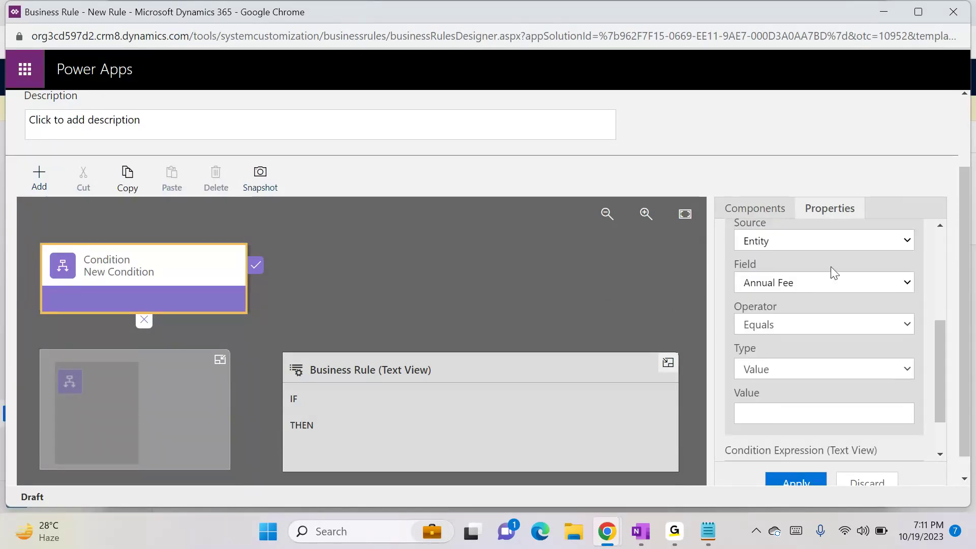
left_click(817, 291)
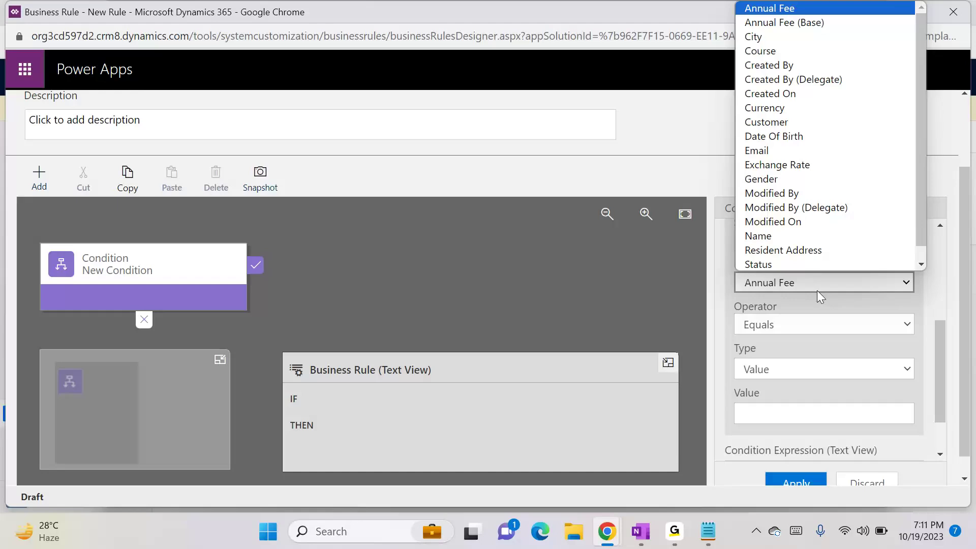
left_click(764, 178)
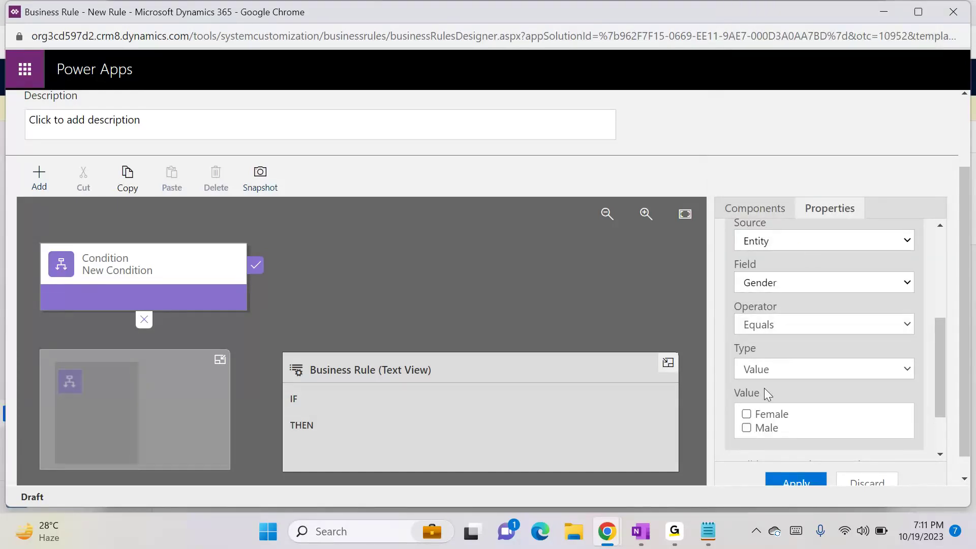
left_click(746, 428)
left_click(783, 477)
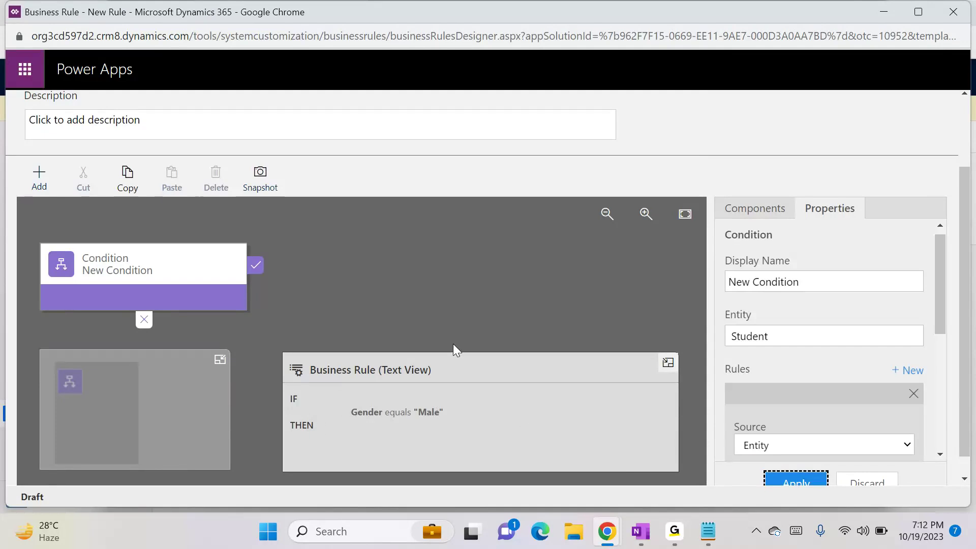
left_click(43, 173)
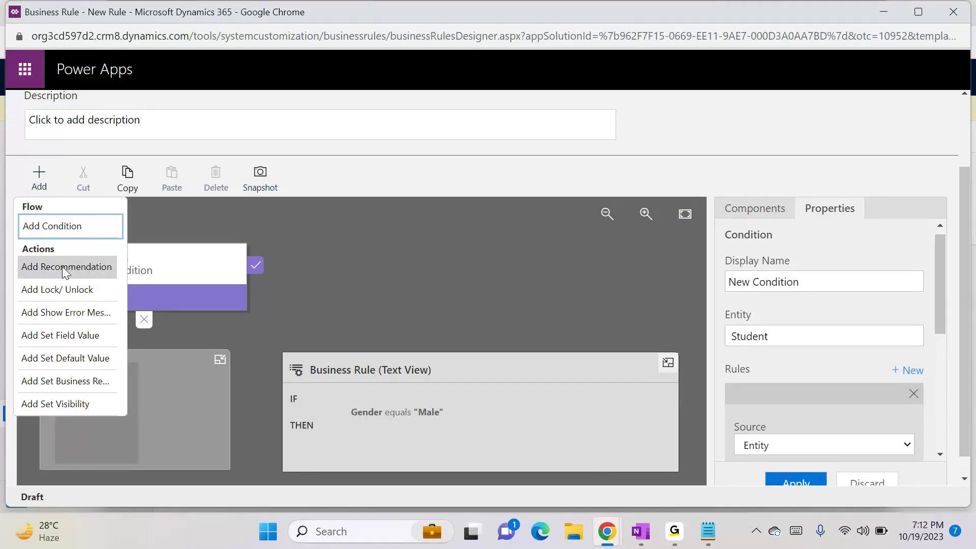
left_click(66, 289)
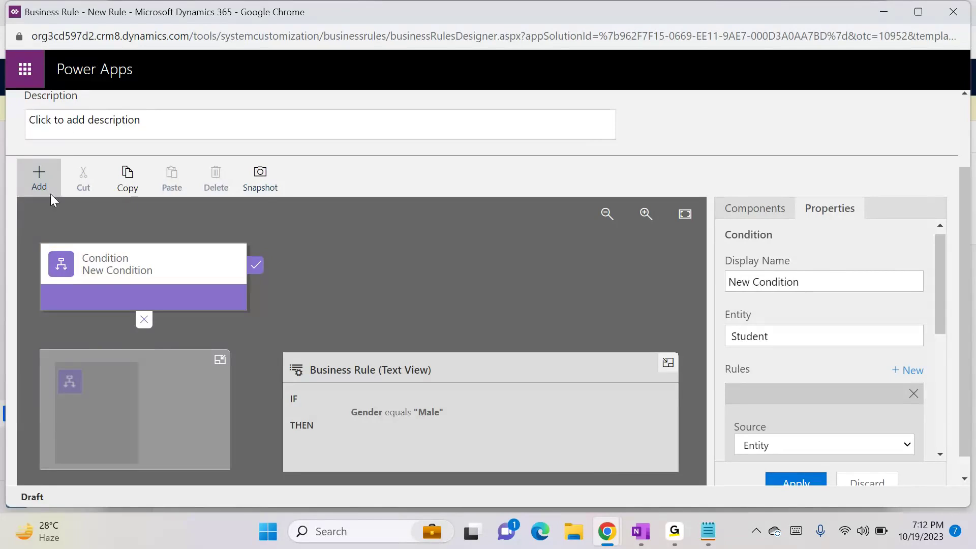
left_click(41, 167)
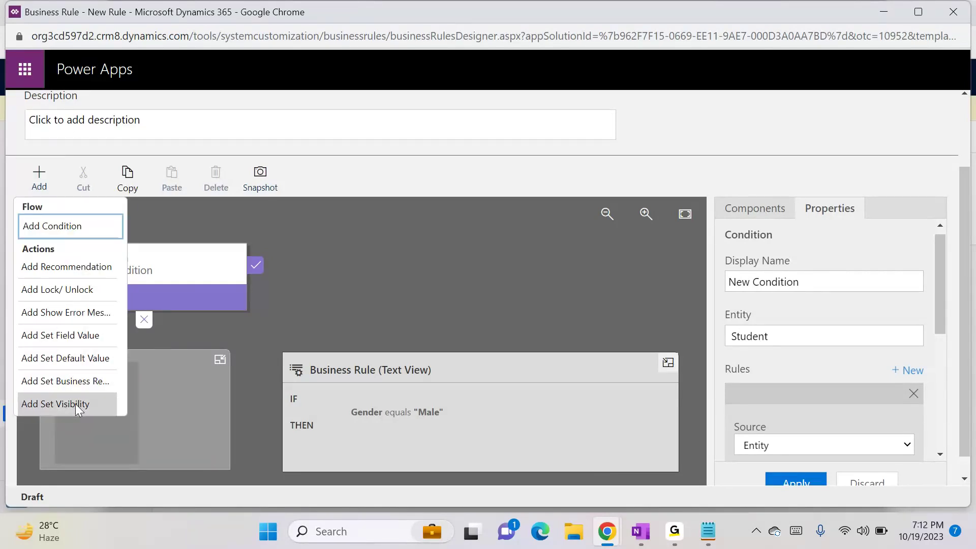
left_click(236, 417)
Step: Switch to Notepad, add "6- Hide/Show a field" to the list of actions, and return to the business rule designer
left_click(709, 534)
left_click(294, 209)
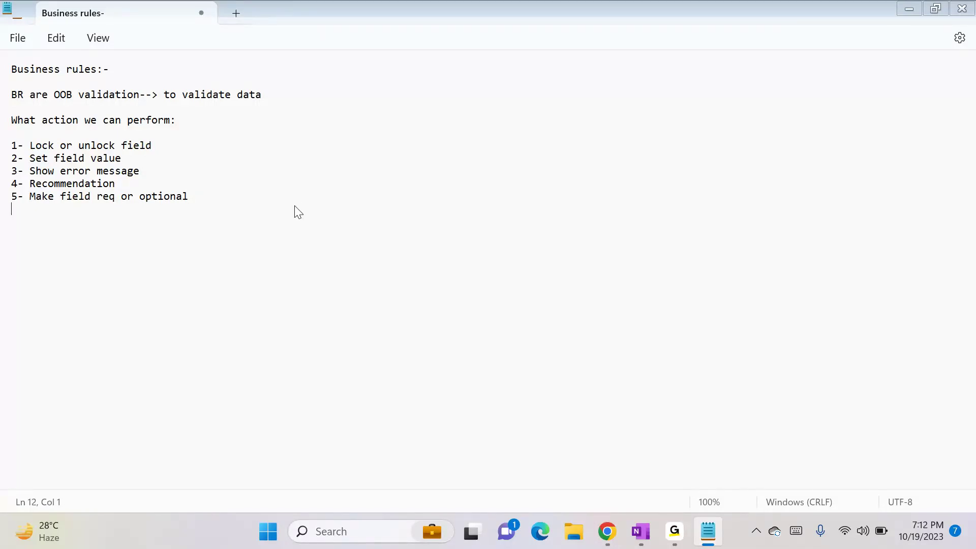
type("6- Hide/Show a field")
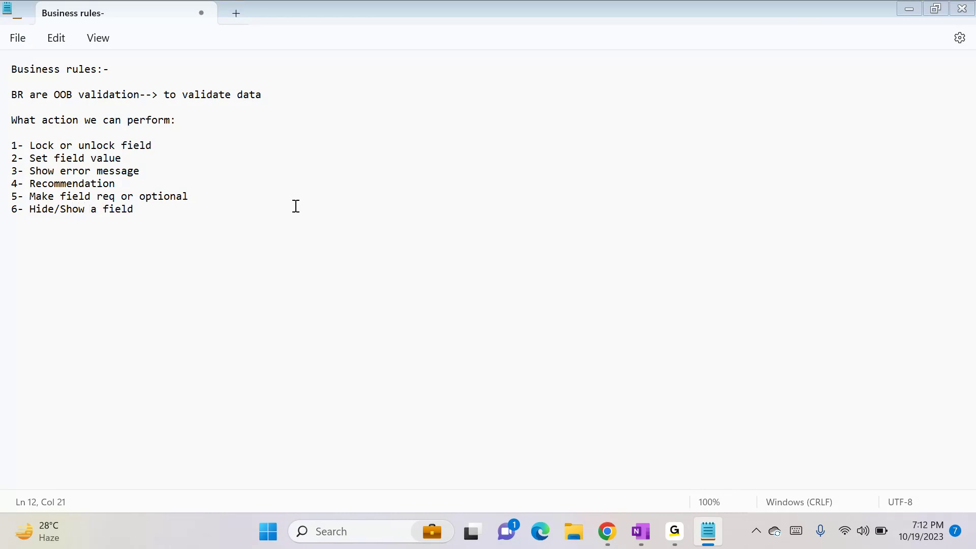
key("alt+Tab")
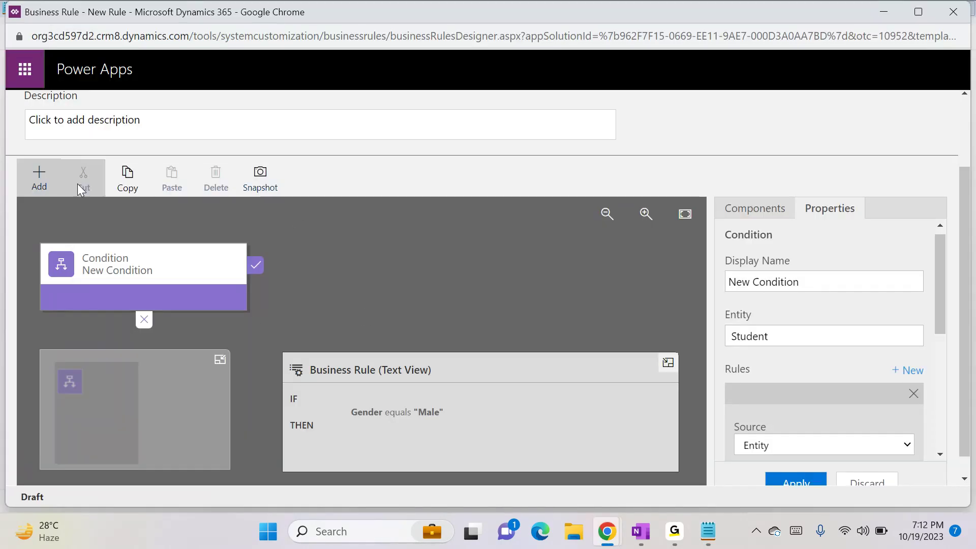
Step: Add a Set Business Required action to the true branch of the Gender condition
left_click(29, 174)
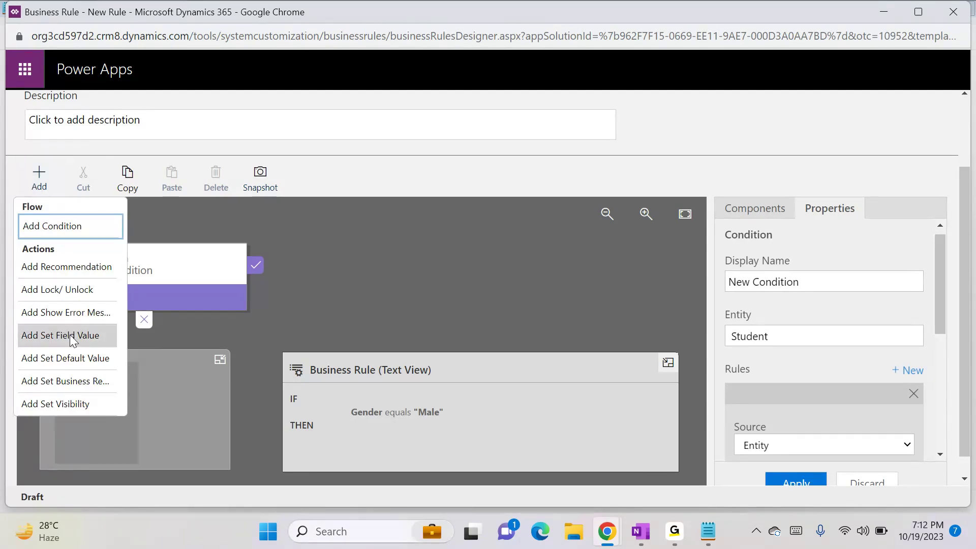
left_click(87, 376)
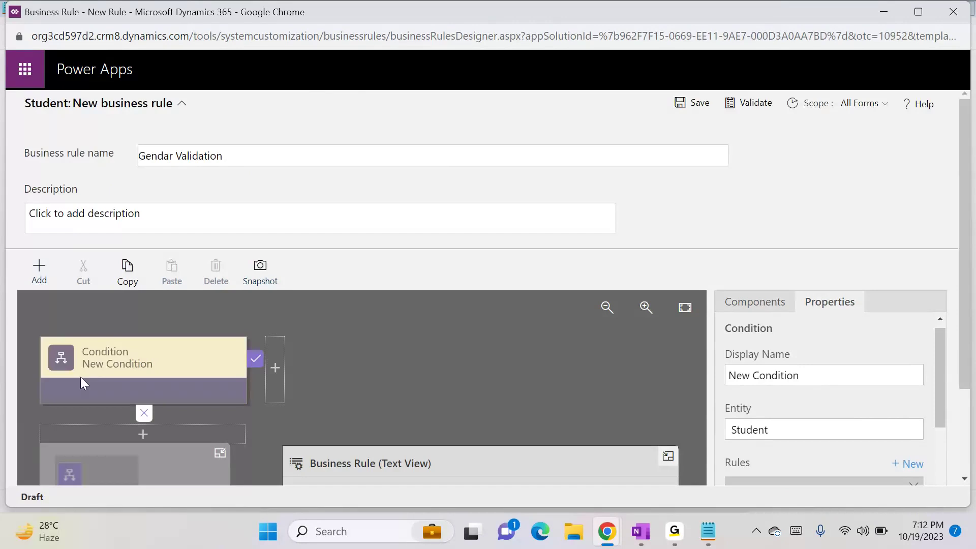
left_click(276, 369)
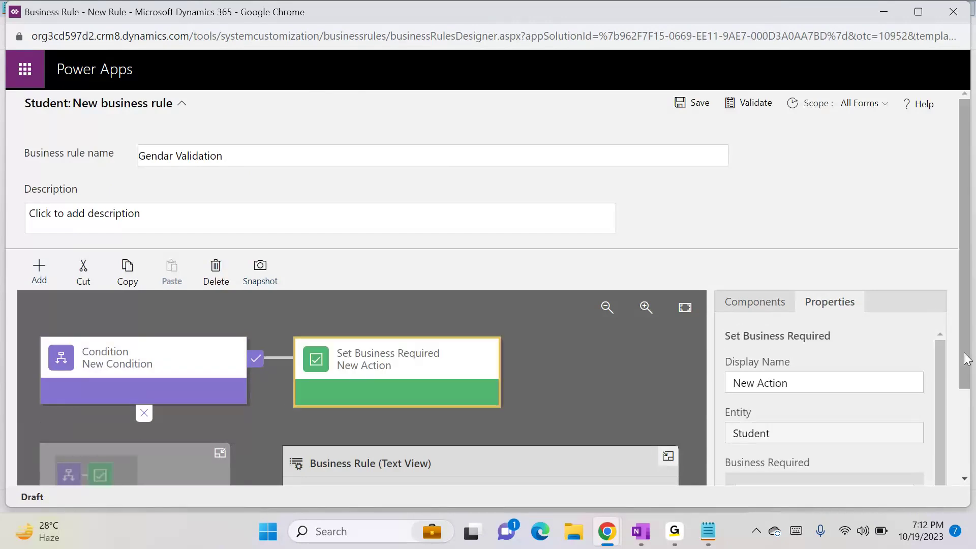
Step: Configure the Set Business Required action to make Date Of Birth Business Required, and apply it
left_click(966, 470)
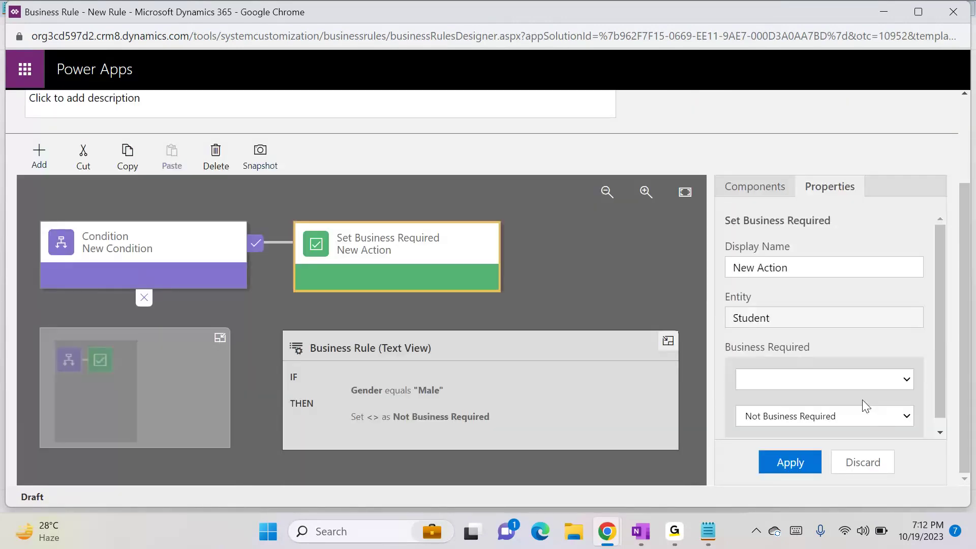
left_click(846, 379)
scroll(798, 294, "down", 1)
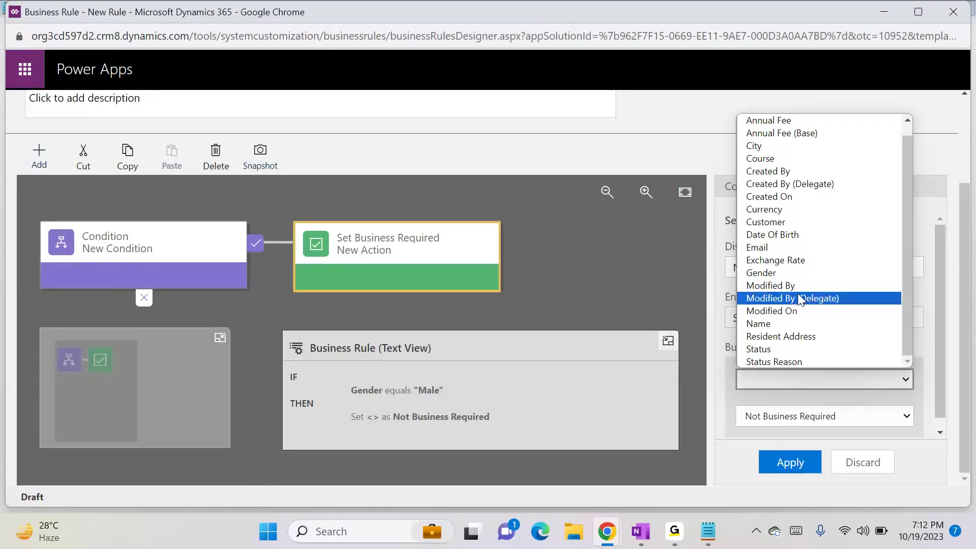
left_click(786, 236)
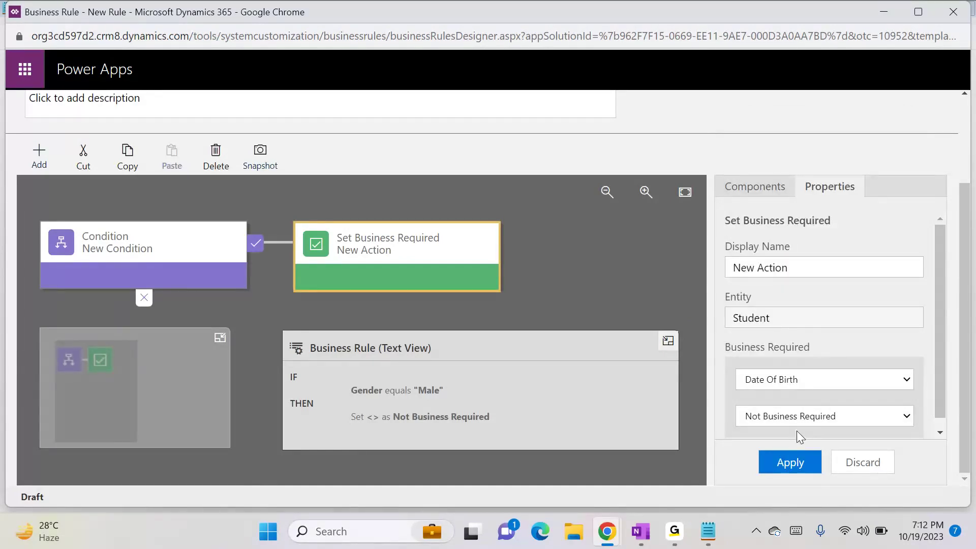
left_click(796, 469)
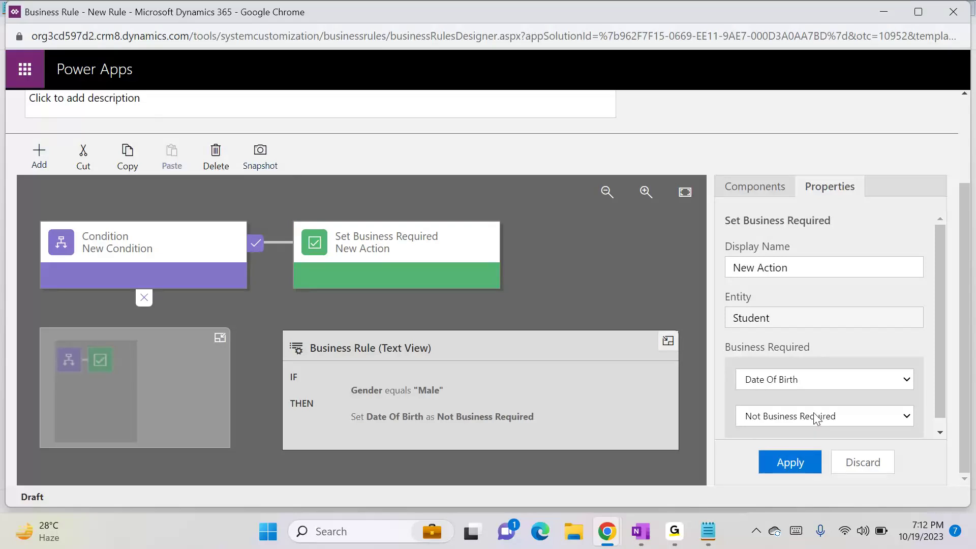
left_click(817, 419)
left_click(797, 433)
left_click(805, 457)
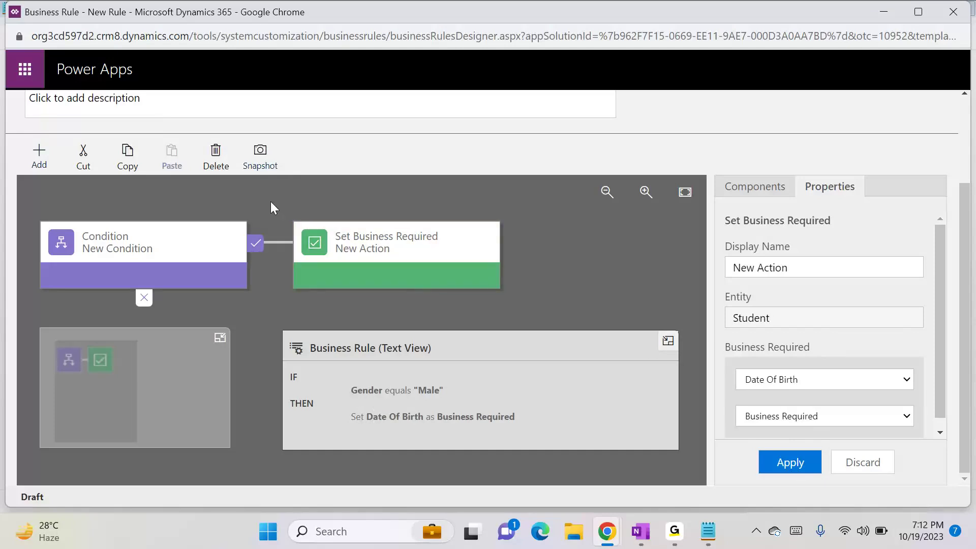
Step: Add a Lock/Unlock action directly after the Set Business Required action
left_click(45, 158)
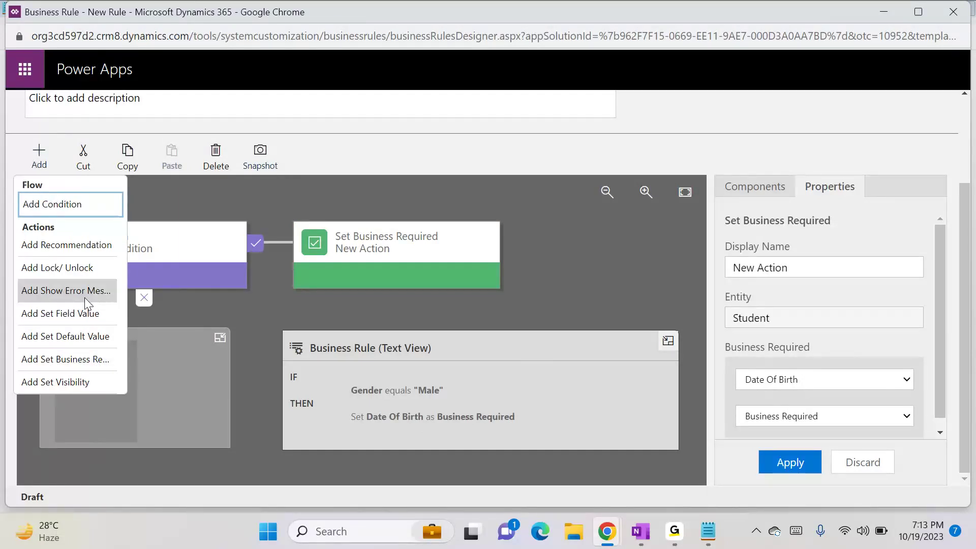
left_click(87, 273)
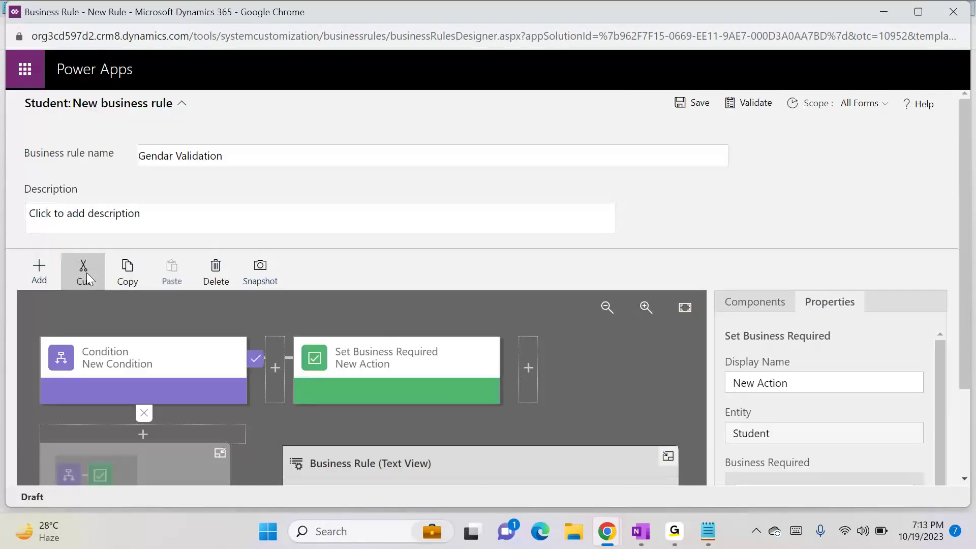
left_click(527, 380)
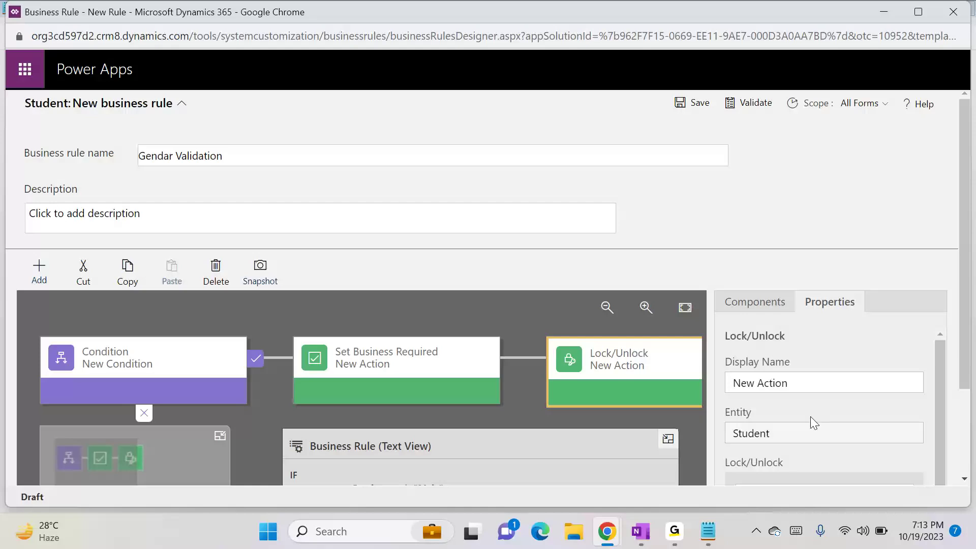
Step: Configure the Lock/Unlock action to unlock Date Of Birth, and apply it
scroll(821, 391, "down", 2)
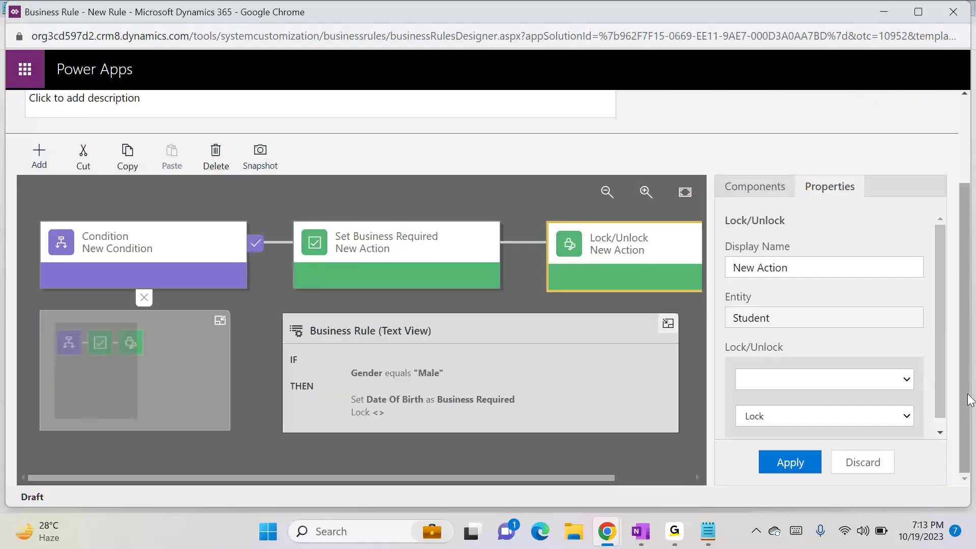
left_click(827, 378)
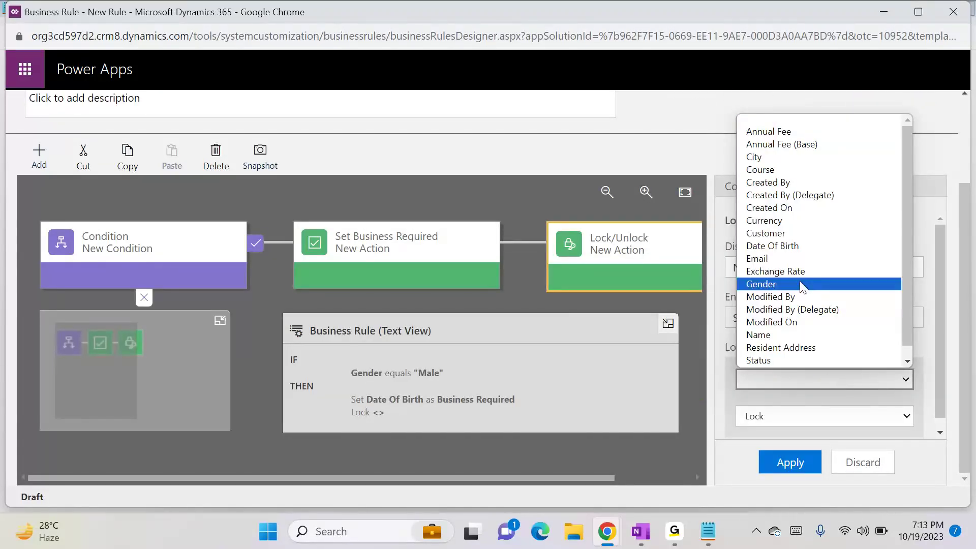
left_click(786, 246)
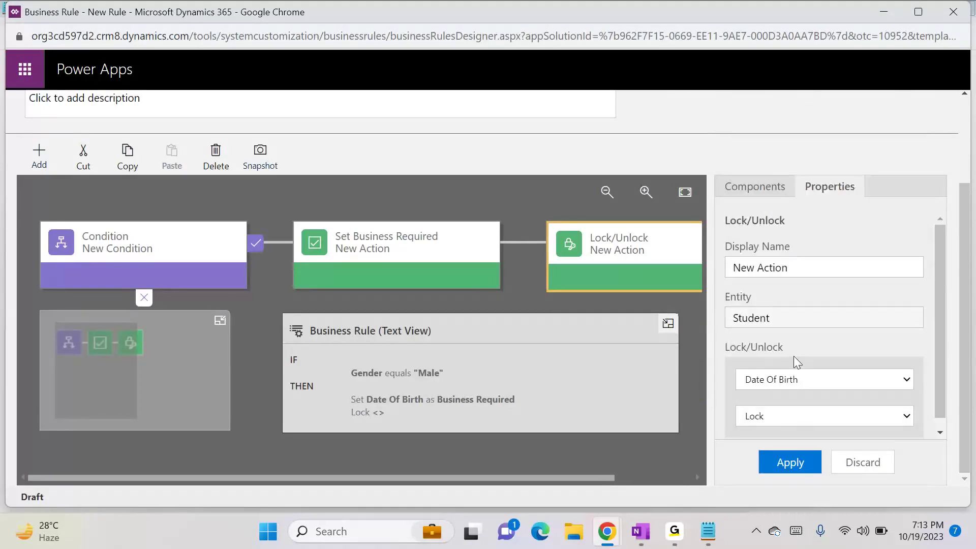
left_click(768, 417)
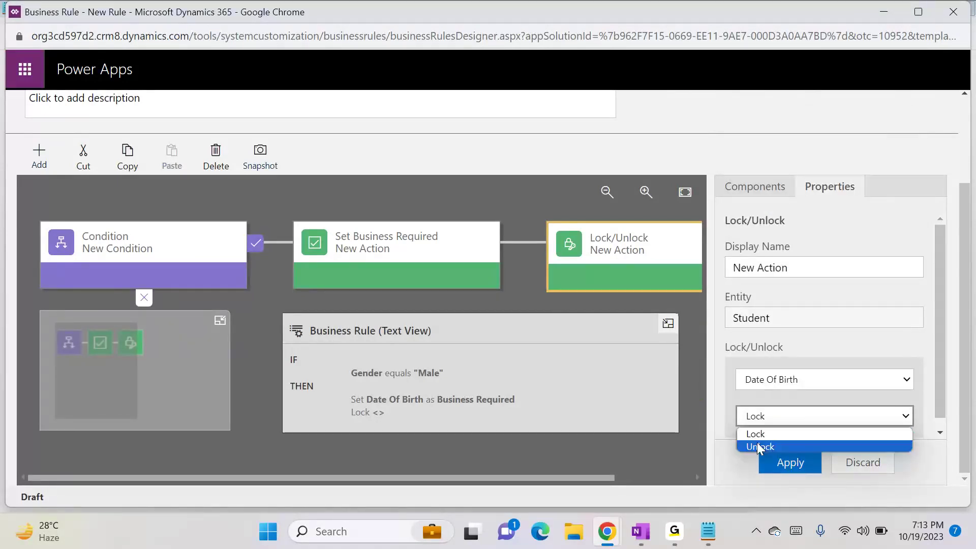
left_click(765, 445)
left_click(795, 466)
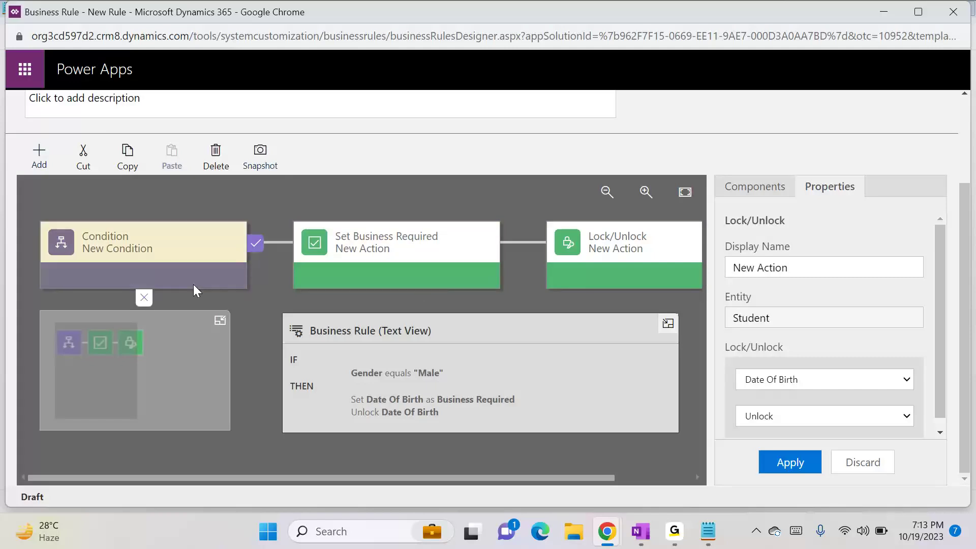
Step: Add a Lock/Unlock action to the false branch of the Gender condition
left_click(40, 157)
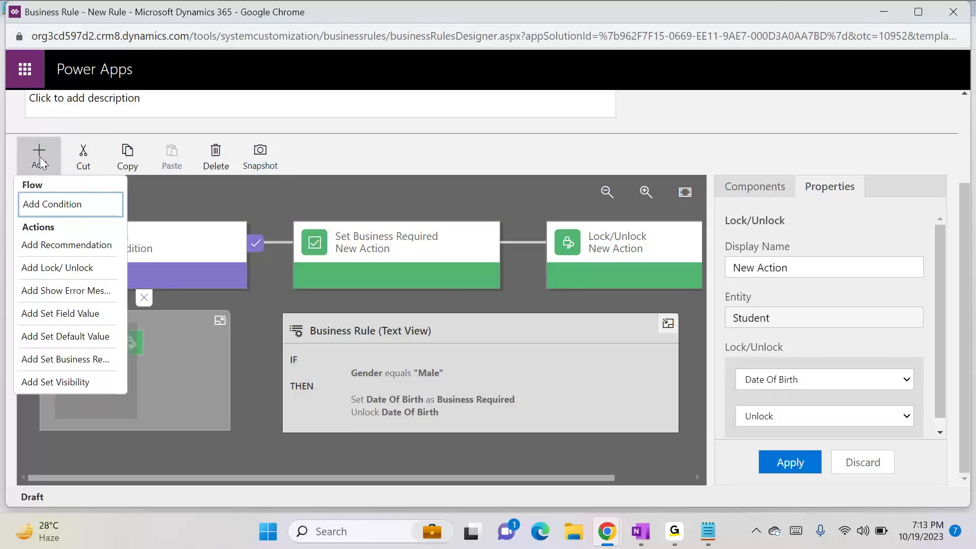
left_click(72, 270)
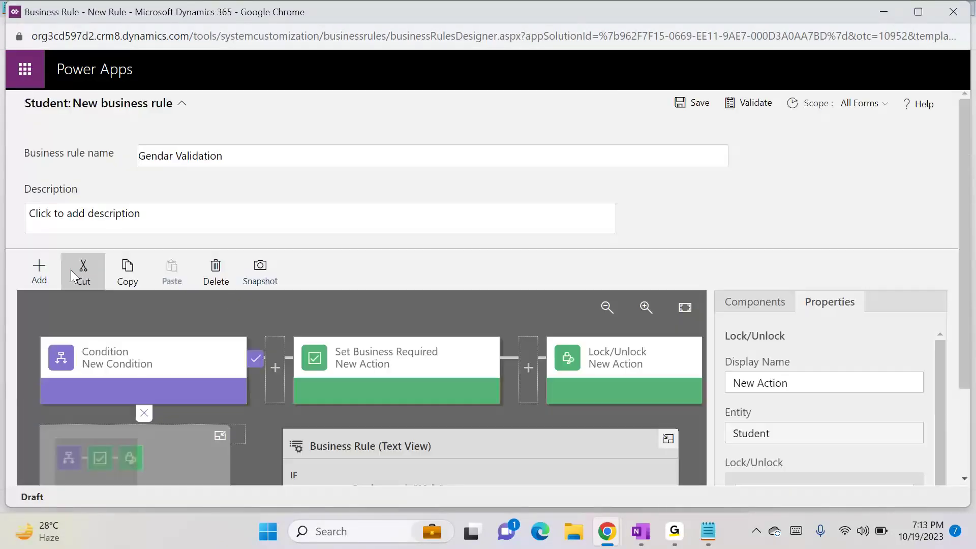
left_click_drag(966, 369, 966, 463)
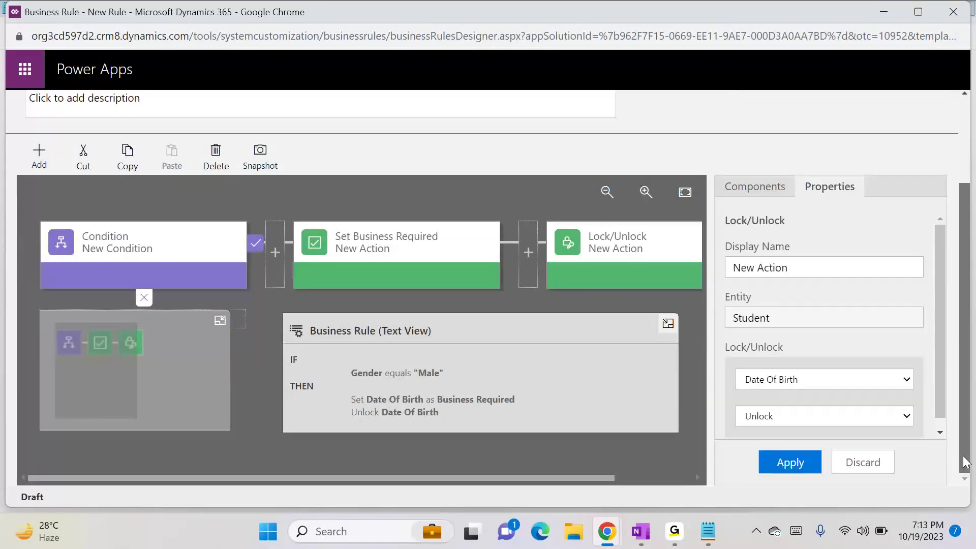
left_click(240, 319)
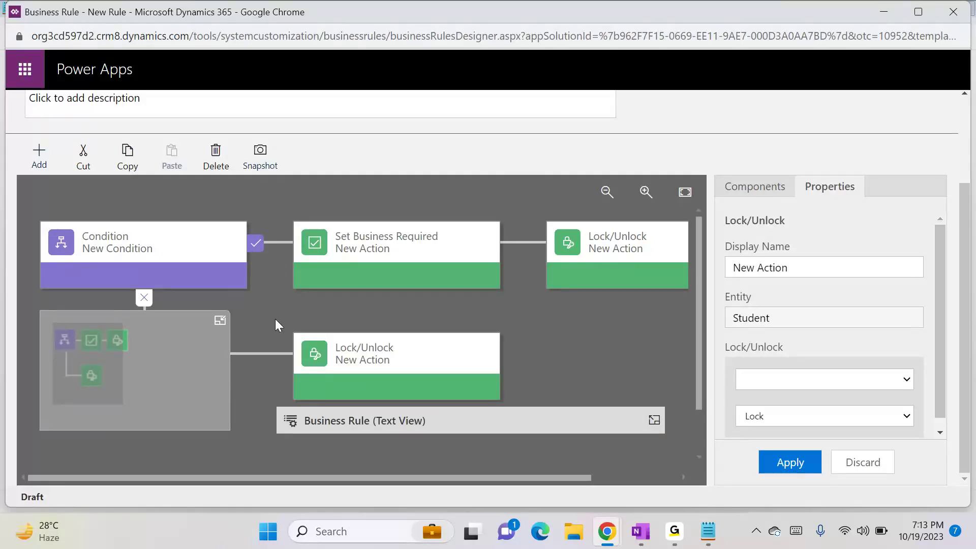
Step: Collapse the minimap, then configure the false-branch Lock/Unlock action to lock Date Of Birth and apply it
left_click(219, 321)
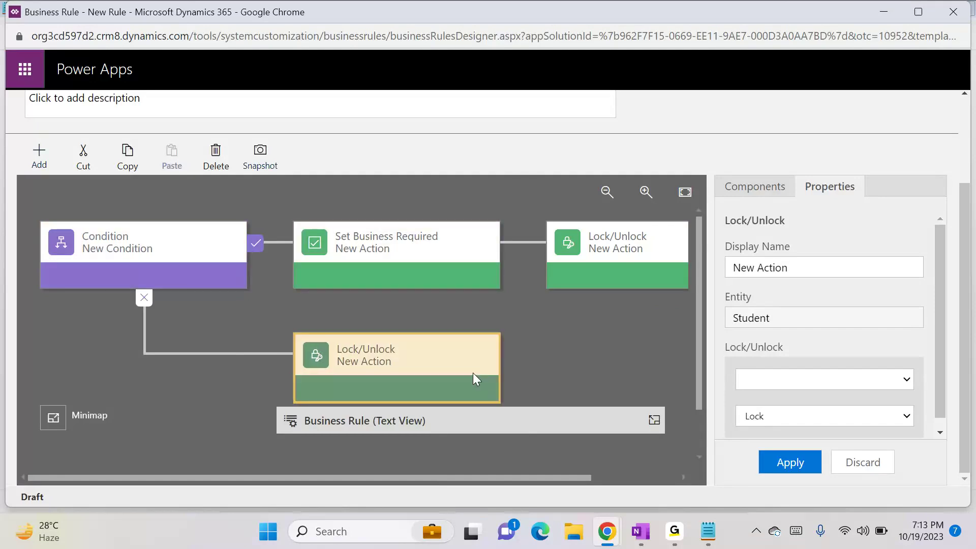
left_click(853, 379)
scroll(851, 376, "down", 1)
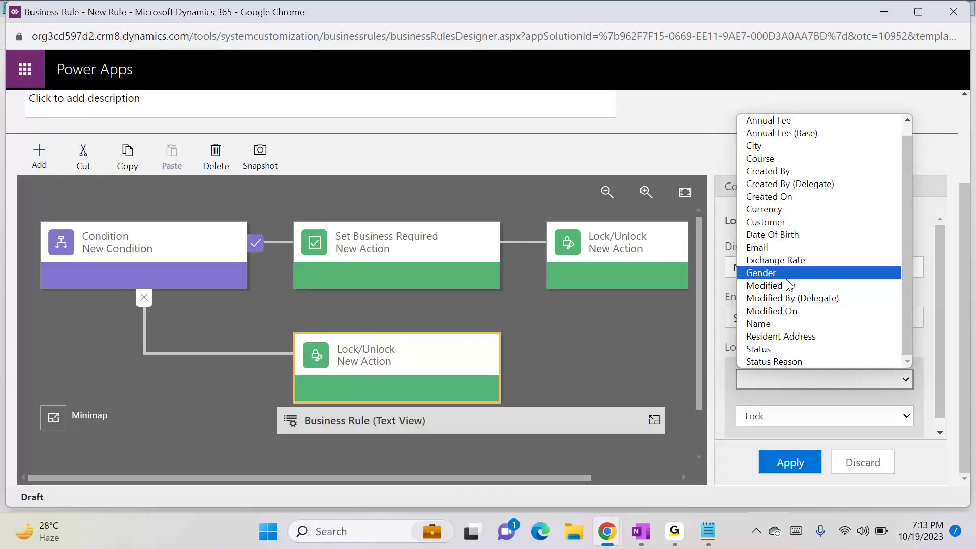
left_click(784, 236)
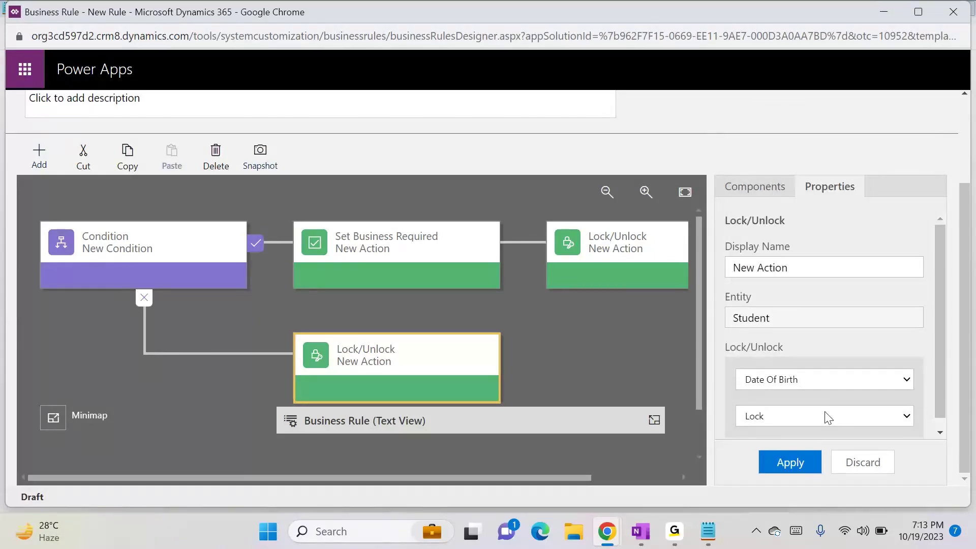
left_click(791, 414)
left_click(791, 433)
left_click(791, 463)
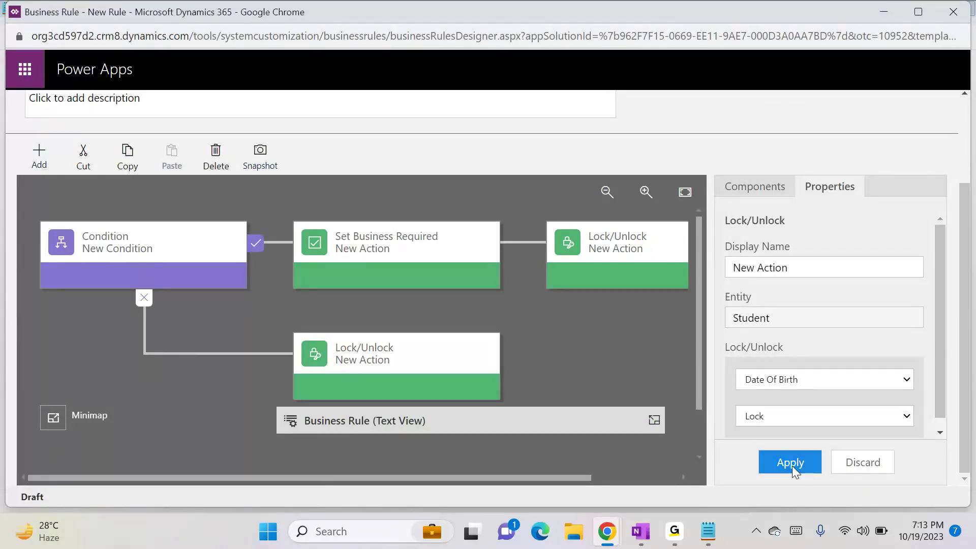
Step: Add a Set Business Required action after the false-branch Lock/Unlock action, and apply Date Of Birth as Not Business Required
left_click(29, 150)
left_click(63, 353)
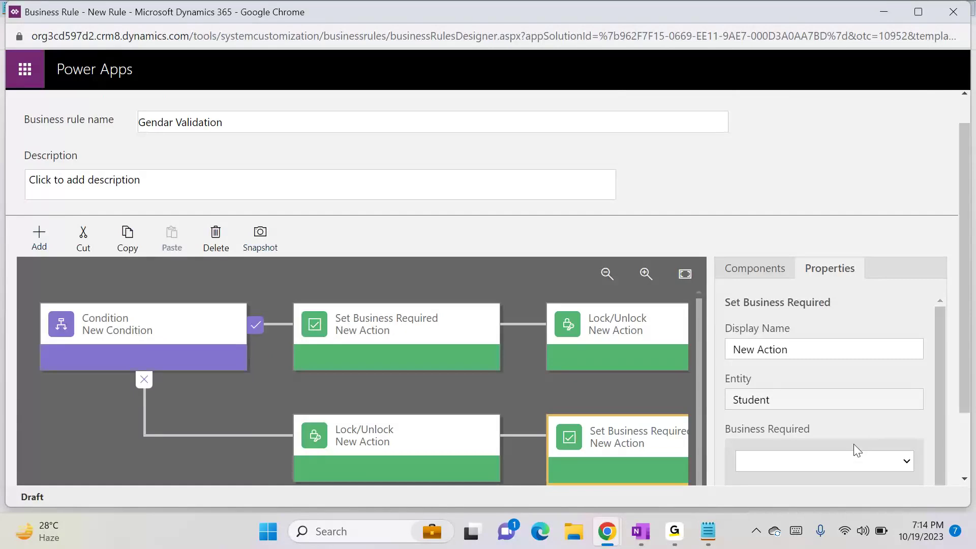
scroll(959, 417, "down", 2)
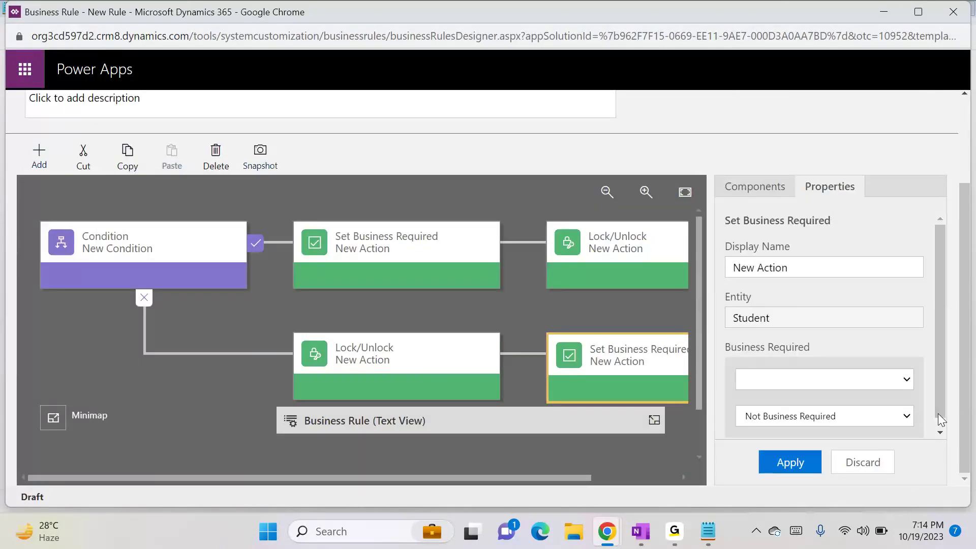
left_click(848, 384)
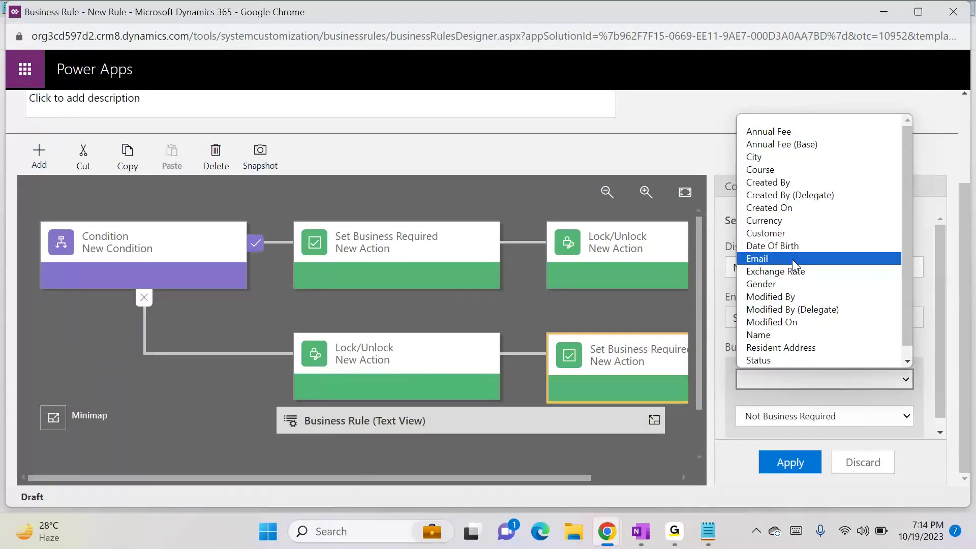
left_click(788, 247)
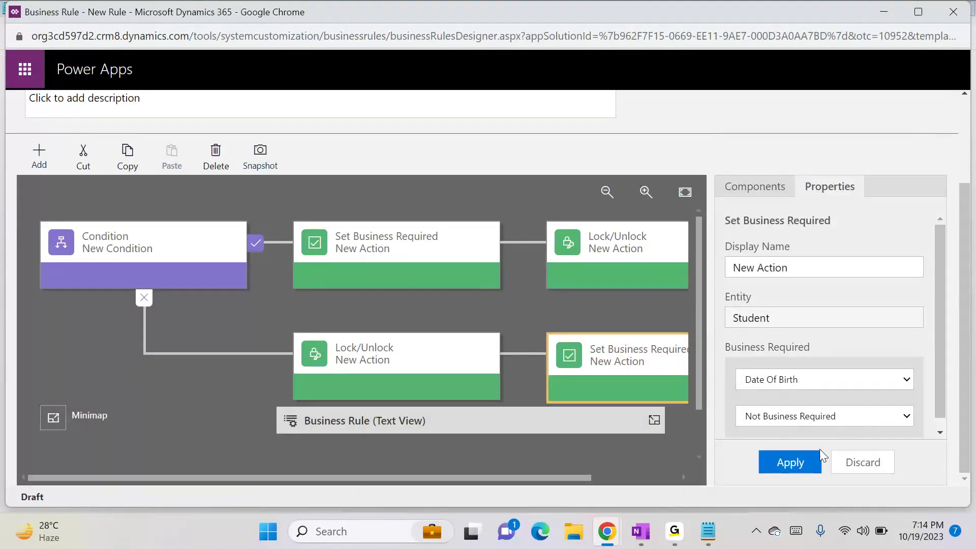
left_click(789, 461)
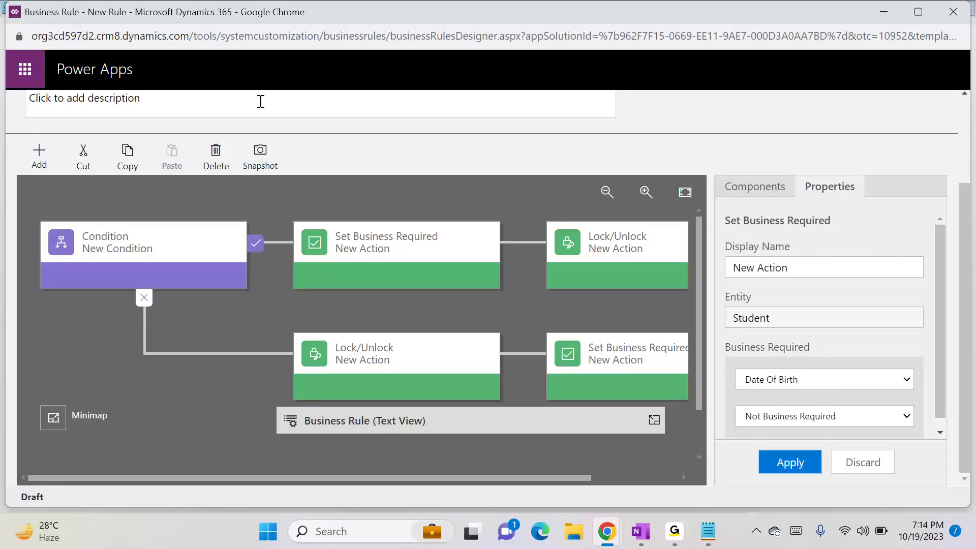
Step: Expand the business rule's text view and review its IF, THEN and ELSE logic
left_click(967, 178)
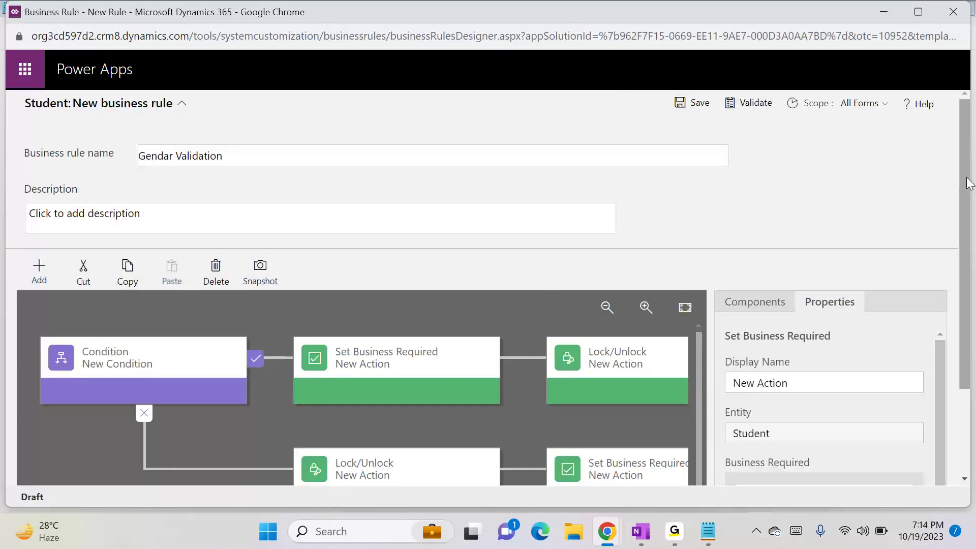
left_click_drag(967, 178, 970, 290)
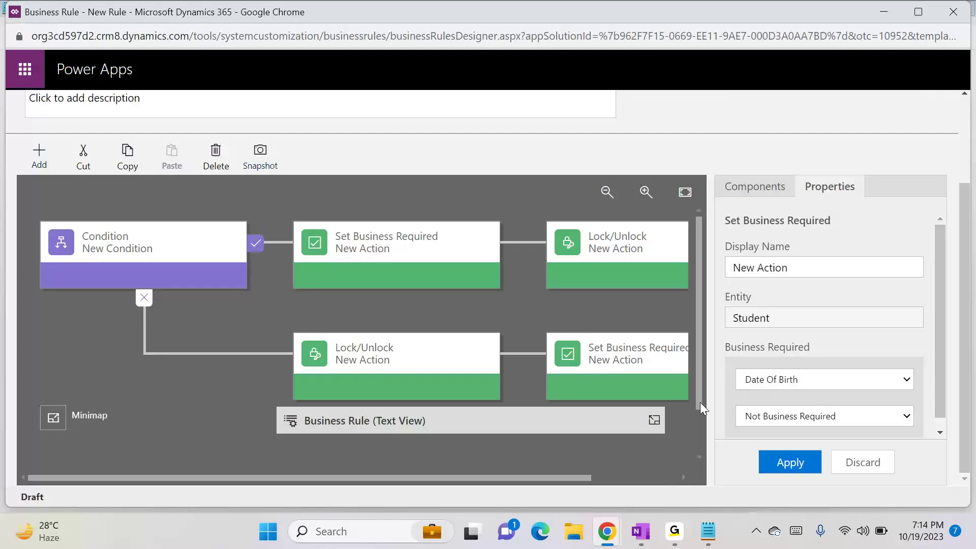
left_click(655, 420)
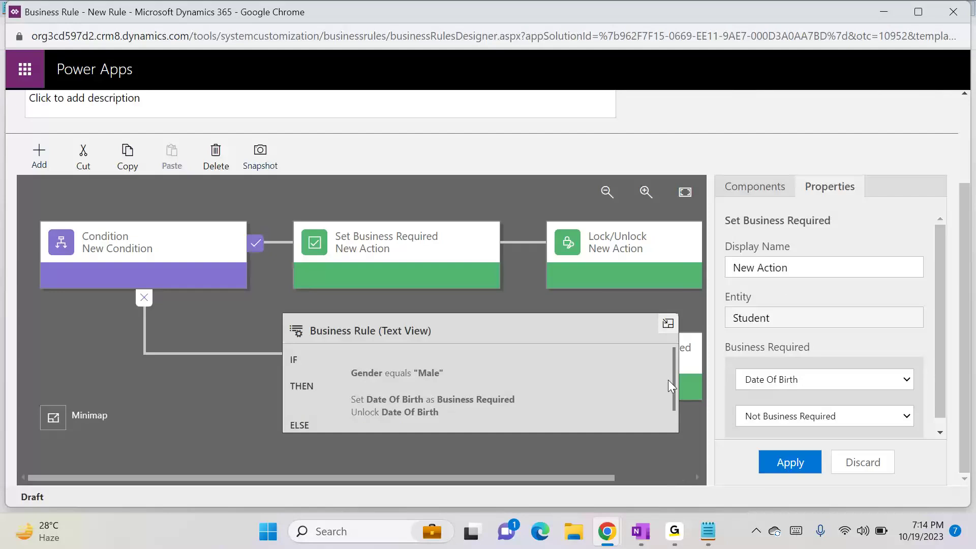
left_click_drag(672, 380, 676, 424)
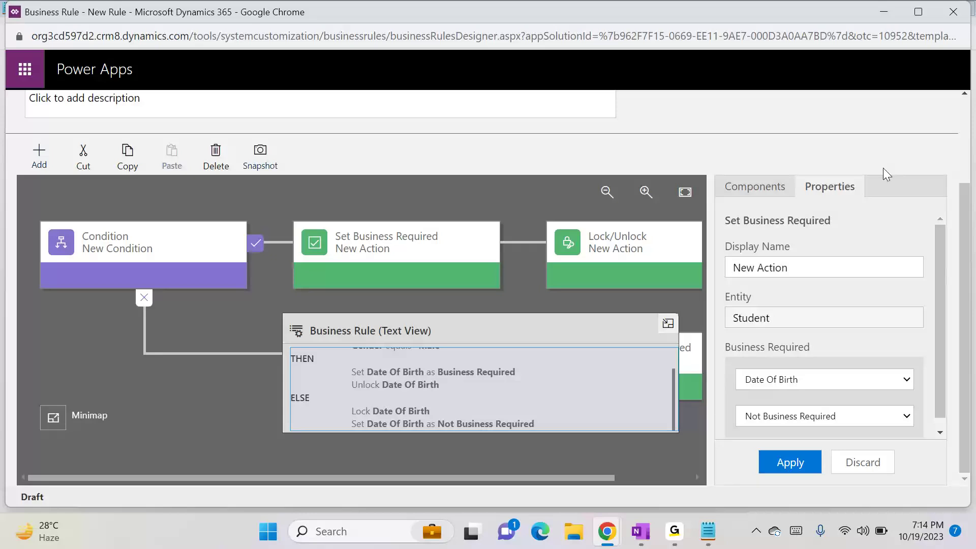
Step: Save the Gendar Validation business rule and activate it
left_click(970, 160)
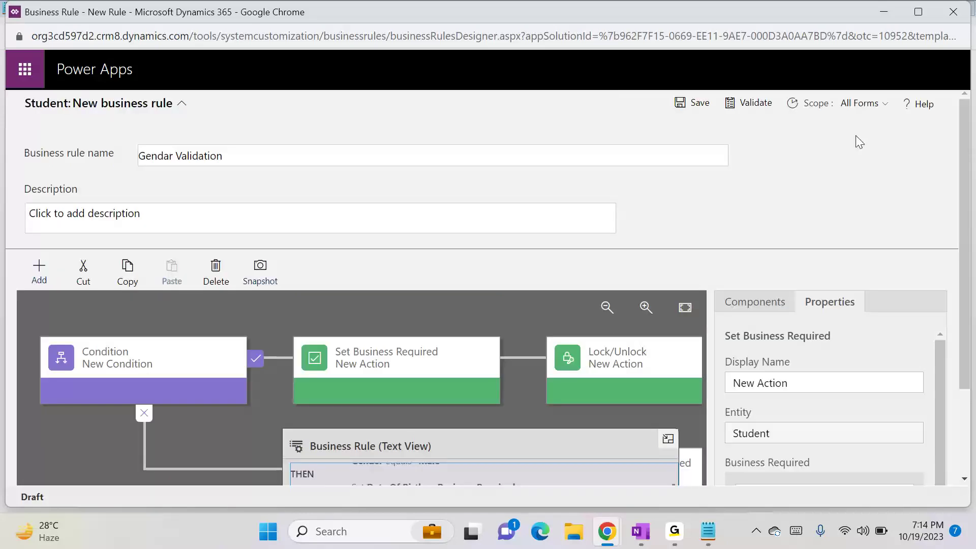
left_click(691, 108)
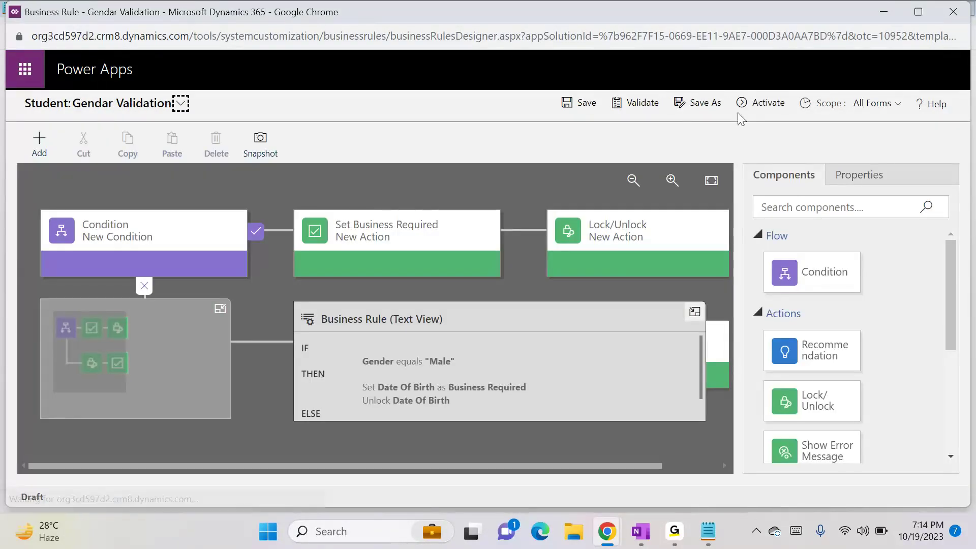
left_click(759, 104)
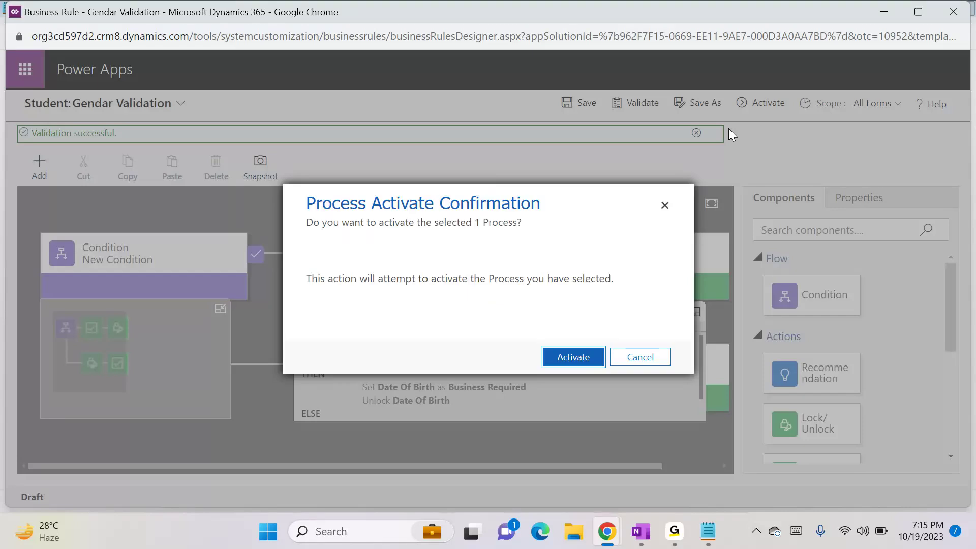
left_click(560, 358)
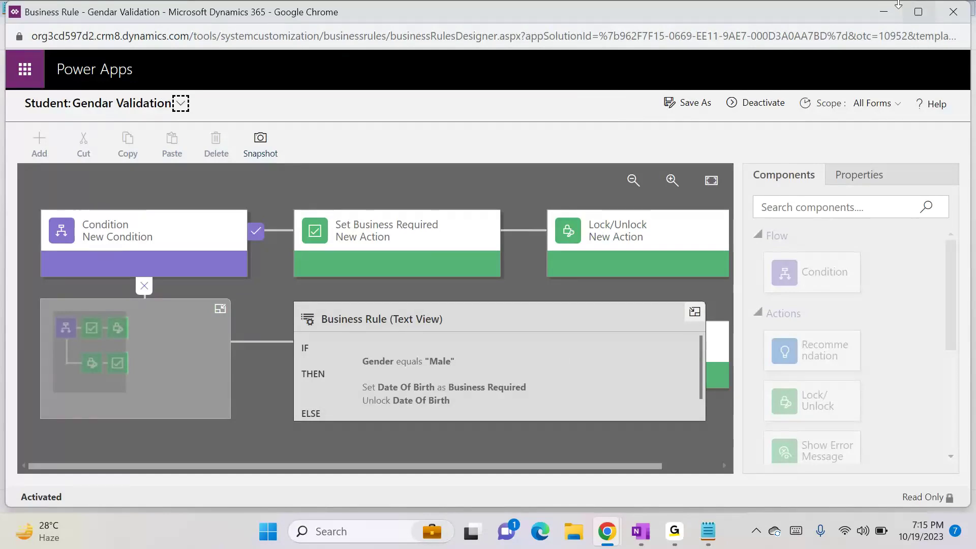
Step: Minimize the rule designer, switch to the New Student form in the main Chrome window, and reload it
left_click(882, 12)
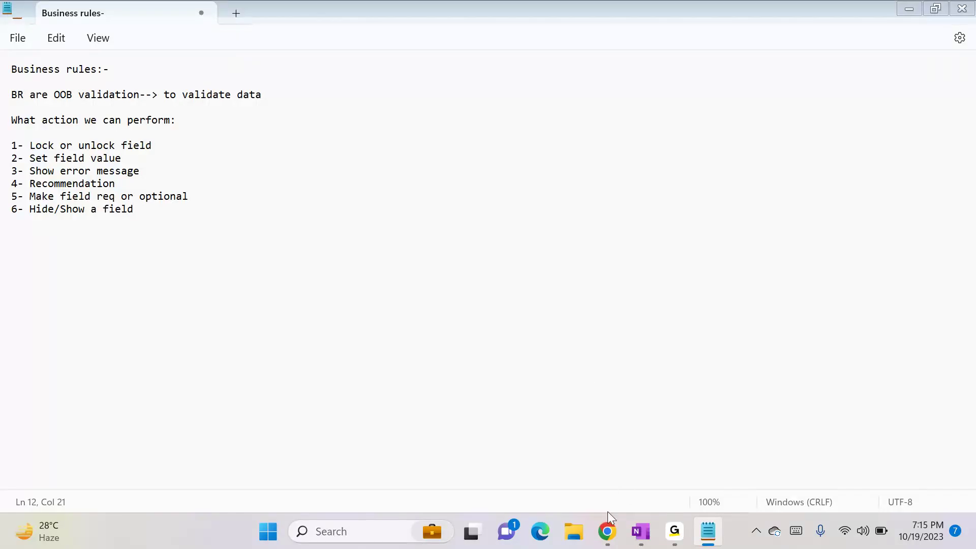
mouse_move(607, 532)
left_click(354, 456)
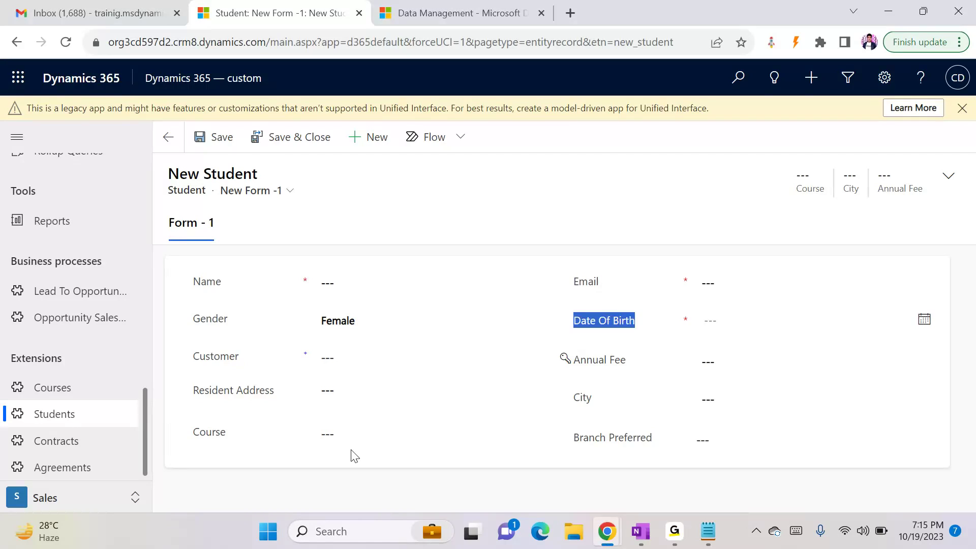
key("F5")
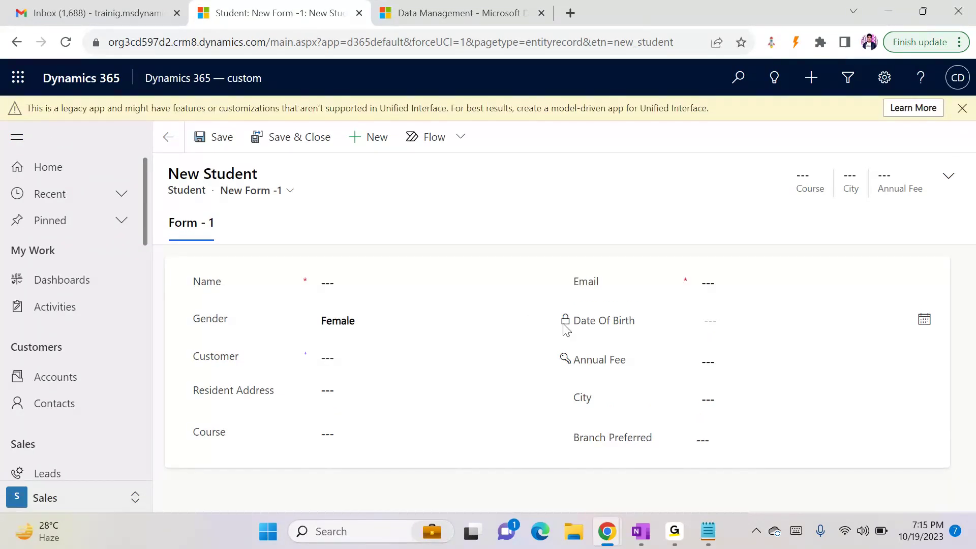
Step: Test the rule by switching Gender to Male and back to Female, and try to edit Date Of Birth
left_click(403, 319)
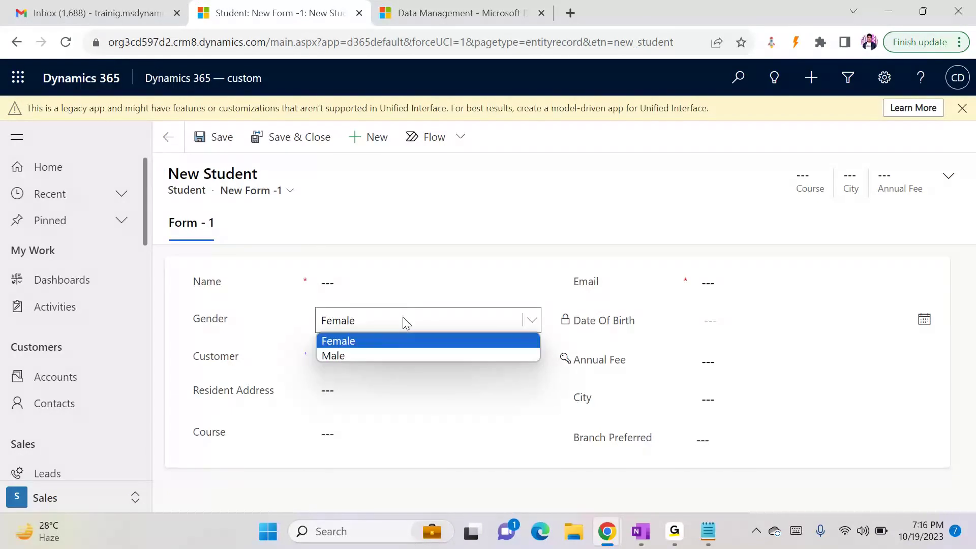
left_click(367, 355)
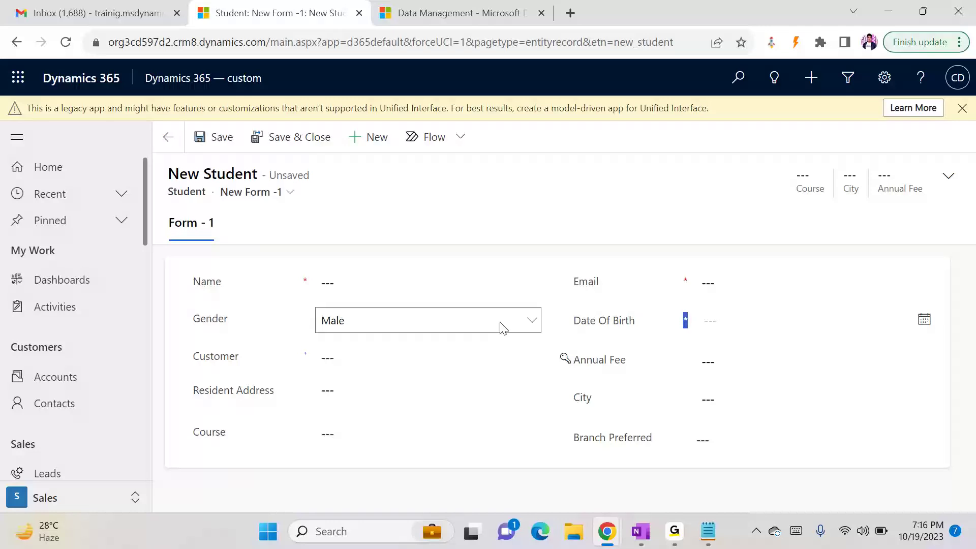
left_click(500, 325)
left_click(428, 342)
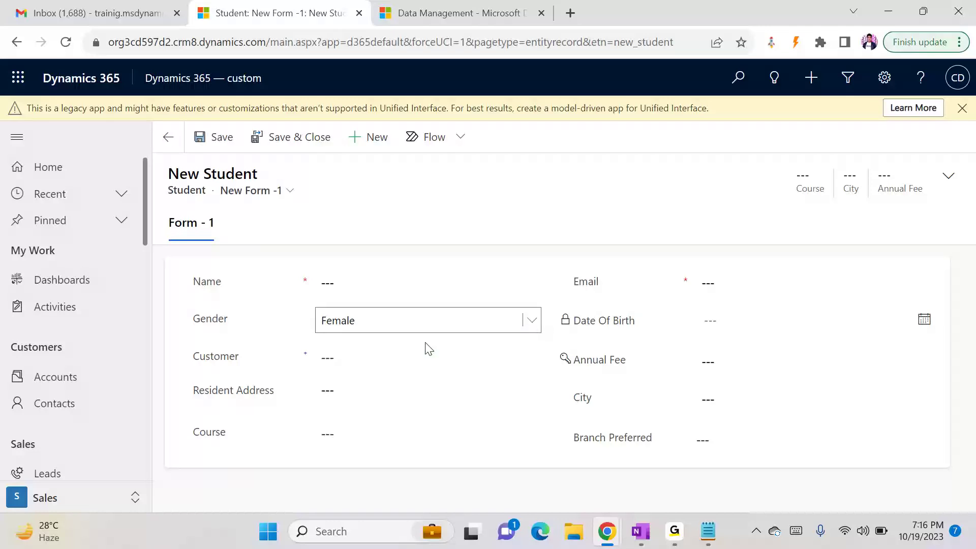
left_click(744, 328)
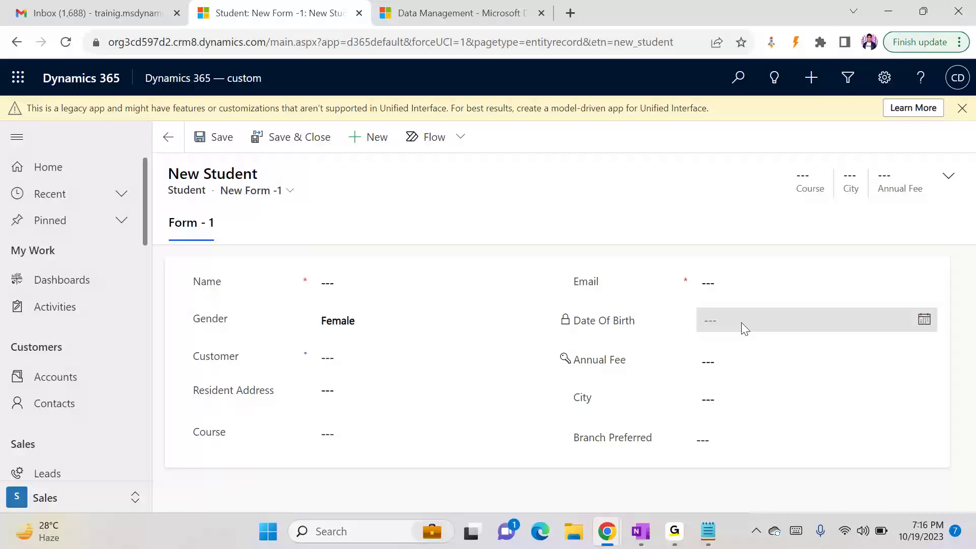
Step: Set the student's Gender to Male, and open the Date Of Birth calendar and close it without choosing a date
left_click(352, 321)
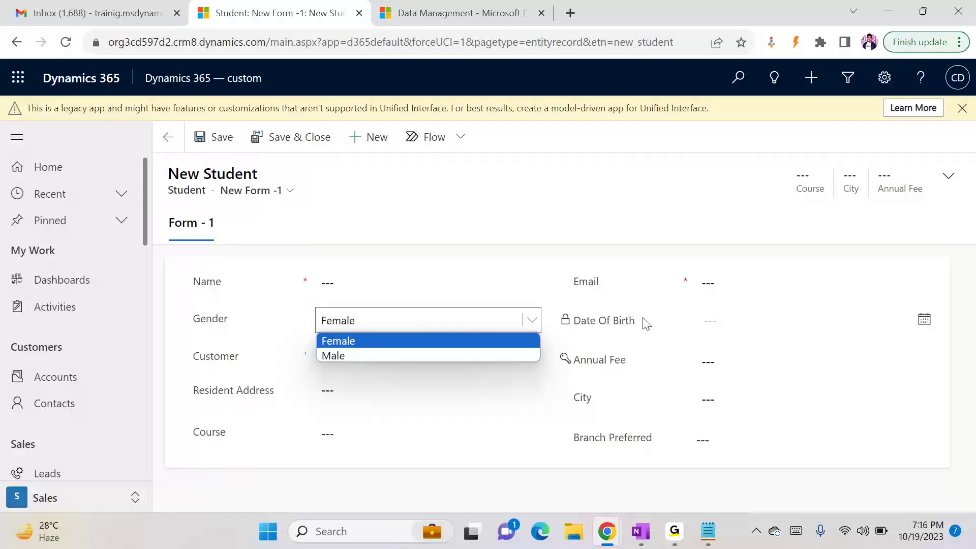
left_click(407, 358)
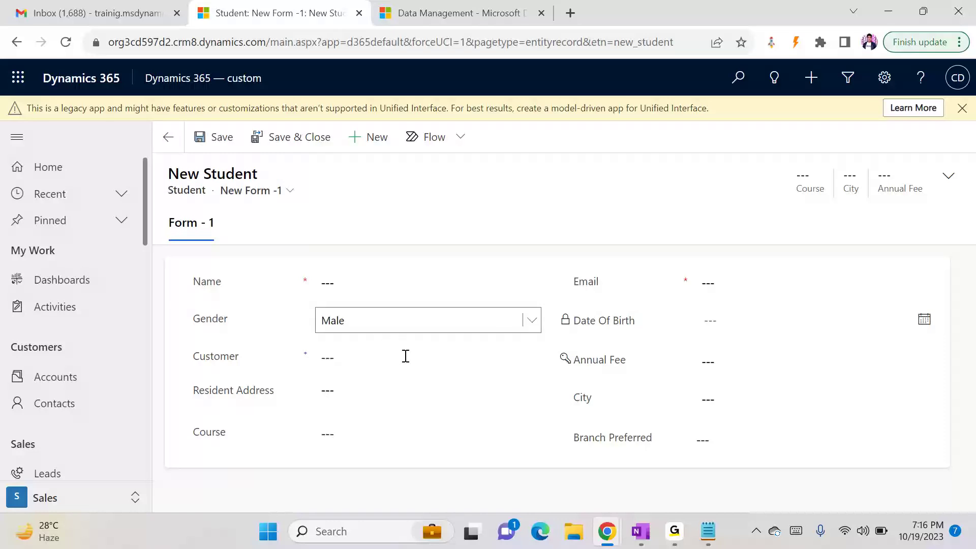
left_click(719, 318)
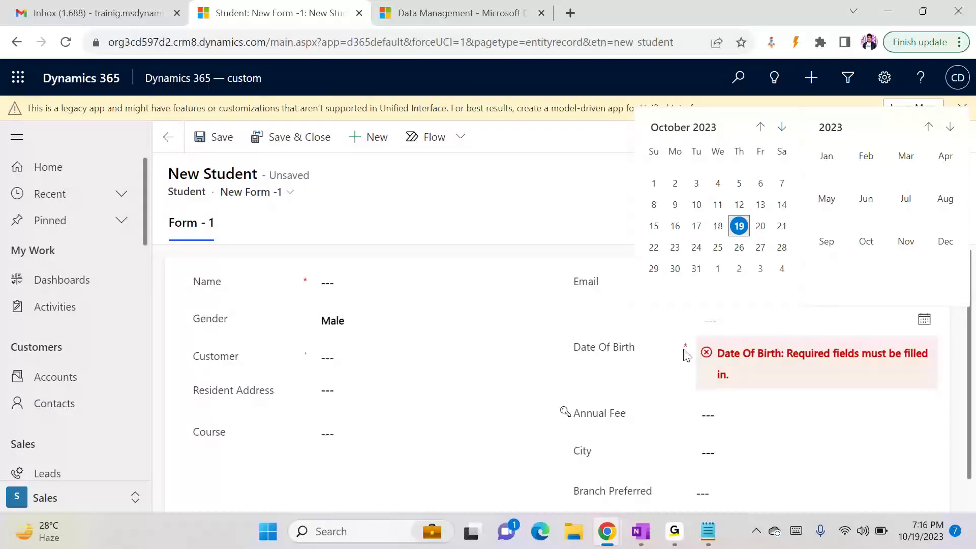
left_click(686, 348)
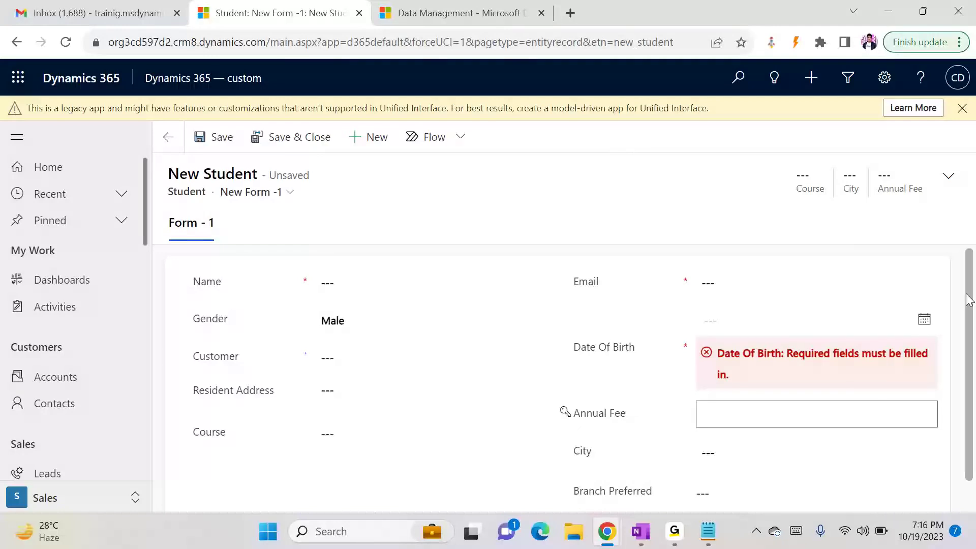
Step: Set the new student's Annual Fee to 122
scroll(968, 300, "down", 2)
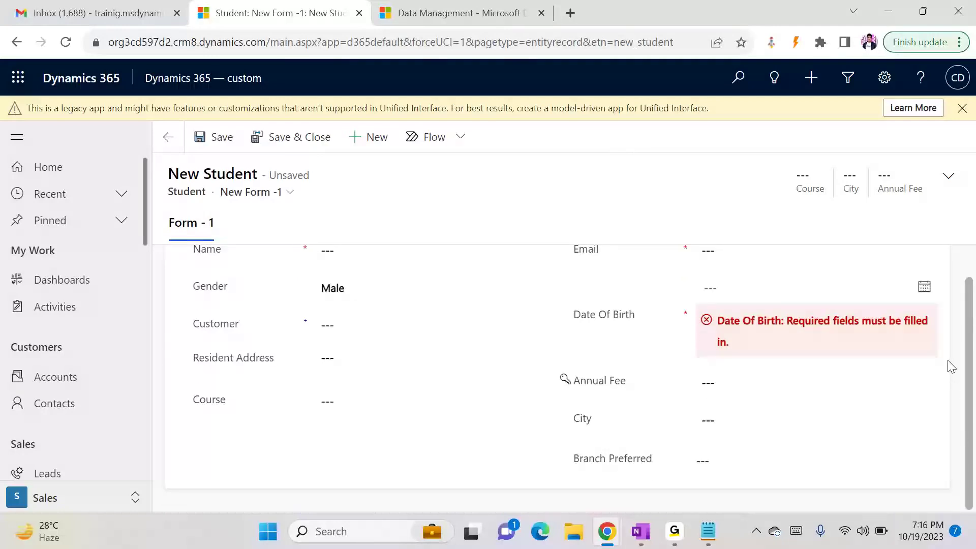
scroll(935, 319, "up", 1)
scroll(934, 325, "down", 1)
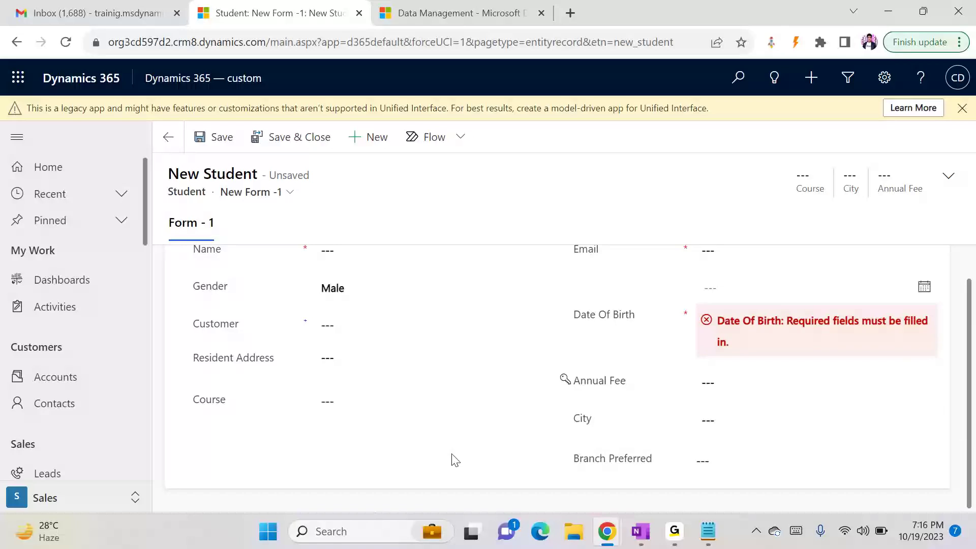
left_click(714, 386)
type("122")
left_click(637, 411)
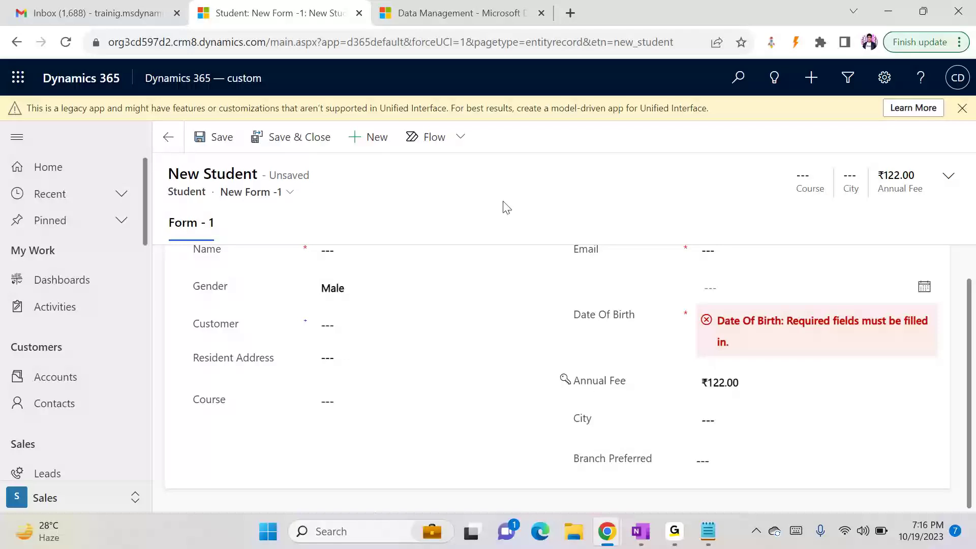
Step: Close the Gendar Validation rule designer, switch to the HDFC Bank solution window, and create a new Student business rule
mouse_move(607, 531)
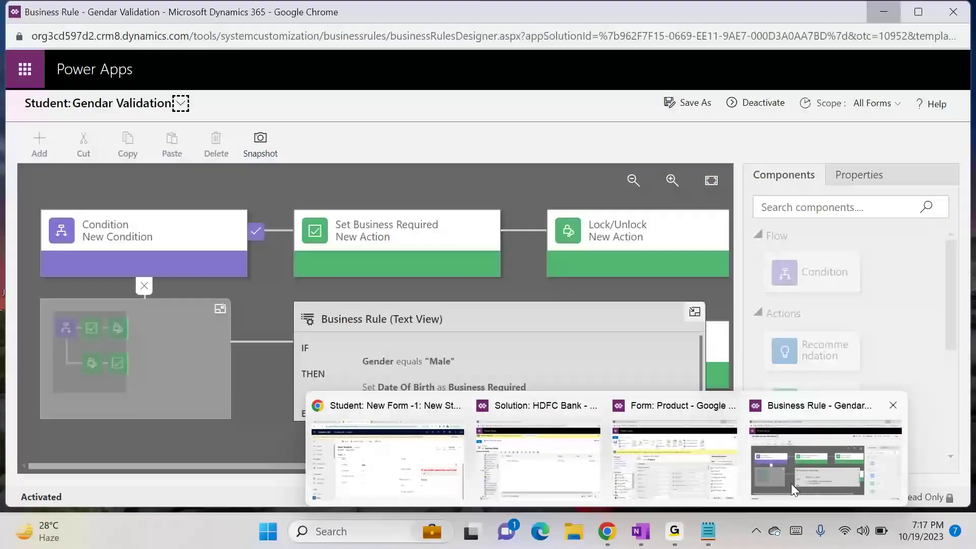
left_click(791, 484)
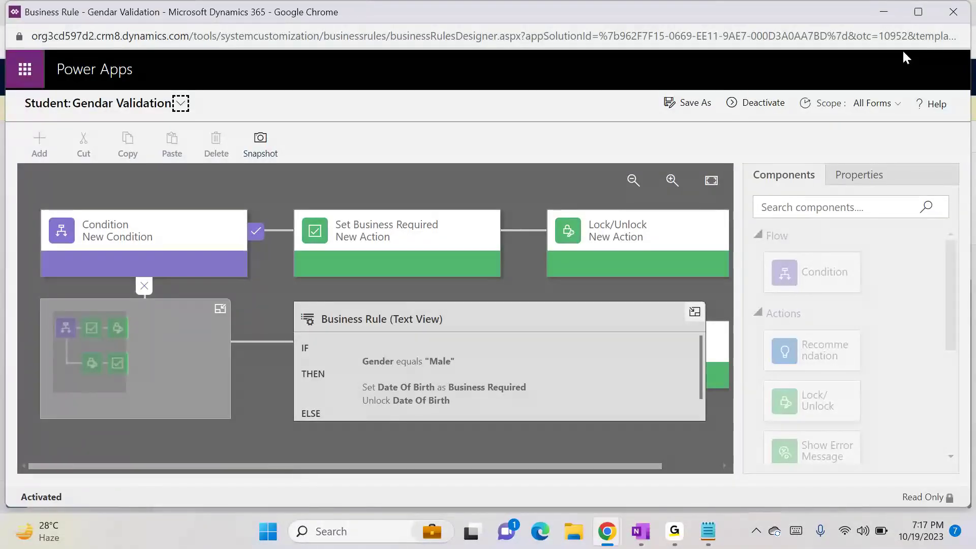
left_click(949, 20)
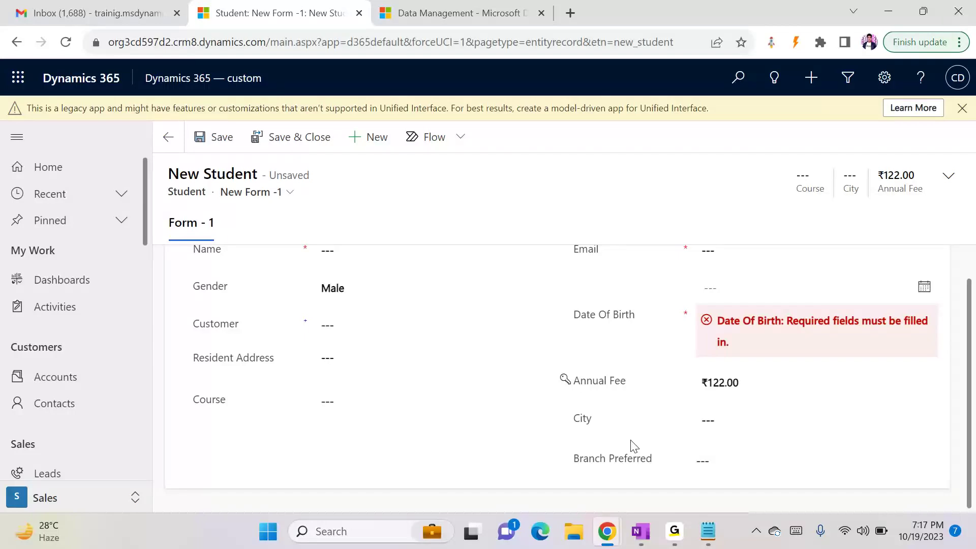
mouse_move(609, 526)
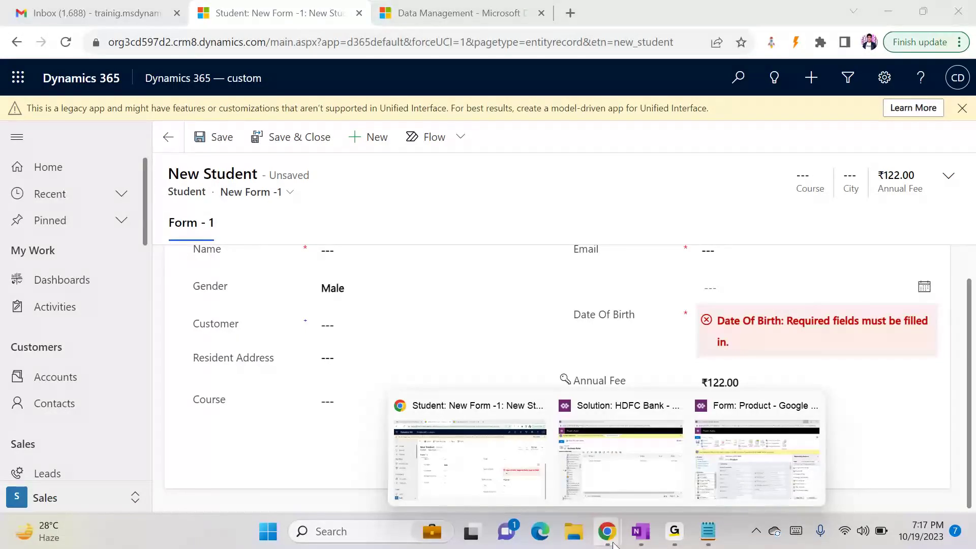
left_click(640, 450)
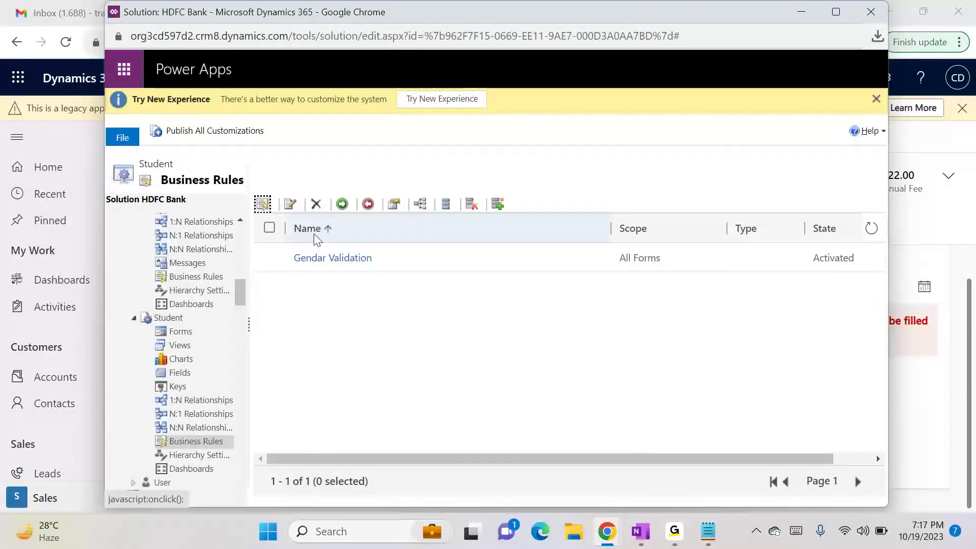
left_click(261, 204)
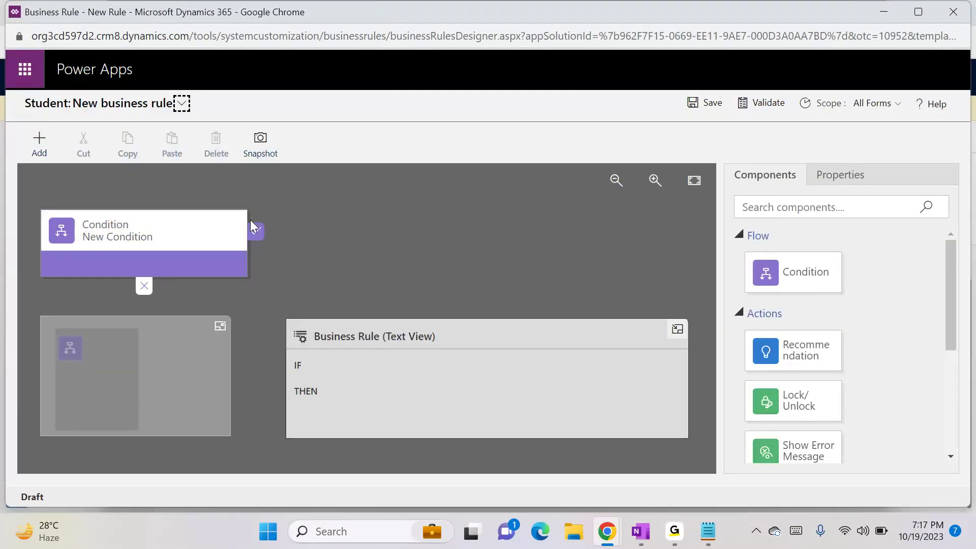
Step: Define the new rule's condition as Annual Fee is greater than or equal to the value 50000 and apply it
left_click(197, 227)
left_click_drag(949, 282, 948, 352)
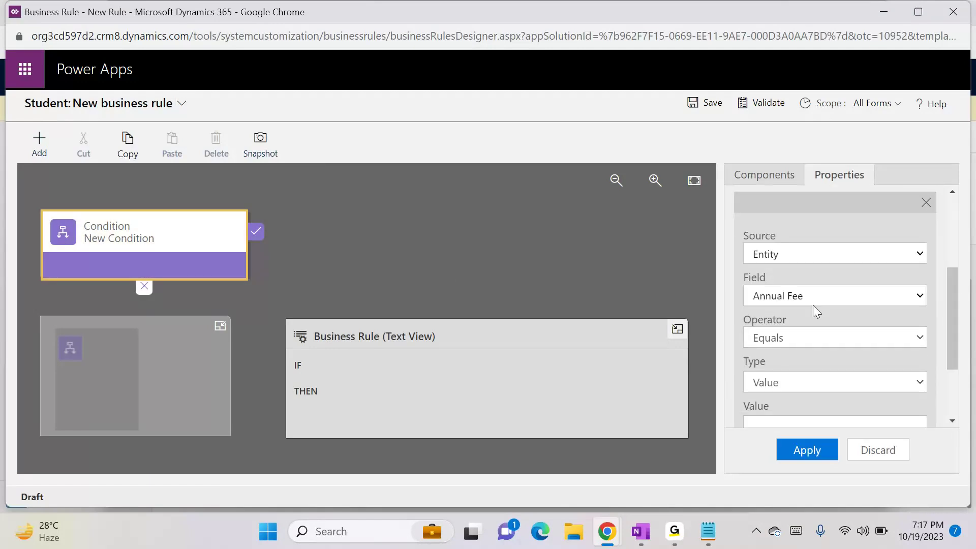
left_click(785, 343)
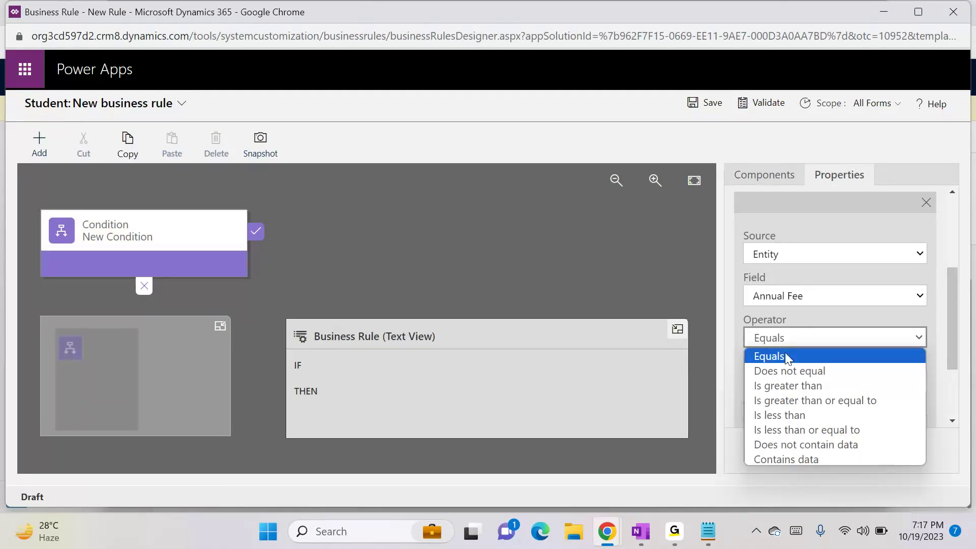
left_click(773, 400)
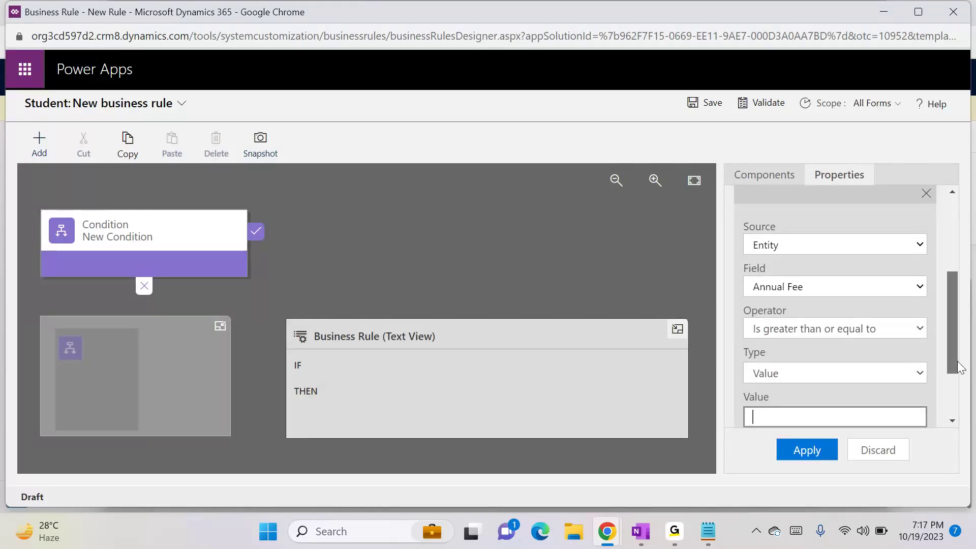
scroll(871, 376, "down", 2)
type("50000")
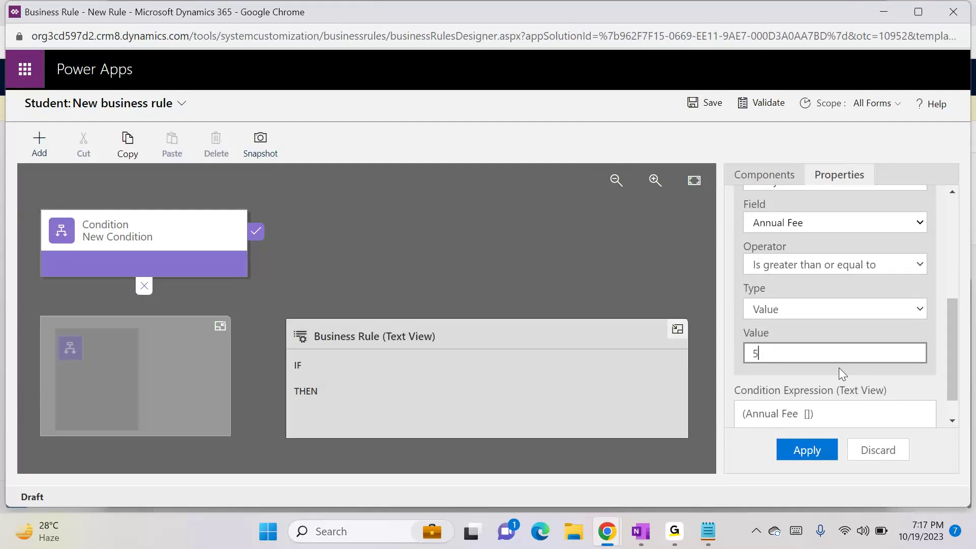
left_click(734, 450)
left_click(787, 450)
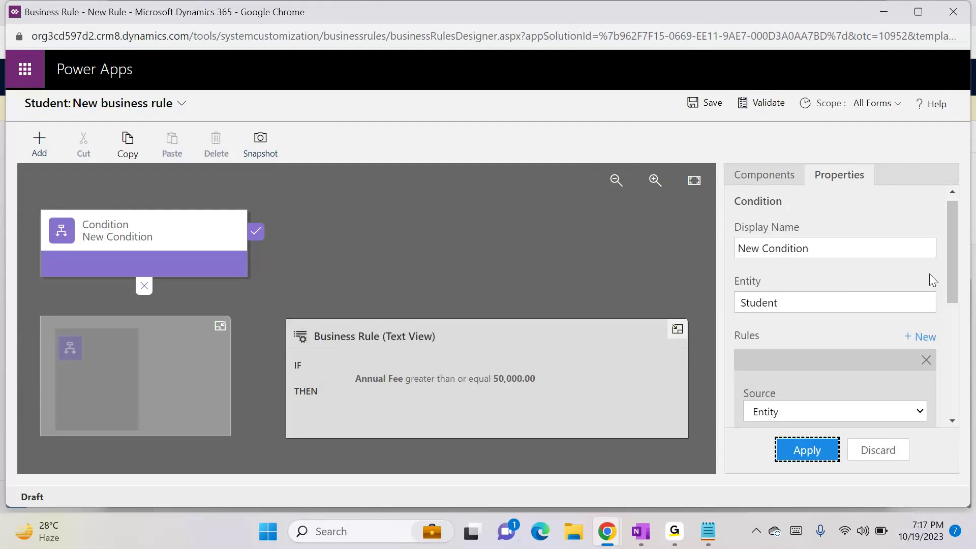
Step: Change the Annual Fee condition's operator to Is less than or equal to and apply it
left_click_drag(948, 281, 953, 380)
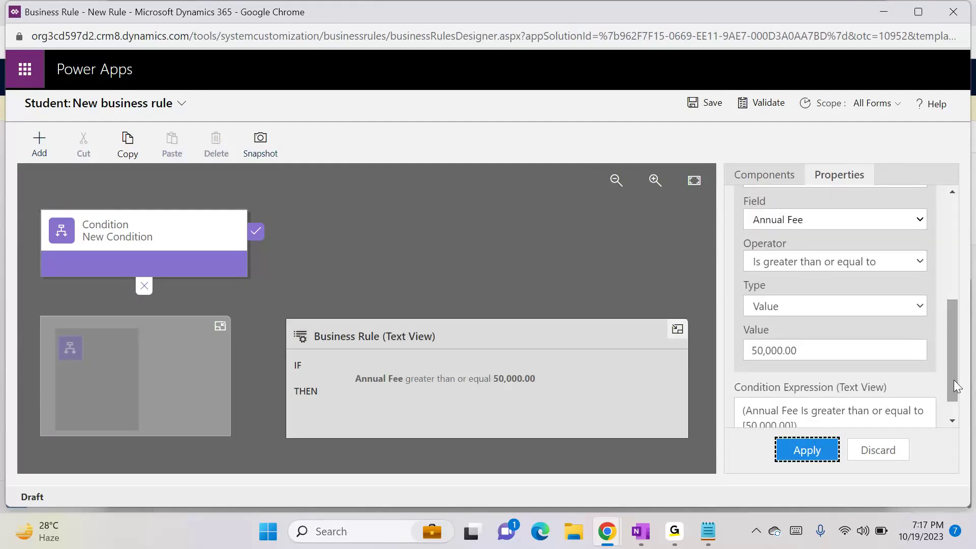
left_click(803, 257)
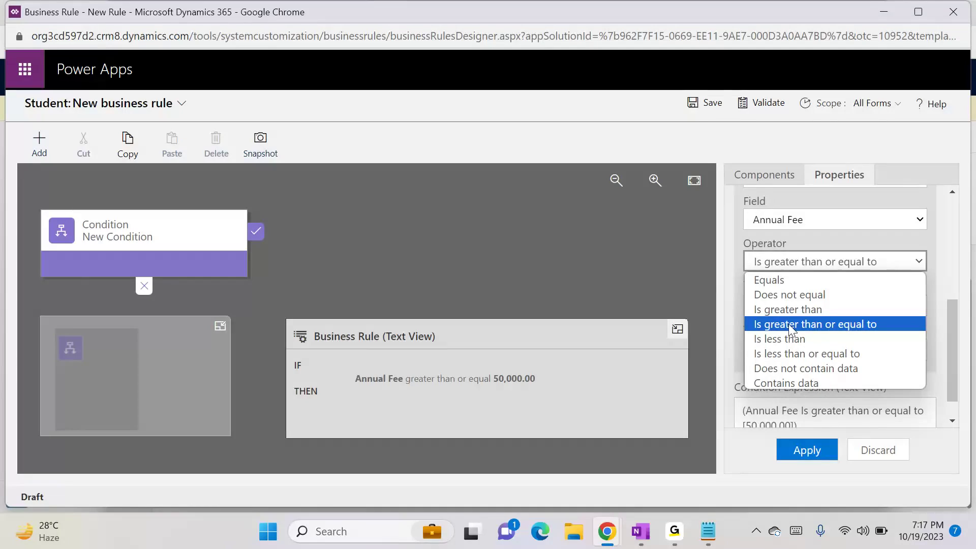
left_click(801, 355)
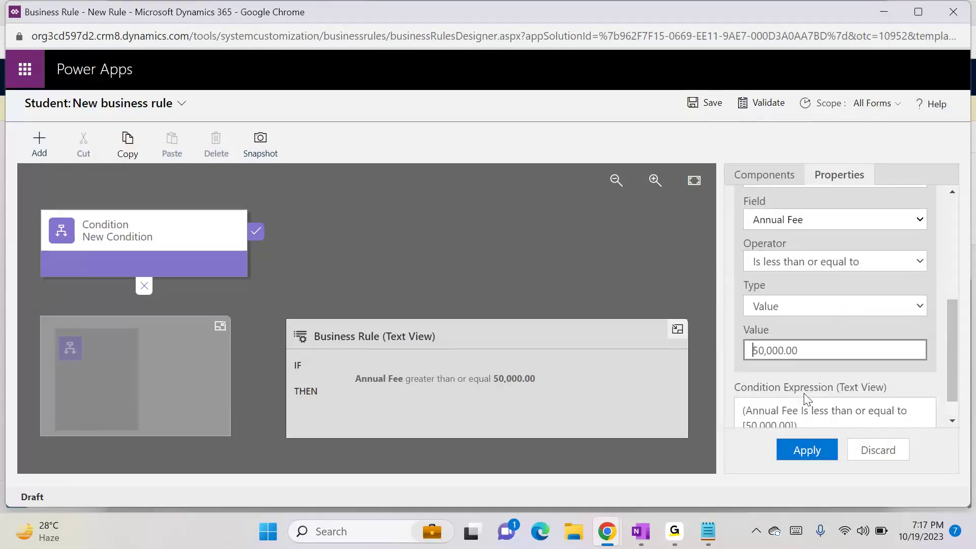
left_click(807, 450)
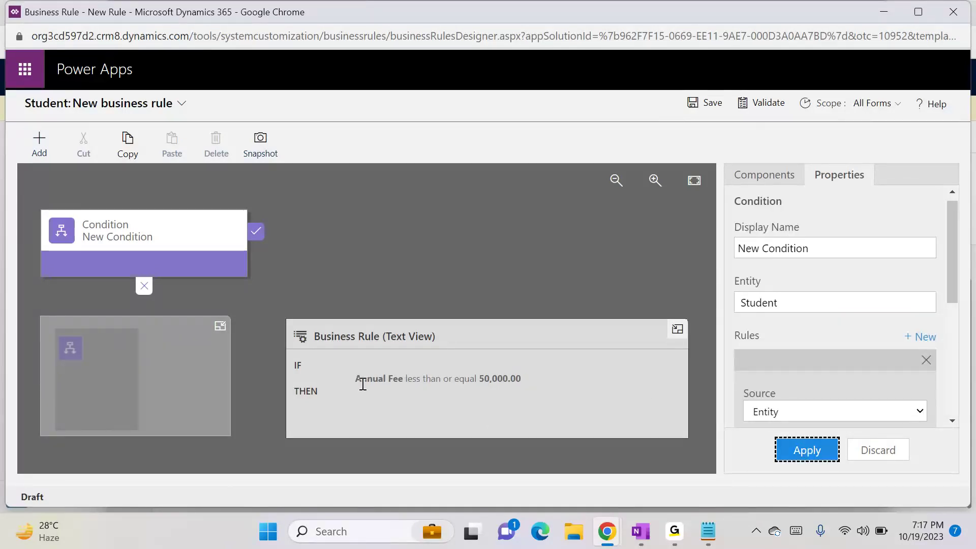
Step: Add a Show Error Message action to the condition's true branch, showing "Annual fee should not be less than 50000" against Annual Fee
left_click(32, 148)
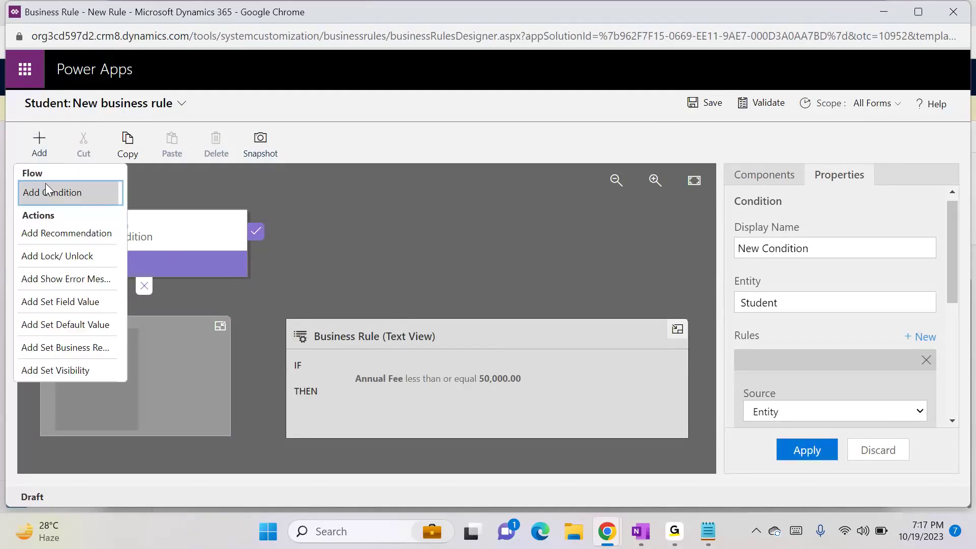
left_click(82, 279)
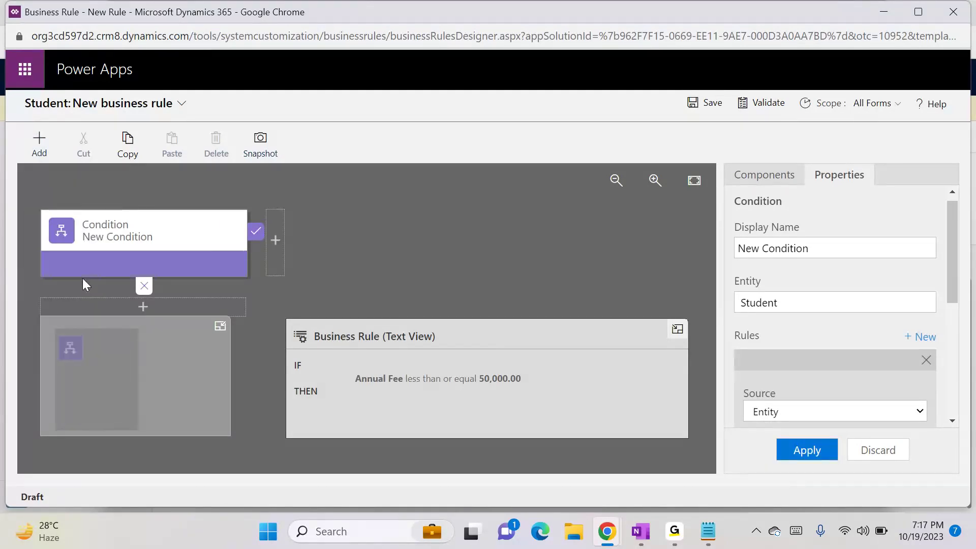
left_click(273, 246)
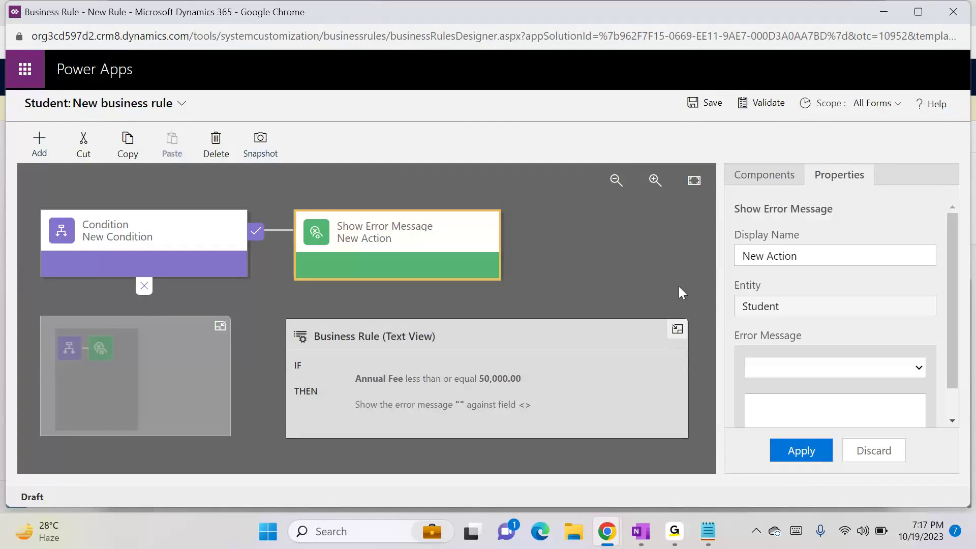
left_click(800, 362)
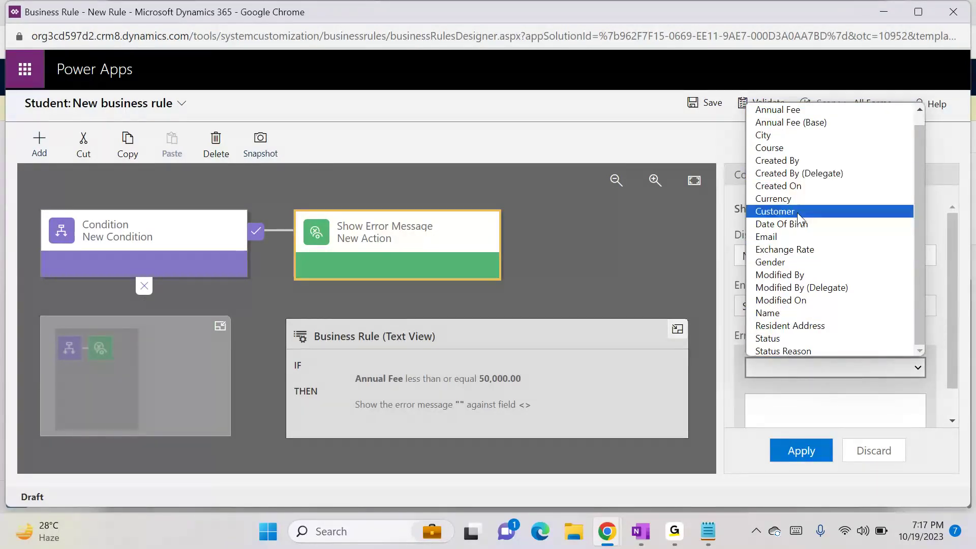
left_click(777, 110)
left_click(831, 401)
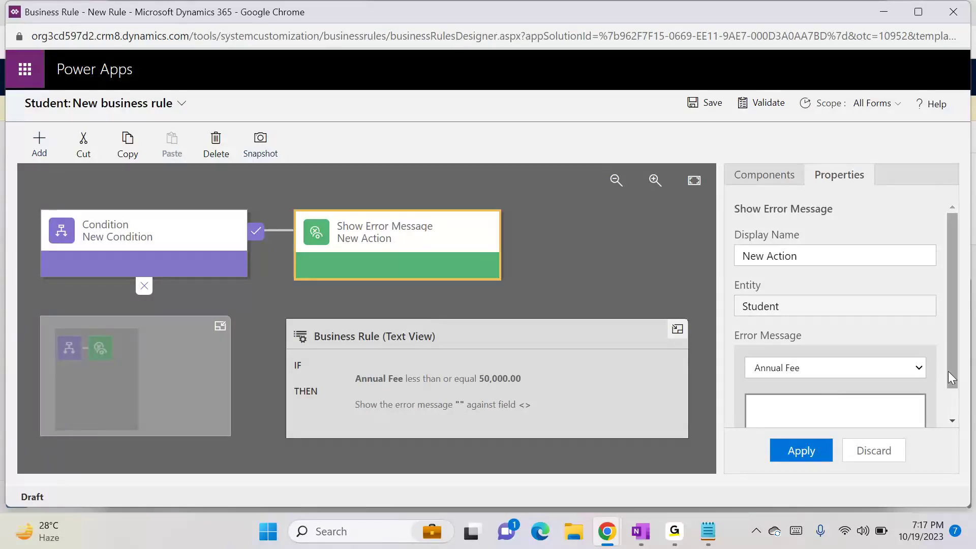
left_click_drag(947, 371, 955, 413)
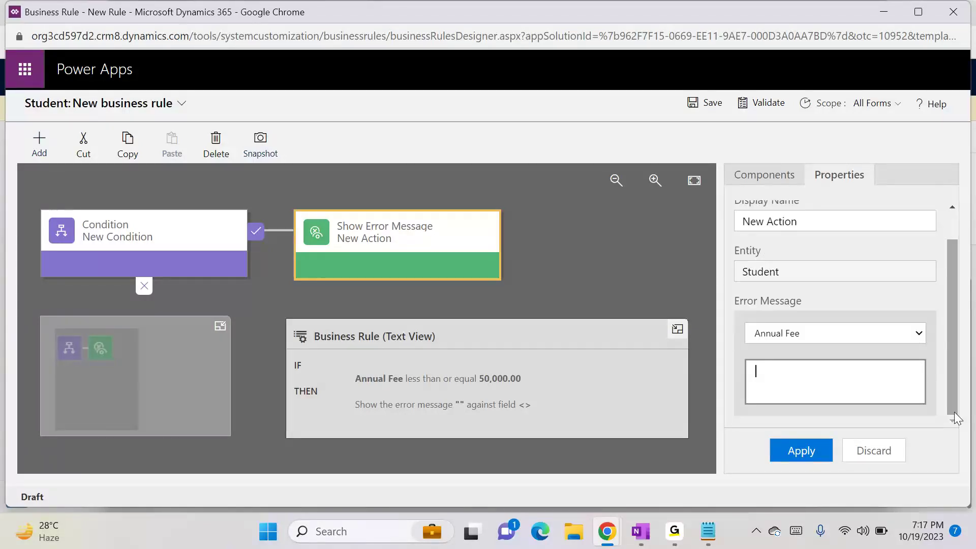
type("Annual fee should not be")
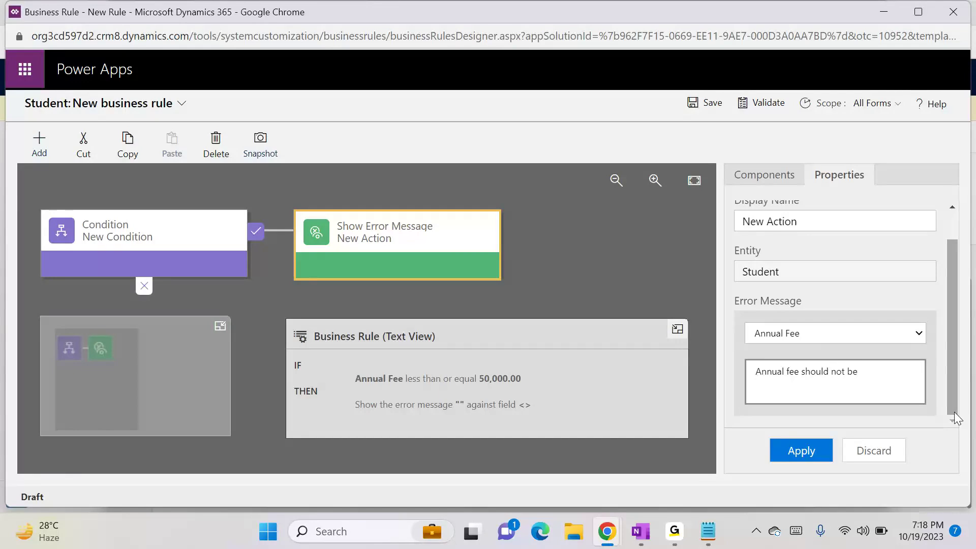
type(" lessthan 50000")
left_click(802, 457)
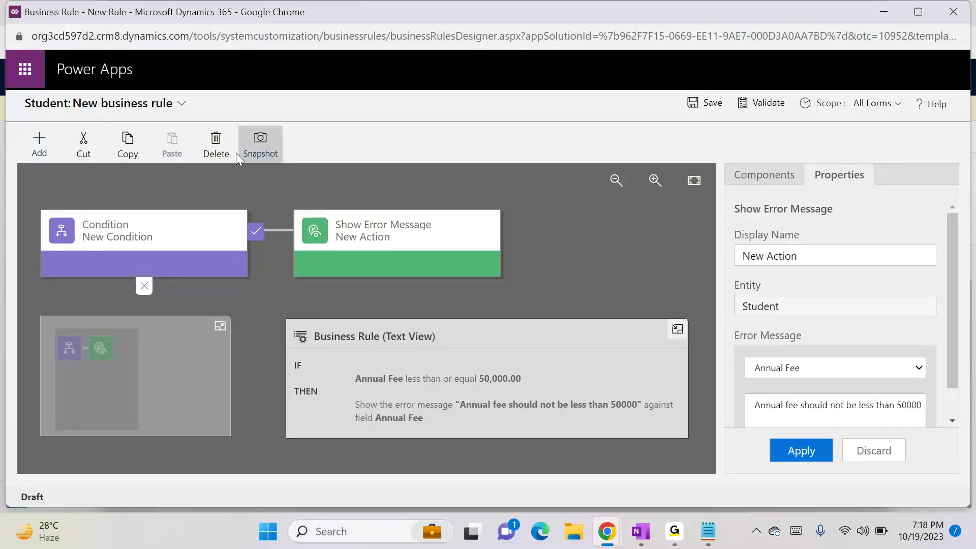
Step: Save the business rule under the name "Annual Fee validation" and activate it
left_click(183, 105)
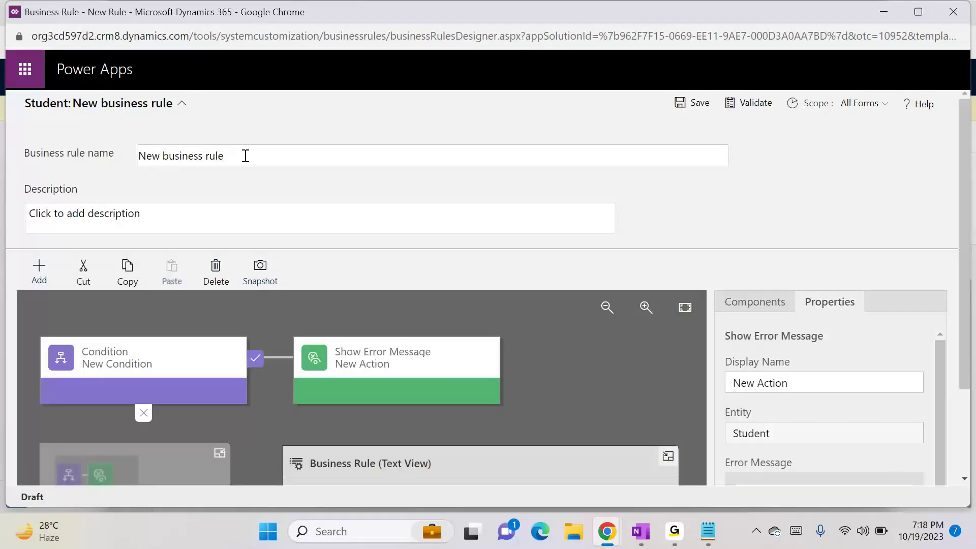
key("ctrl+a")
type("Annauual Fee validation")
left_click(692, 104)
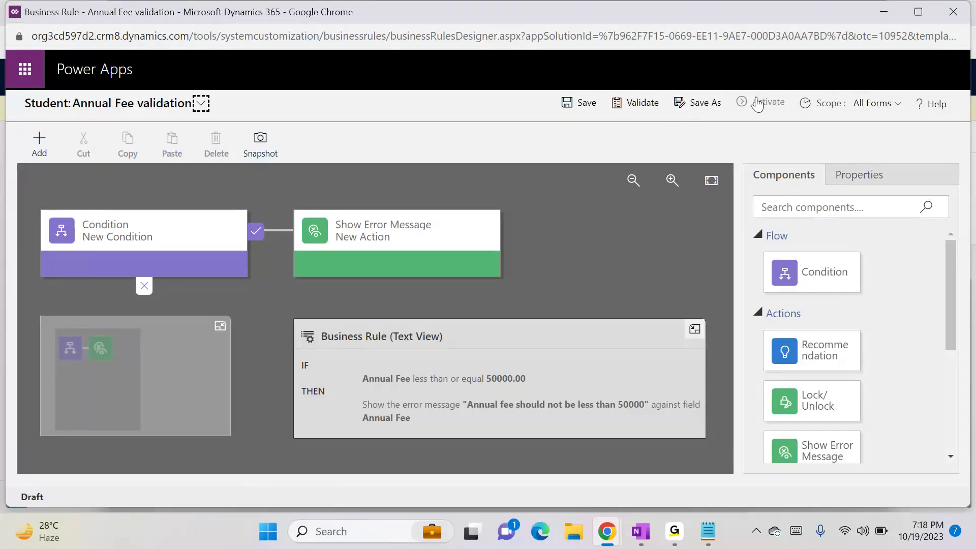
left_click(758, 104)
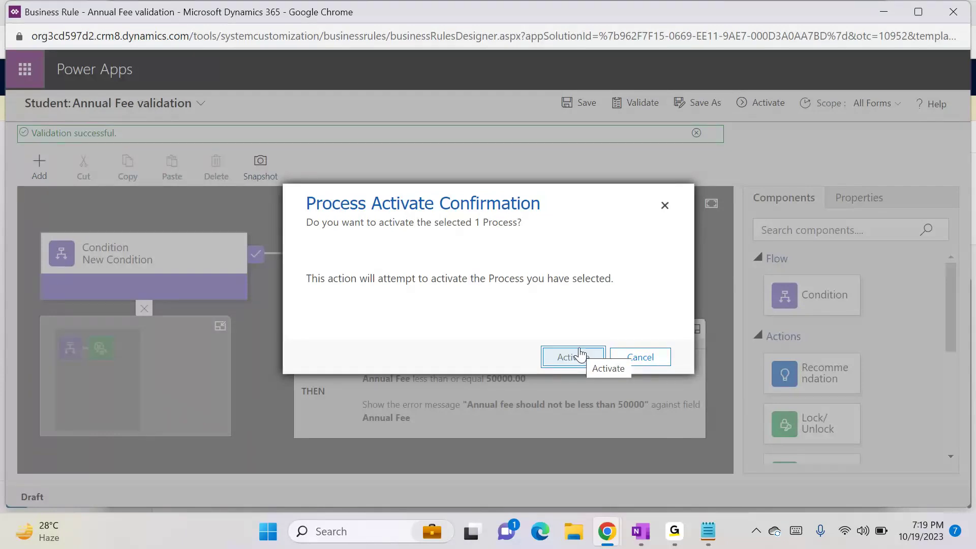
left_click(588, 365)
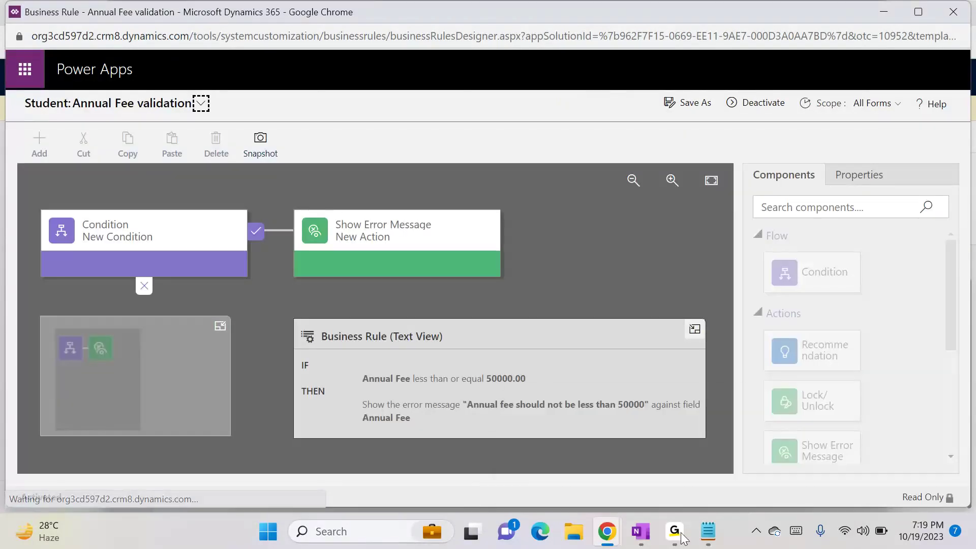
Step: Switch to the New Student form in the main Chrome window and reload it, discarding the unsaved entries
mouse_move(607, 531)
left_click(426, 484)
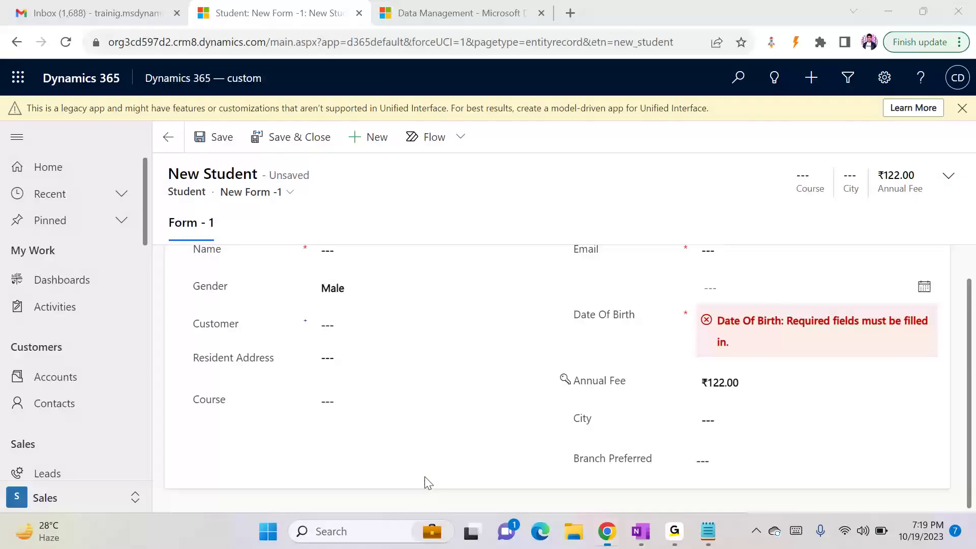
key("F5")
key("Return")
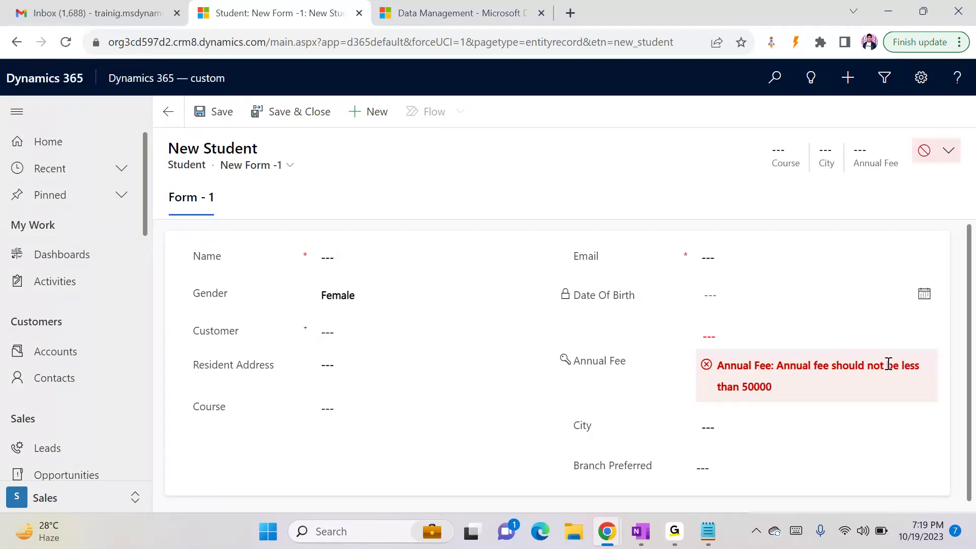
Step: Test the fee rule with an allowed amount by setting the new student's Annual Fee to 700000
left_click(761, 362)
type("700000")
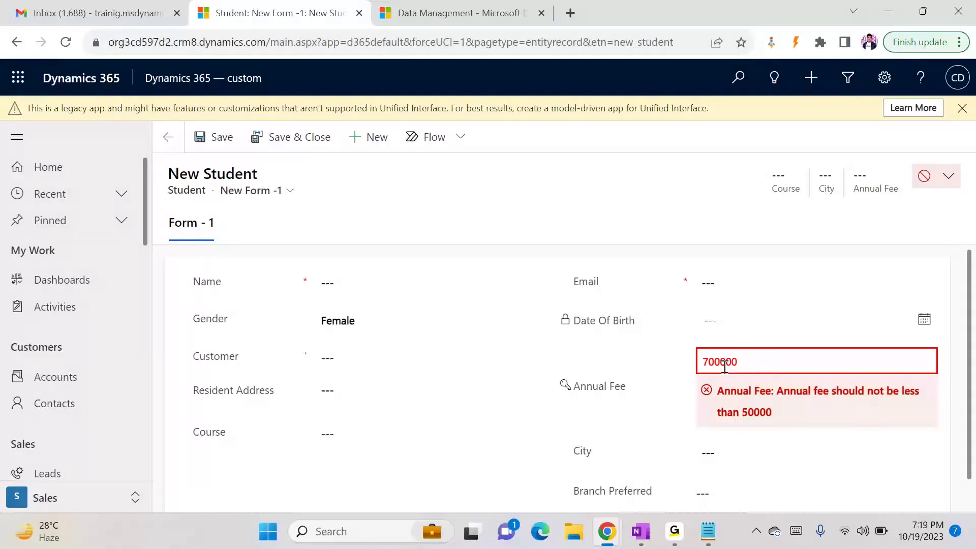
left_click(631, 366)
Step: Reduce the student's Annual Fee to 7,000 to test the rule, and highlight the error text under the field
left_click(772, 361)
key("Left")
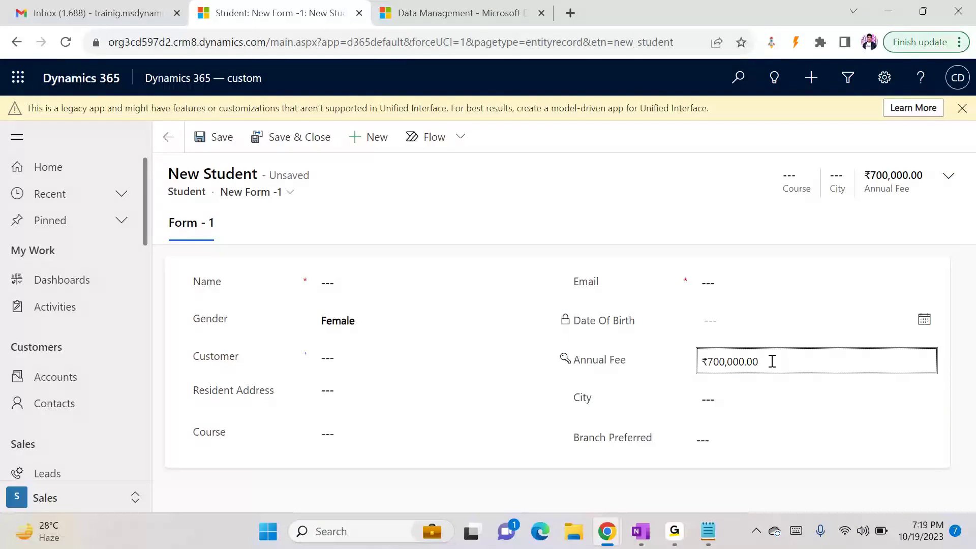
key("Delete")
key("Delete")
left_click(657, 212)
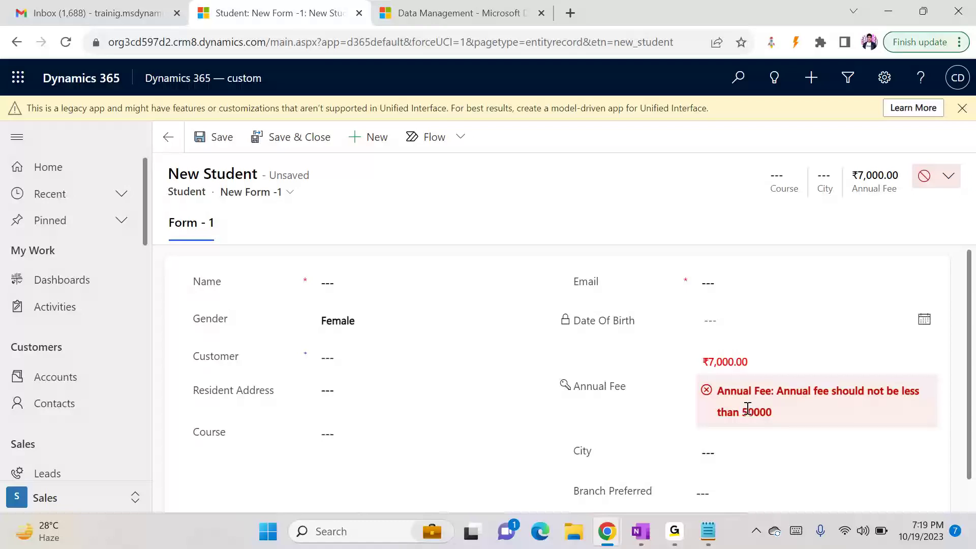
left_click_drag(714, 396, 773, 422)
left_click(774, 425)
Step: Close the Annual Fee validation rule designer and return to the Student business rules list in the HDFC Bank solution window
key("alt+Tab")
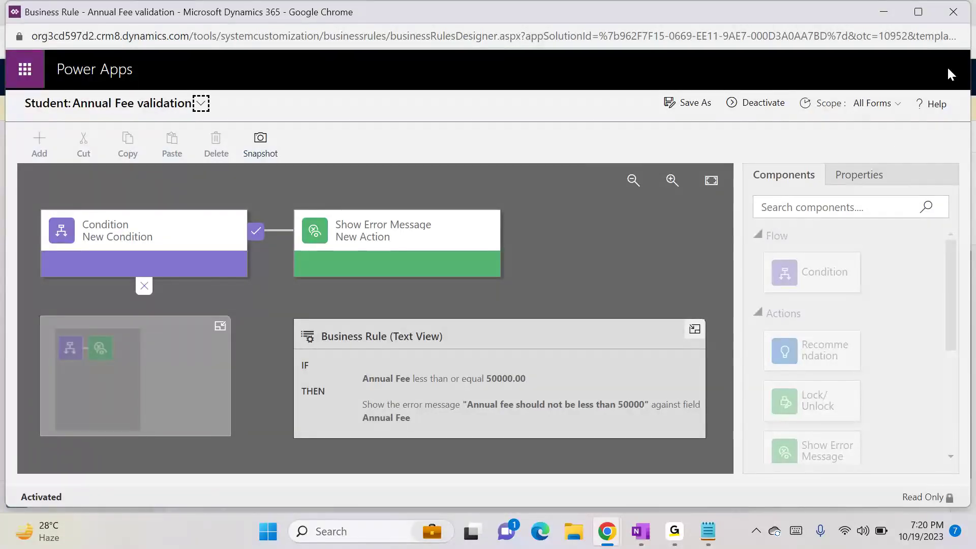
left_click(953, 11)
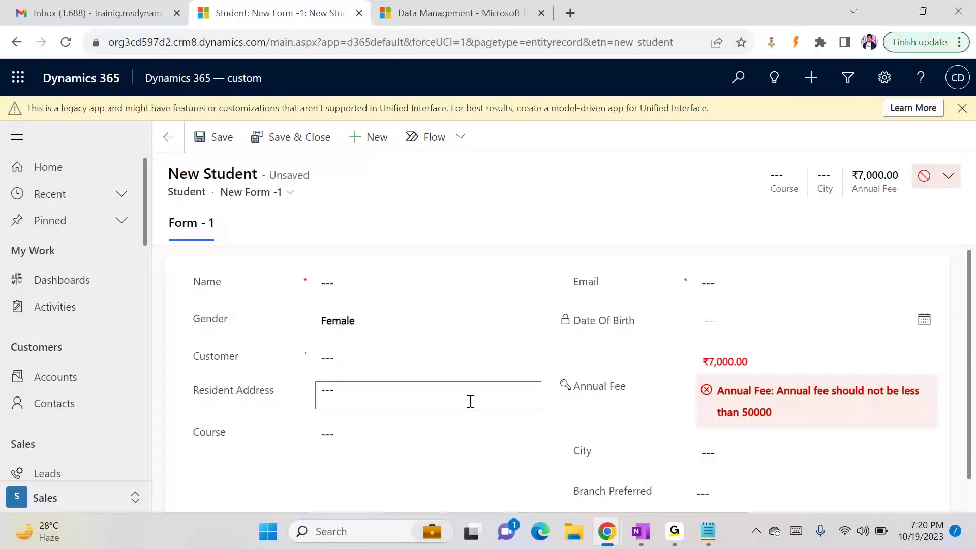
mouse_move(968, 377)
left_mouse_down()
mouse_move(967, 481)
mouse_move(965, 376)
left_mouse_up()
key("alt+Tab")
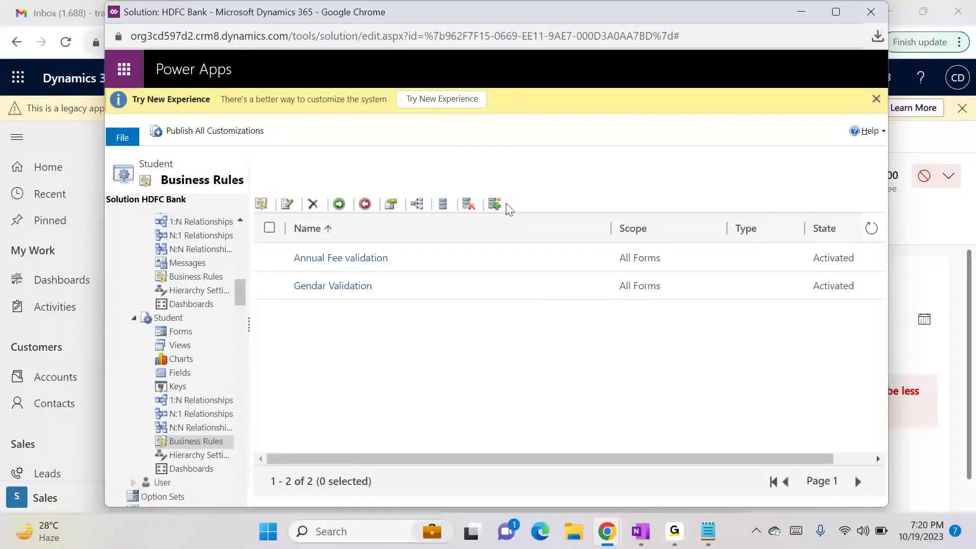
Step: Switch to the New Student form and set the student's Gender to Male
key("alt+Tab")
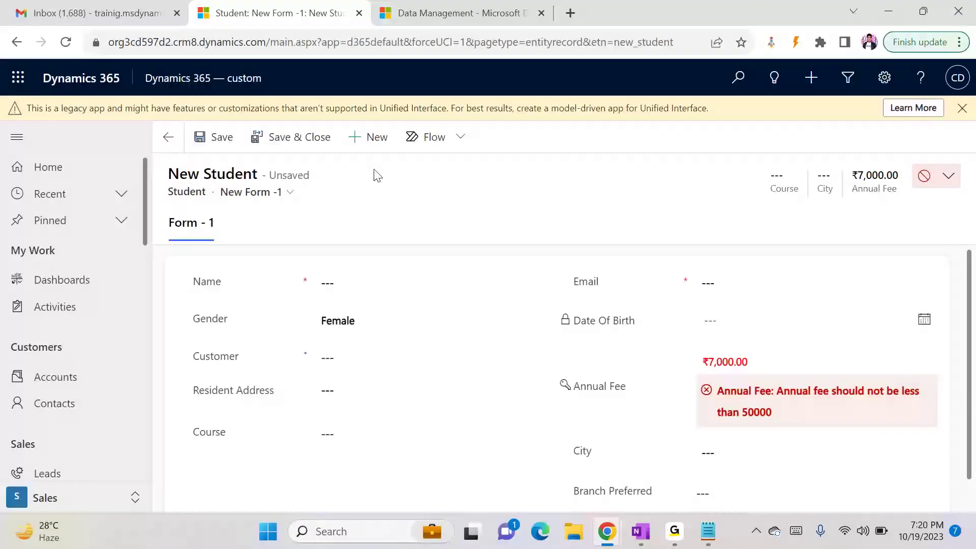
left_click(349, 356)
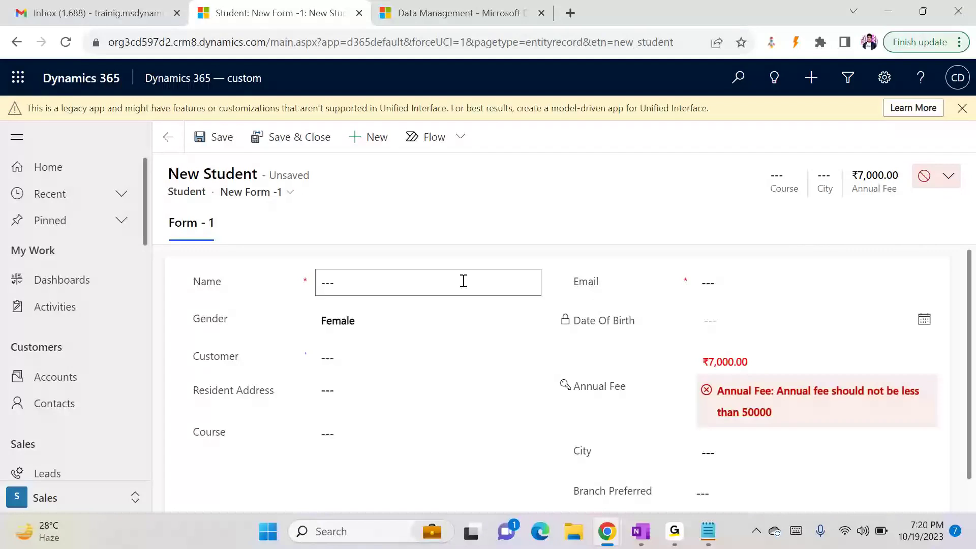
left_click(401, 325)
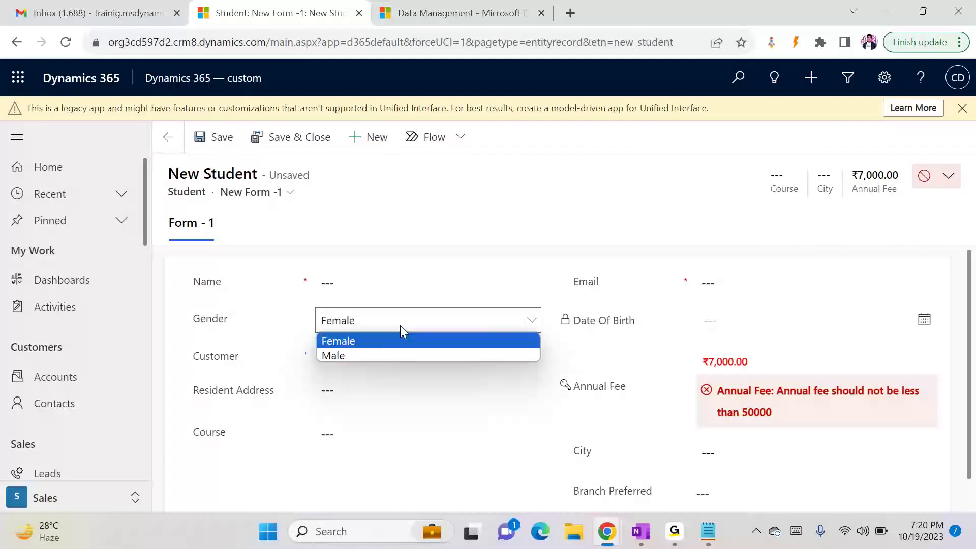
left_click(361, 356)
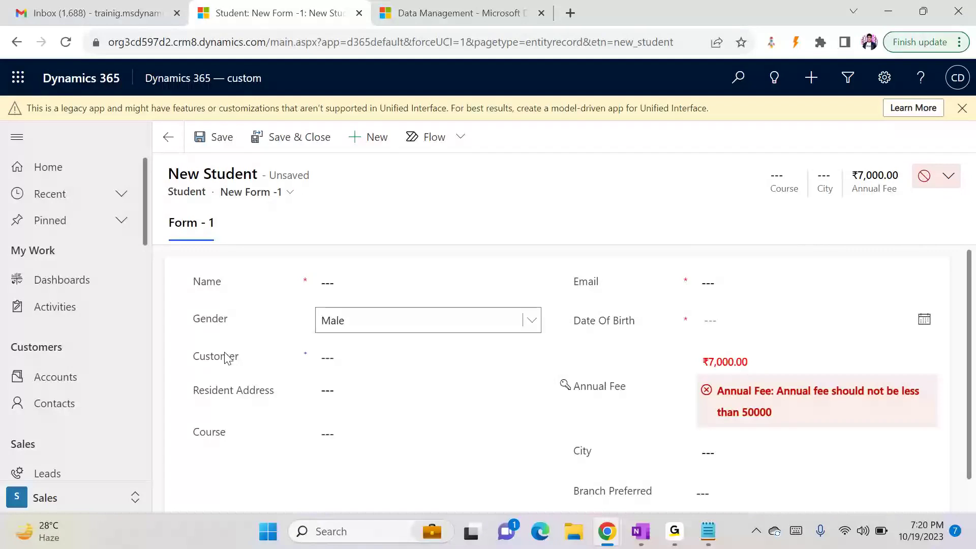
left_click(354, 395)
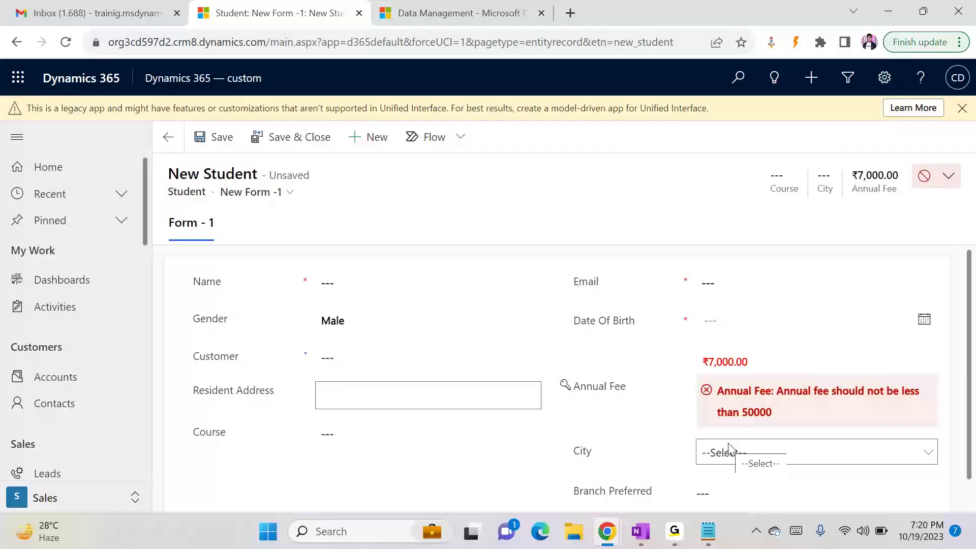
Step: Return to the HDFC Bank solution window and create a new Student business rule named Male Validation
key("alt+Tab")
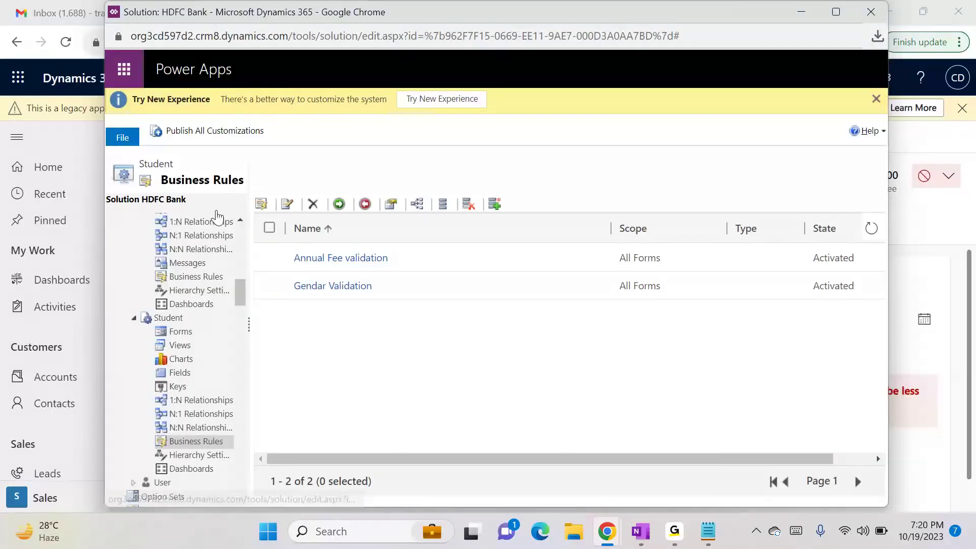
left_click(261, 206)
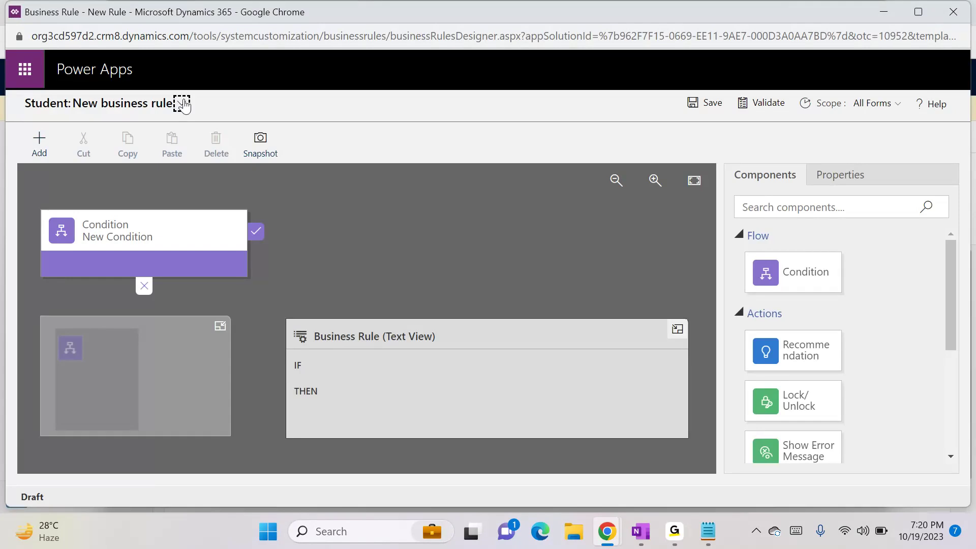
left_click(182, 103)
triple_click(234, 155)
type("Male Vali")
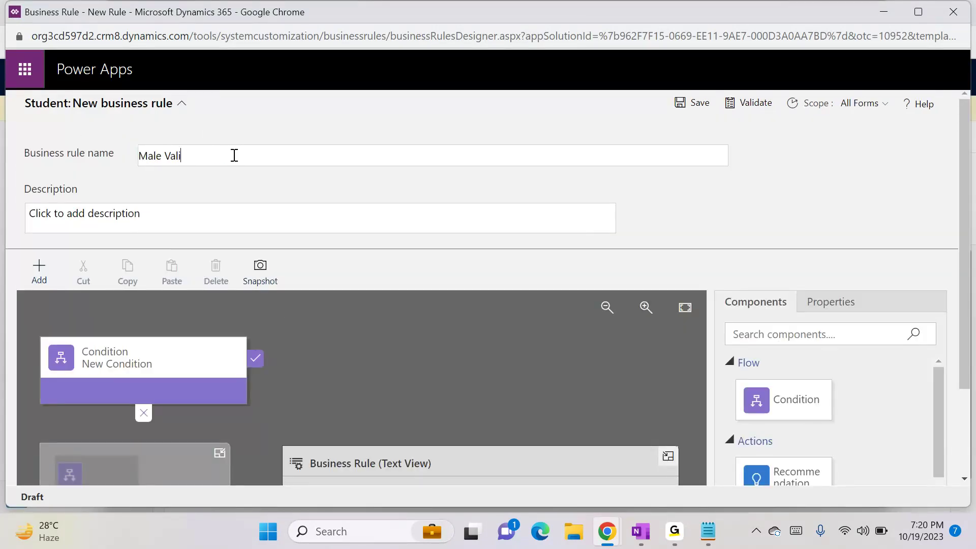
type("dation")
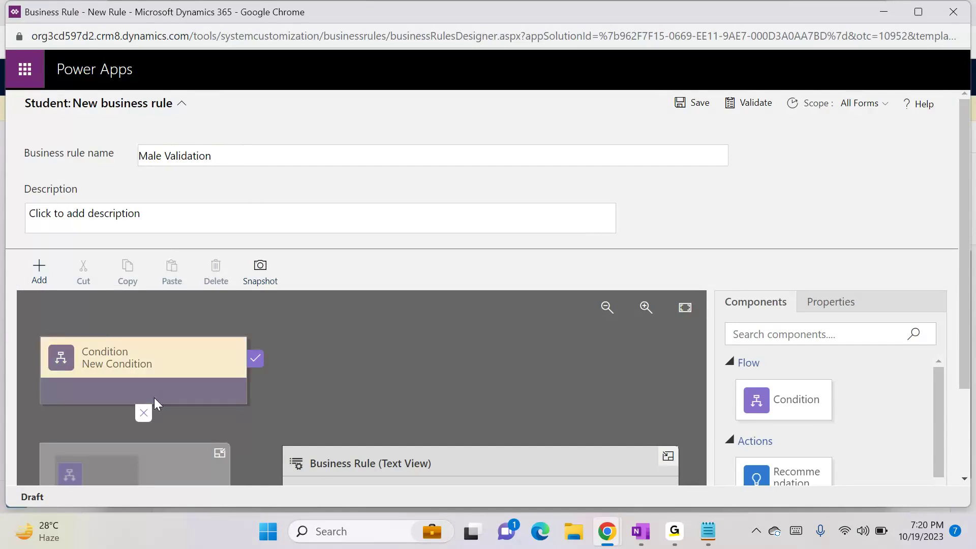
Step: Define the rule's condition as Gender equals the value Male and apply it
left_click(165, 361)
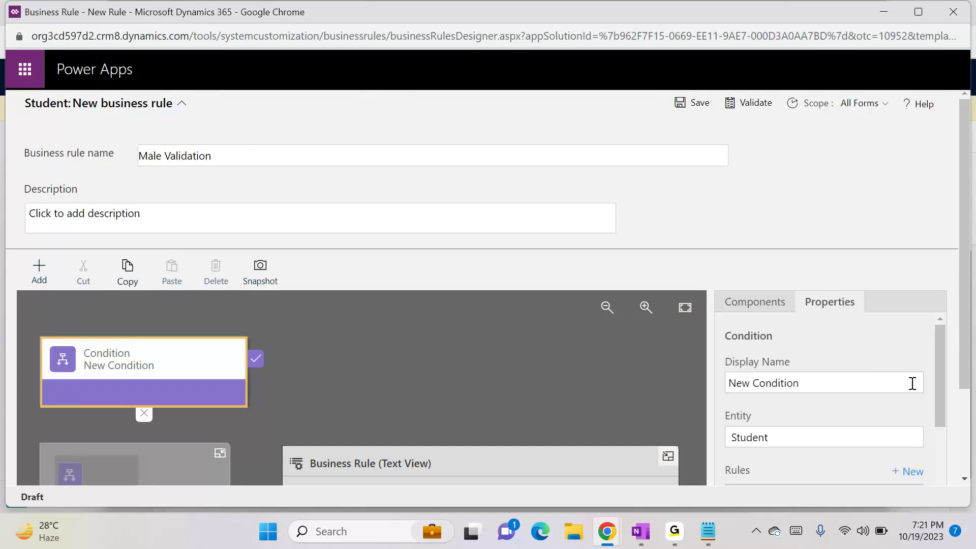
scroll(968, 424, "down", 2)
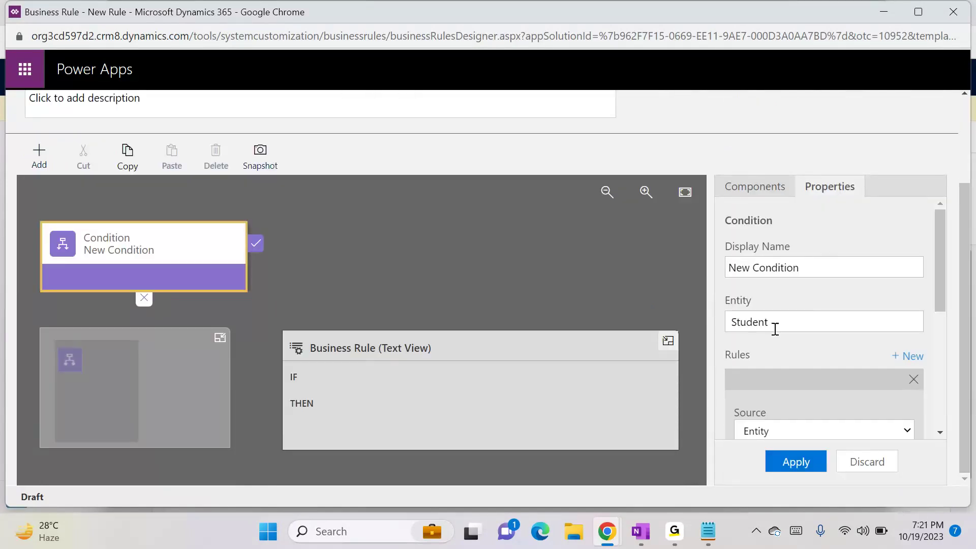
left_click(936, 291)
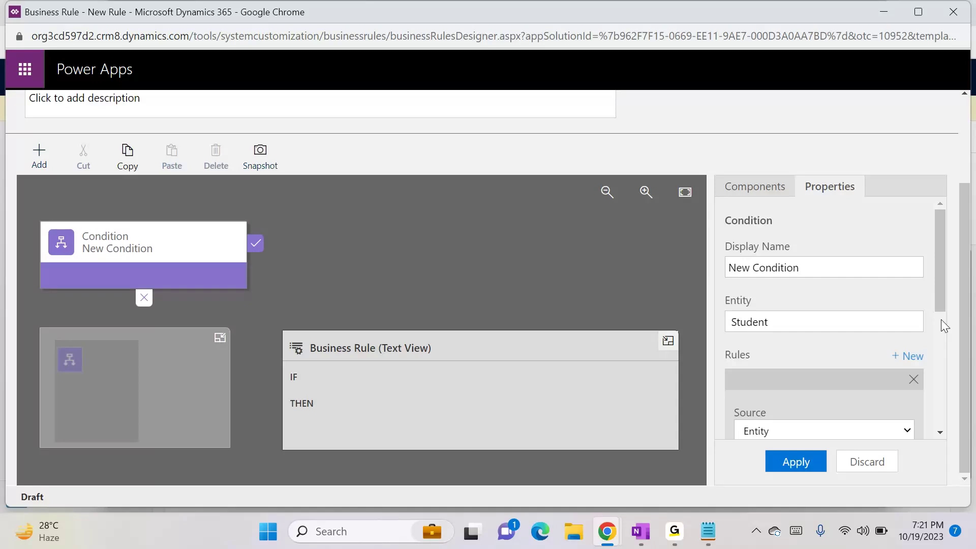
scroll(941, 319, "down", 4)
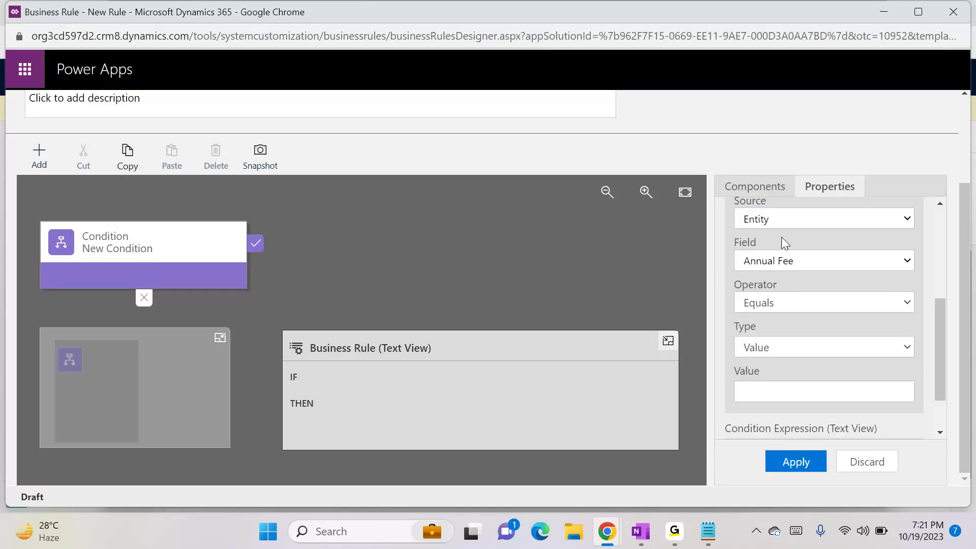
left_click(807, 262)
scroll(773, 117, "down", 1)
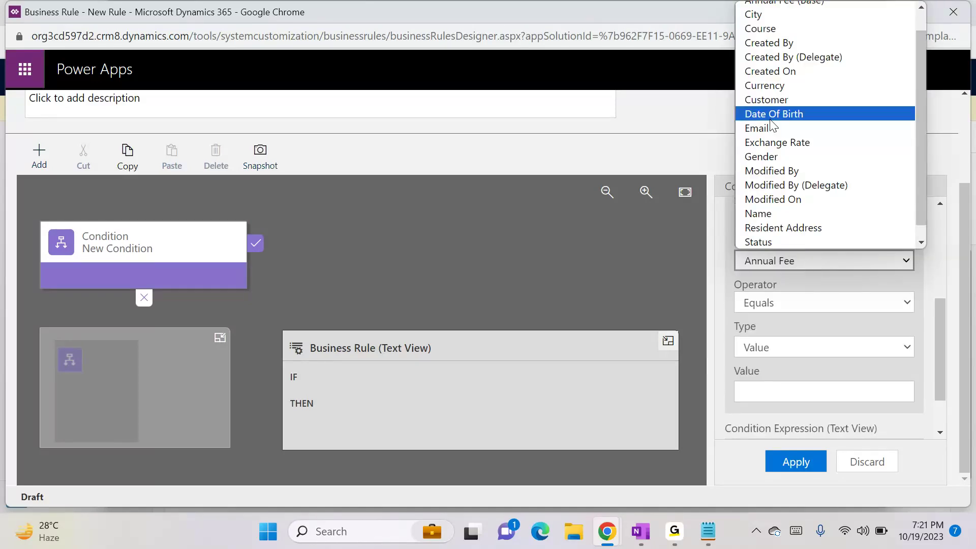
left_click(771, 157)
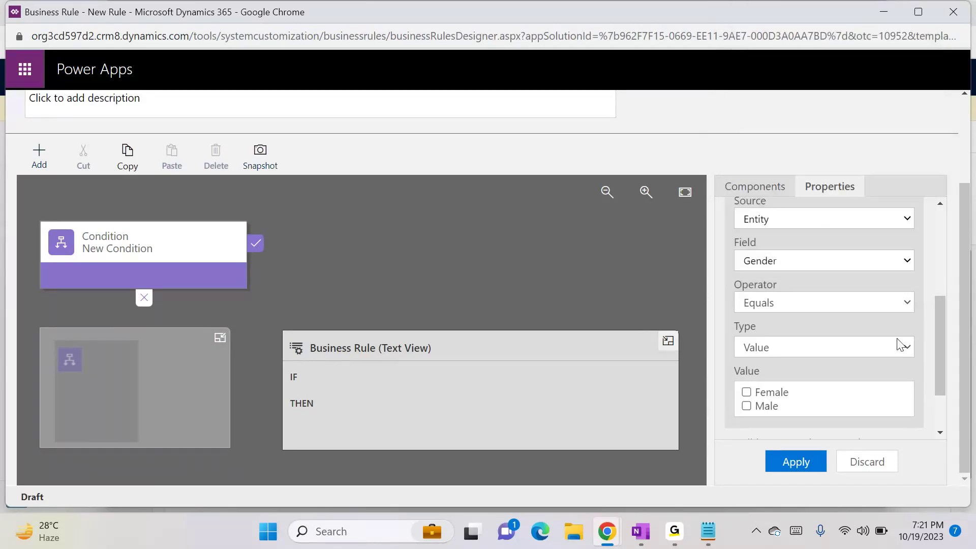
left_click(747, 406)
left_click(781, 457)
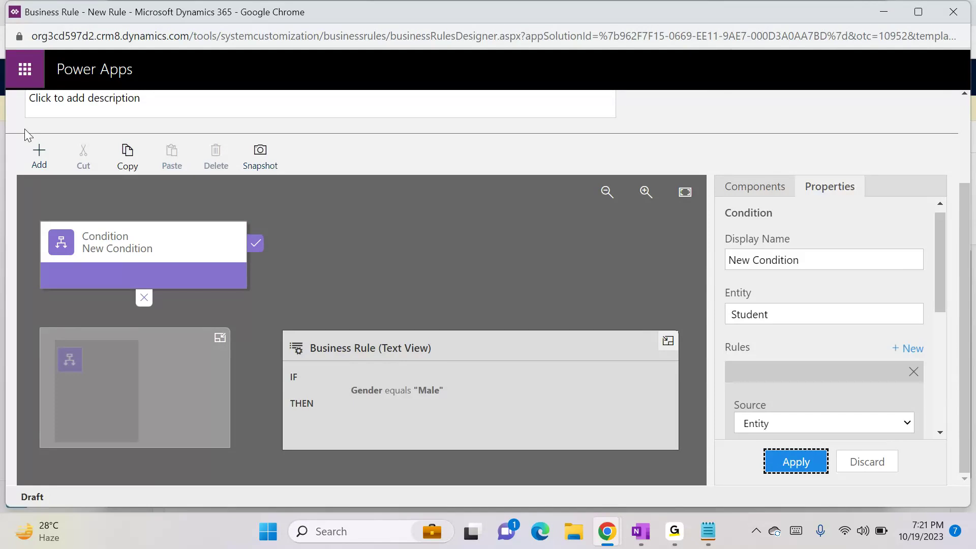
Step: Add a Recommendation action to the true branch of the condition
left_click(33, 155)
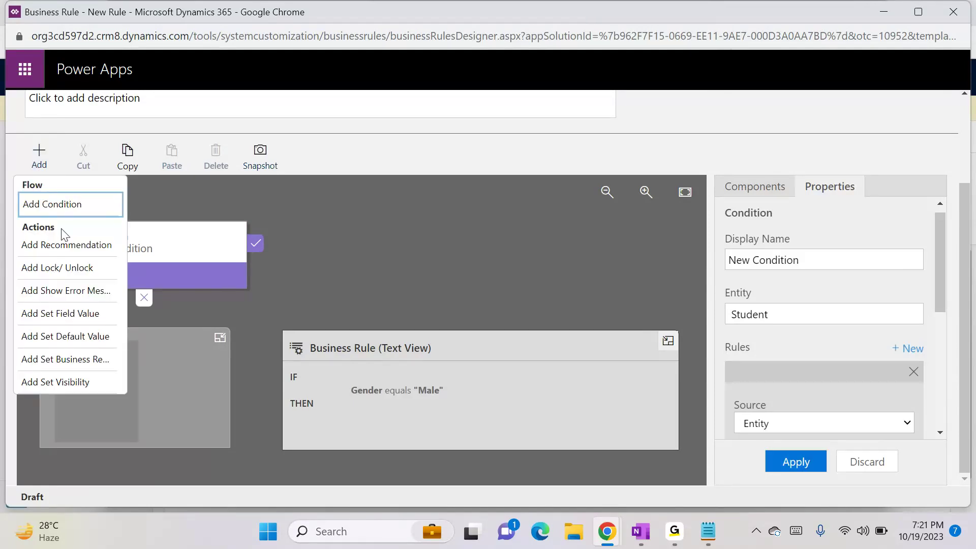
left_click(44, 244)
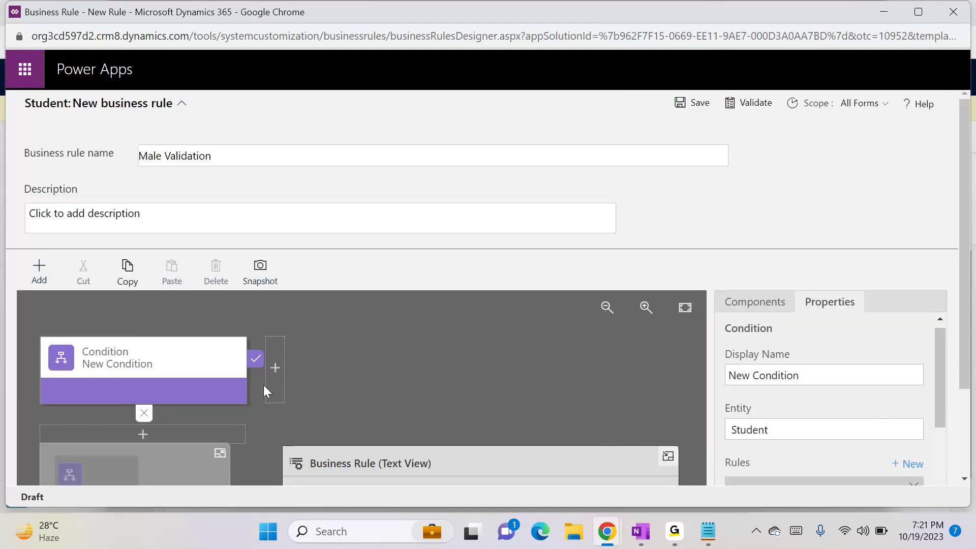
left_click(279, 383)
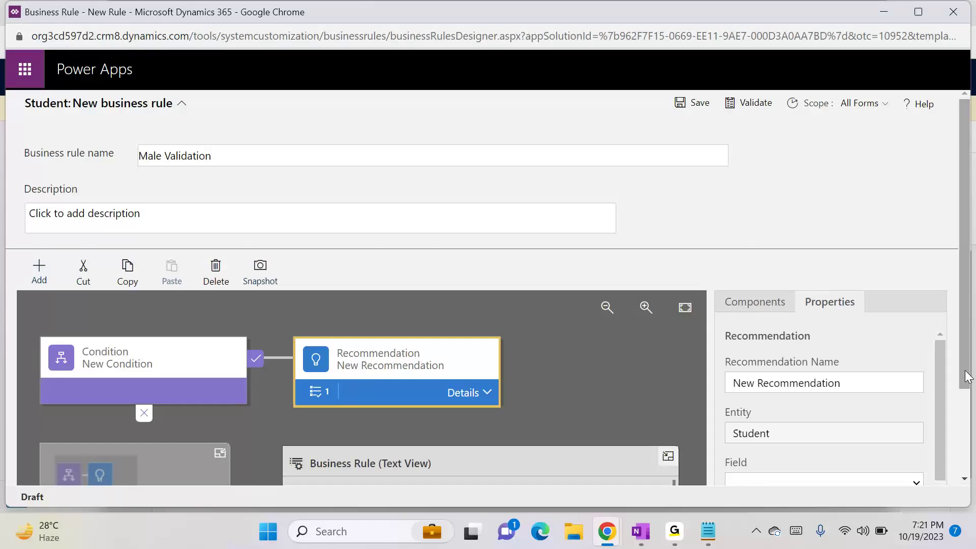
Step: Configure the recommendation on Resident Address with title "Recommedation" and details "Please add your resident Address", and apply it
scroll(965, 374, "down", 2)
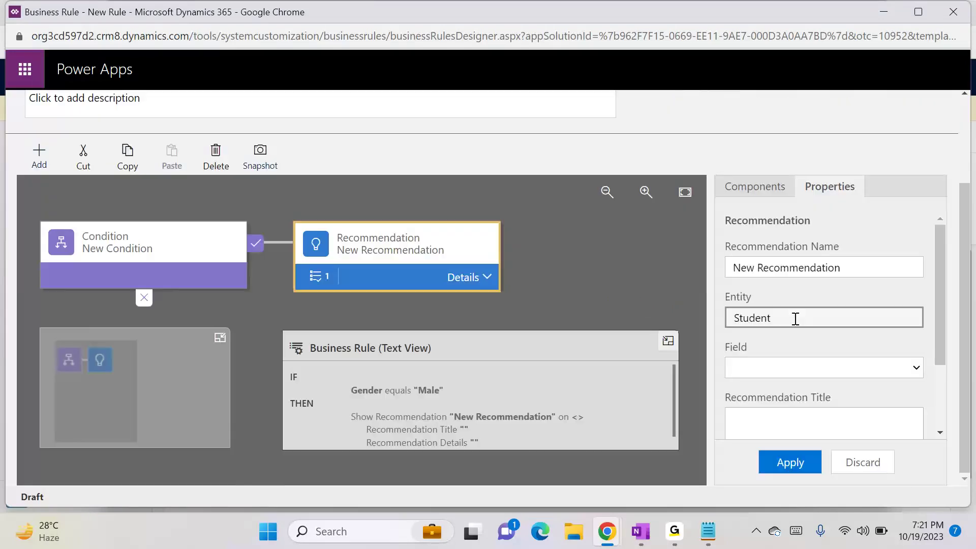
left_click(869, 377)
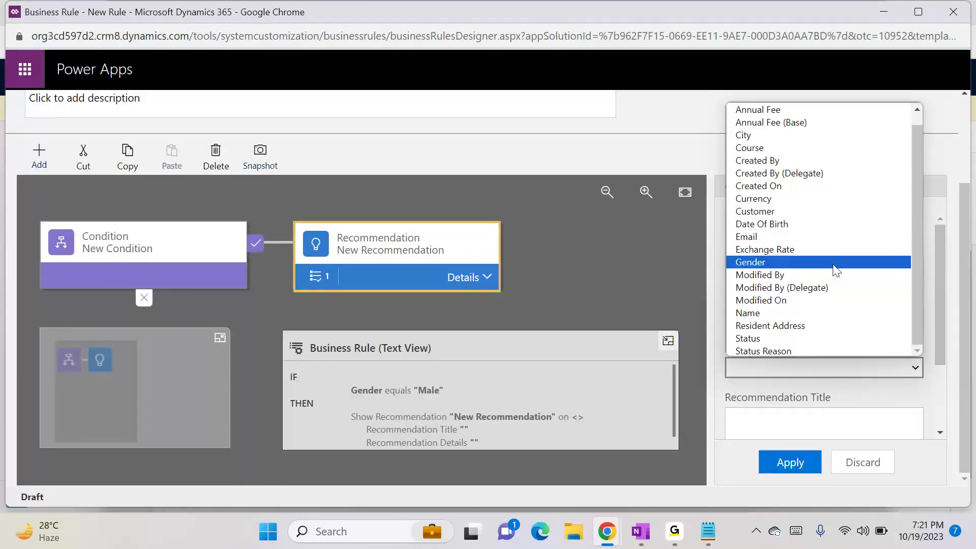
left_click(803, 330)
left_click(801, 428)
scroll(938, 374, "down", 2)
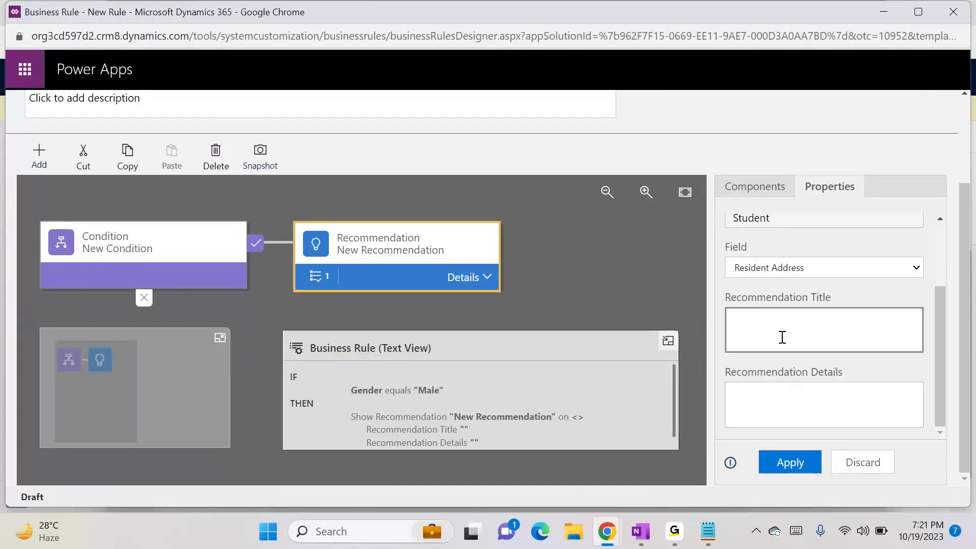
type("Recommedation")
key("Tab")
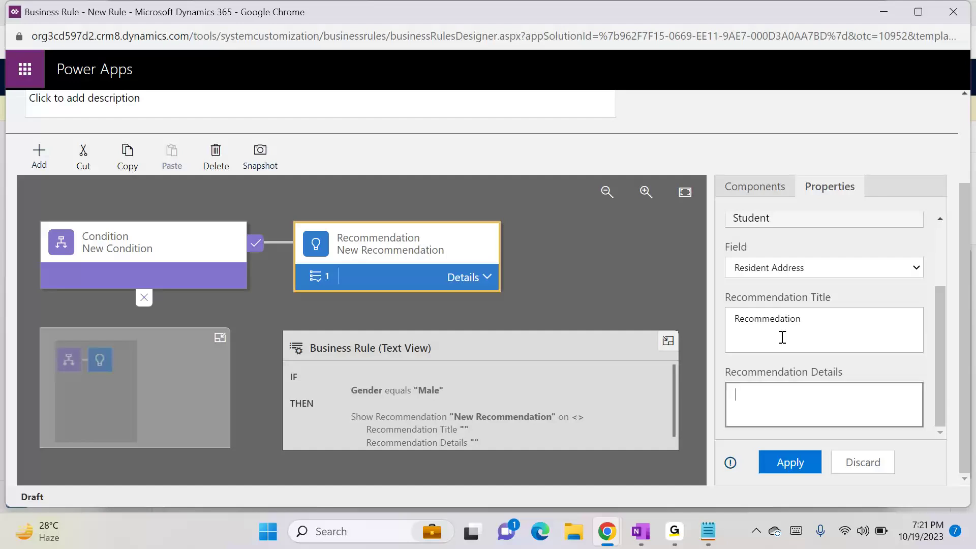
type("Please add")
type("your resident Address")
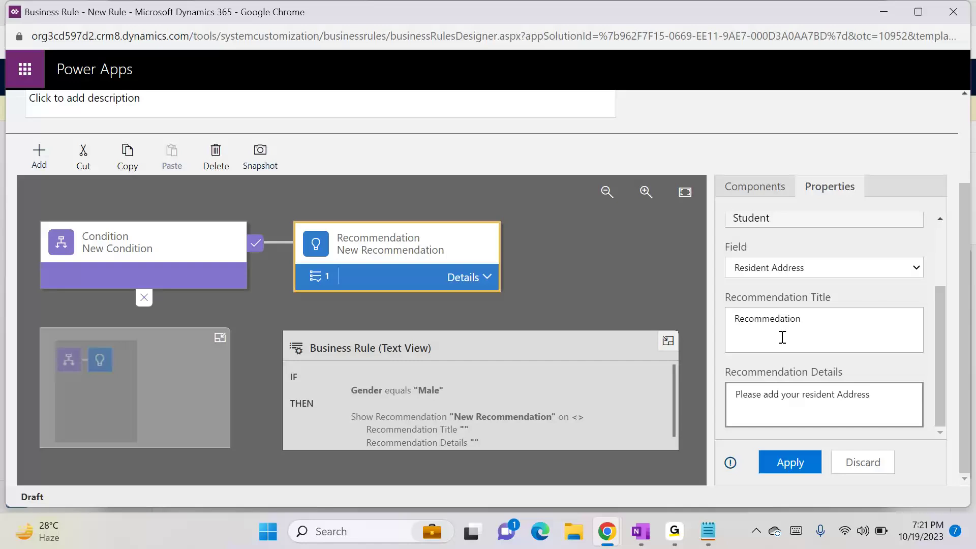
left_click(810, 463)
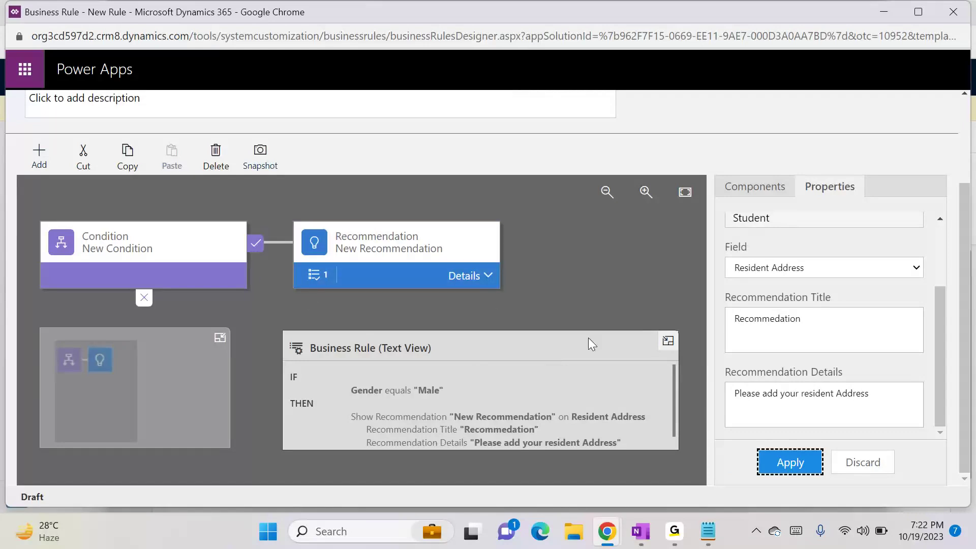
Step: Add a Set Visibility action directly after the recommendation in the rule flow
left_click(39, 155)
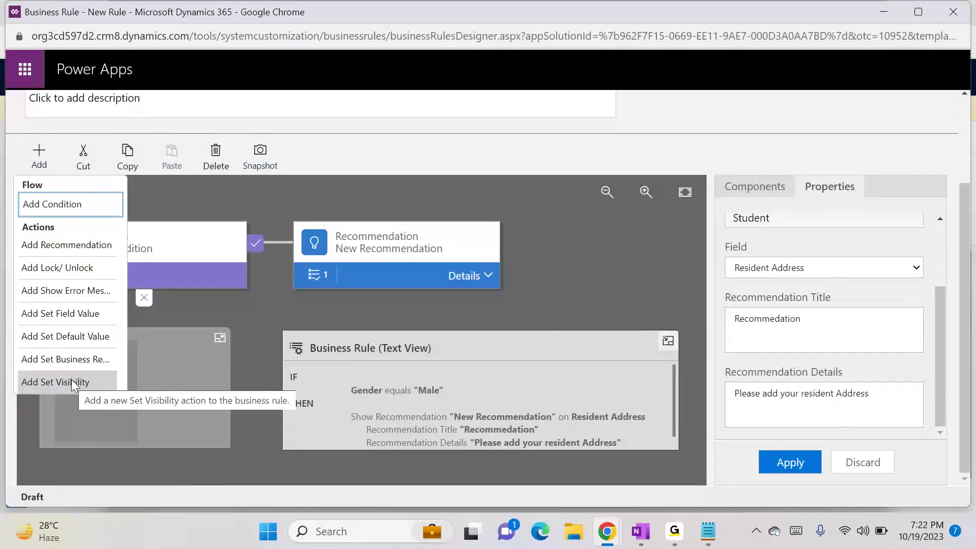
scroll(71, 379, "up", 3)
left_click(520, 374)
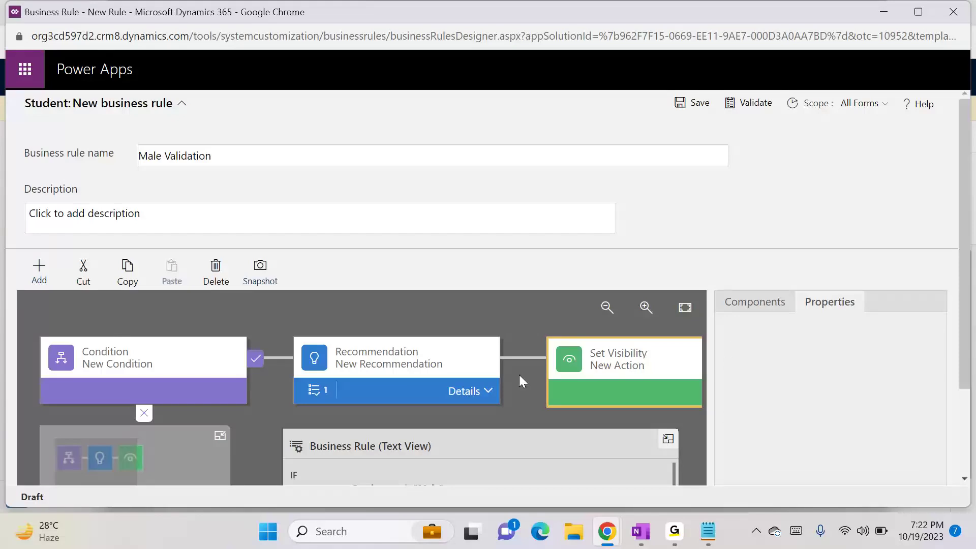
Step: Set the visibility action's field to City with visibility No, apply it, and review the rule's text view
scroll(963, 404, "down", 3)
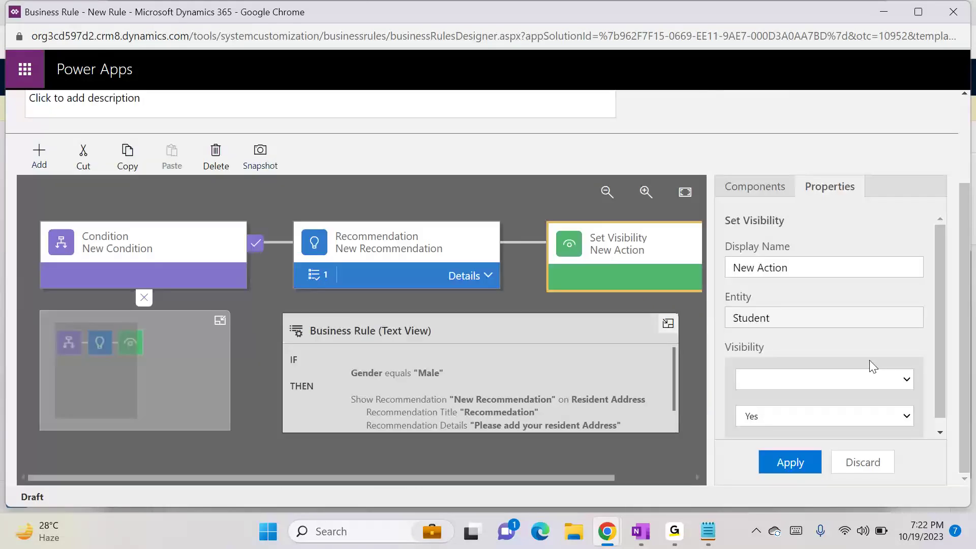
left_click(795, 382)
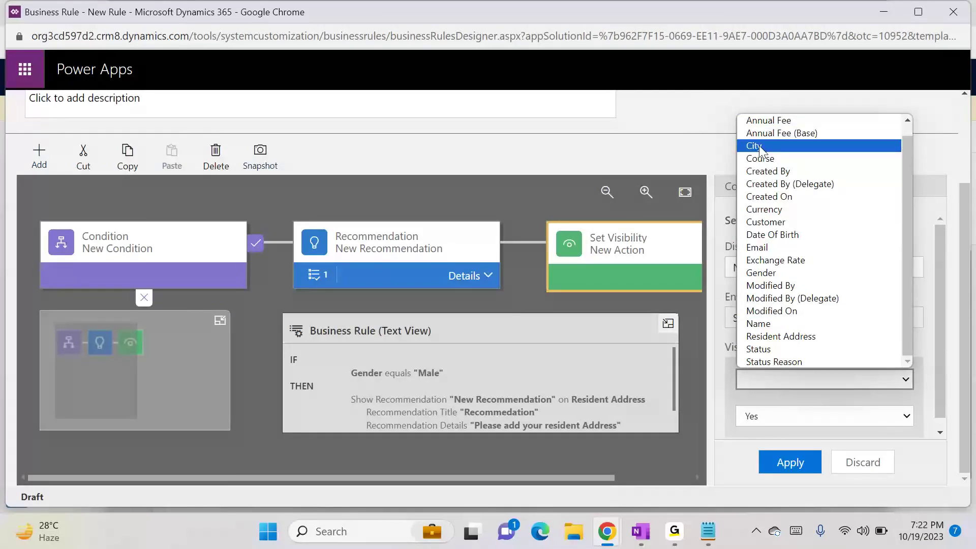
left_click(760, 147)
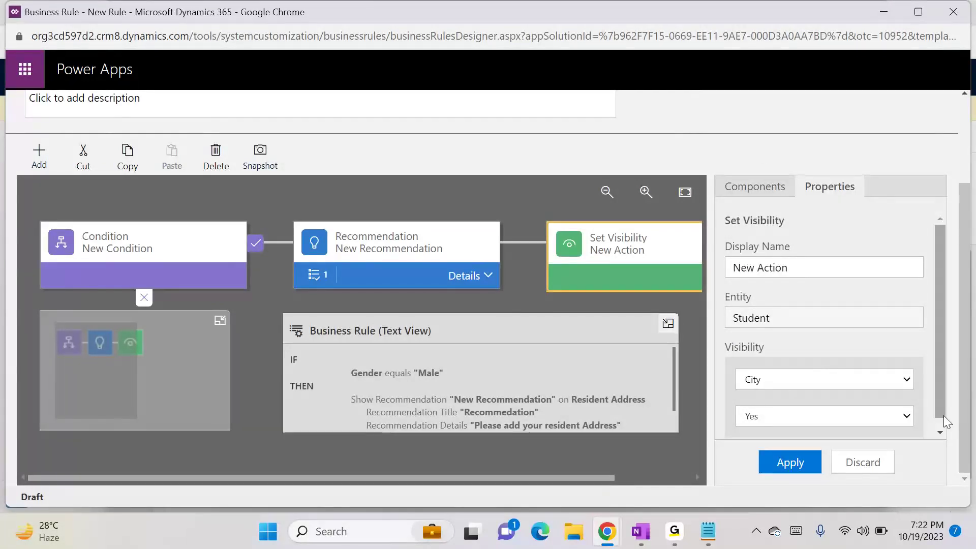
scroll(943, 416, "down", 1)
left_click(813, 412)
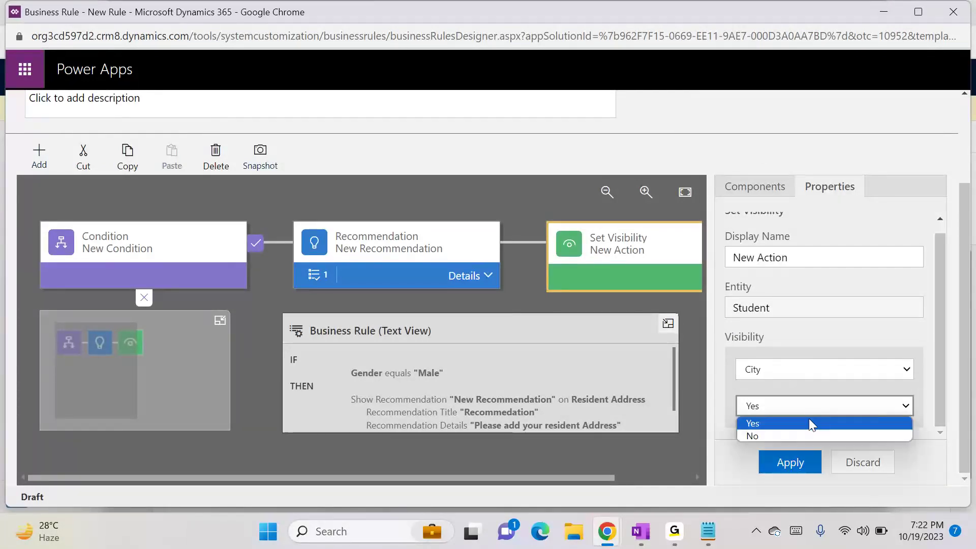
left_click(773, 435)
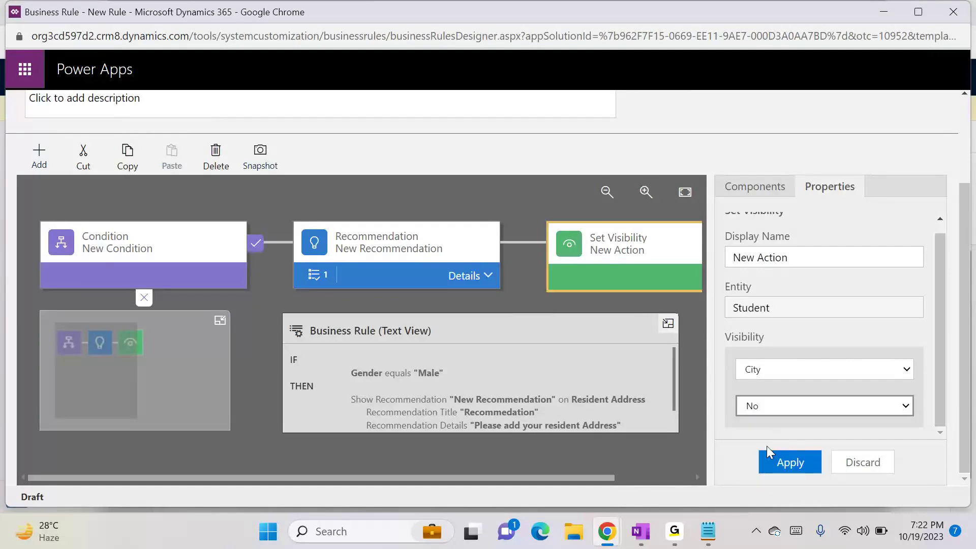
left_click(791, 464)
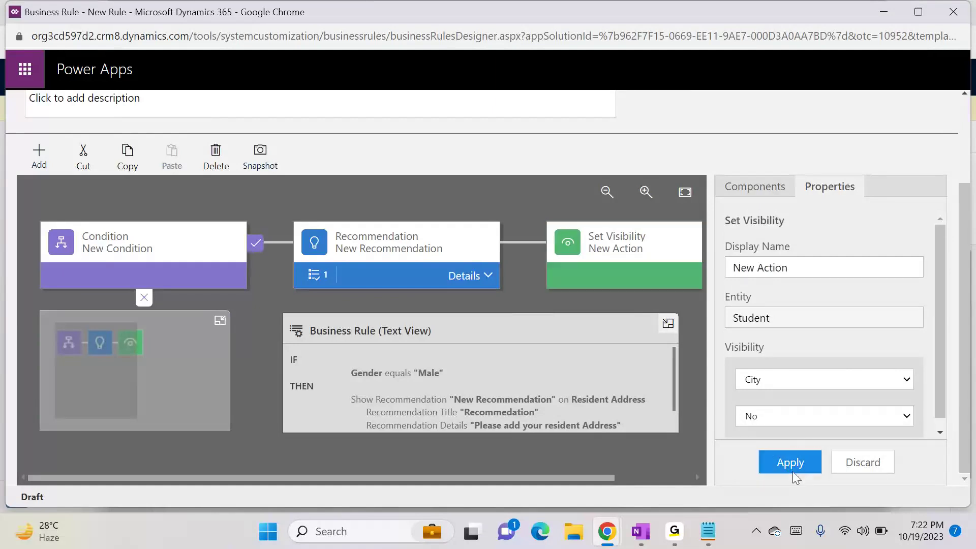
left_click_drag(676, 395, 676, 431)
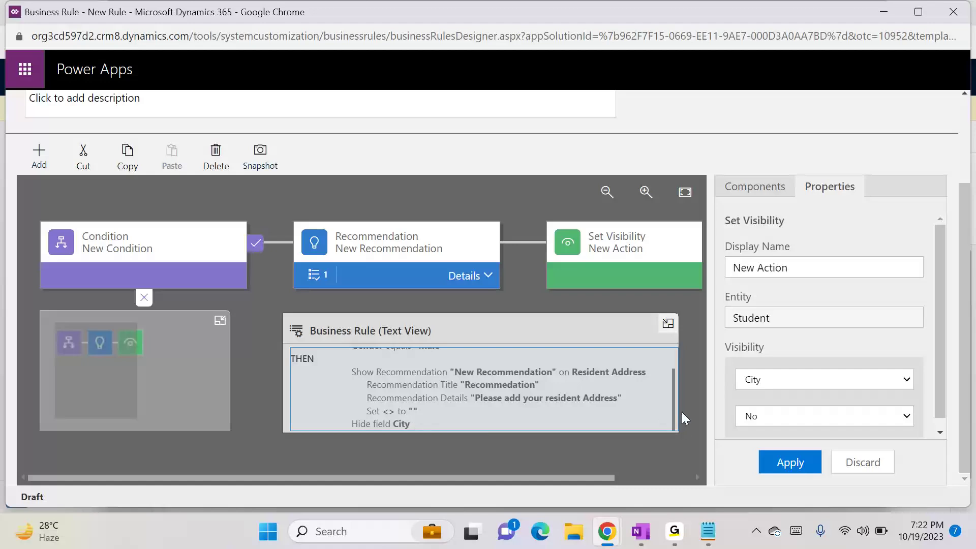
left_click_drag(675, 401, 671, 358)
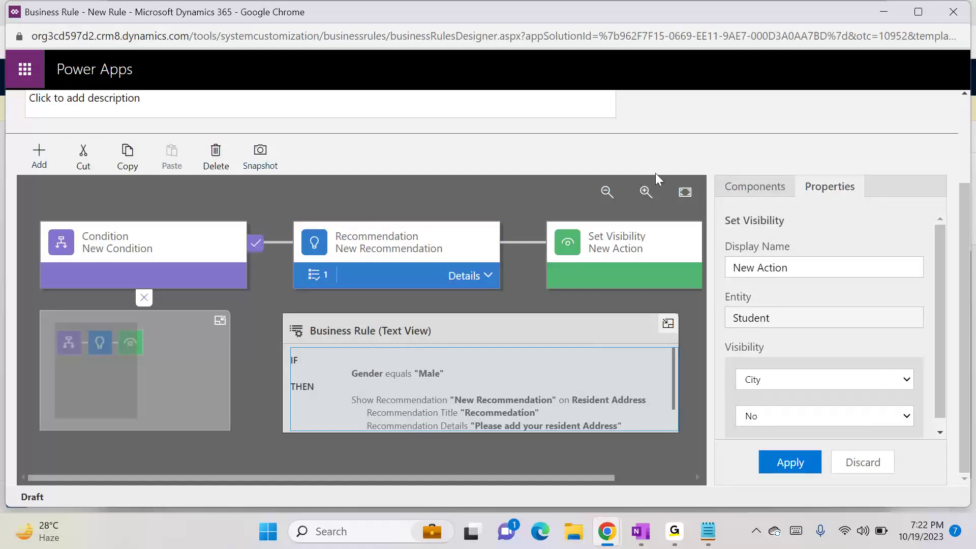
Step: Try to save the Male Validation rule, and reapply the Recommendation's existing Resident Address settings
scroll(959, 193, "up", 3)
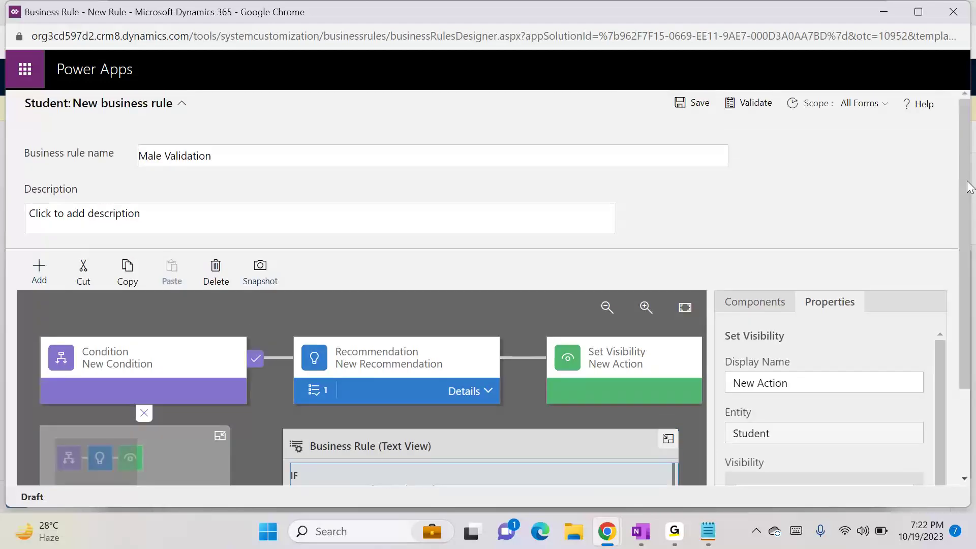
left_click(678, 109)
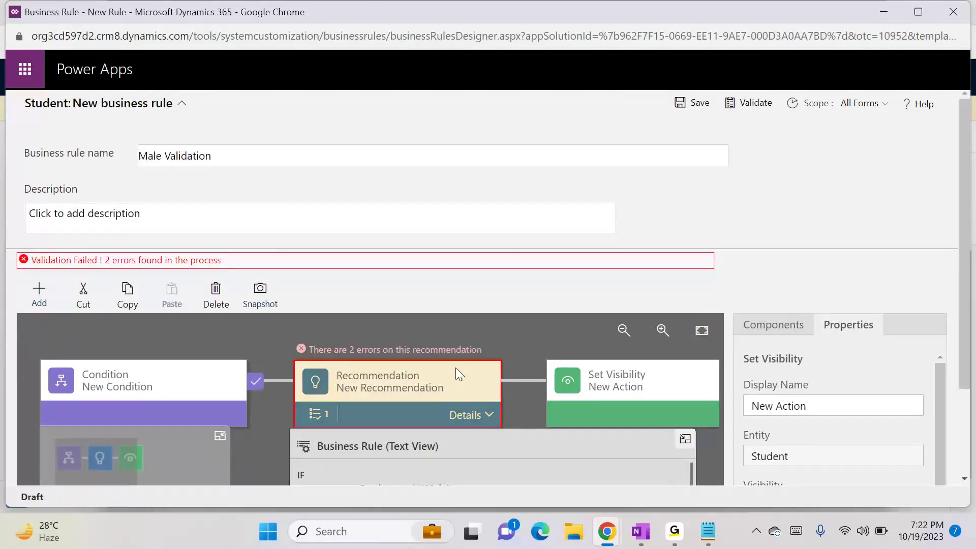
left_click(453, 407)
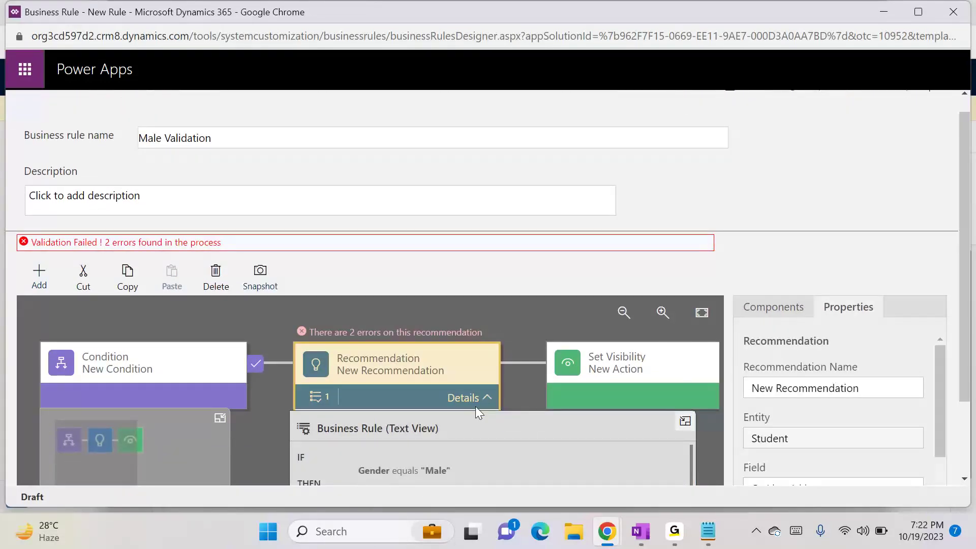
scroll(920, 415, "down", 2)
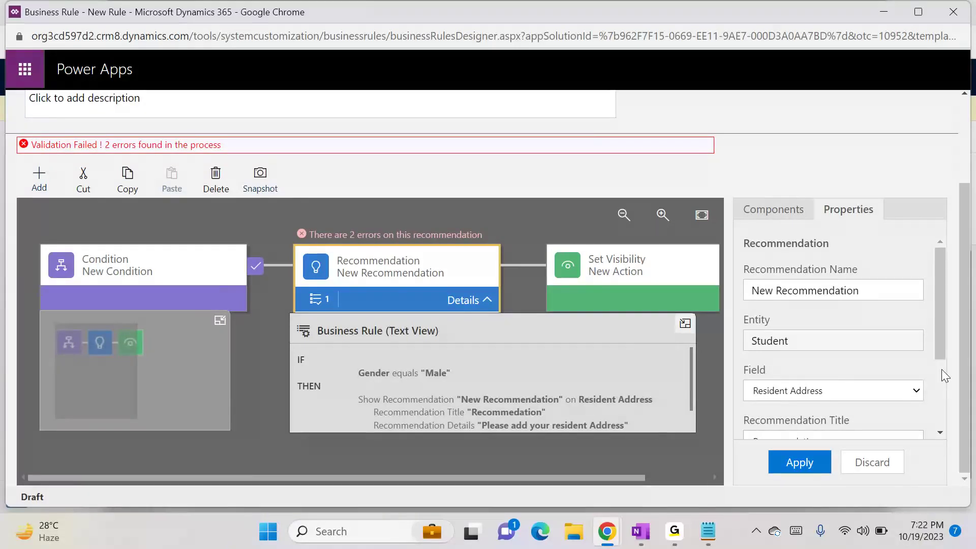
scroll(942, 374, "down", 3)
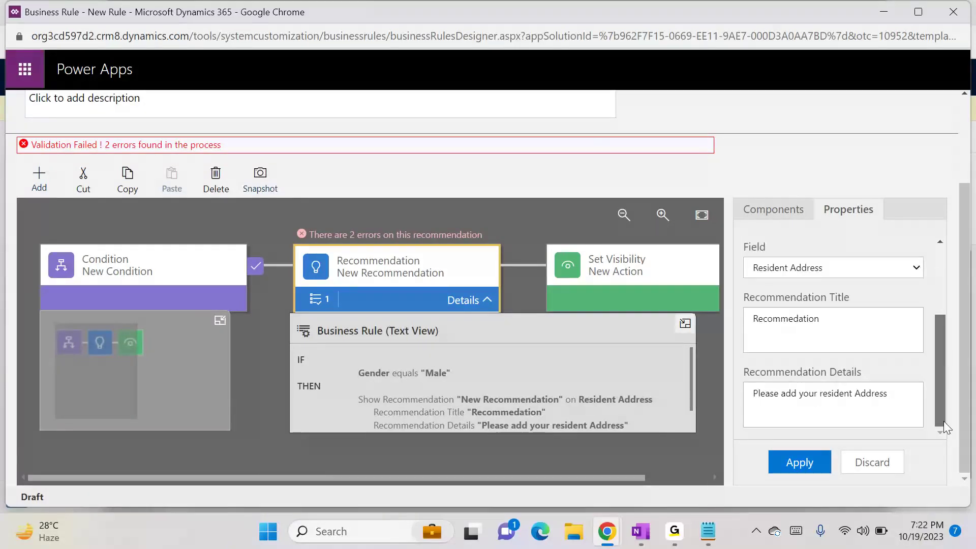
left_click_drag(951, 383, 938, 407)
left_click(821, 464)
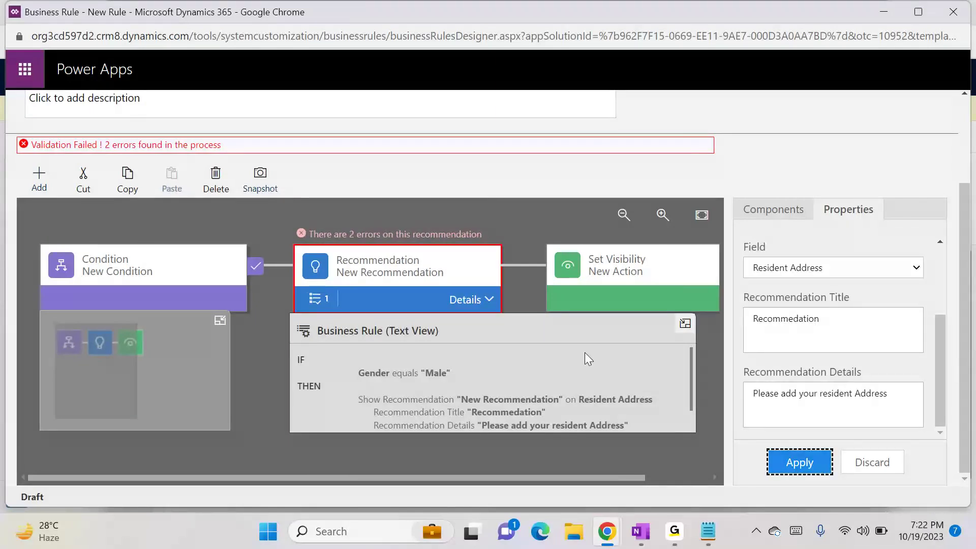
Step: Examine the Recommendation's field, title and details alongside the rule's text view for the cause of the validation errors
left_click_drag(694, 383, 702, 301)
left_click(948, 403)
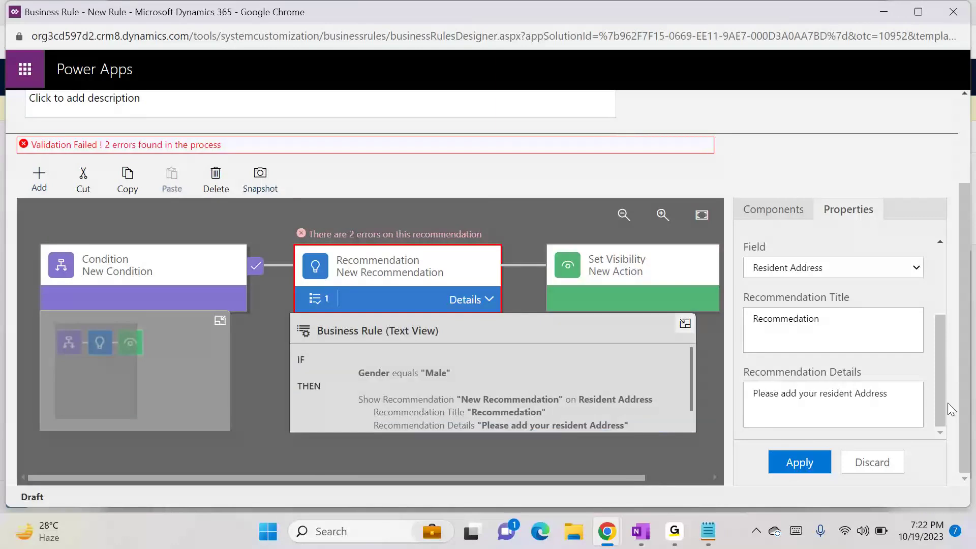
left_click_drag(945, 342, 930, 420)
left_click(870, 401)
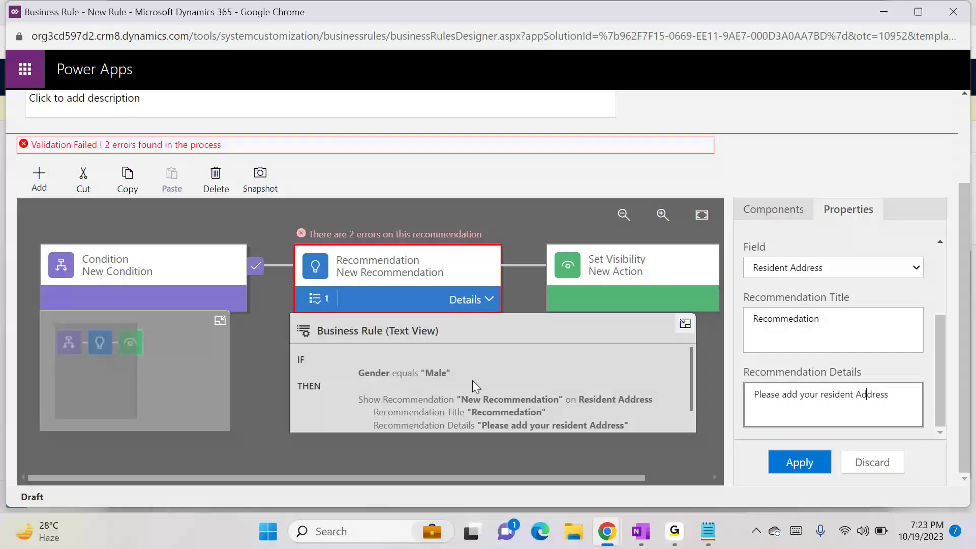
left_click(479, 299)
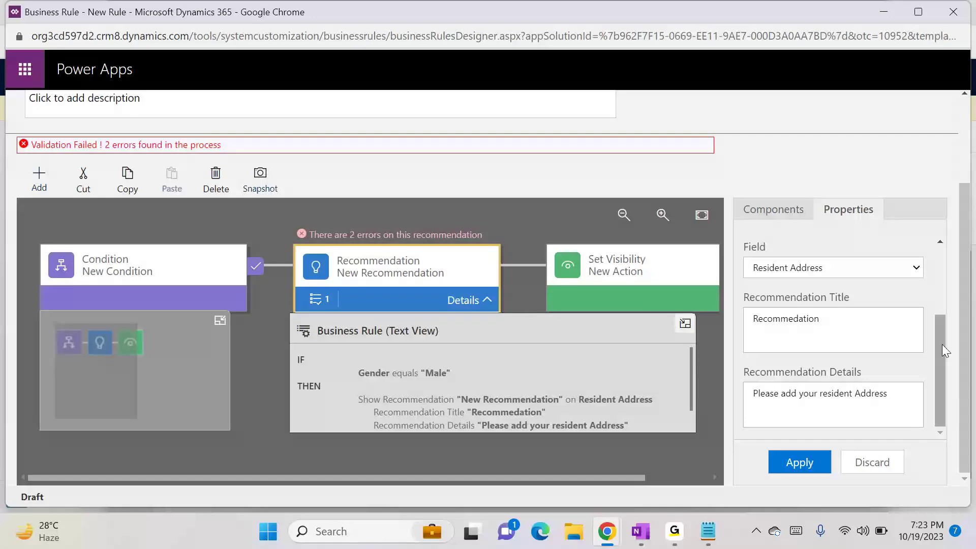
left_click_drag(942, 343, 935, 418)
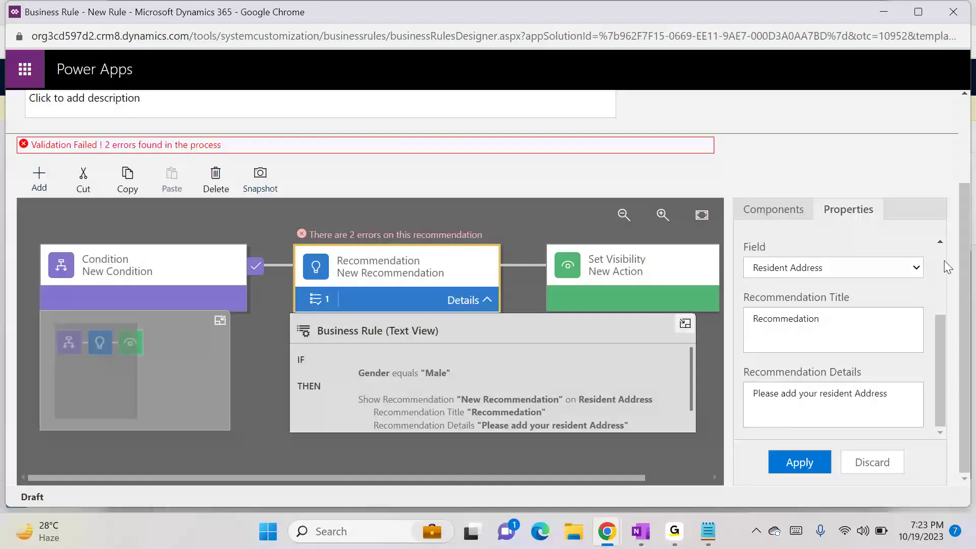
left_click(798, 220)
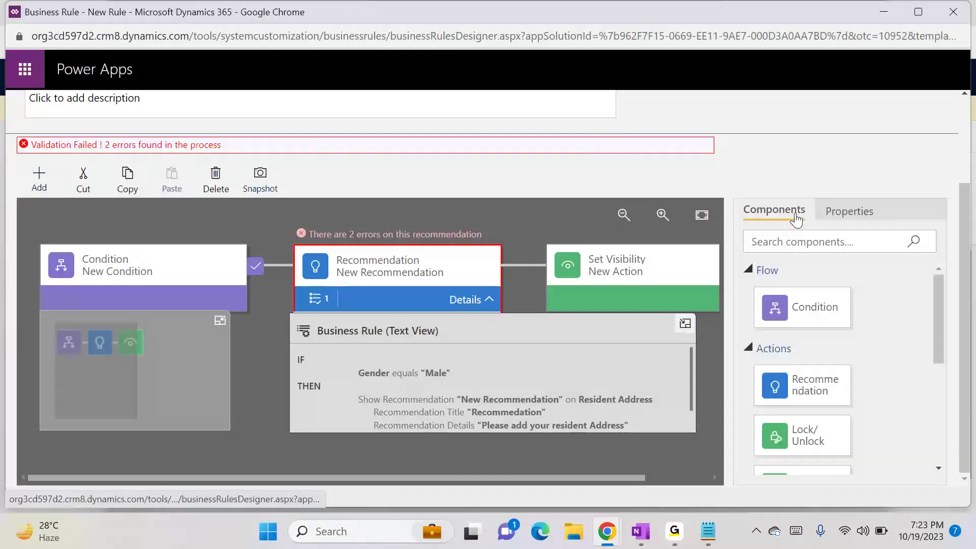
left_click(848, 210)
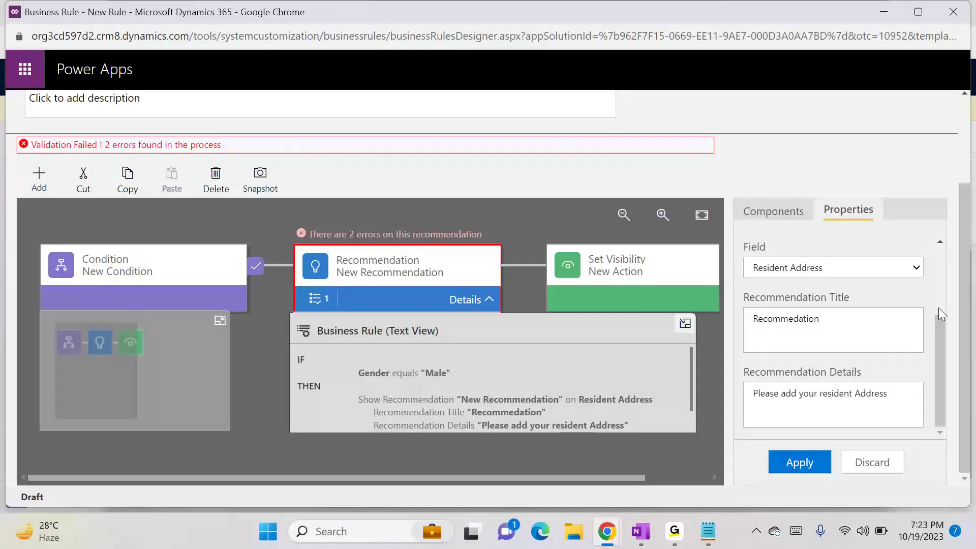
scroll(940, 309, "up", 3)
left_click_drag(940, 310, 947, 403)
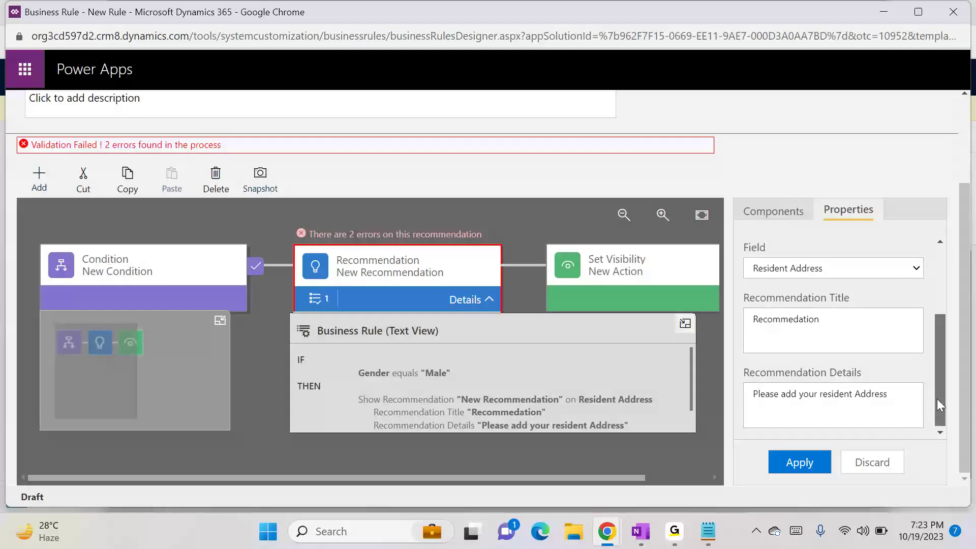
scroll(694, 418, "down", 2)
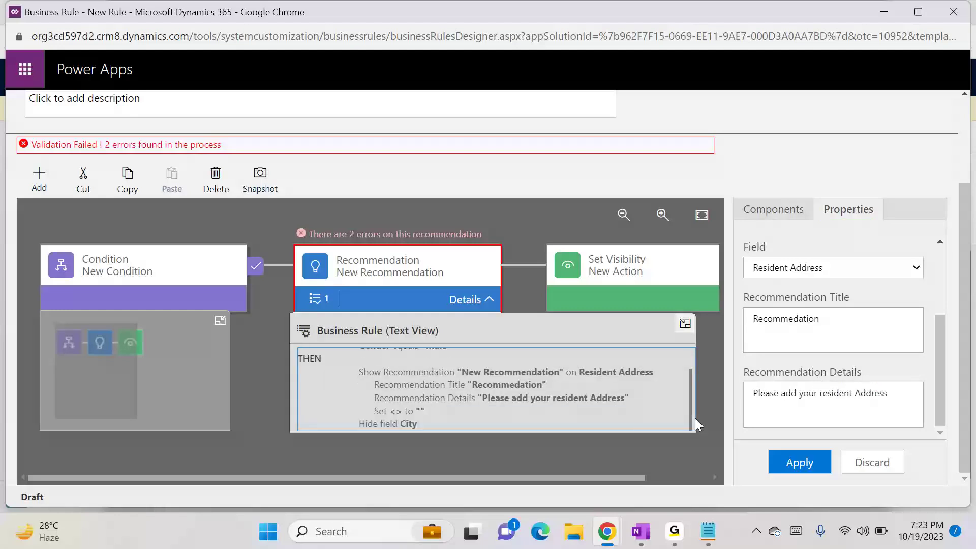
Step: Reselect the Recommendation and apply its existing properties again
left_click(633, 283)
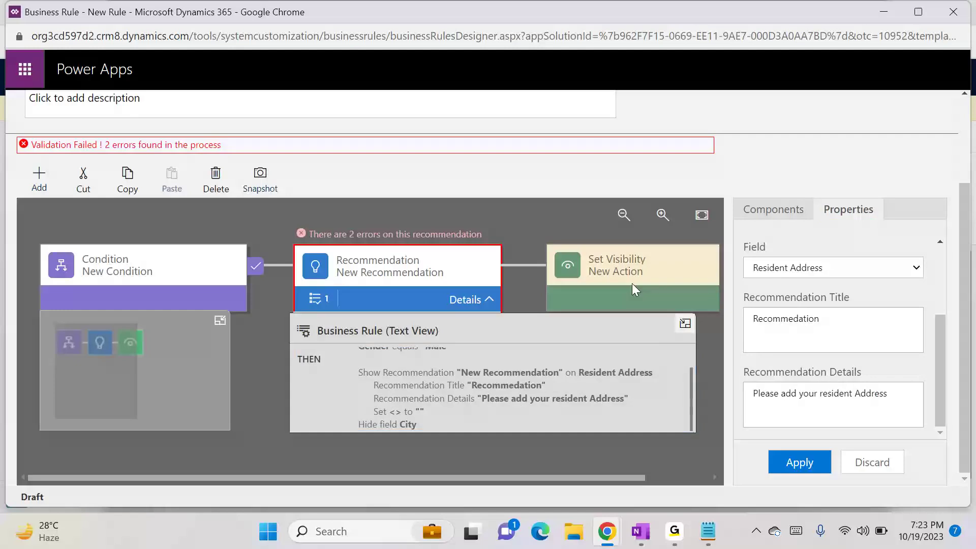
left_click(468, 284)
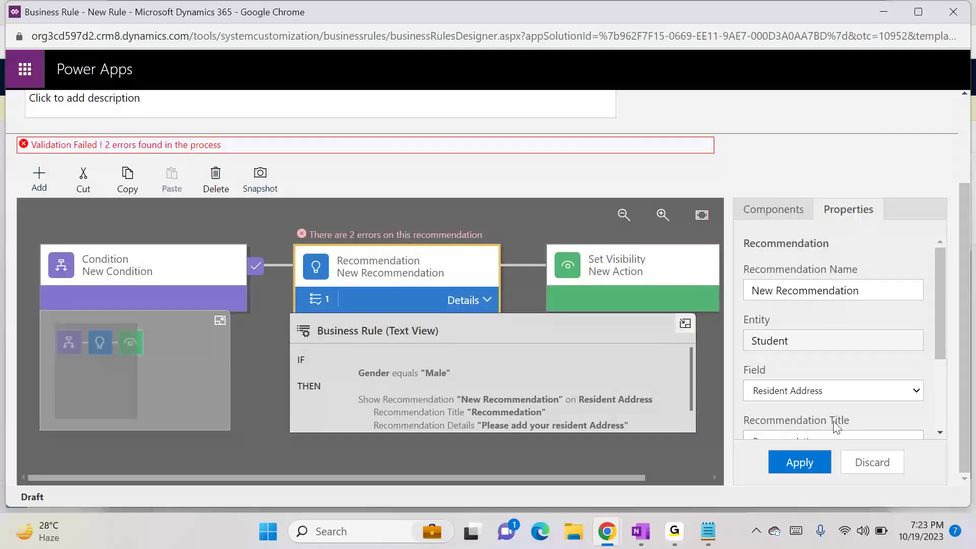
left_click(796, 462)
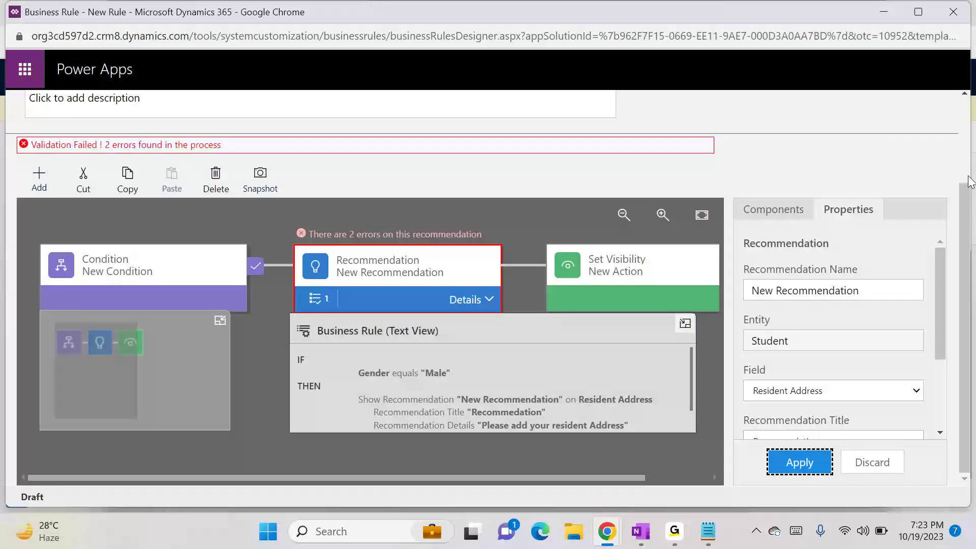
scroll(966, 184, "up", 3)
left_click(473, 396)
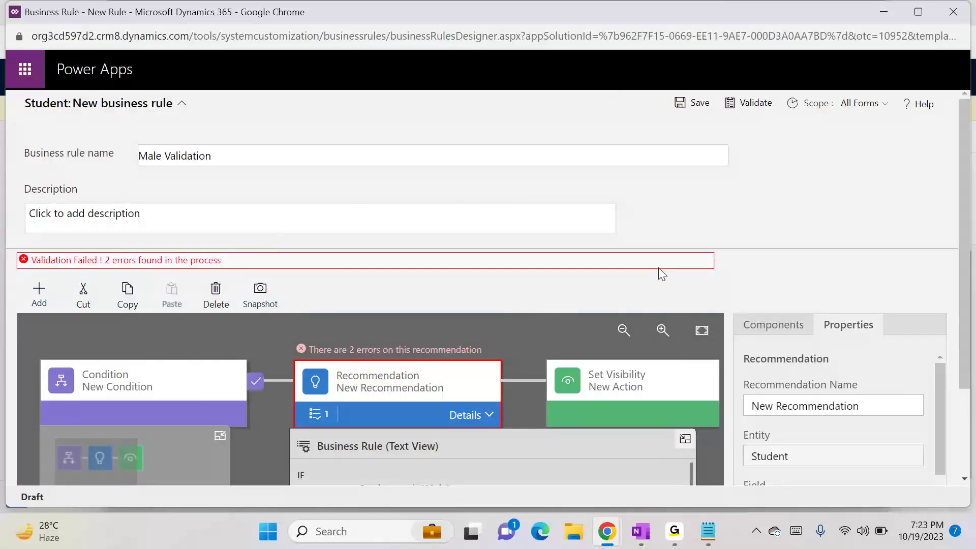
Step: Recheck the Recommendation's details text against the rule's text view and reapply the same settings
left_click(453, 419)
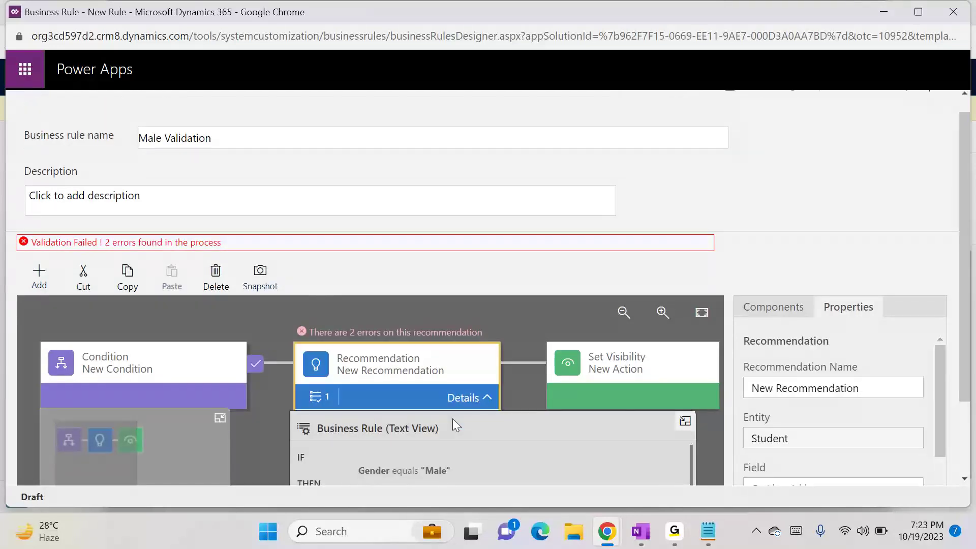
left_click_drag(967, 345, 972, 460)
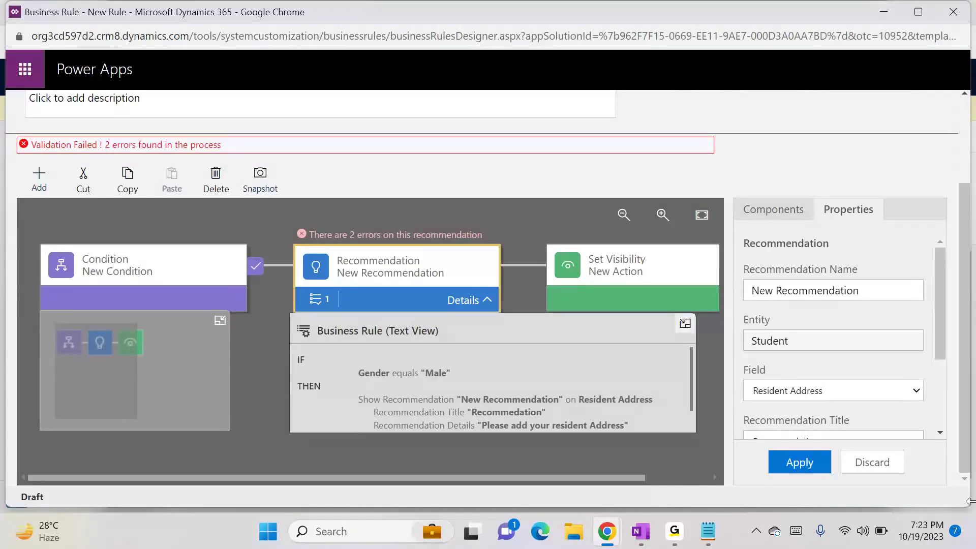
left_click(694, 417)
left_click_drag(942, 345, 959, 411)
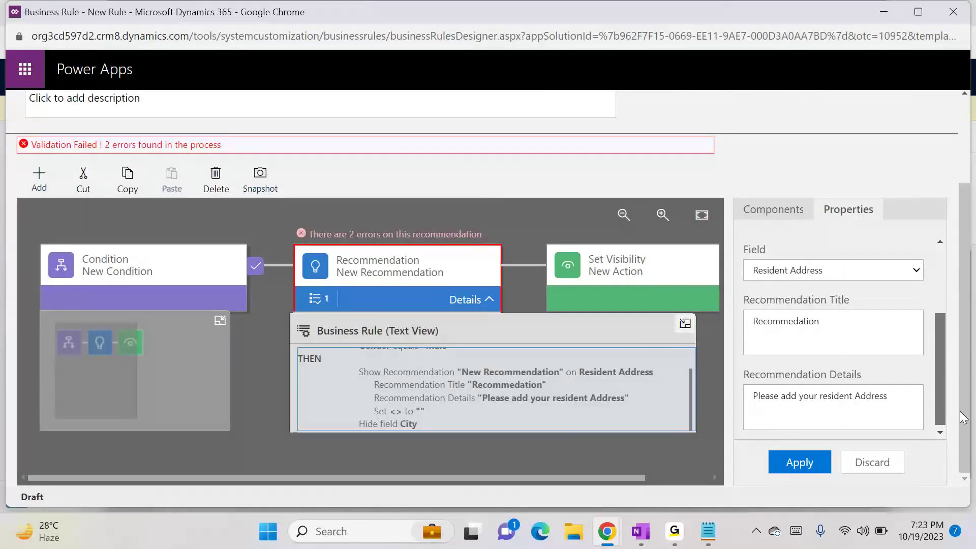
left_click(901, 391)
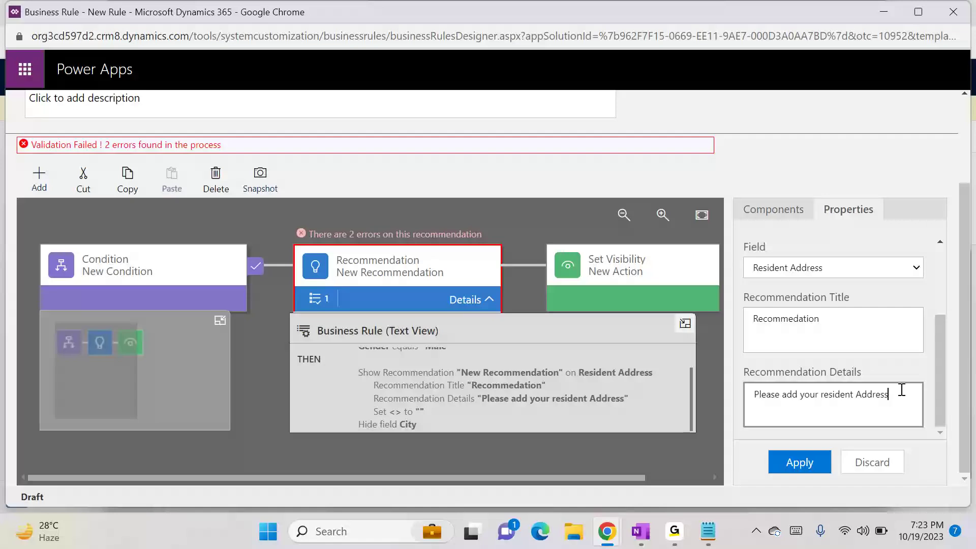
left_click(792, 471)
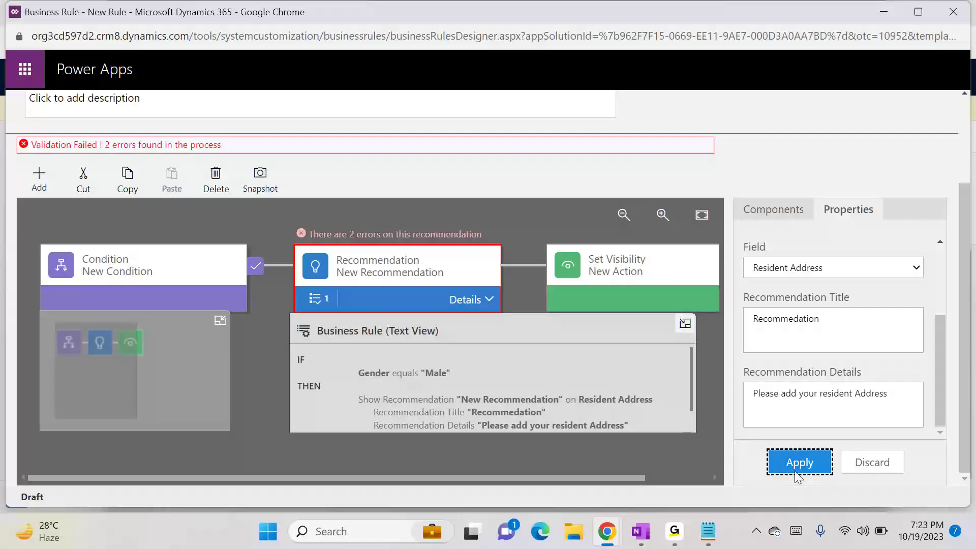
left_click(693, 413)
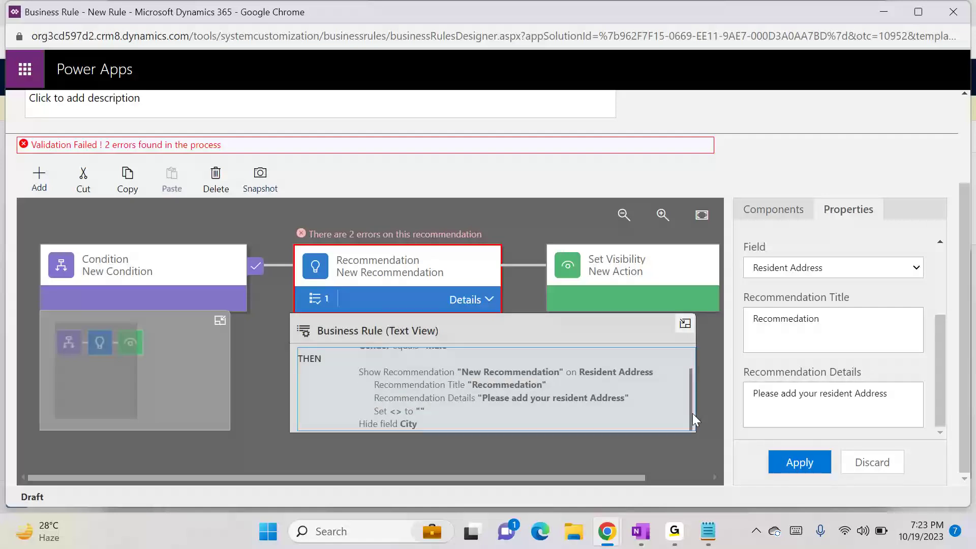
left_click(813, 462)
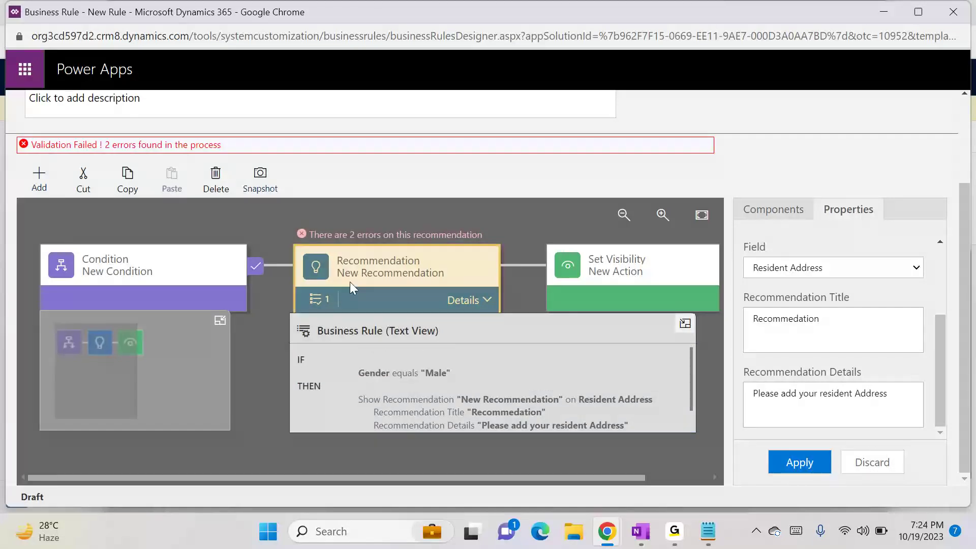
Step: Expand the Recommendation's details with the text view collapsed, and open the nested New Action's field value settings
left_click(487, 302)
left_click(684, 323)
left_click(394, 366)
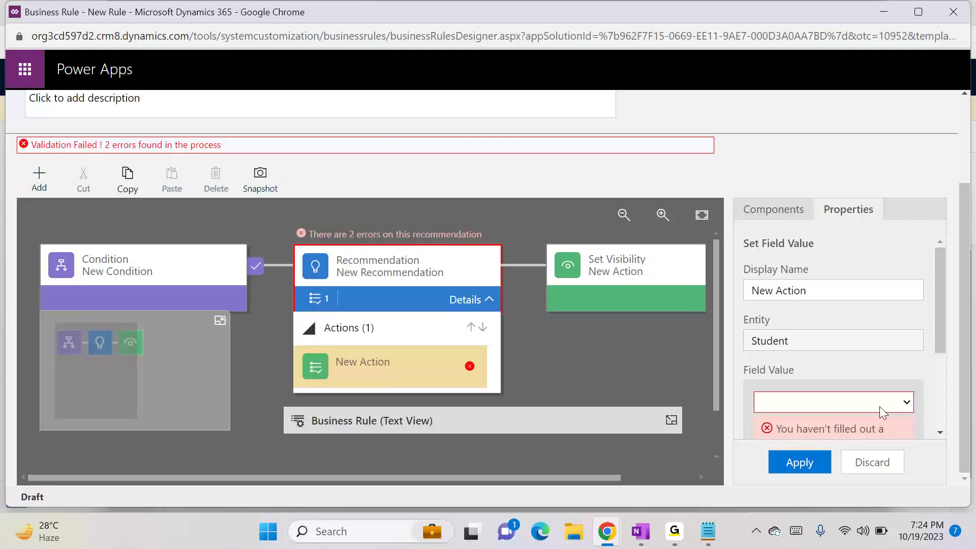
left_click_drag(938, 338, 963, 439)
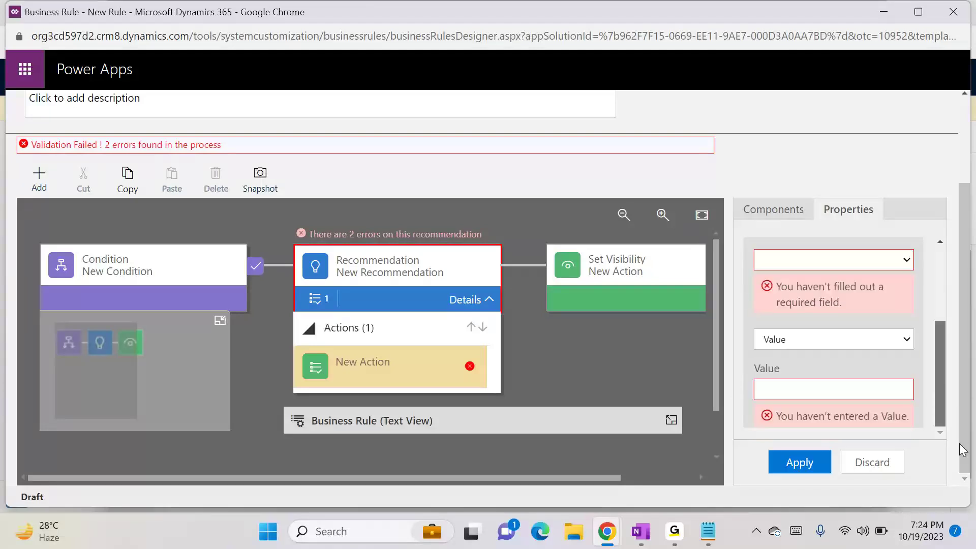
Step: Set the nested action's target to Resident Address with value type Field, choose its source field, and apply the action
left_click(906, 262)
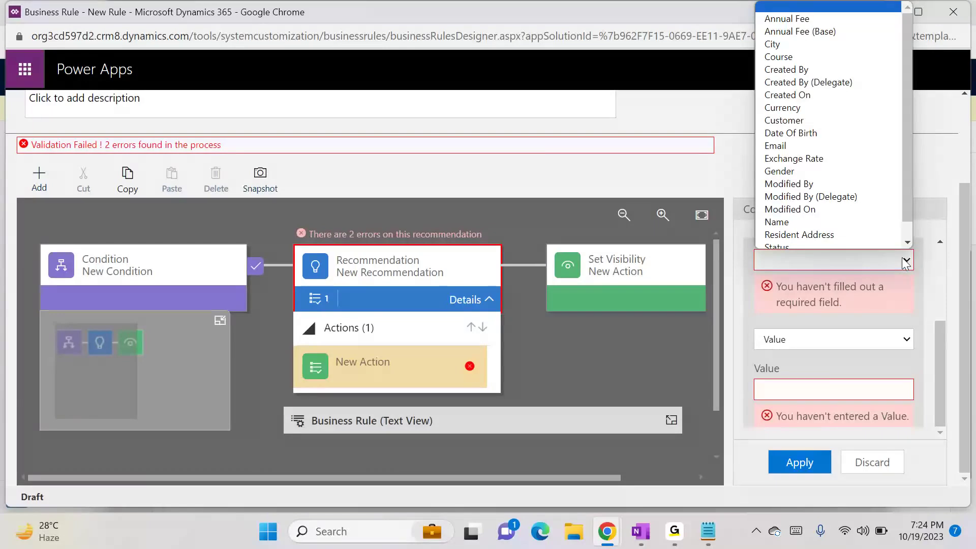
scroll(842, 200, "down", 1)
left_click(822, 215)
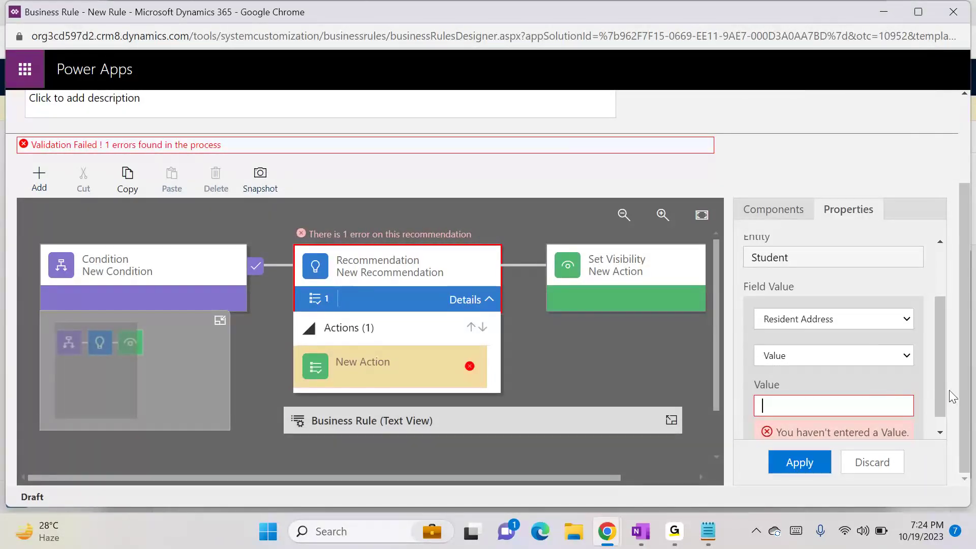
left_click(876, 356)
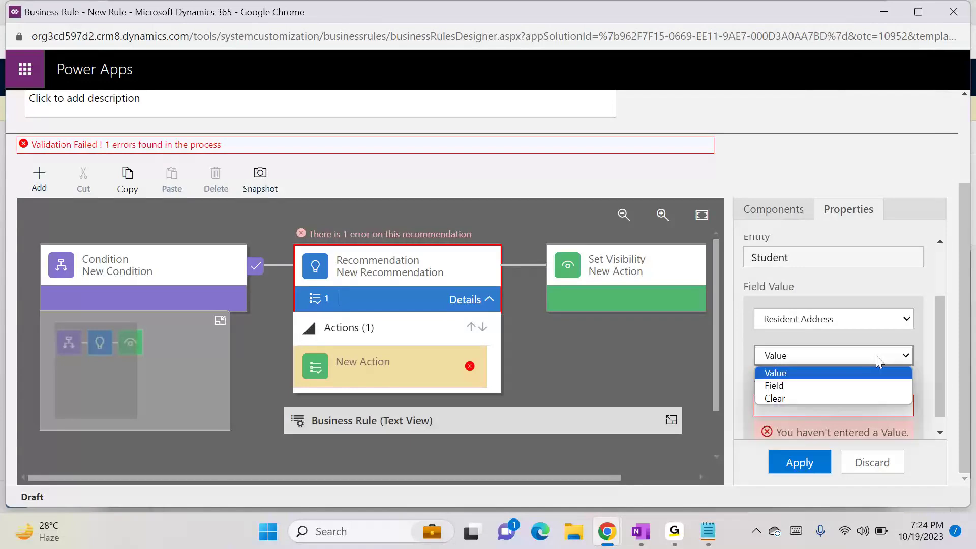
left_click(813, 386)
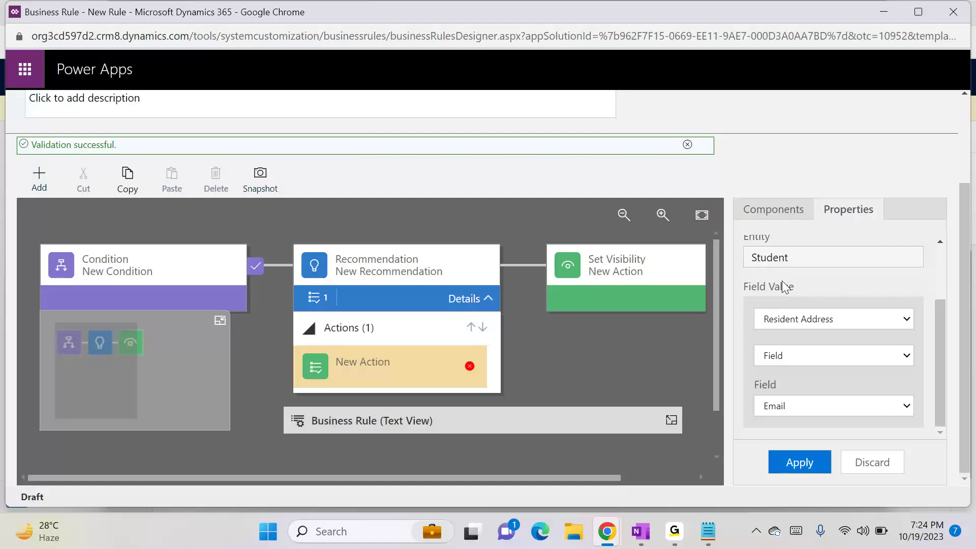
left_click(811, 318)
left_click(810, 318)
left_click(789, 411)
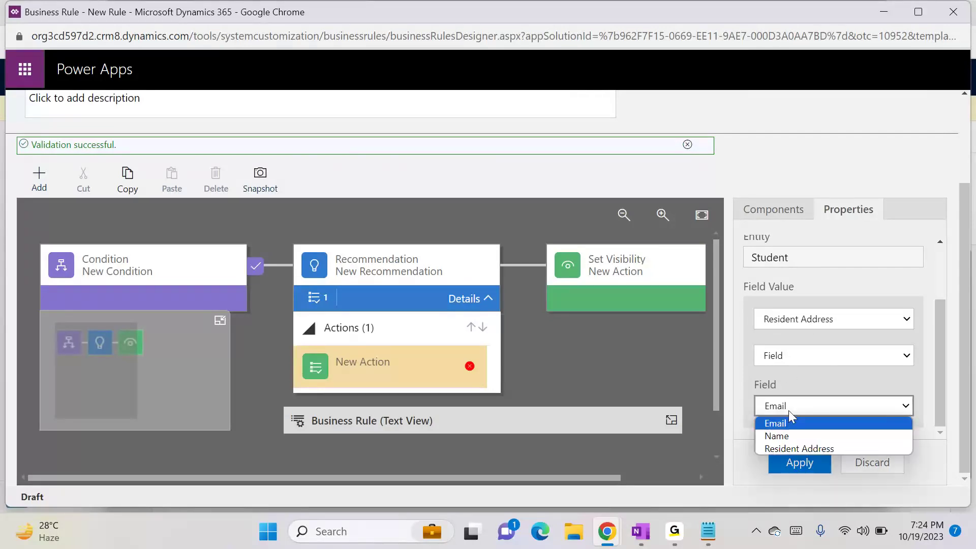
left_click(786, 444)
left_click(794, 455)
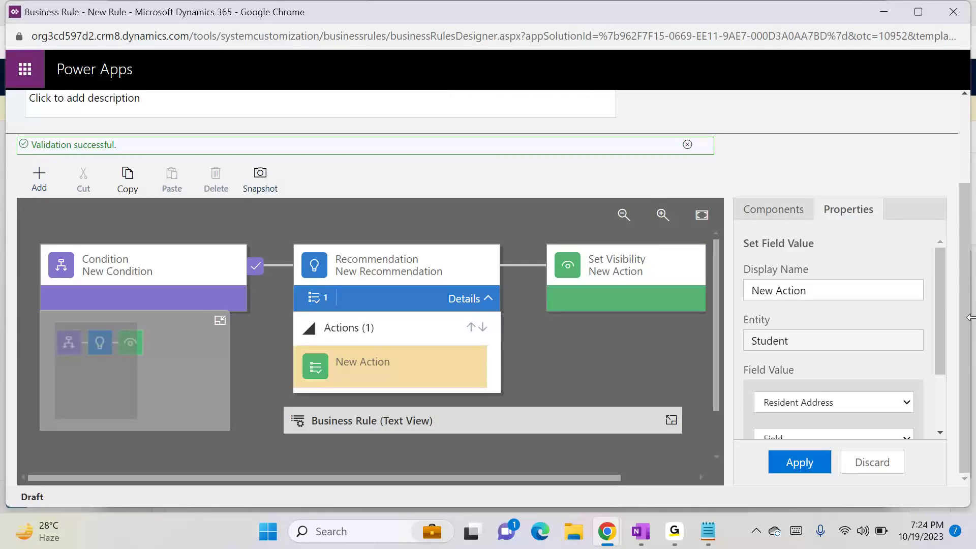
Step: Save the Male Validation business rule
scroll(958, 135, "up", 3)
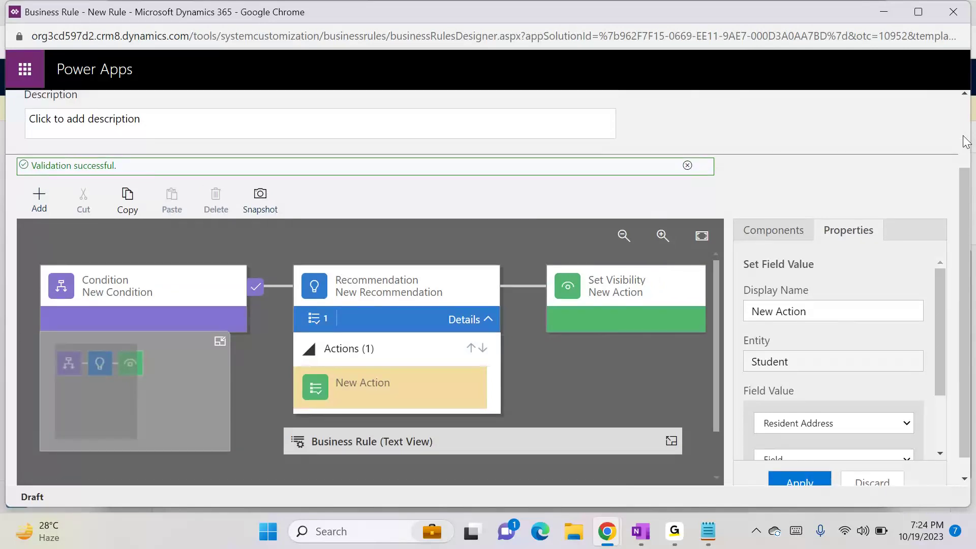
left_click(702, 103)
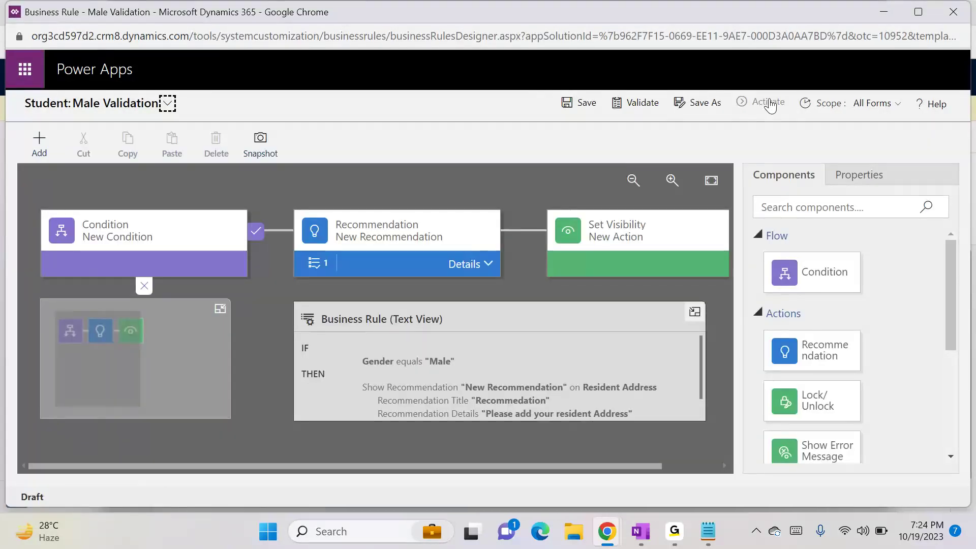
Step: Activate the Male Validation business rule and reload the New Student form in the Dynamics 365 browser window
left_click(769, 103)
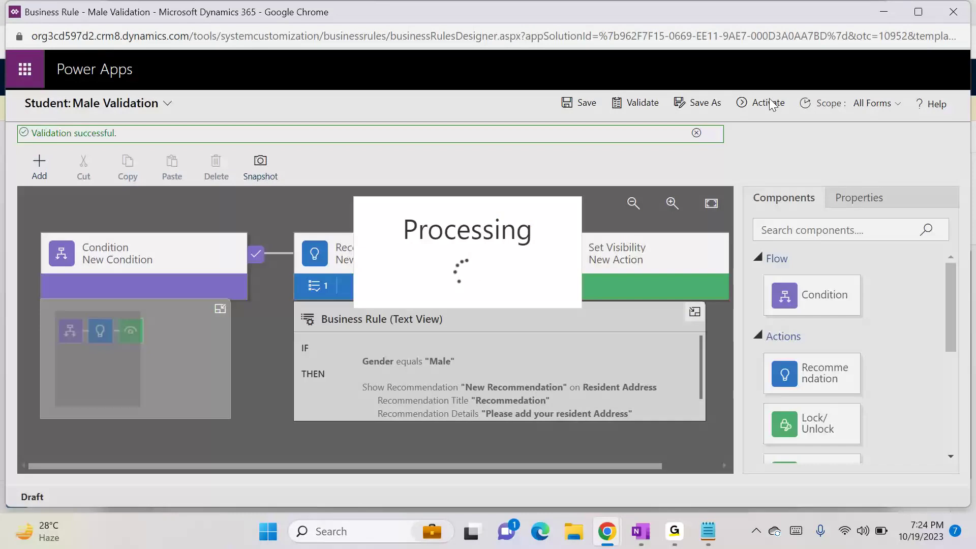
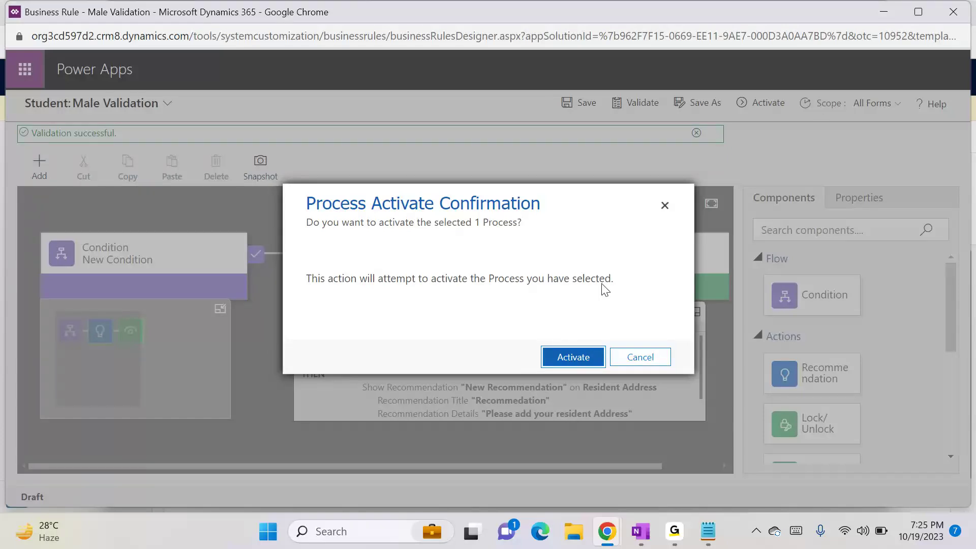
left_click(570, 360)
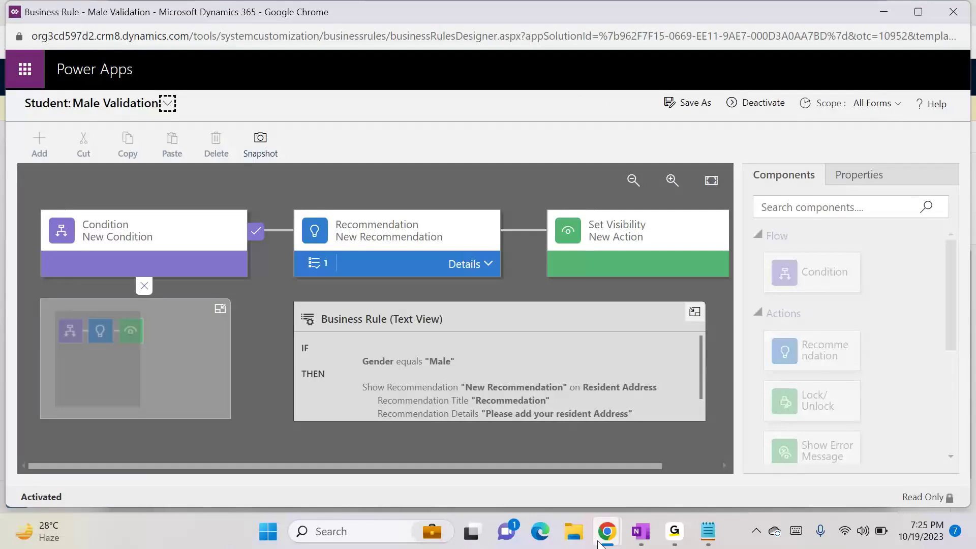
mouse_move(602, 541)
left_click(392, 482)
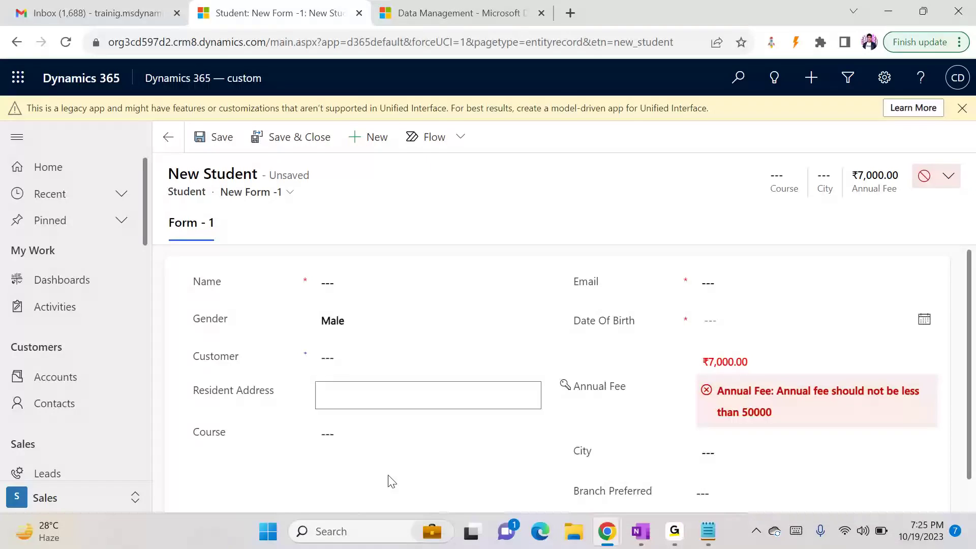
key("F5")
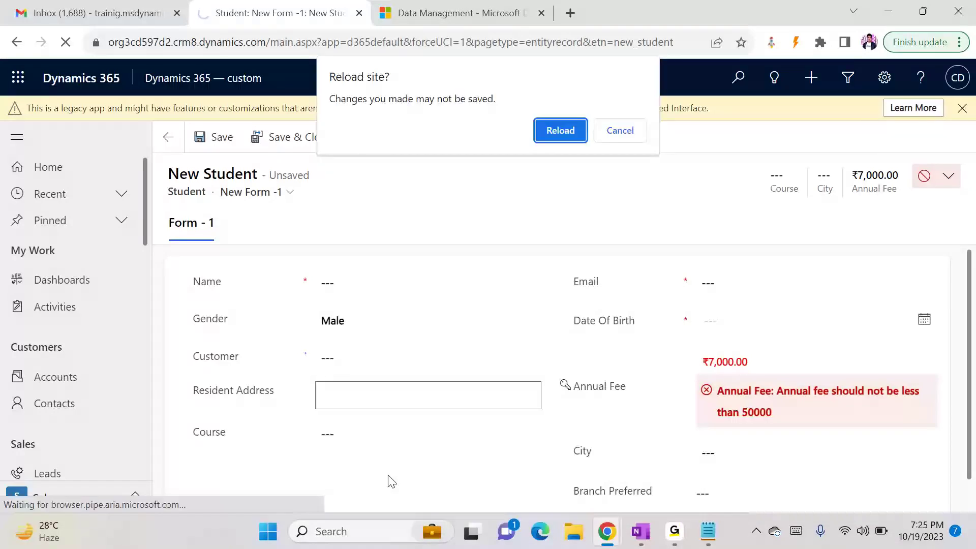
key("Return")
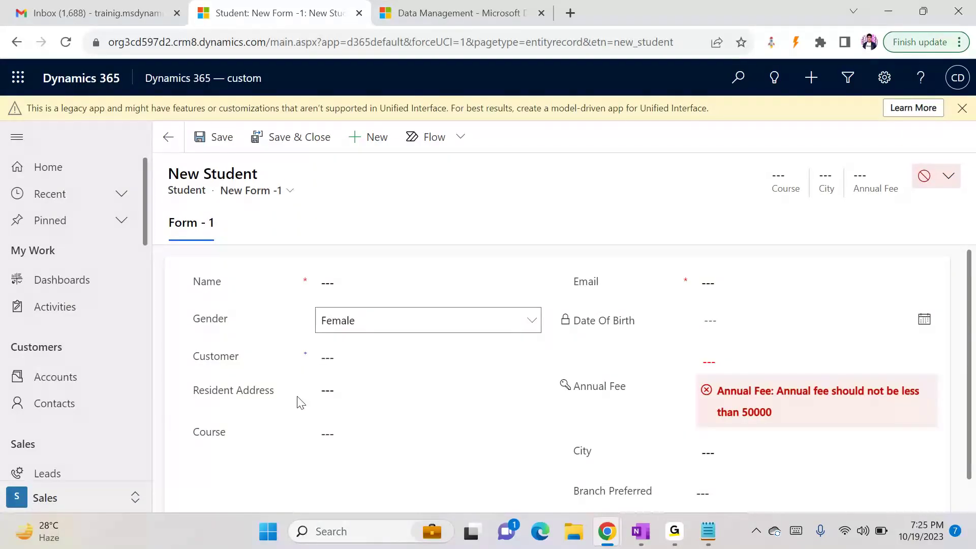
Step: Test the rule by setting Gender to Male and applying the recommendation on Resident Address
left_click(364, 324)
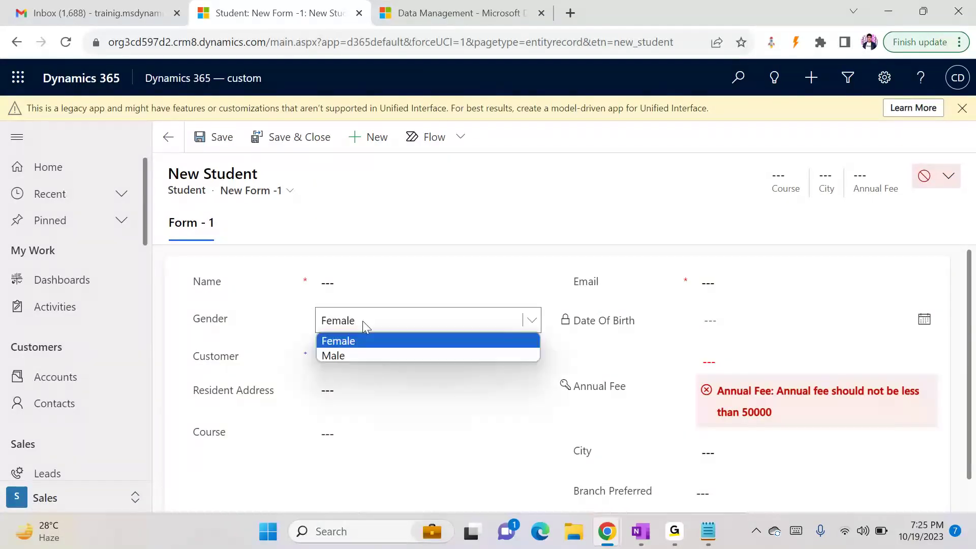
left_click(357, 351)
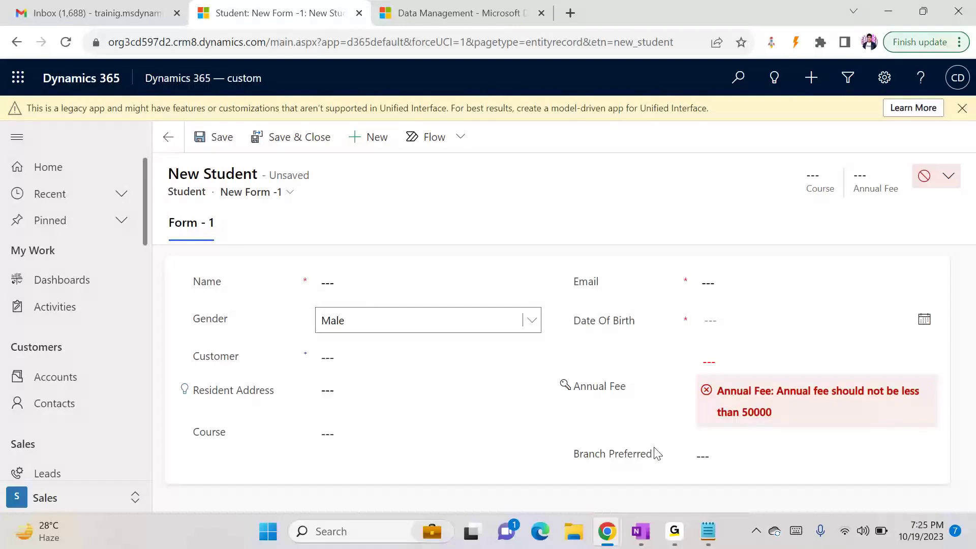
left_click(185, 389)
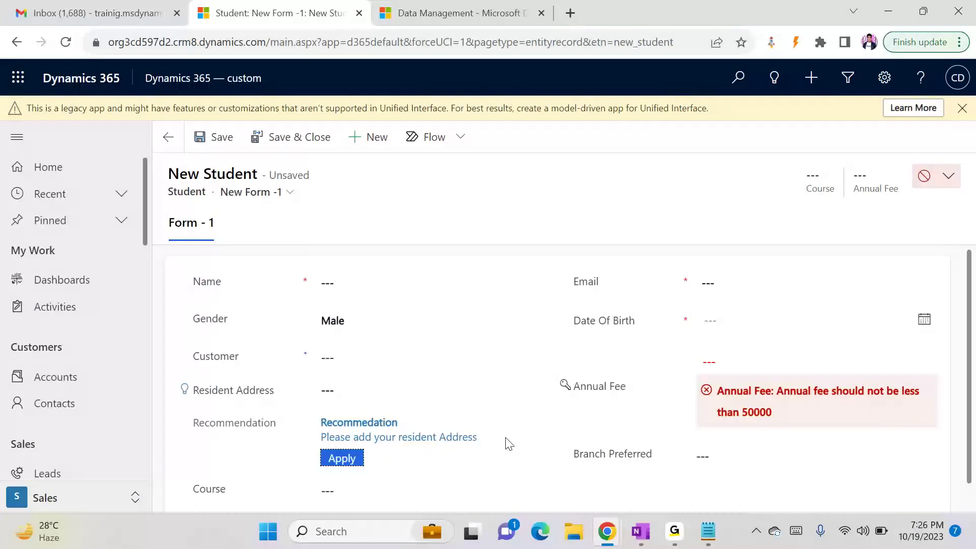
left_click(344, 460)
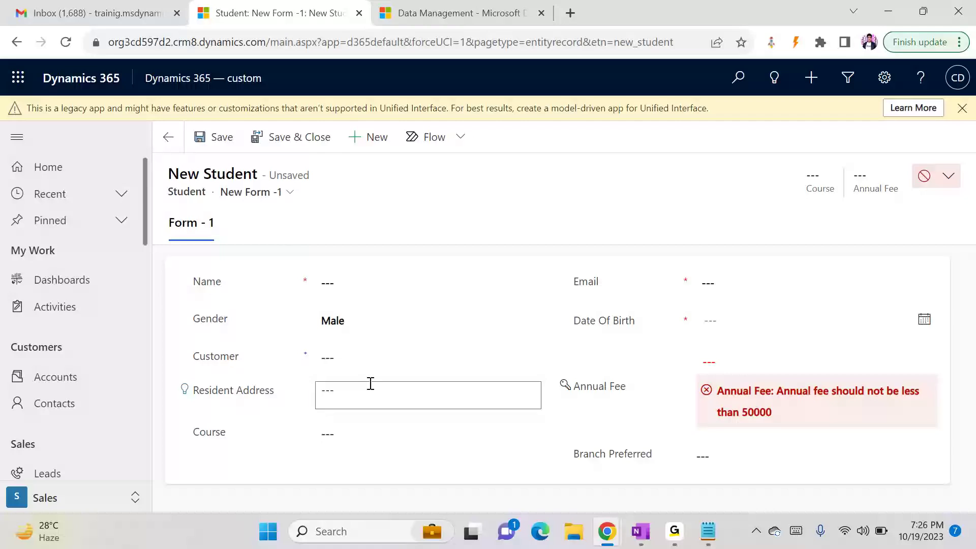
Step: Close the Male Validation designer and start a new Student business rule from the HDFC Bank solution
key("alt+Tab")
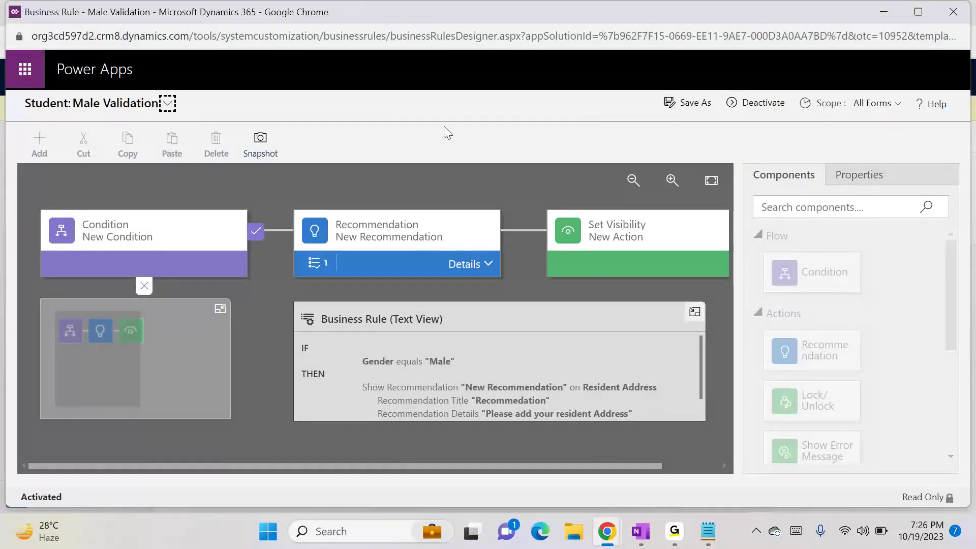
left_click(953, 12)
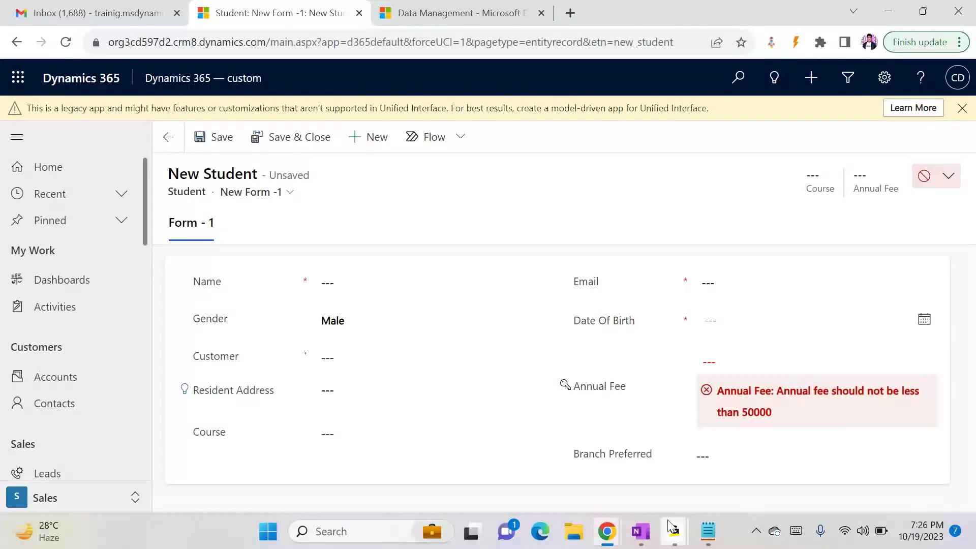
mouse_move(600, 530)
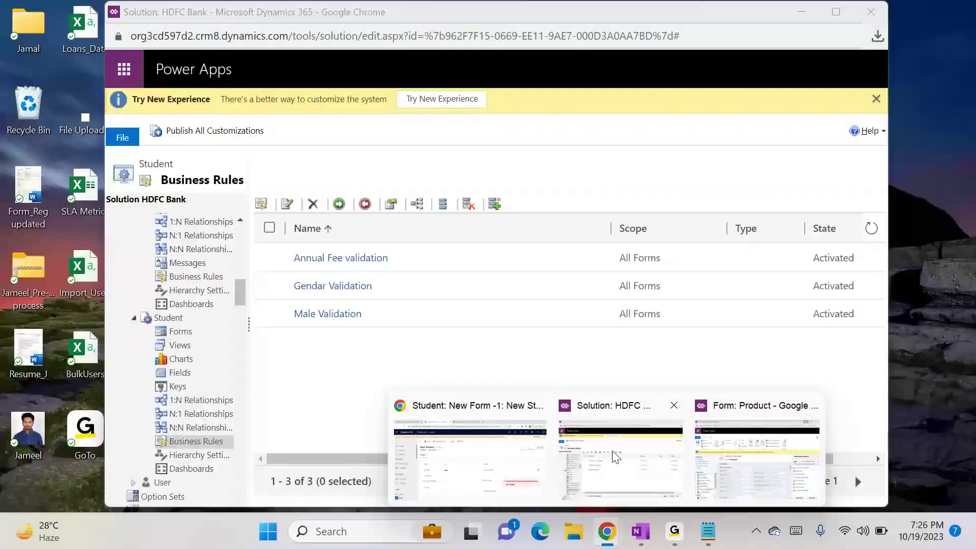
left_click(616, 457)
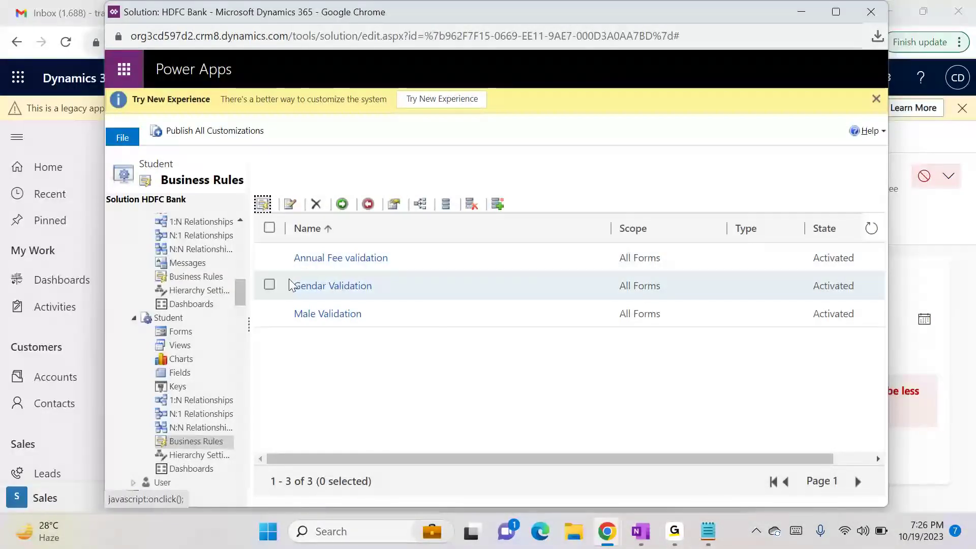
left_click(274, 203)
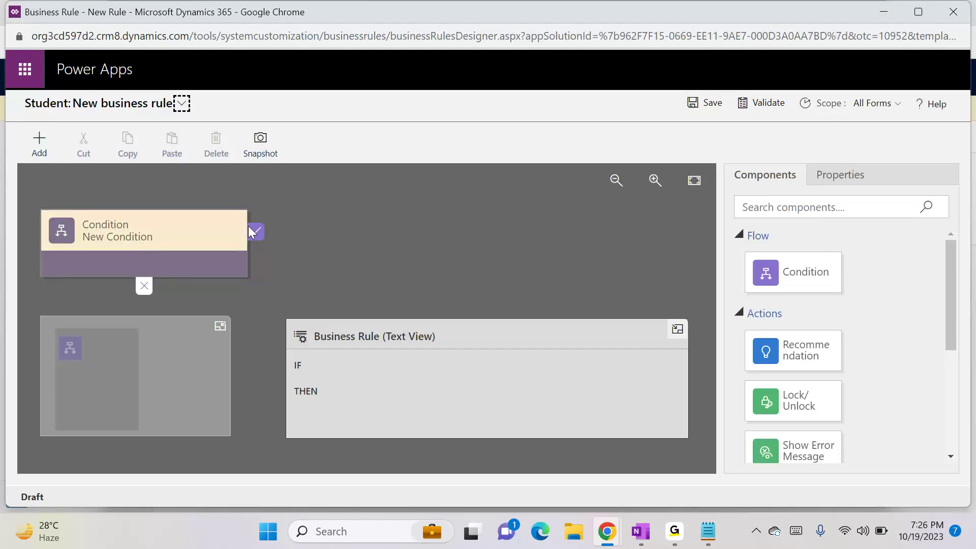
Step: Add a Set Field Value action to the condition's true branch, followed by a Set Default Value action
left_click(41, 143)
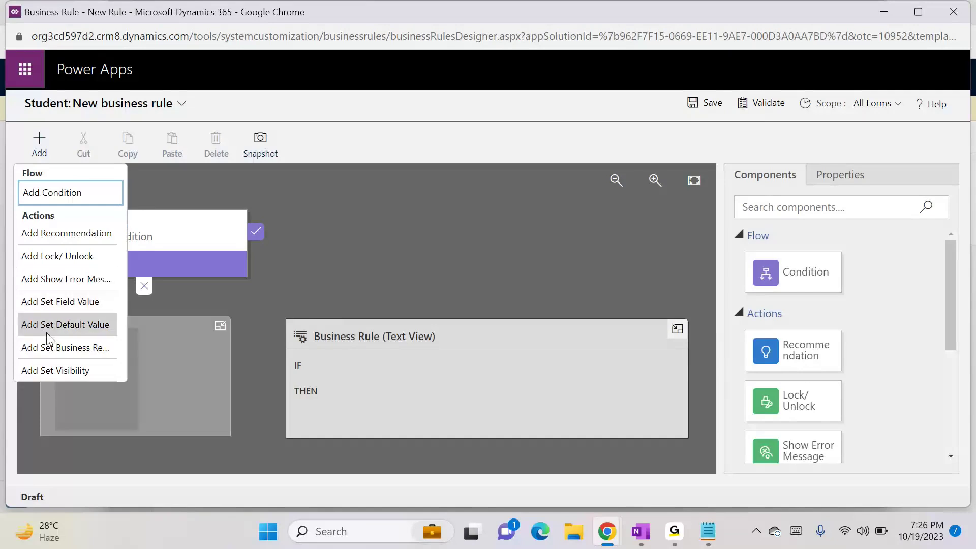
left_click(81, 303)
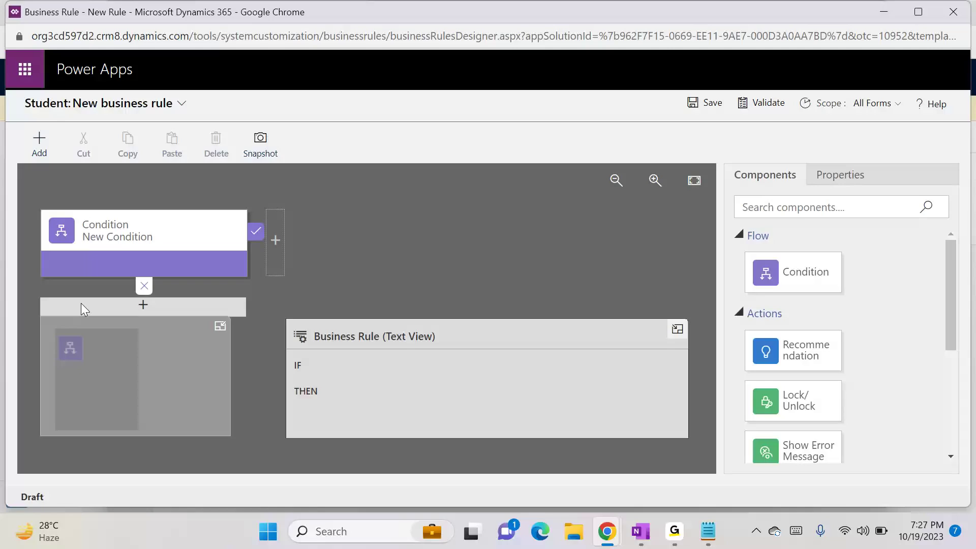
left_click(279, 231)
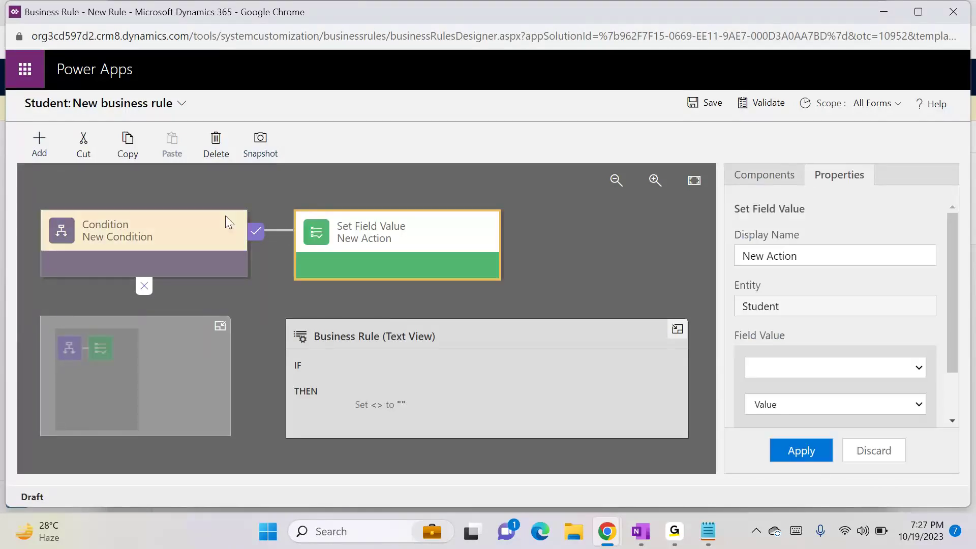
left_click(51, 145)
left_click(74, 324)
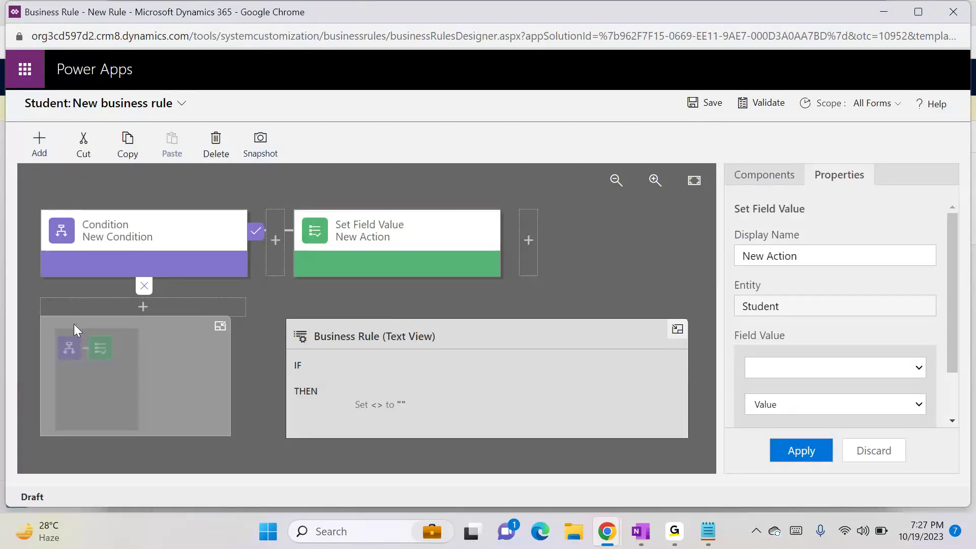
left_click(526, 253)
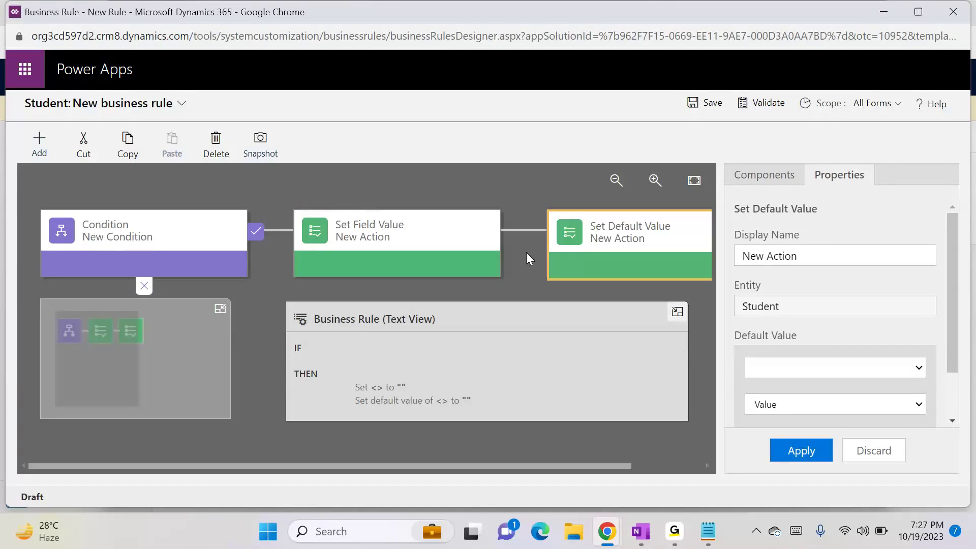
Step: Try the Value, Field and Clear types for Email in the Set Field Value action, with sdsa as the value
left_click(445, 235)
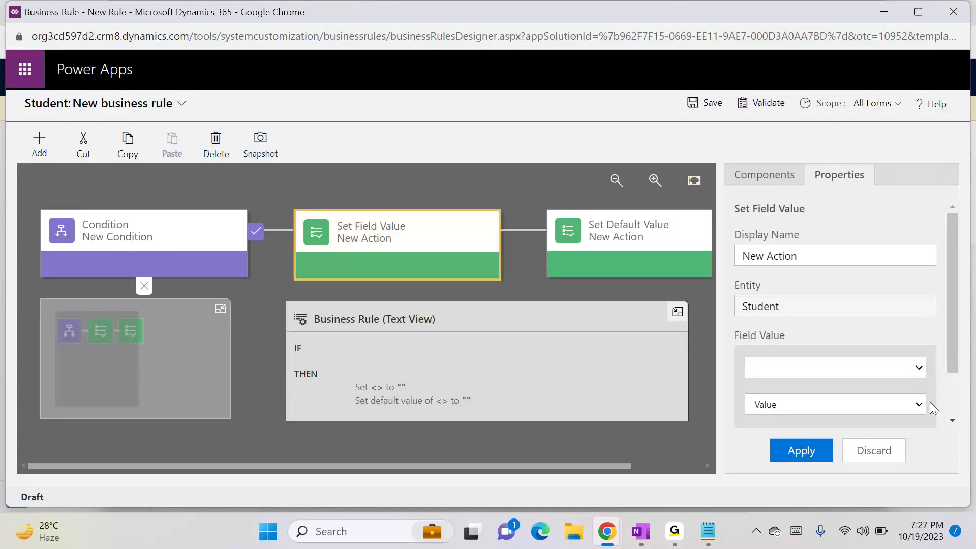
left_click(907, 373)
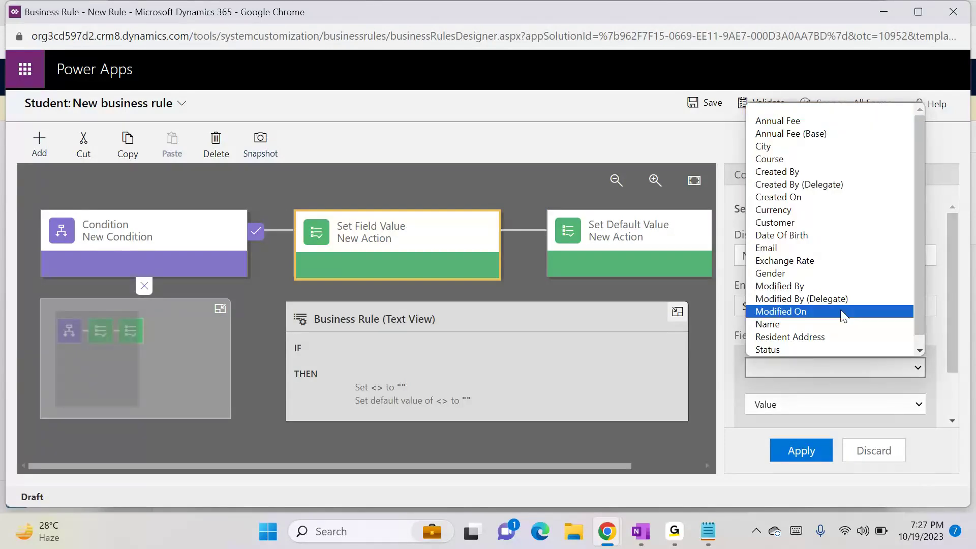
left_click(802, 248)
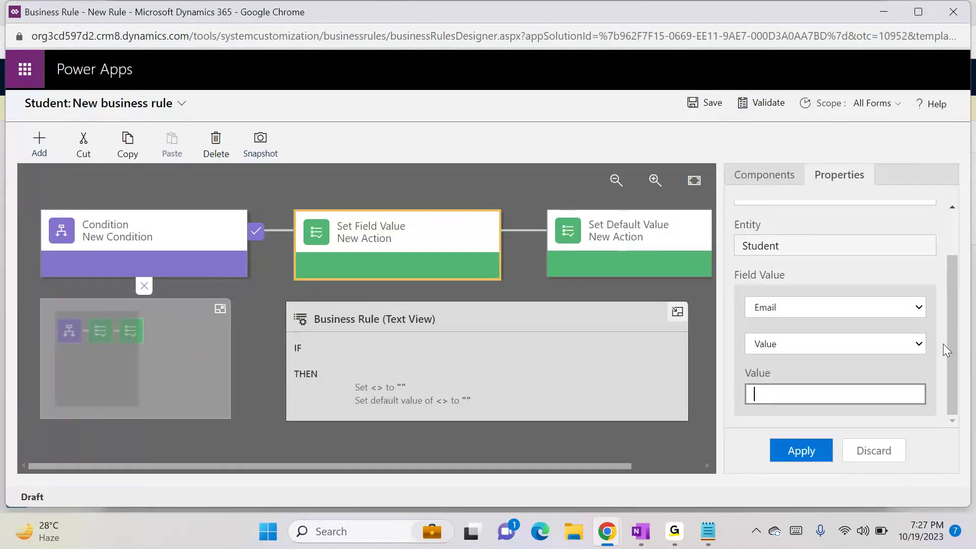
type("sdsa")
left_click(807, 342)
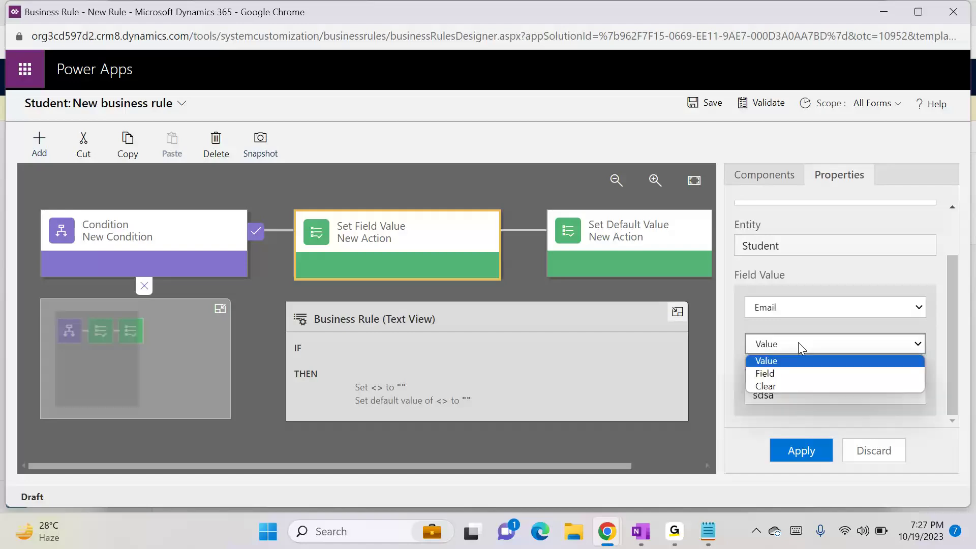
left_click(782, 378)
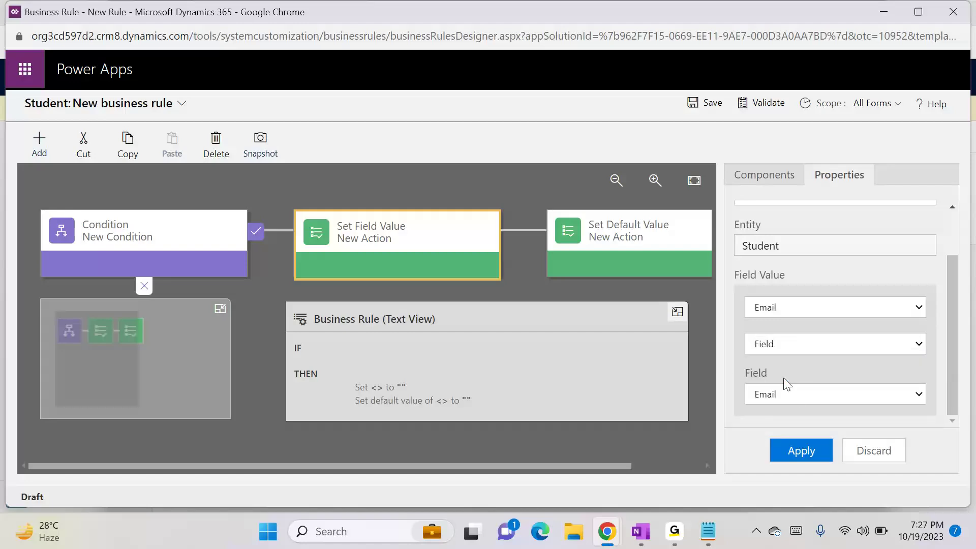
left_click(828, 395)
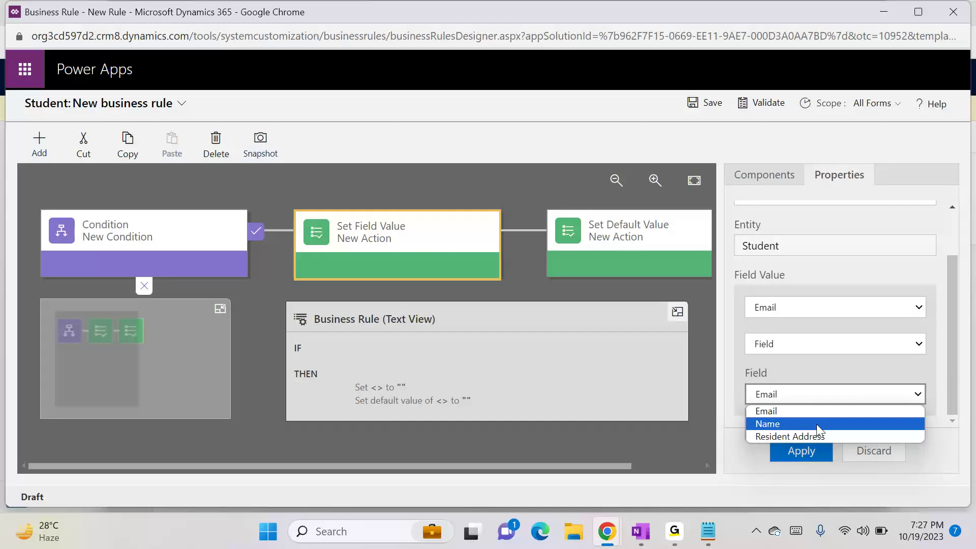
left_click(785, 351)
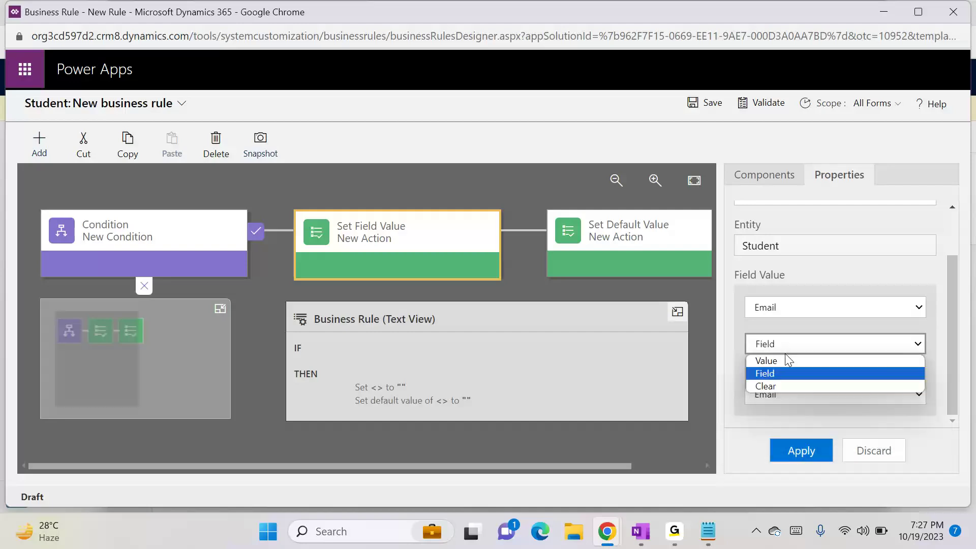
left_click(773, 385)
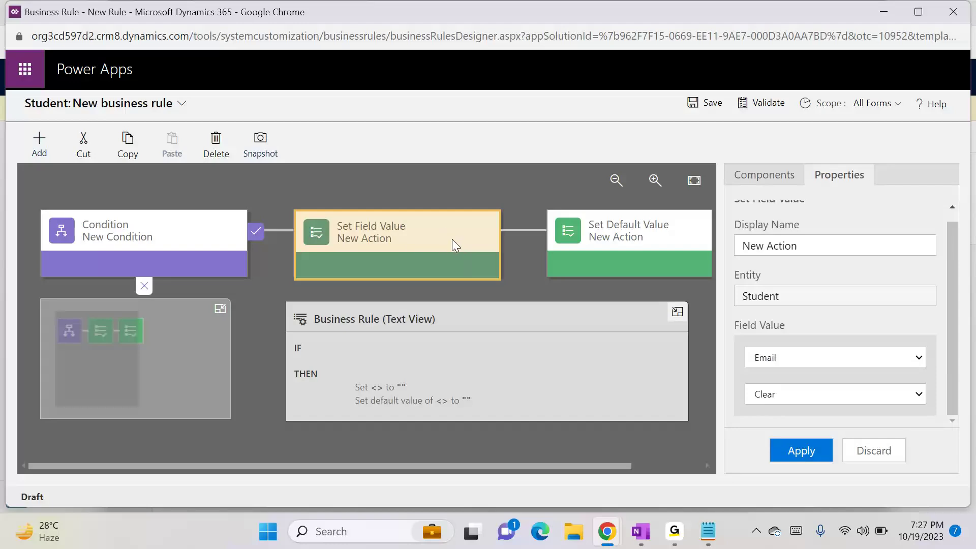
Step: Examine the Set Default Value action's available fields and value types, and return to the Set Field Value action to compare
left_click(600, 238)
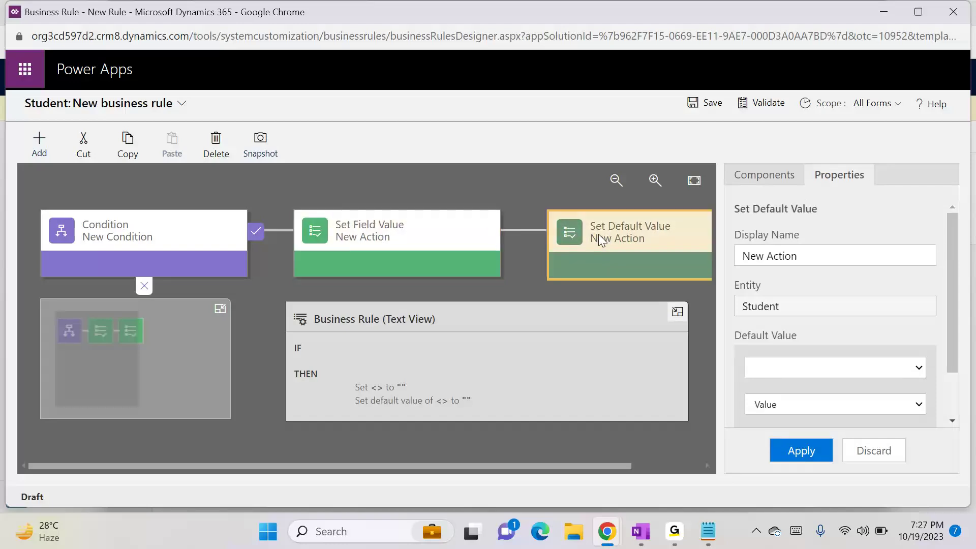
left_click(817, 359)
left_click(779, 383)
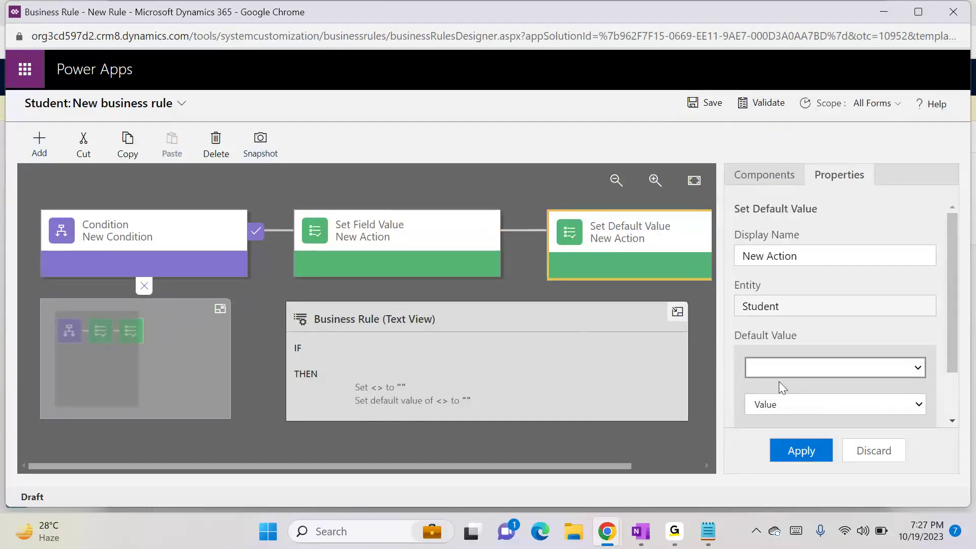
left_click(805, 367)
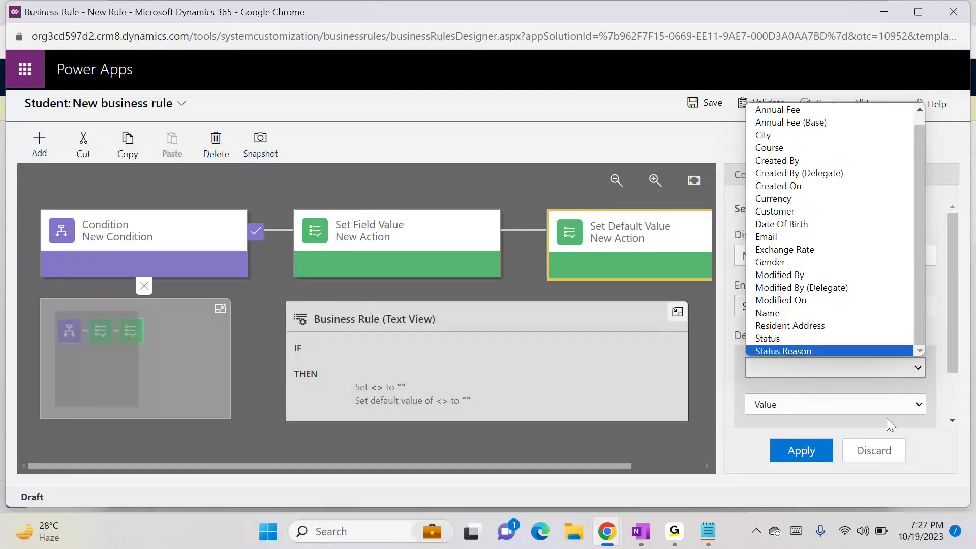
left_click(836, 404)
left_click_drag(956, 367, 954, 399)
left_click(844, 356)
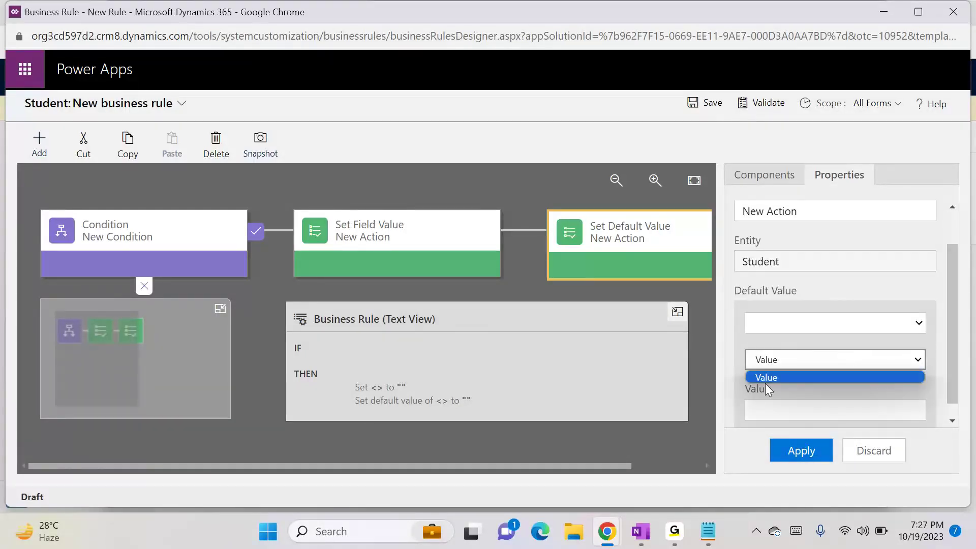
left_click(851, 409)
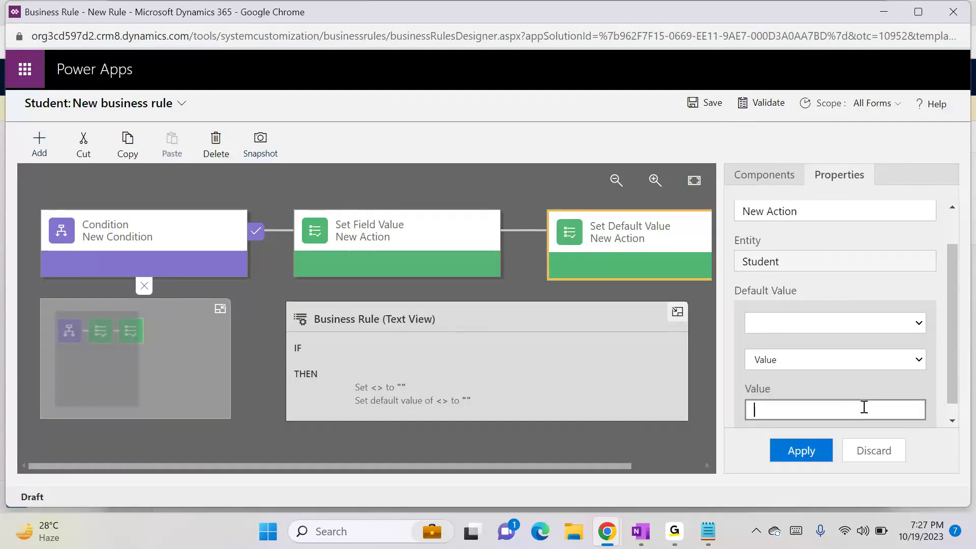
left_click_drag(952, 381, 960, 441)
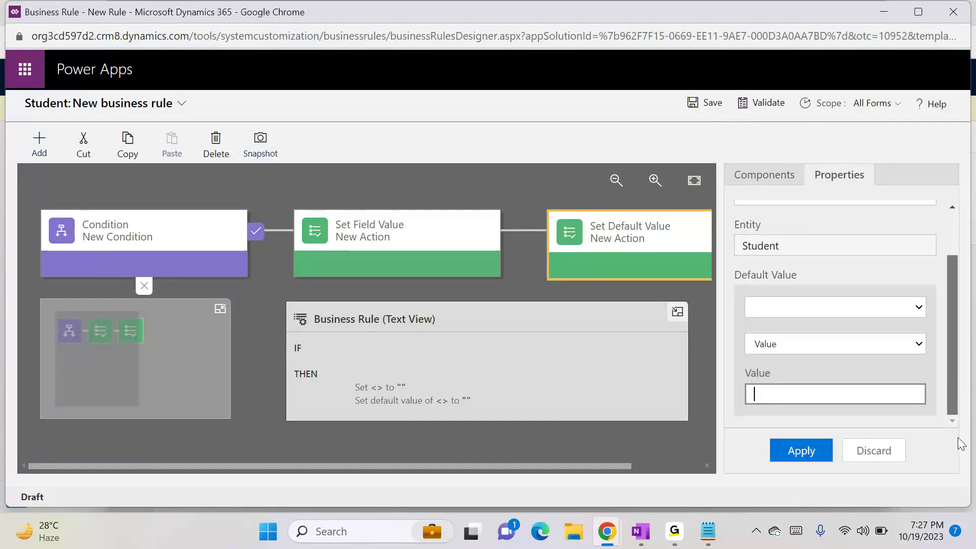
left_click(852, 349)
left_click(471, 251)
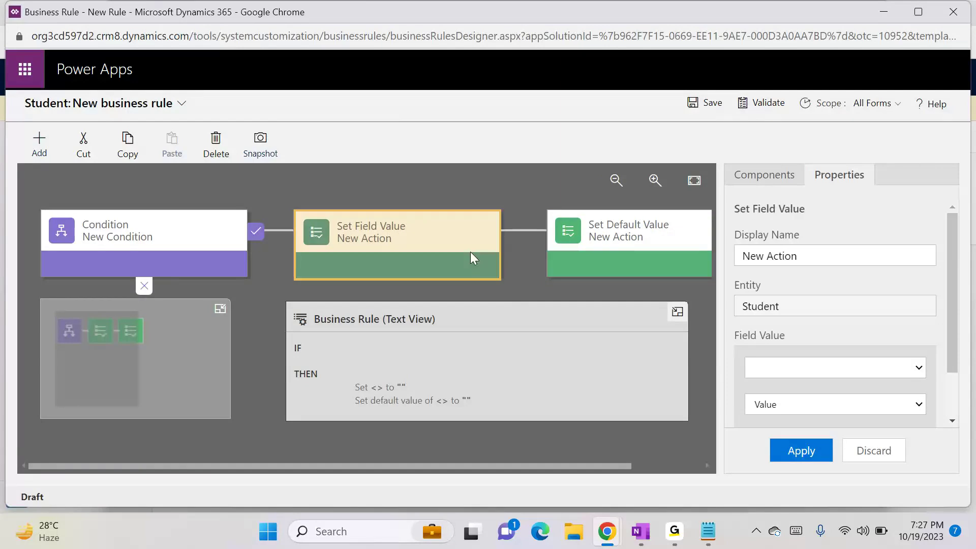
Step: Select Resident Address as the field in the Set Field Value action and examine the value types offered for it
left_click(829, 404)
left_click_drag(950, 374, 958, 392)
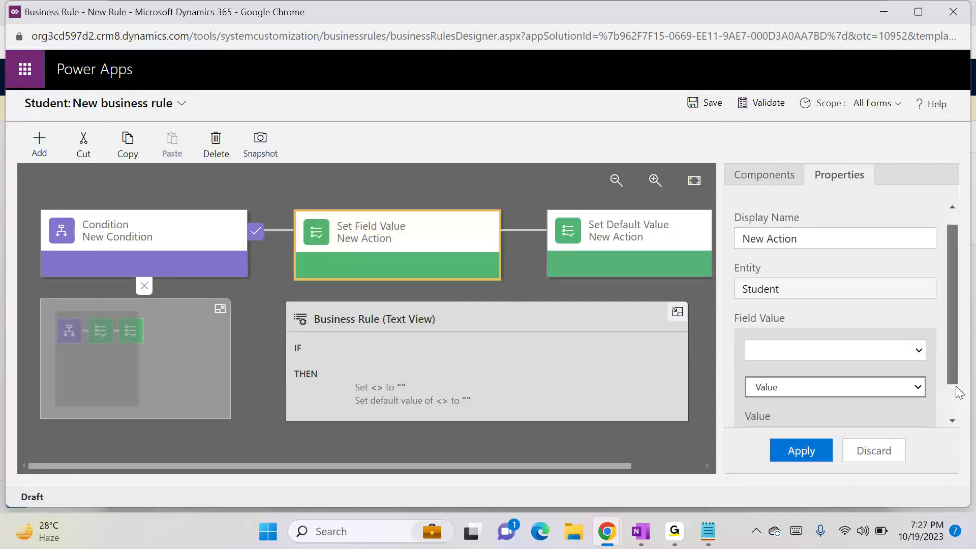
scroll(856, 347, "down", 1)
left_click(840, 343)
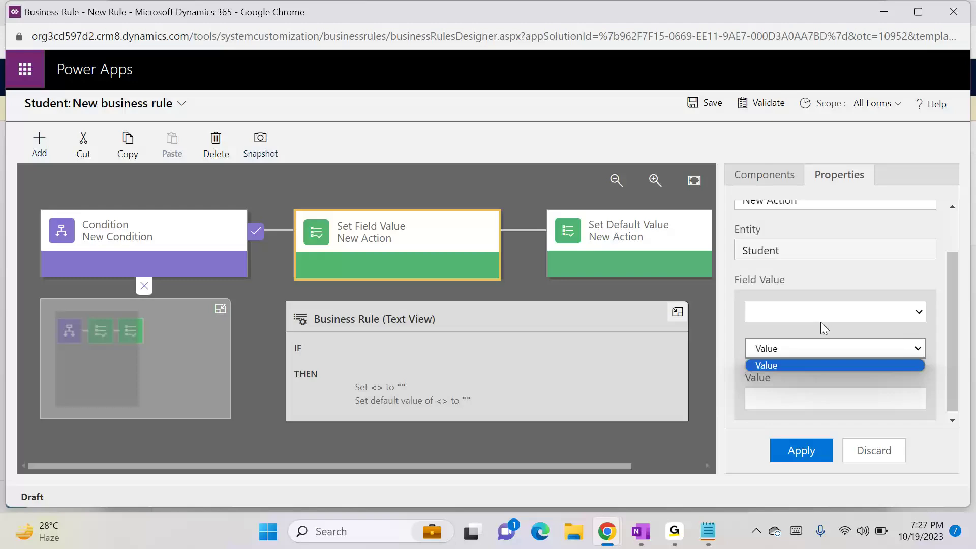
left_click(821, 322)
left_click(810, 313)
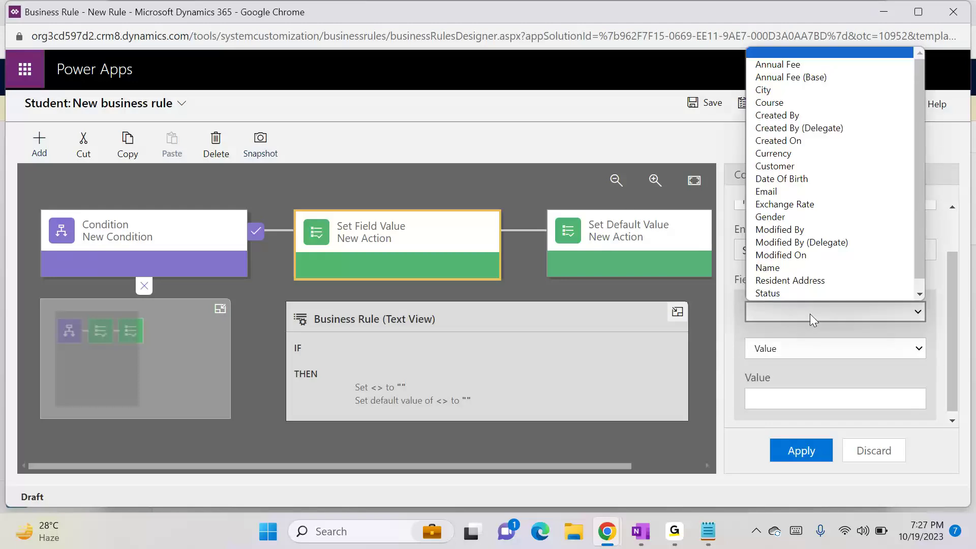
left_click(795, 276)
left_click(835, 355)
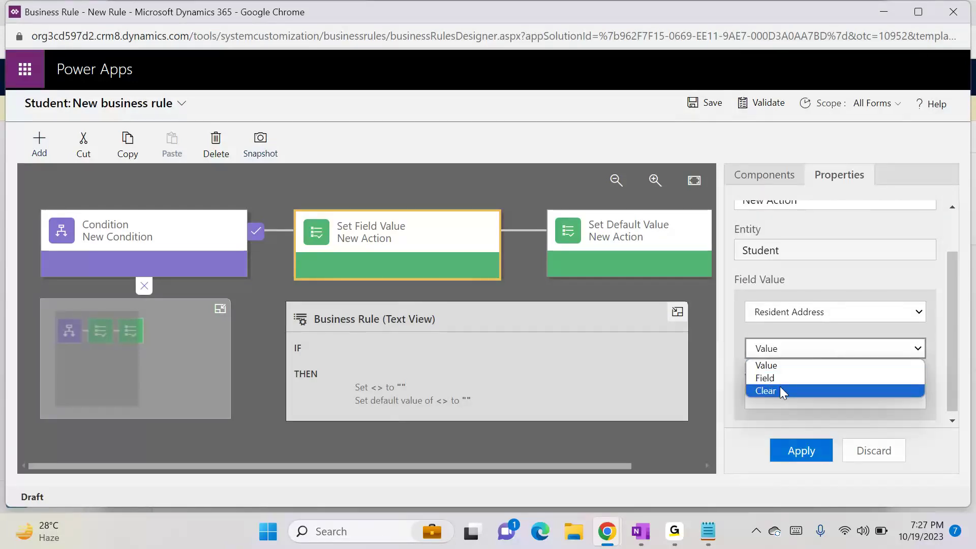
Step: Select Status as the field in the Set Default Value action and examine its available values and value types
left_click(636, 209)
left_click(635, 209)
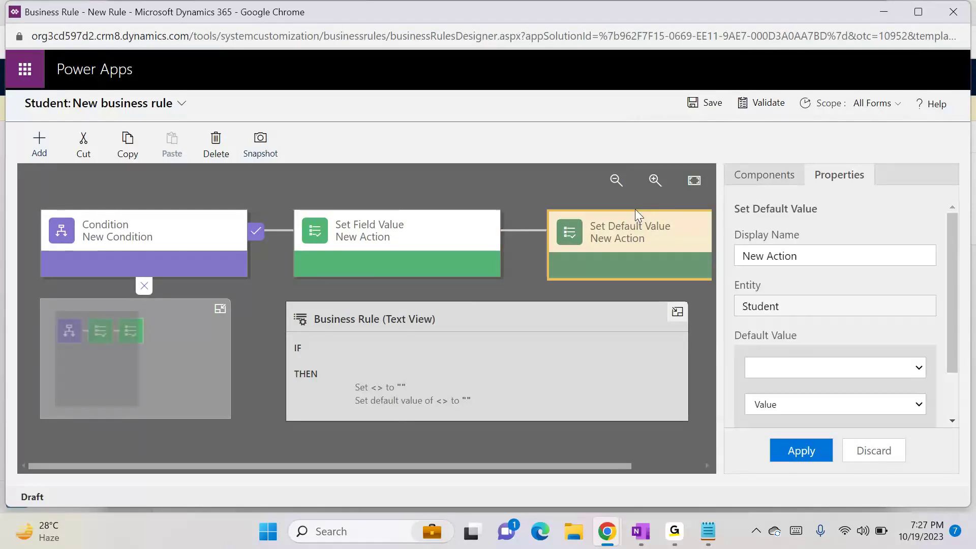
left_click(825, 373)
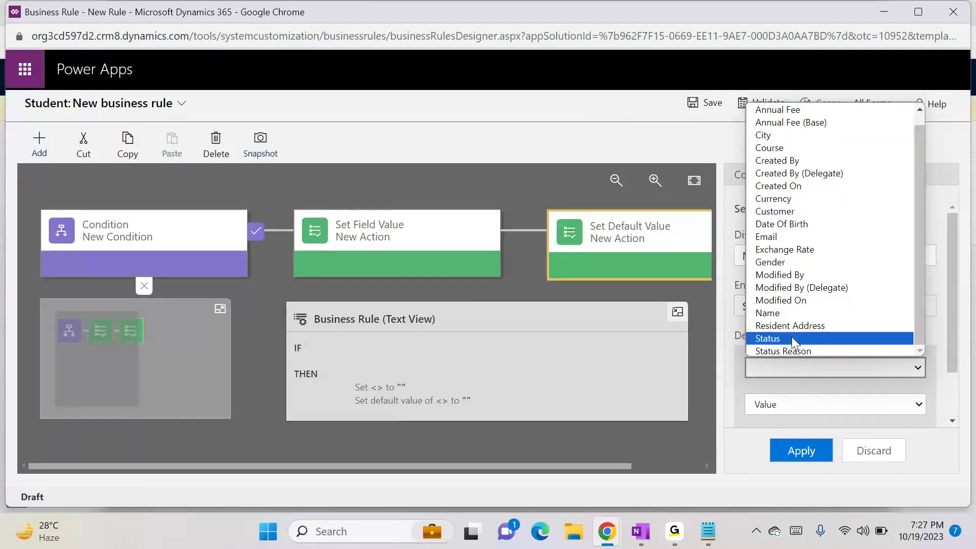
left_click(791, 337)
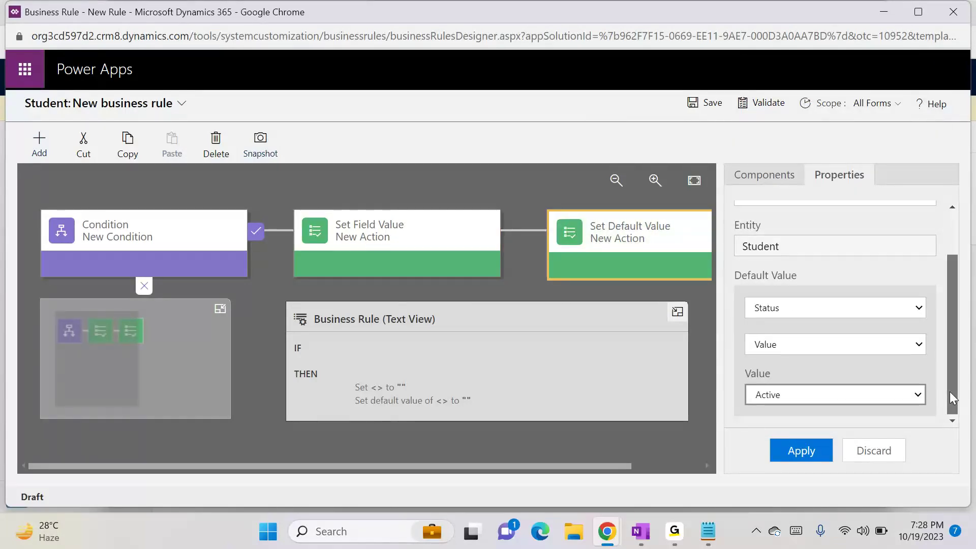
left_click(865, 395)
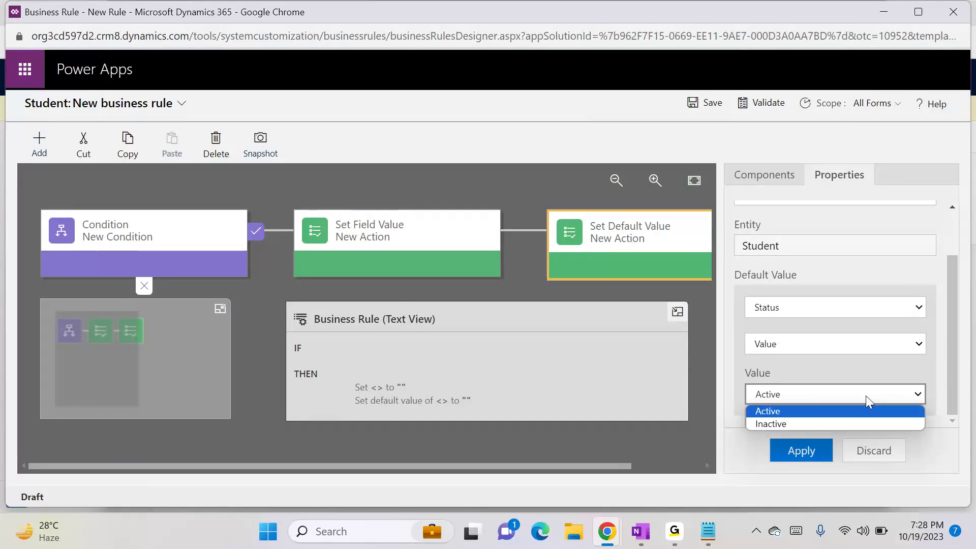
left_click(806, 351)
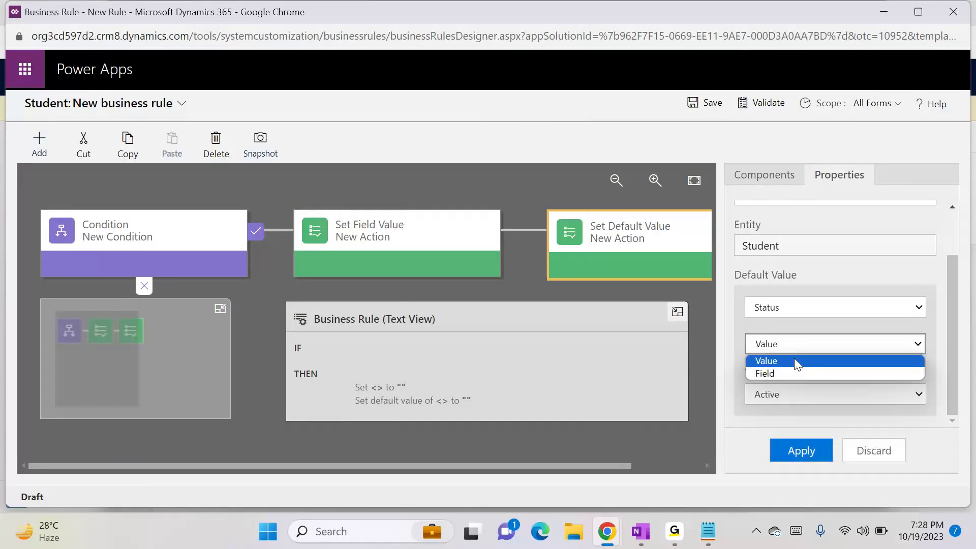
left_click(794, 361)
Step: Try Modified On and Email as the Set Default Value action's field, keeping Email with the Value type after checking its type options
left_click(797, 312)
left_click(782, 245)
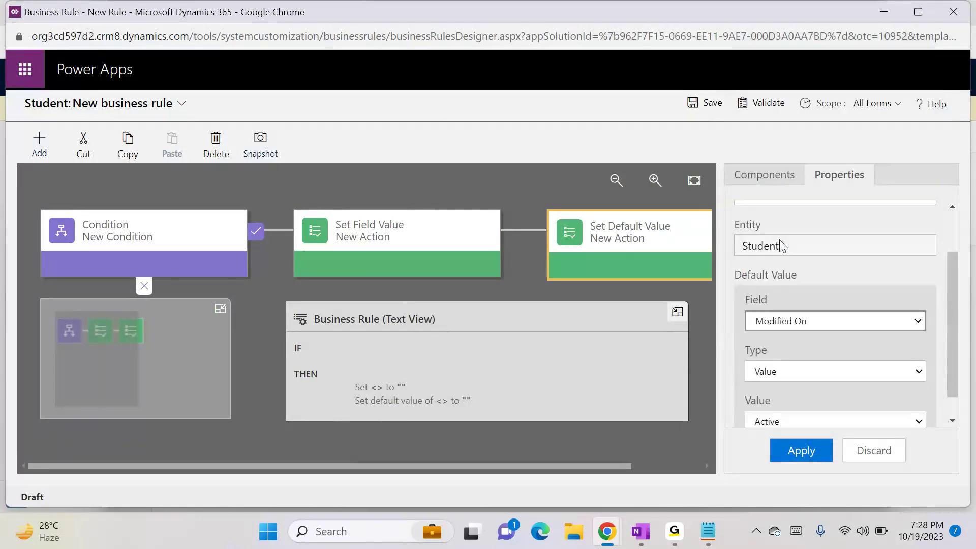
left_click(776, 328)
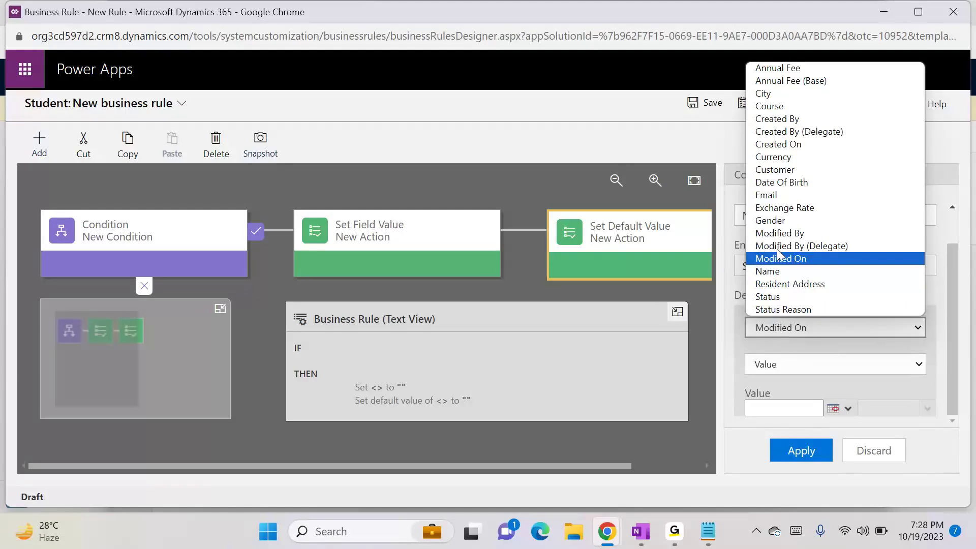
left_click(772, 196)
left_click(898, 363)
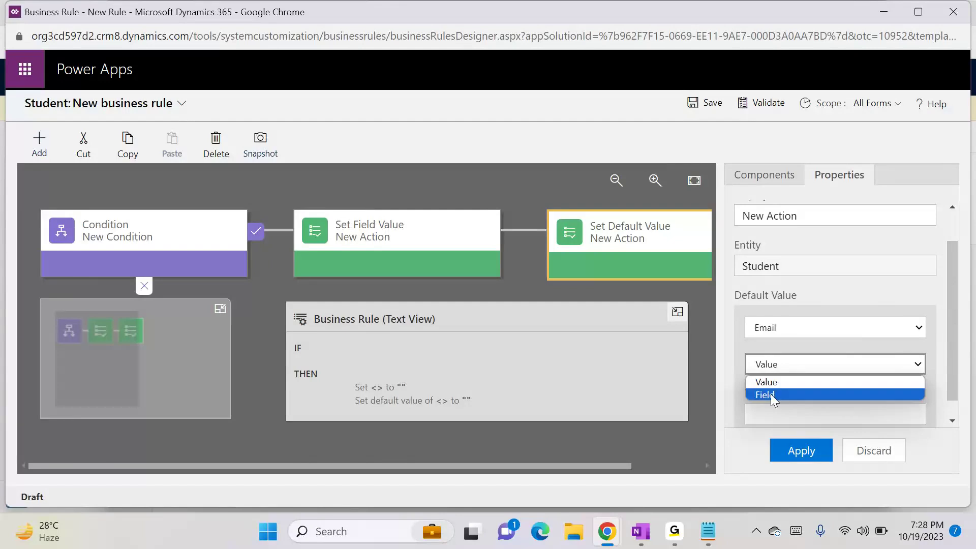
left_click_drag(954, 370, 957, 390)
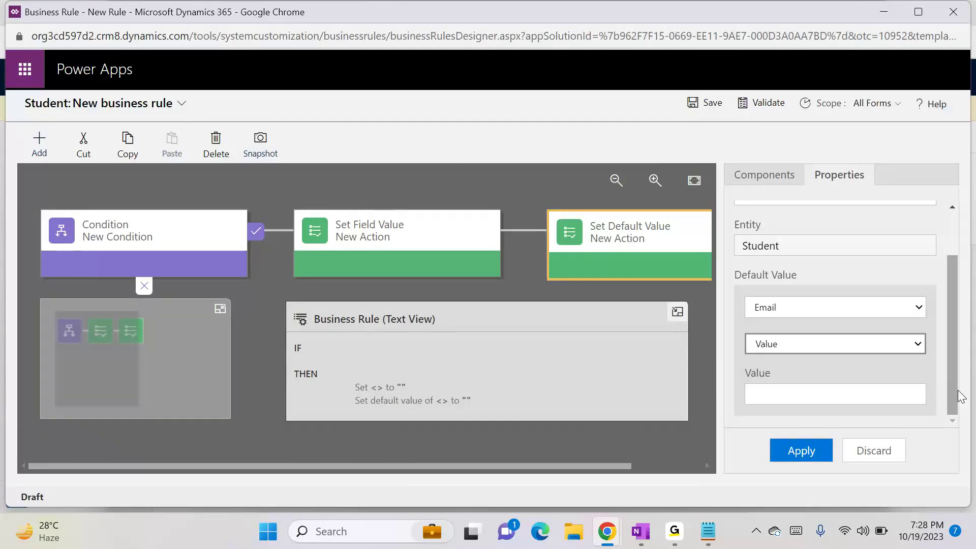
Step: Try the Set Default Value action for Email with the value sdasadf, and with Field as its type
left_click(785, 395)
type("sdasadf")
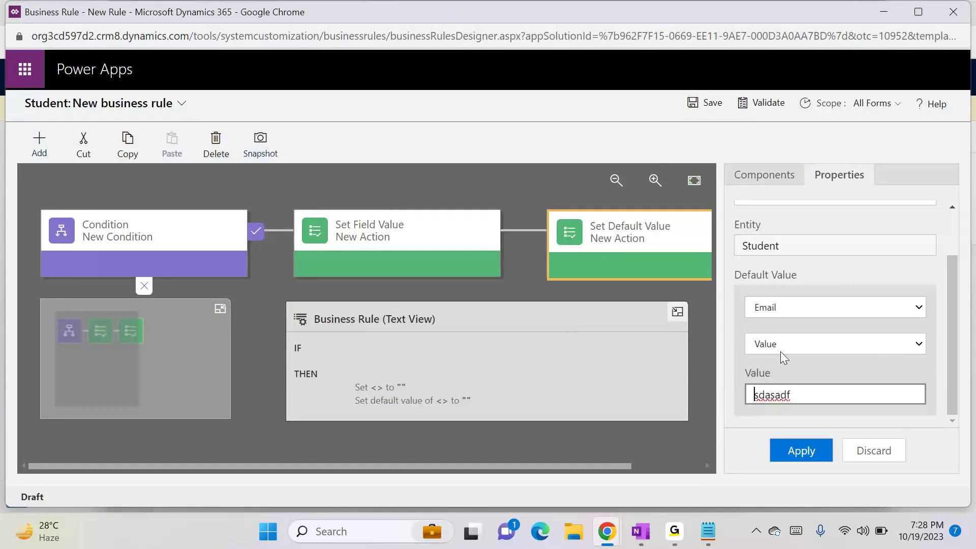
left_click(765, 345)
left_click(761, 371)
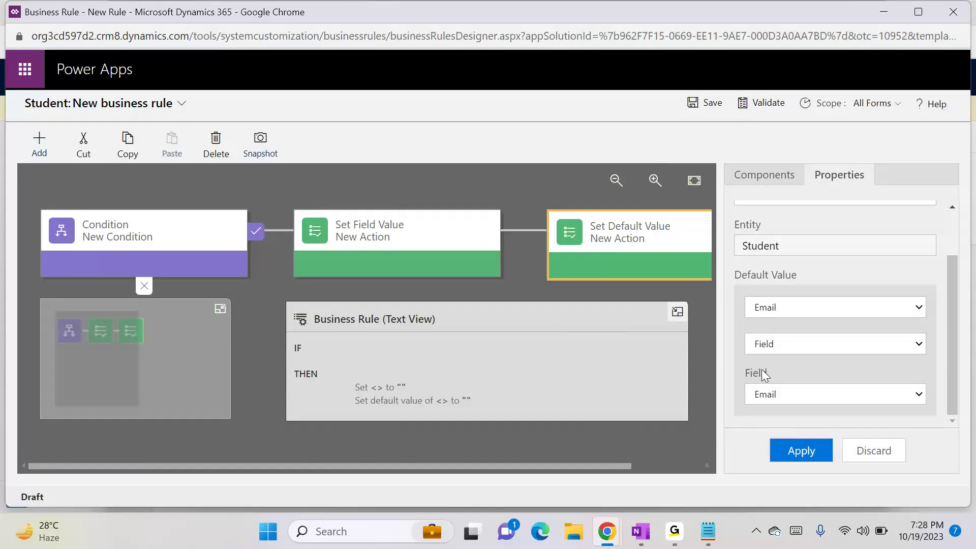
left_click(858, 392)
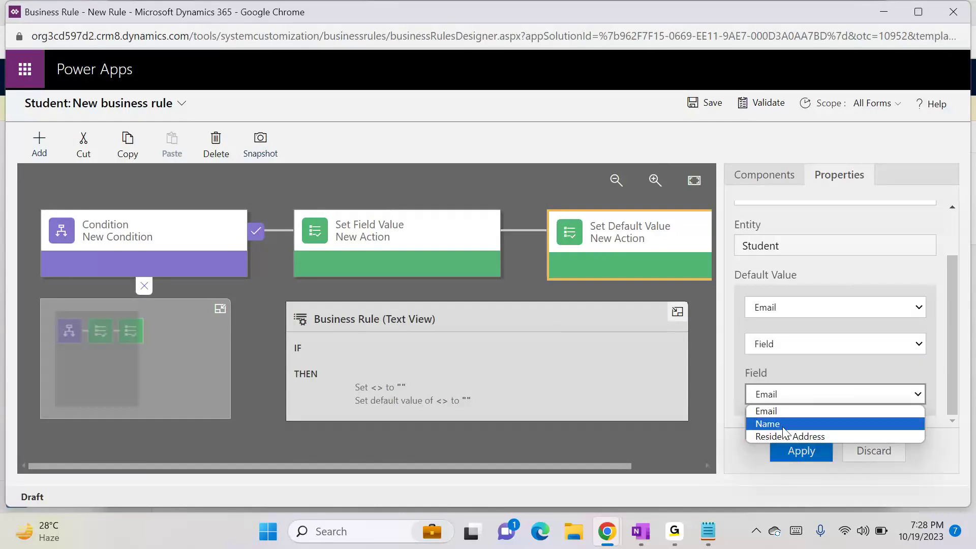
left_click(811, 417)
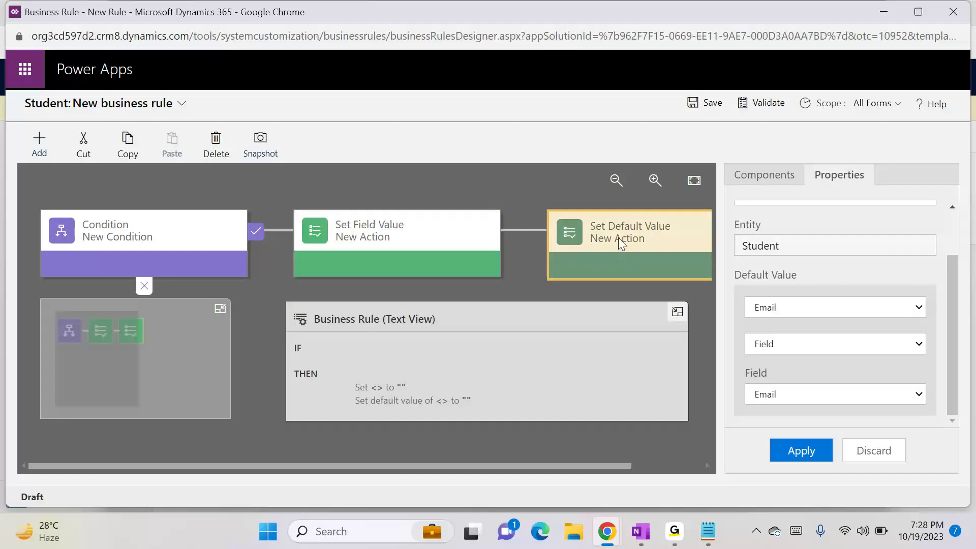
Step: Try configuring the Set Field Value action to clear the Name field
left_click(420, 234)
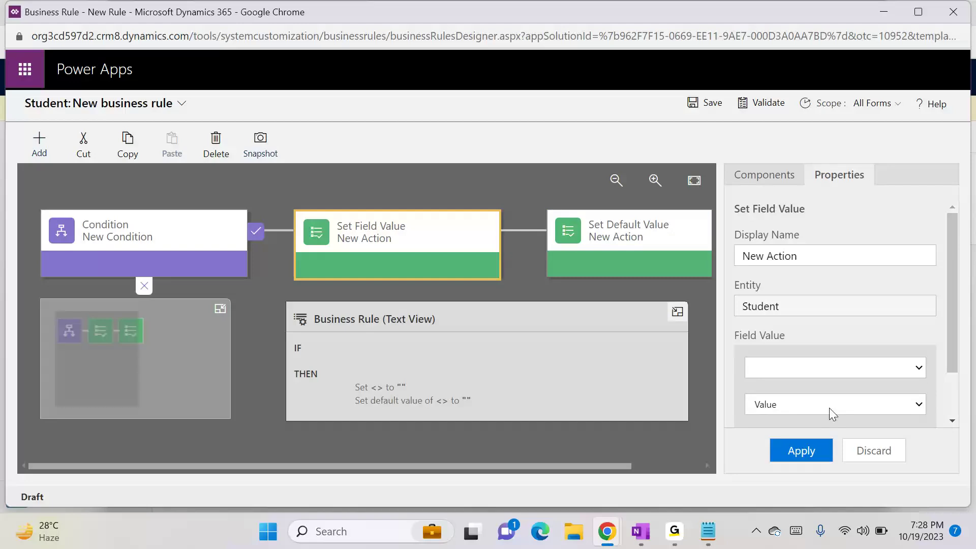
left_click(813, 404)
left_click(782, 367)
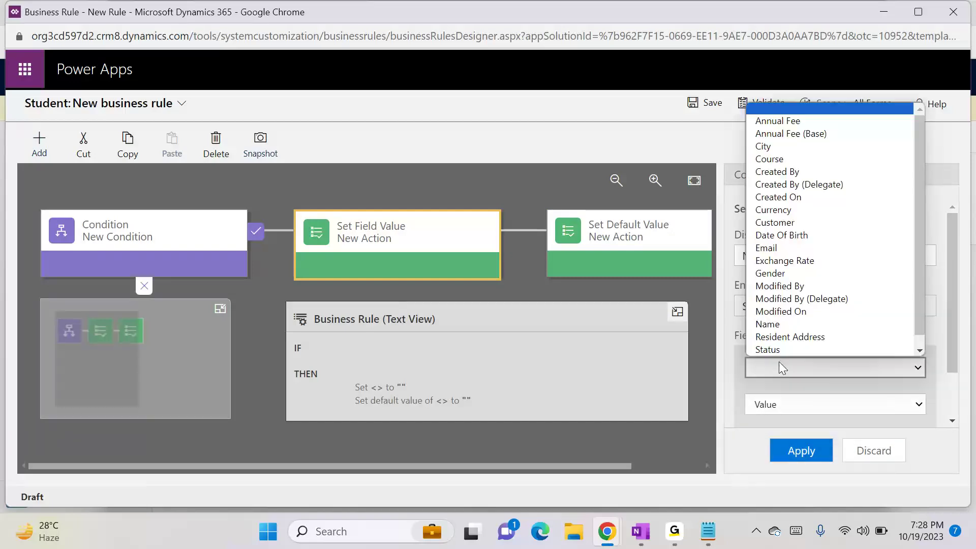
left_click(771, 317)
left_click(891, 350)
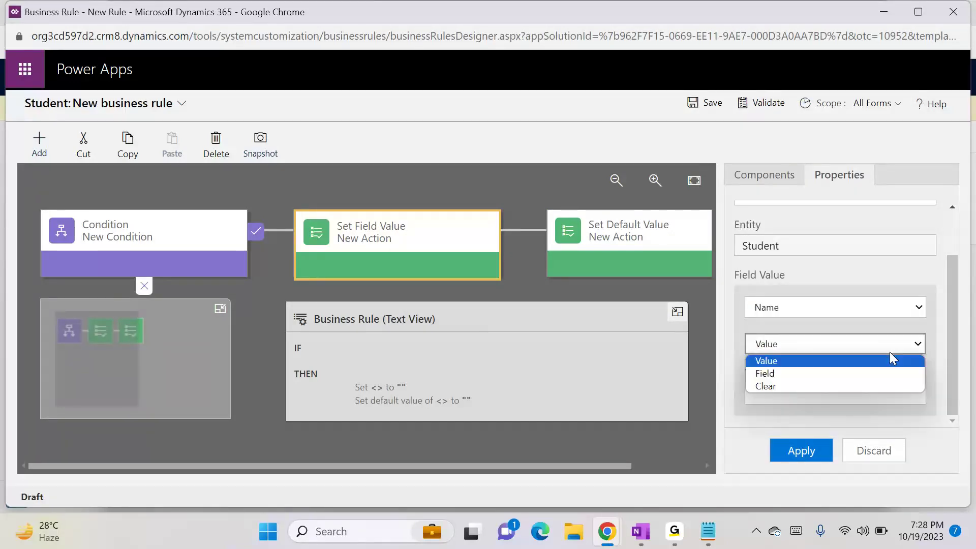
left_click(795, 387)
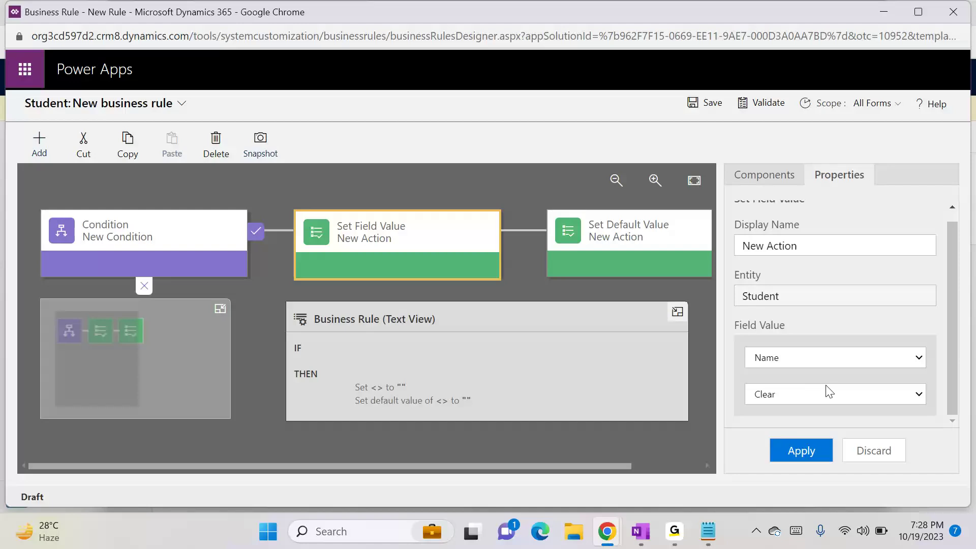
Step: Try the value asdsa in the Set Default Value action and check which value types it offers
left_click(639, 259)
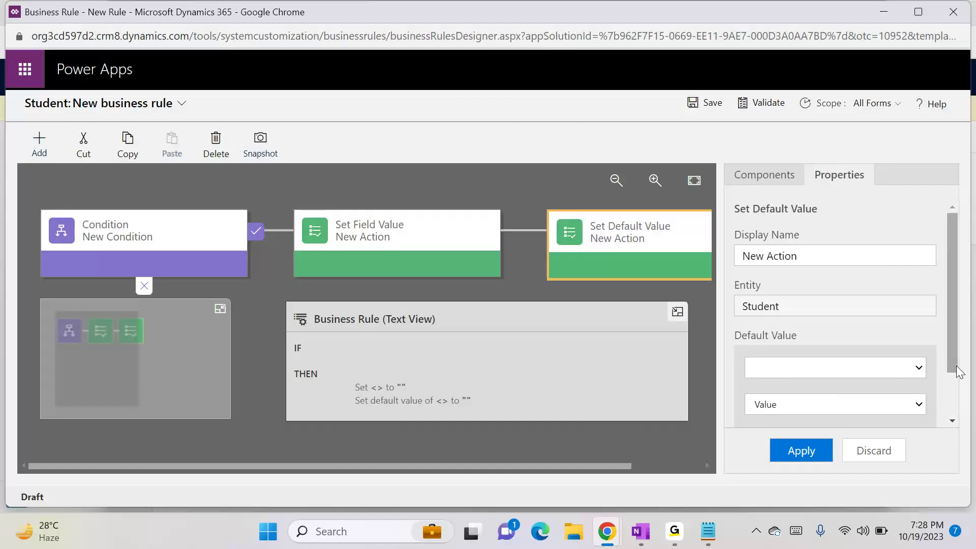
left_click_drag(953, 367, 972, 435)
left_click(763, 388)
type("asdsa")
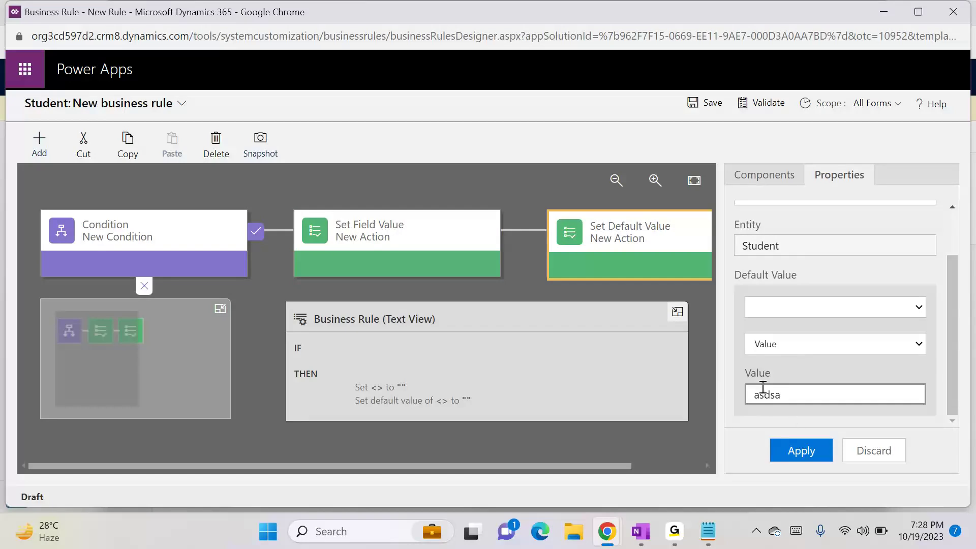
left_click(764, 346)
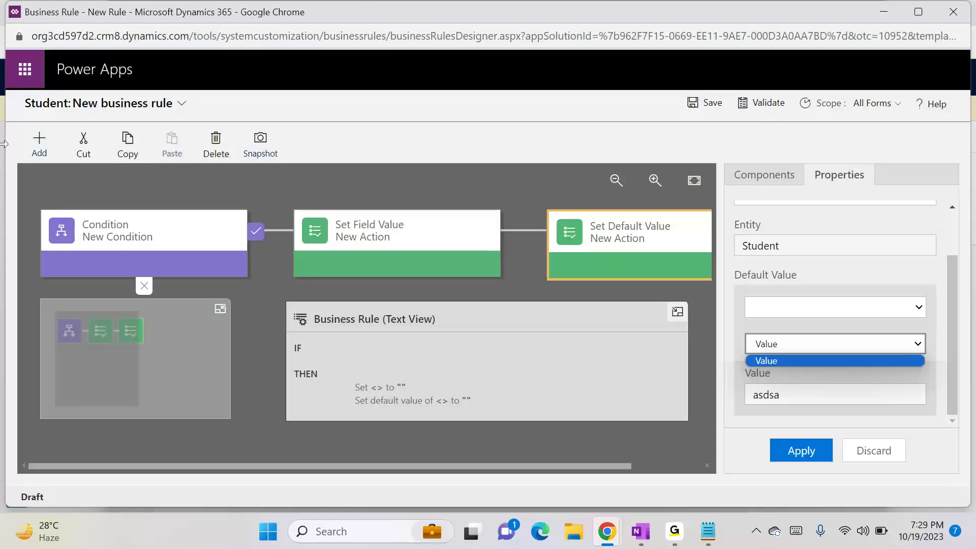
left_click(24, 152)
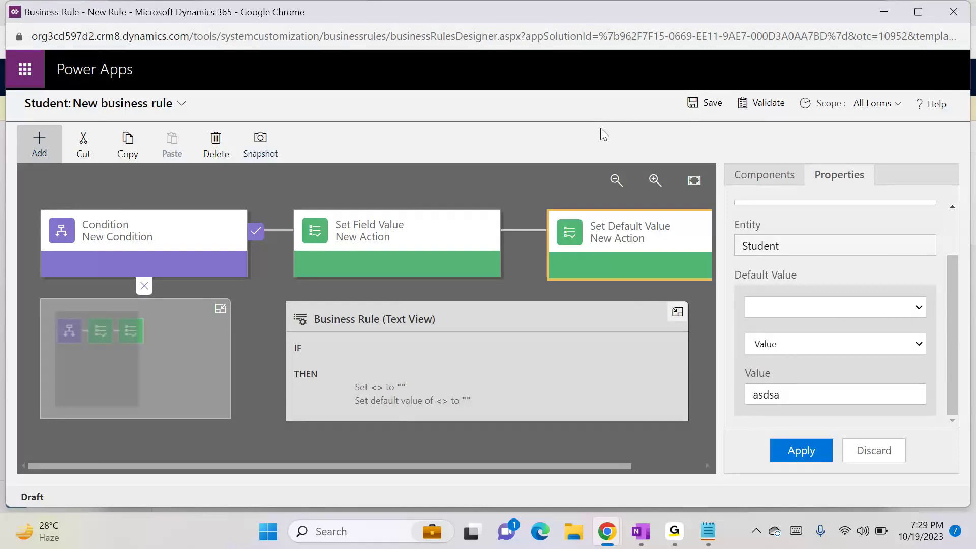
left_click(444, 221)
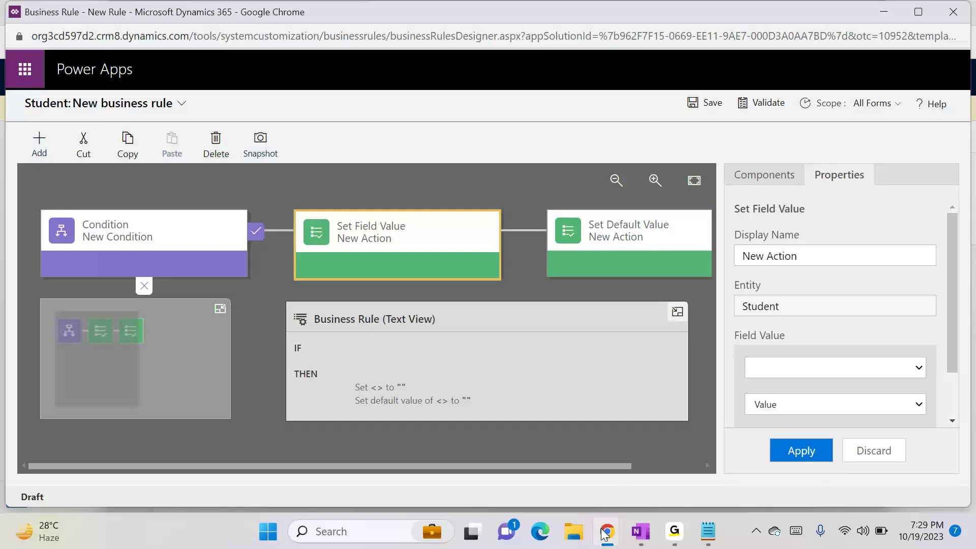
Step: Switch to the Student form window, discard the unsaved new student and open the Demo1 record
mouse_move(607, 531)
left_click(376, 452)
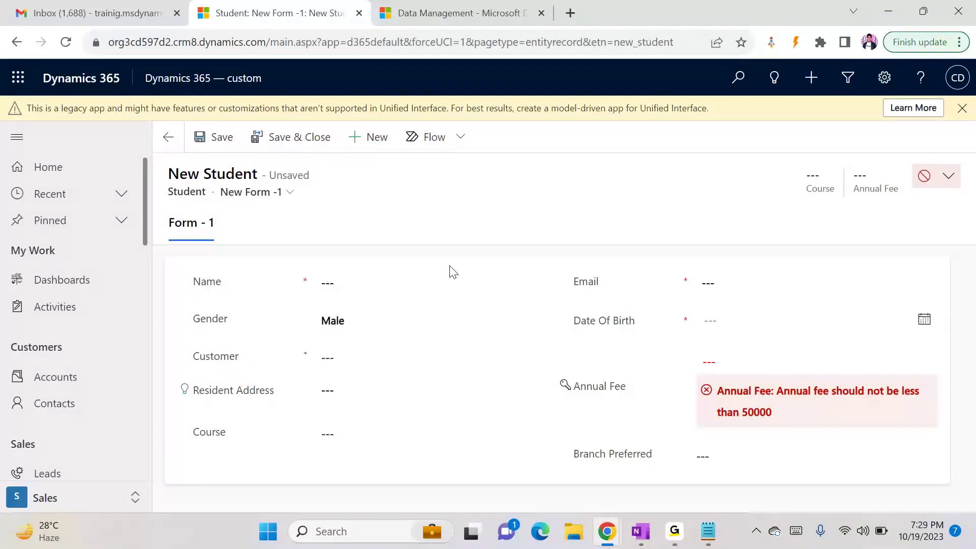
left_click(169, 143)
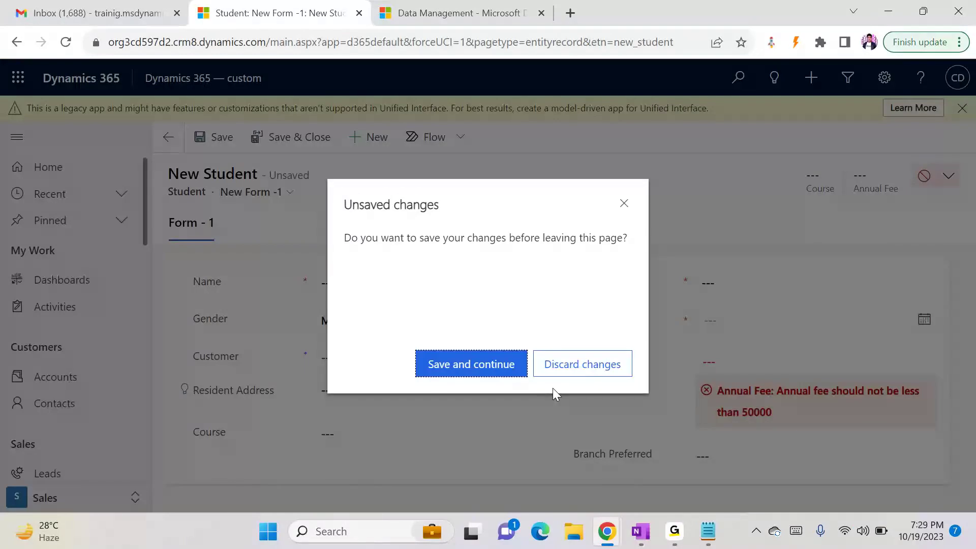
left_click(565, 370)
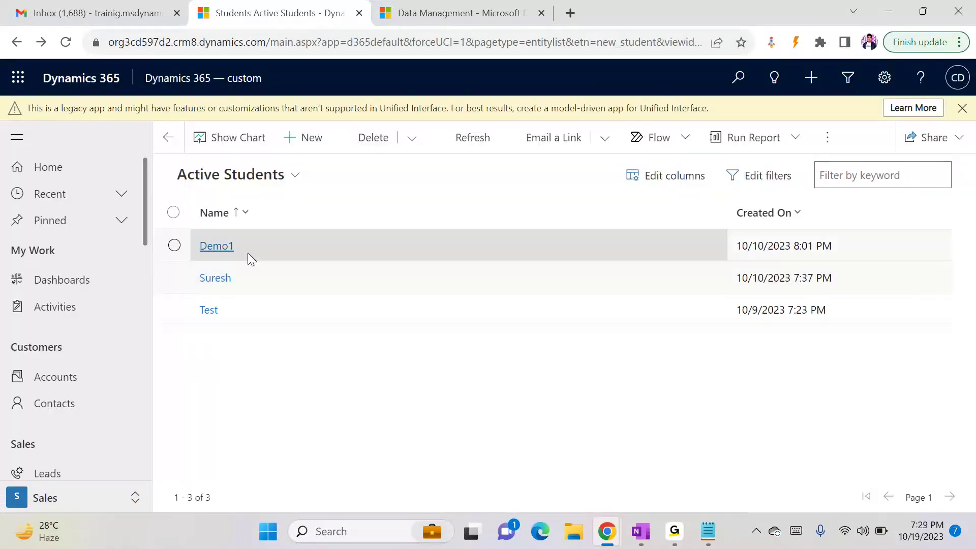
left_click(209, 247)
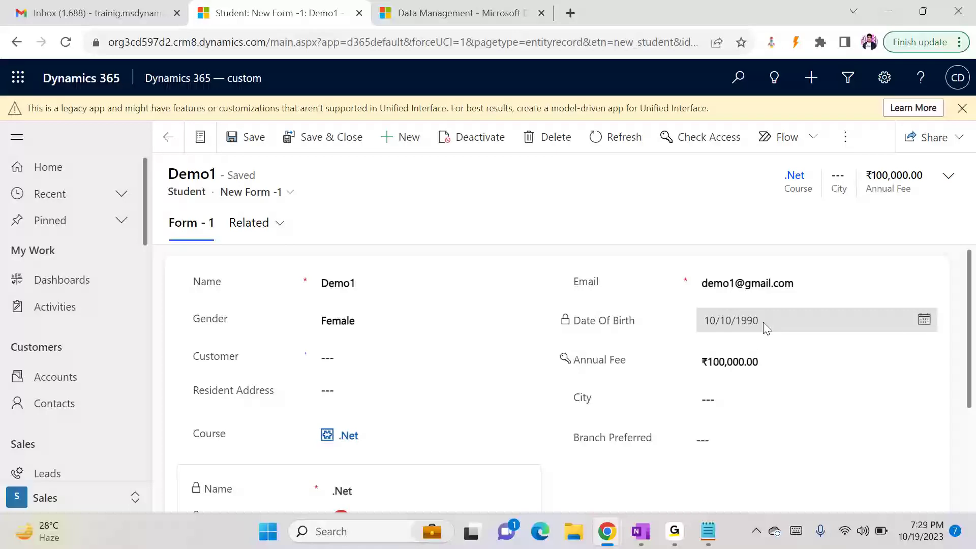
Step: Save Demo1 with Gender set to Male, and change Gender to Female in the open form
left_click(407, 315)
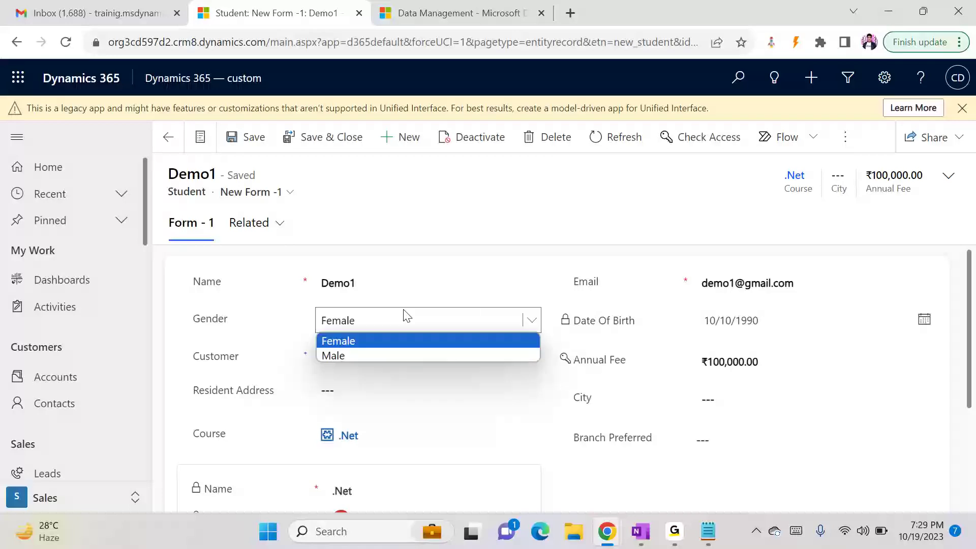
left_click(355, 352)
left_click(240, 139)
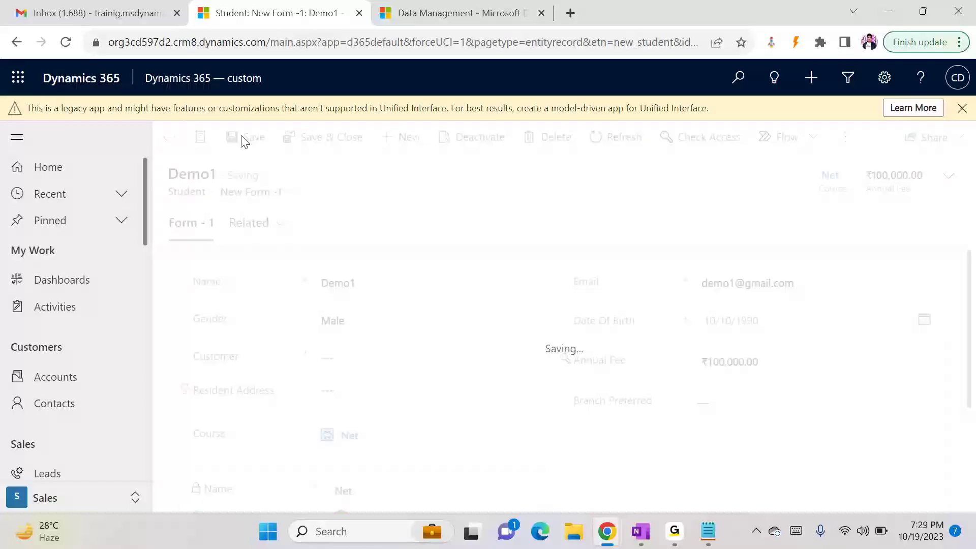
left_click(363, 318)
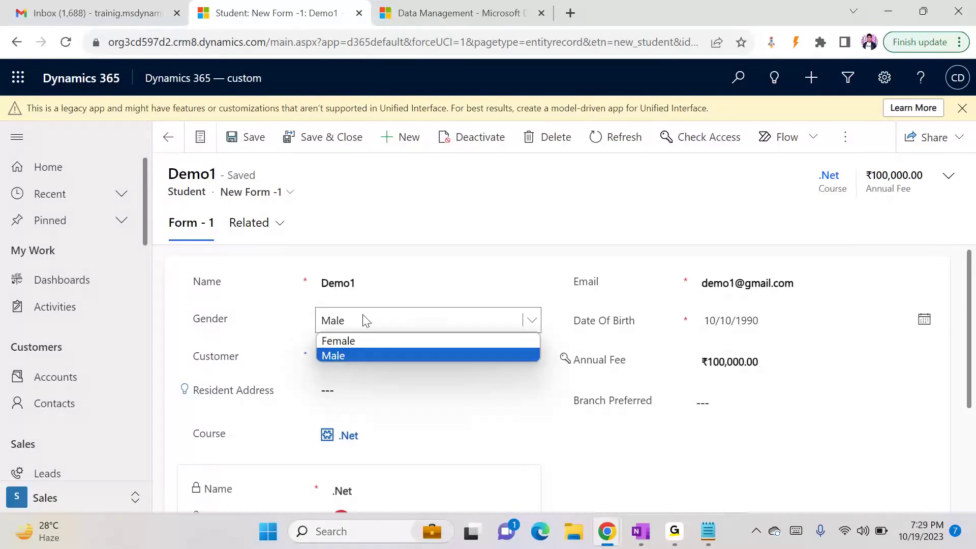
left_click(356, 340)
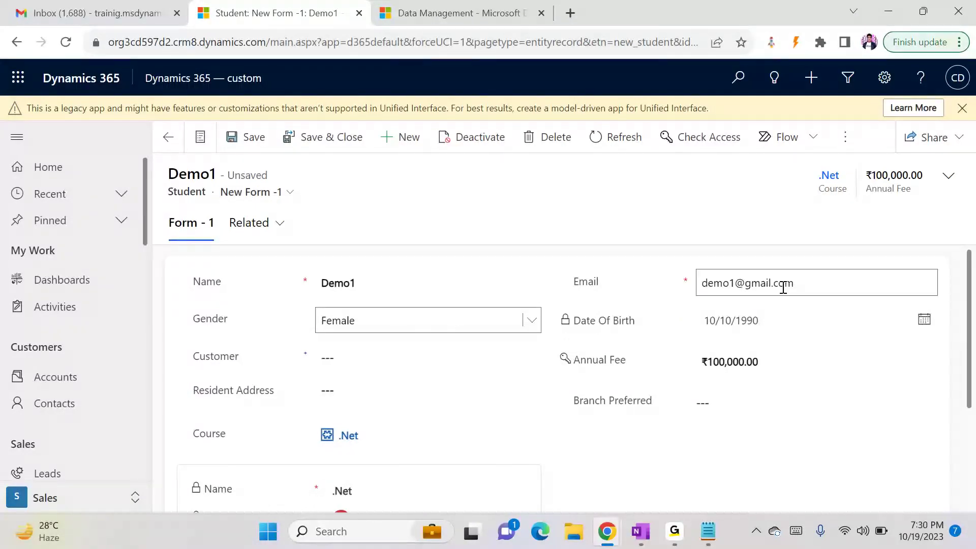
Step: Return to the business rule window and apply the condition Gender Equals Male for the Student entity
key("alt+Tab")
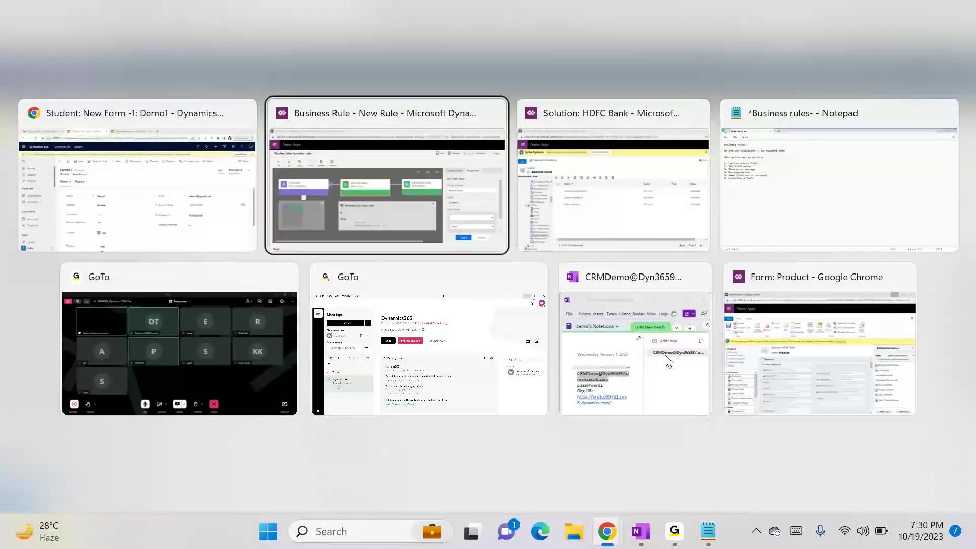
left_click(200, 242)
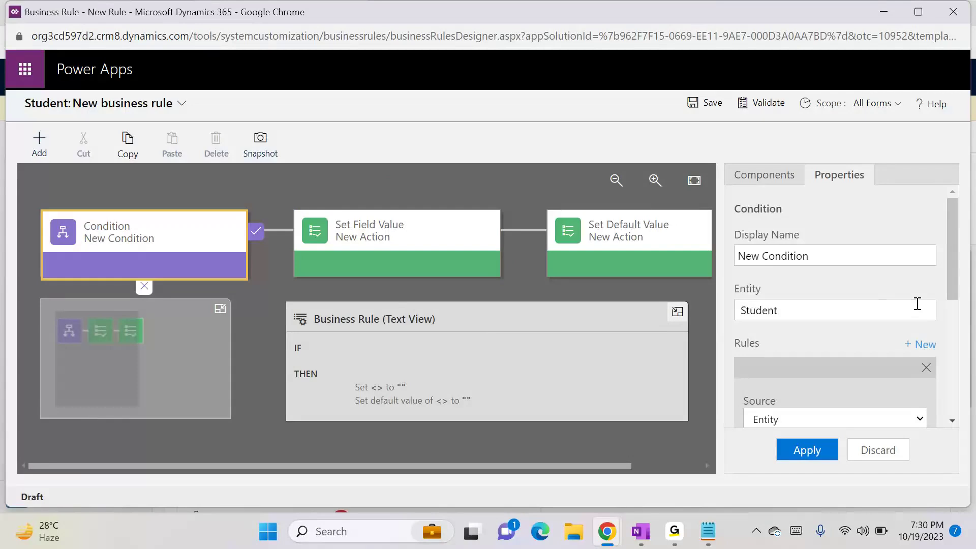
left_click(951, 315)
left_click_drag(950, 309, 951, 282)
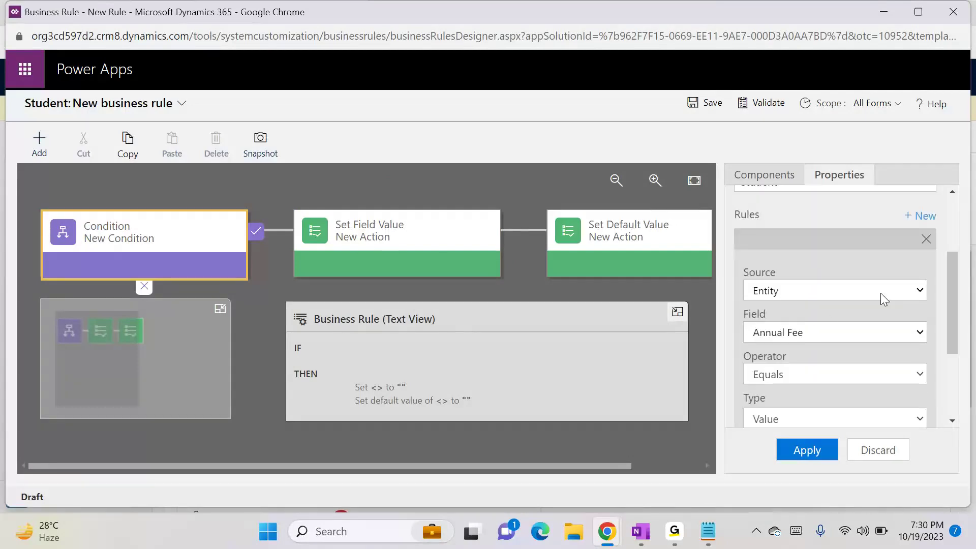
left_click(803, 331)
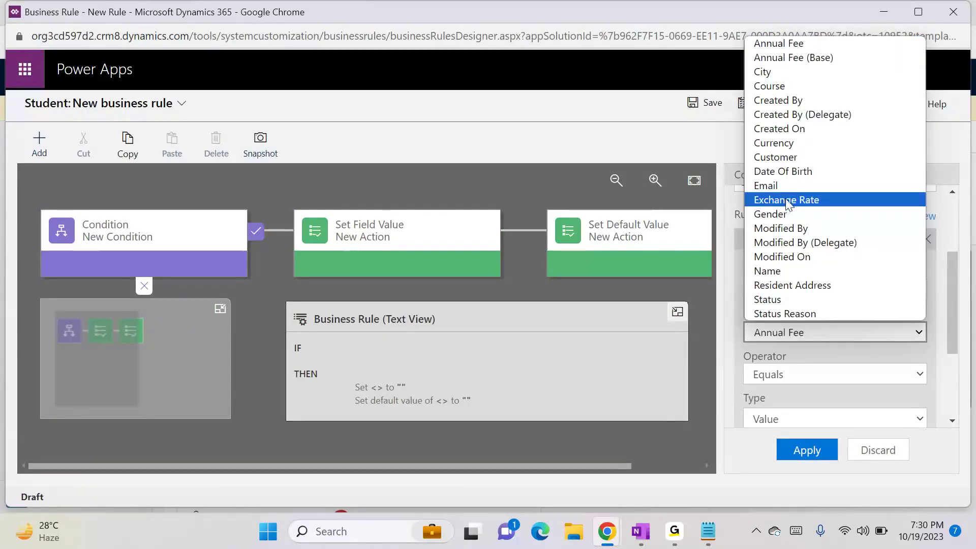
left_click(782, 213)
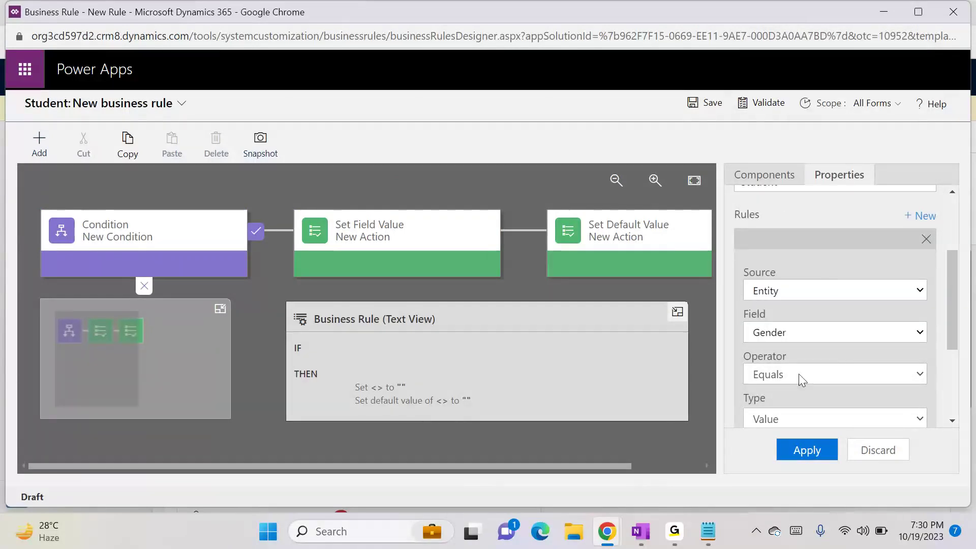
scroll(952, 386, "down", 3)
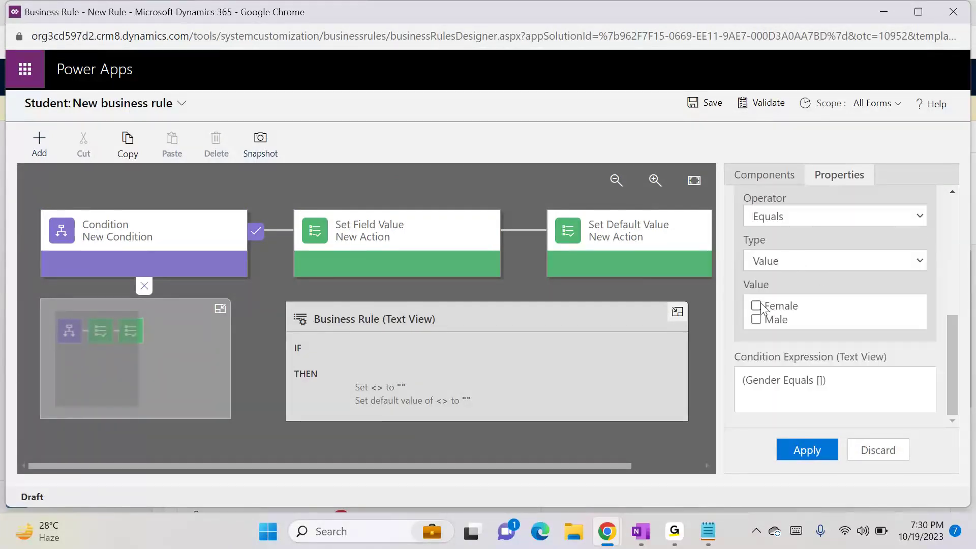
left_click(757, 319)
left_click(799, 457)
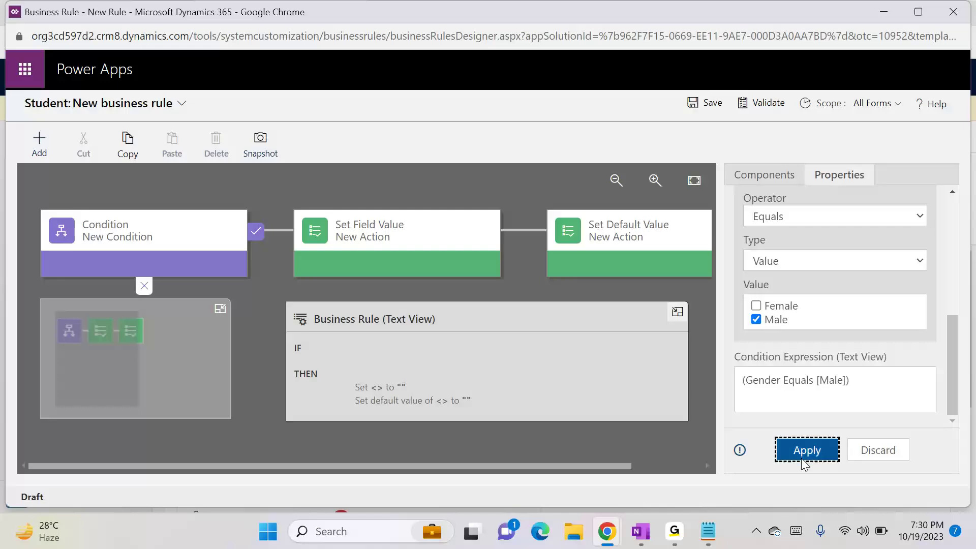
Step: Configure the Set Field Value action to clear Date Of Birth and apply it
left_click(379, 251)
left_click(795, 365)
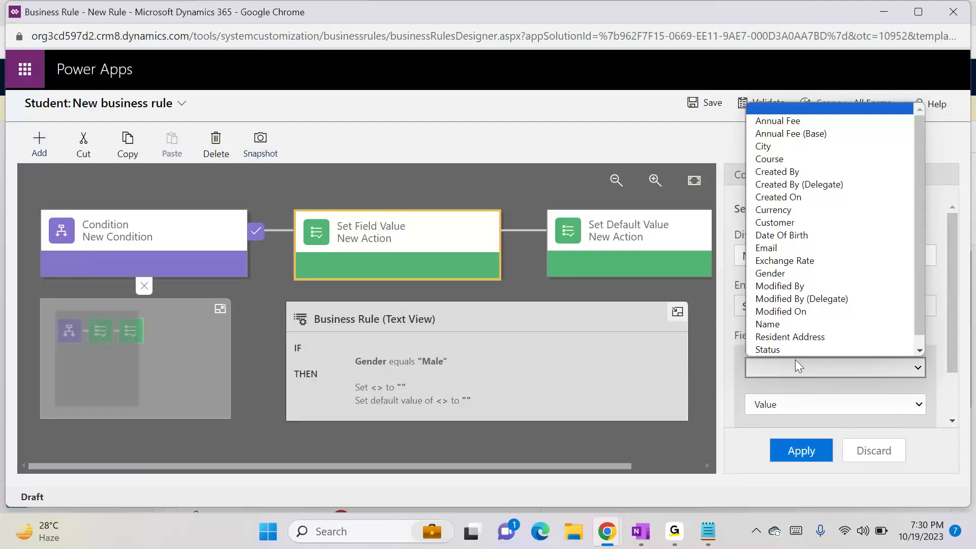
left_click(788, 224)
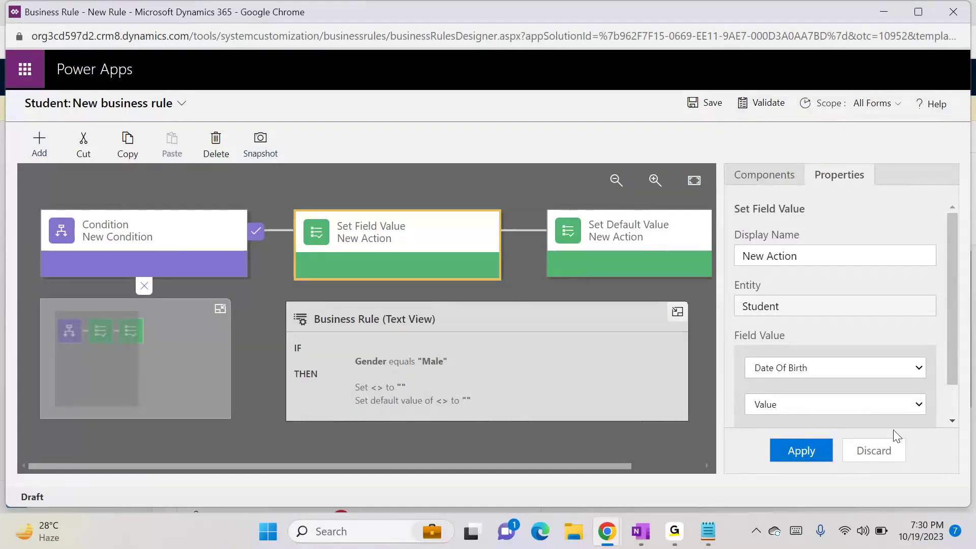
scroll(947, 396, "down", 1)
left_click(811, 366)
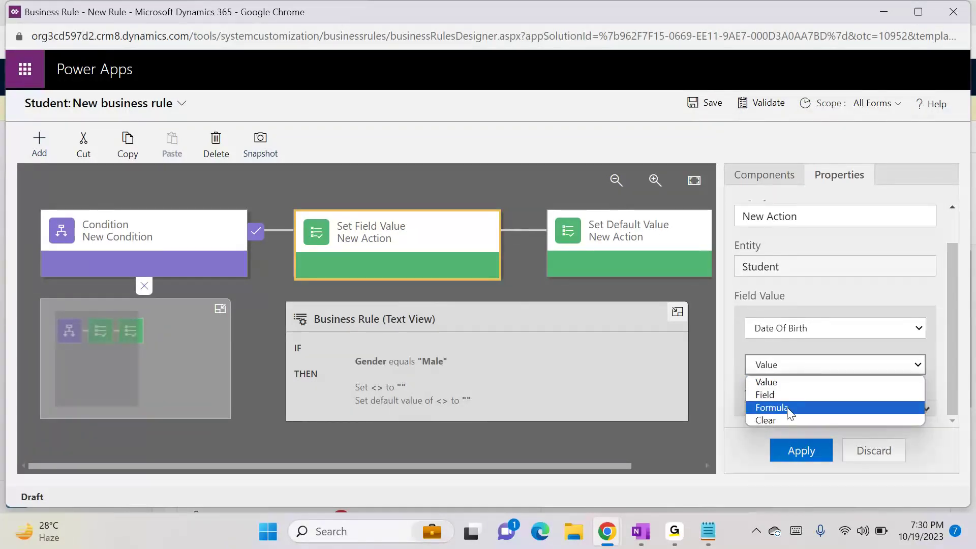
left_click(783, 420)
left_click(812, 450)
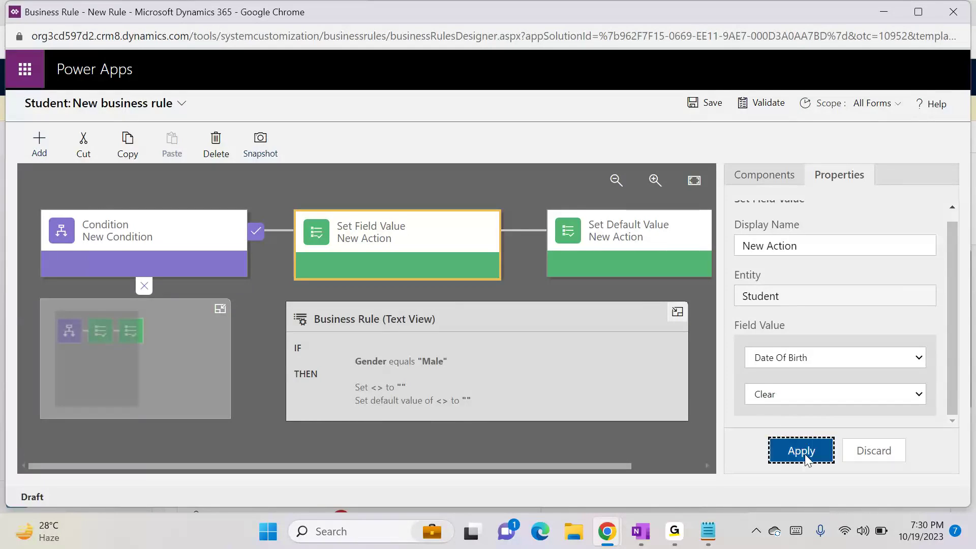
Step: Configure the Set Default Value action to default City from the City field, comparing the Value and Field source types
left_click(578, 240)
left_click(908, 366)
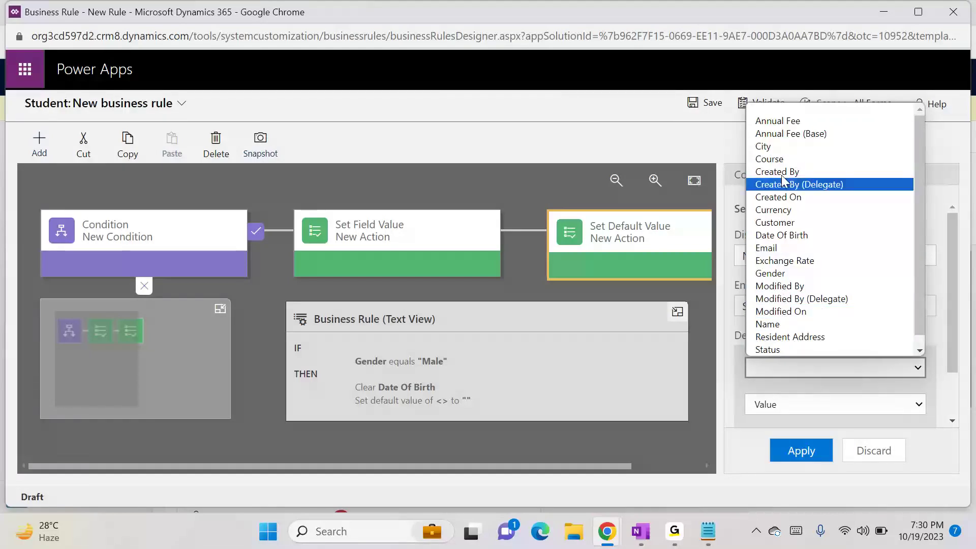
left_click(774, 145)
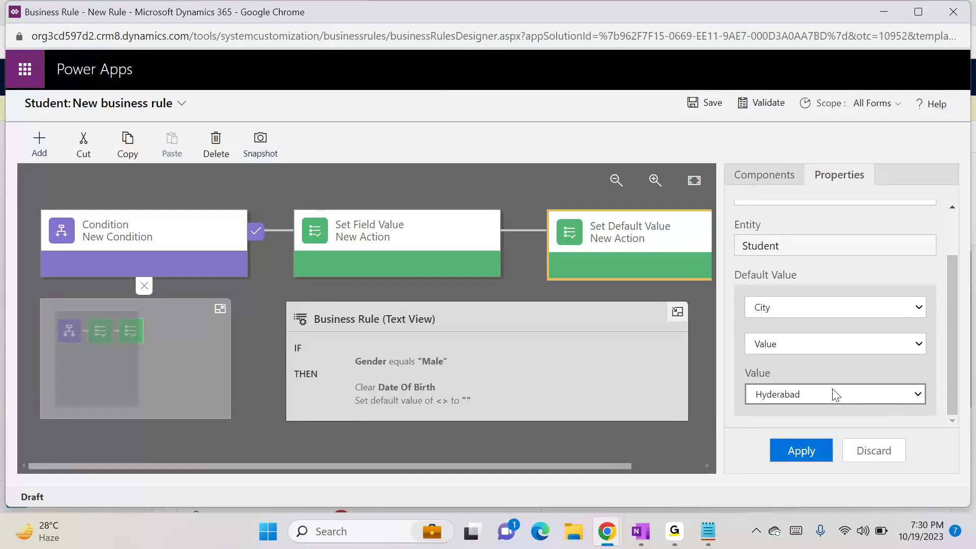
left_click(837, 346)
left_click(837, 345)
left_click(837, 346)
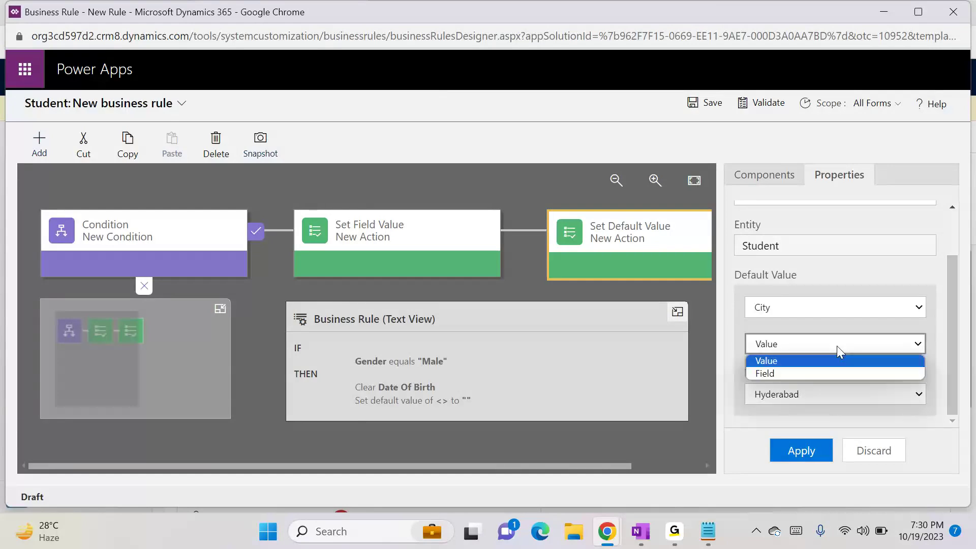
left_click(794, 373)
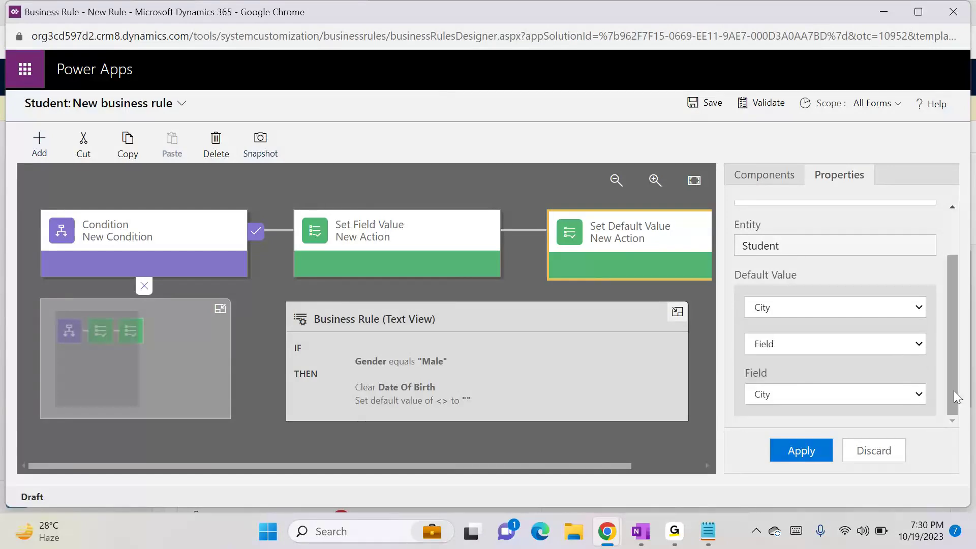
left_click(847, 397)
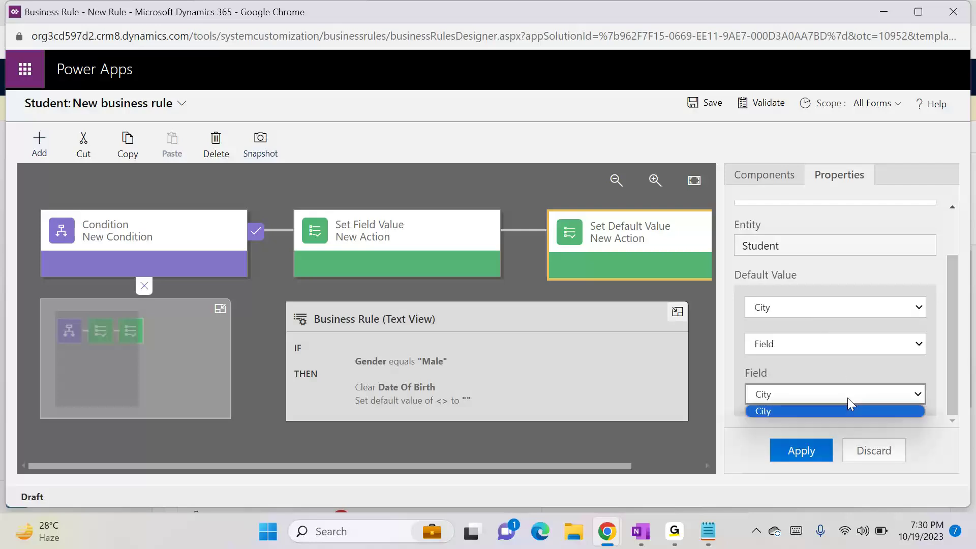
left_click(834, 397)
left_click(815, 344)
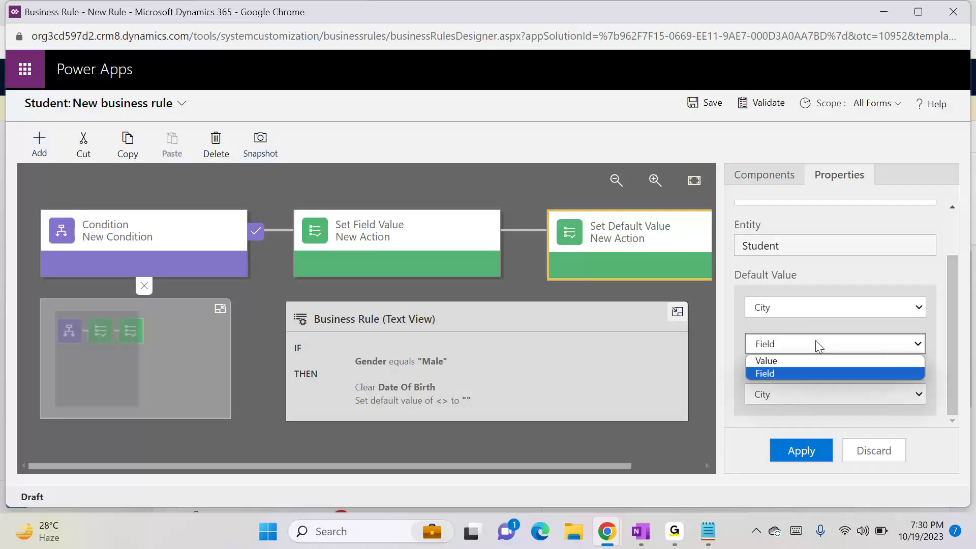
left_click(812, 394)
Step: Change the Set Default Value action to default the Name field from the Email field
left_click(793, 310)
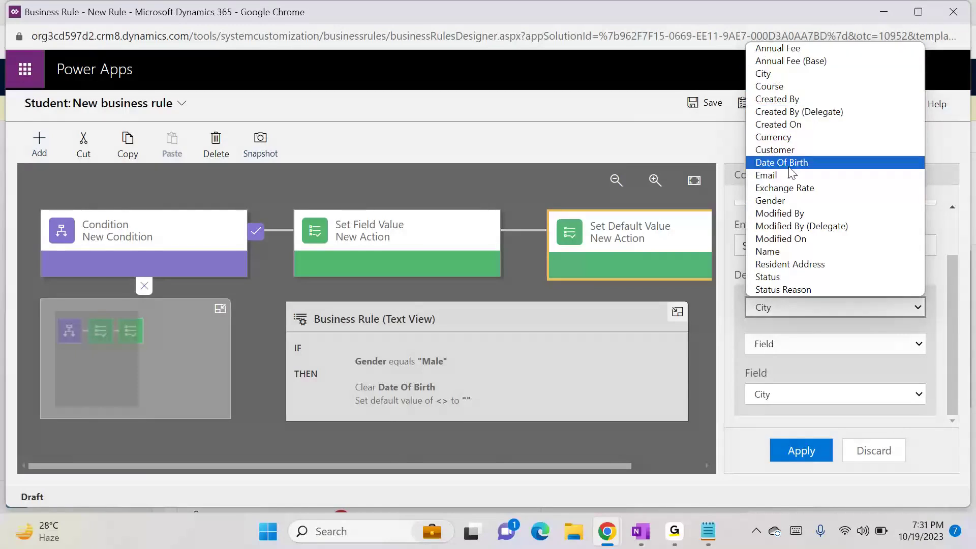
left_click(788, 251)
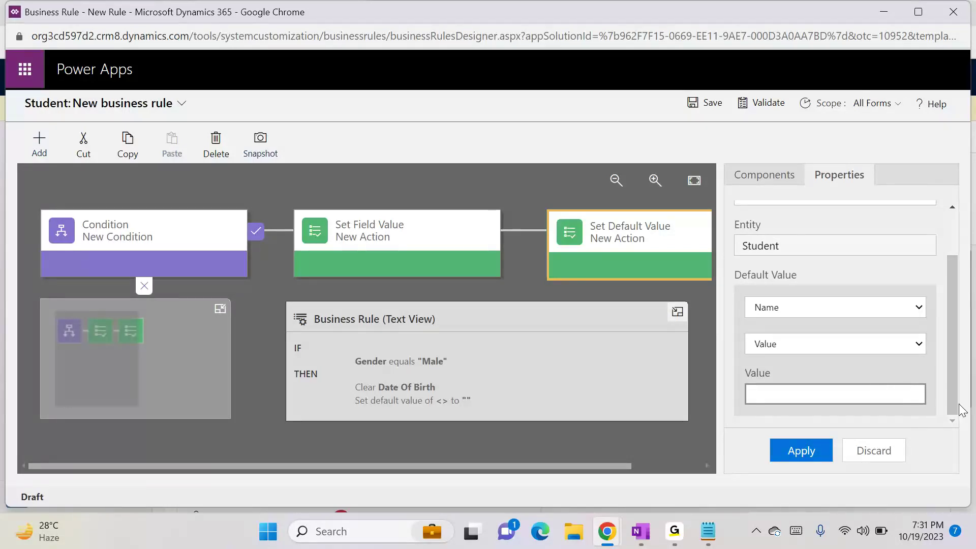
left_click(892, 397)
left_click(844, 344)
left_click(784, 370)
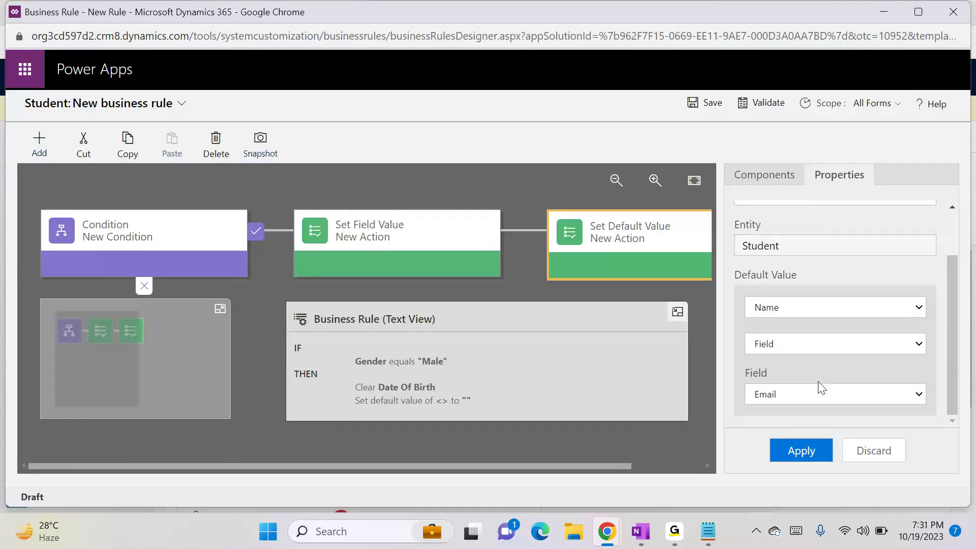
left_click(858, 392)
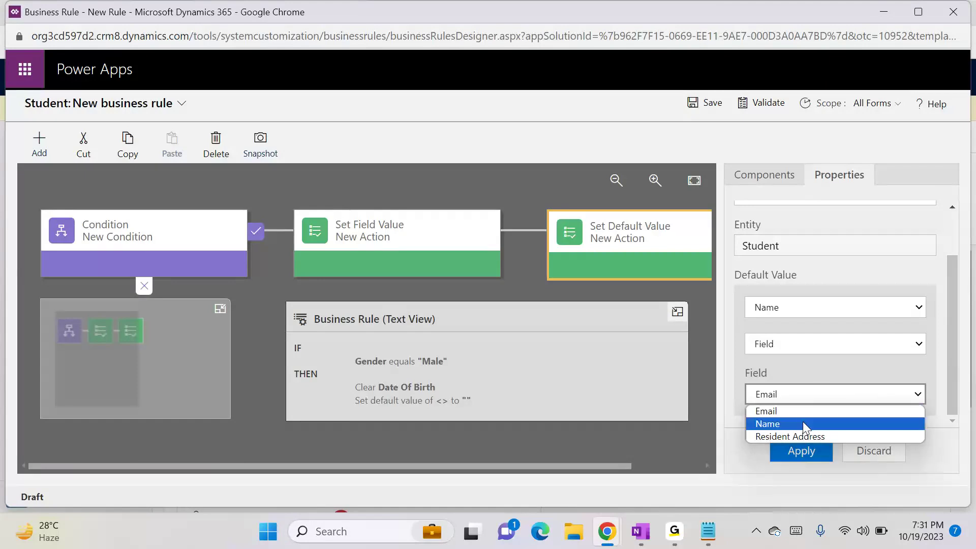
left_click(789, 412)
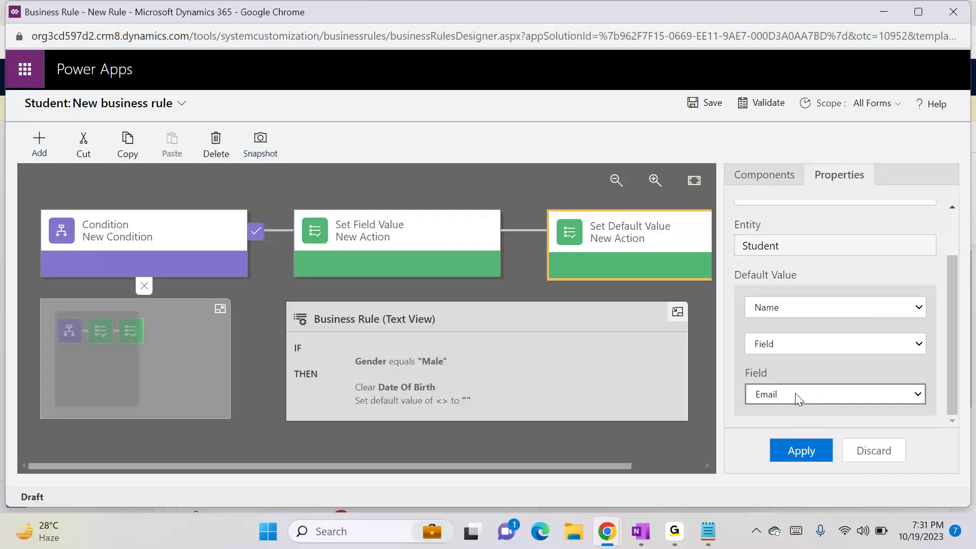
Step: Switch the Name default's source type to Value and back to Field with Email, and try to apply and save it
left_click(785, 342)
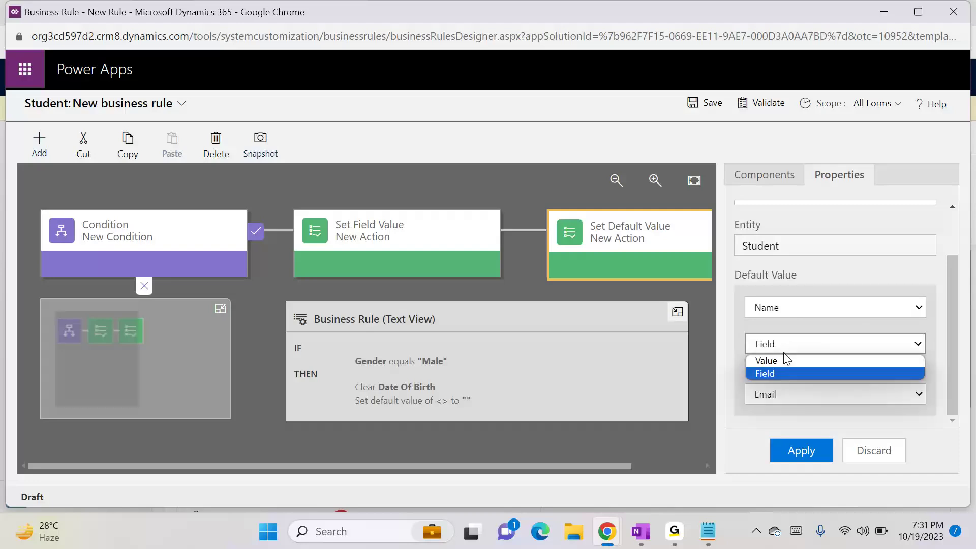
left_click(785, 362)
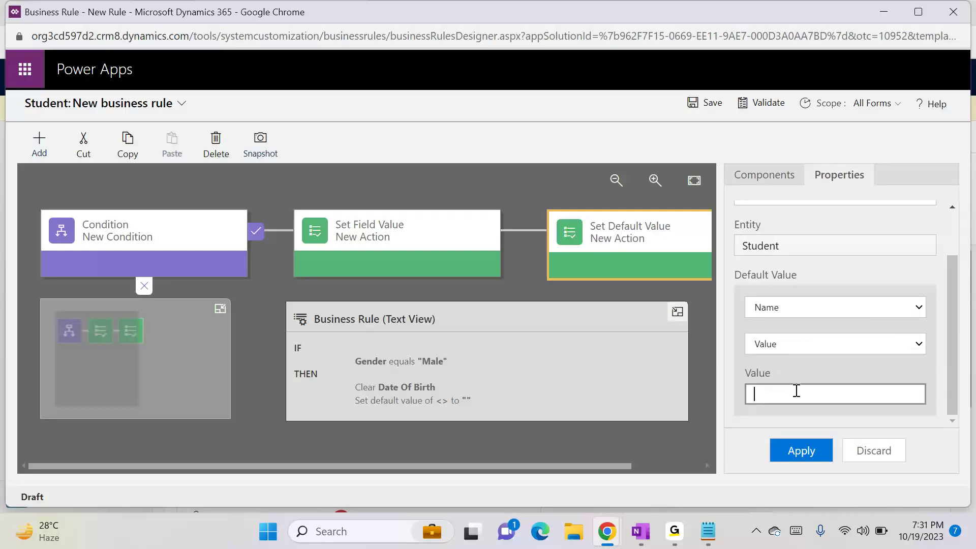
left_click(781, 347)
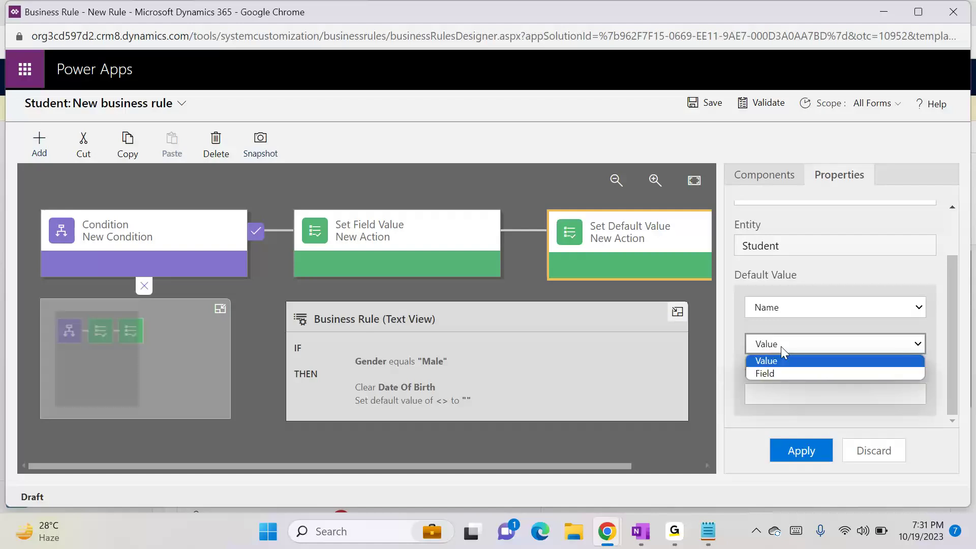
left_click(773, 372)
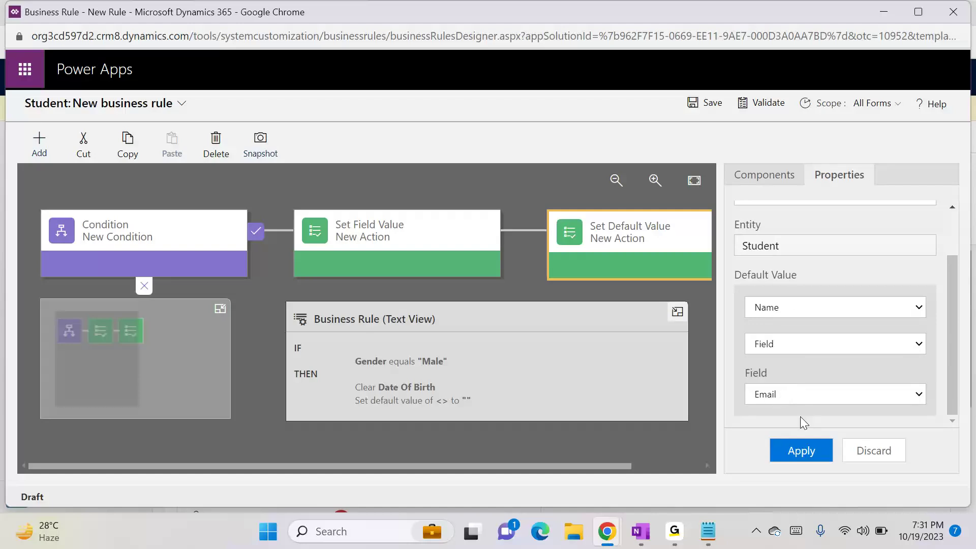
left_click(803, 448)
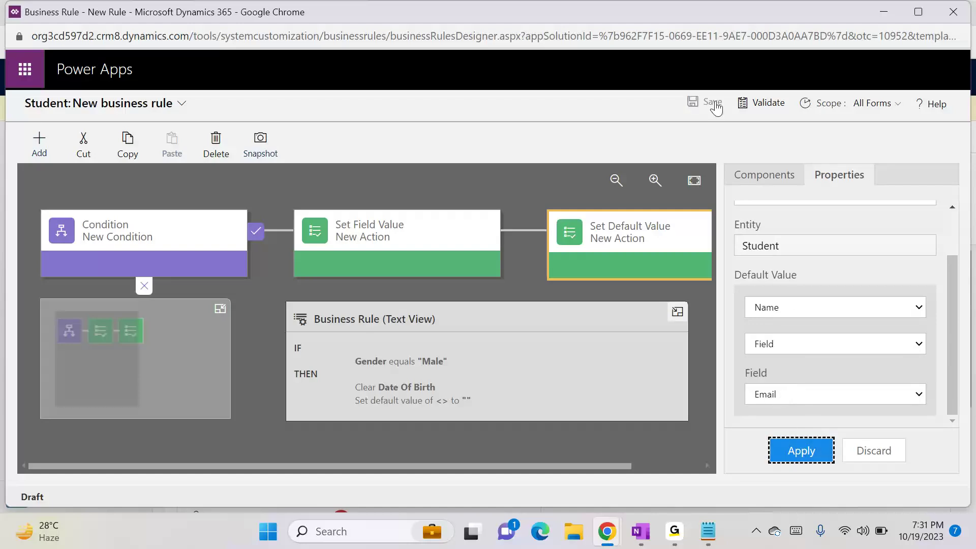
left_click(713, 103)
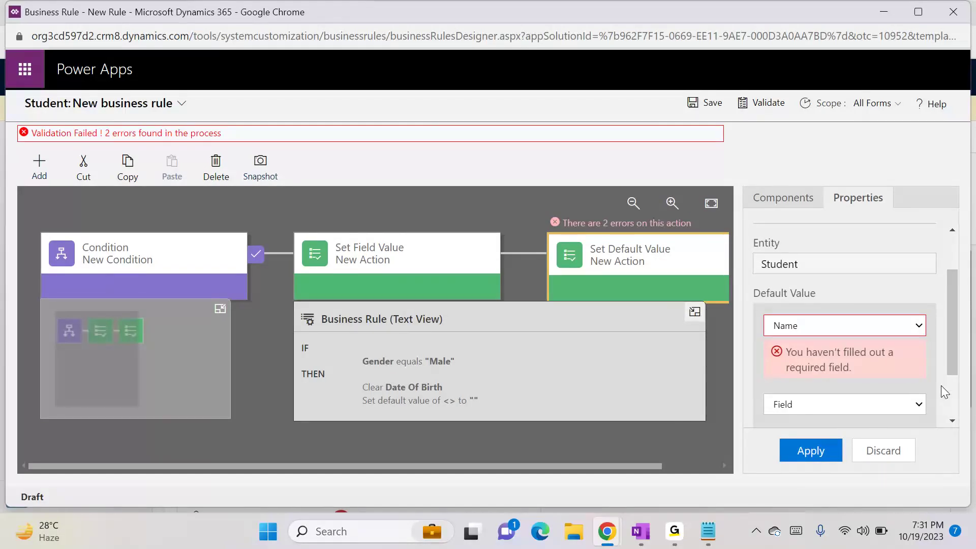
scroll(948, 398, "down", 2)
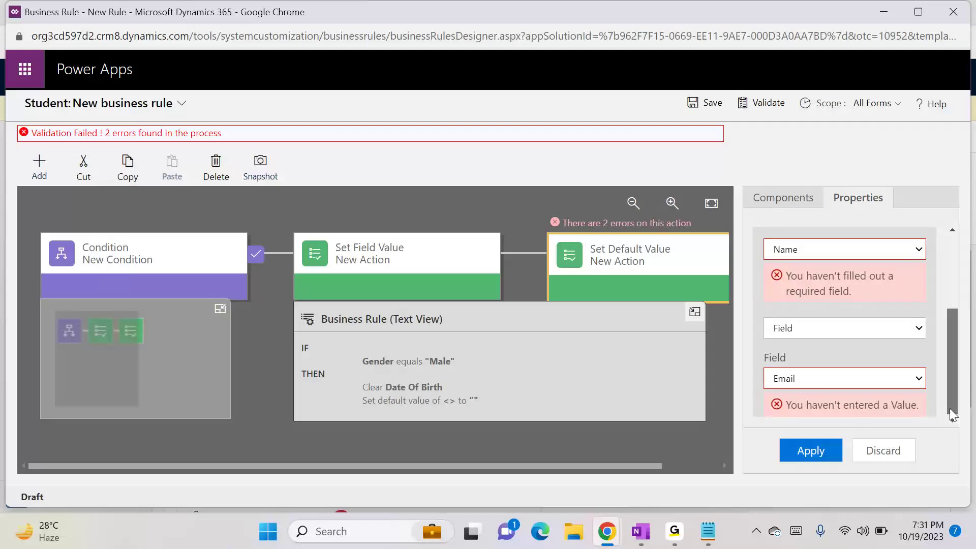
left_click(827, 453)
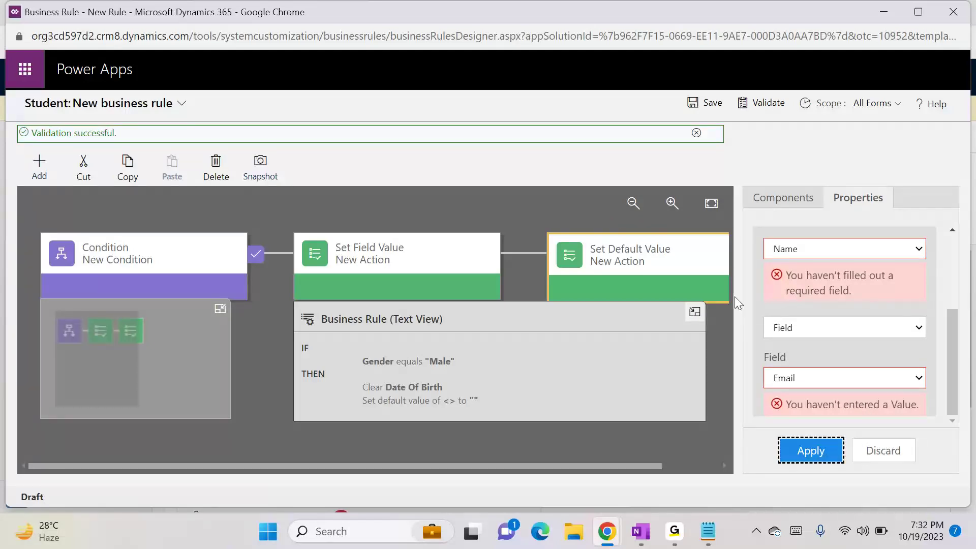
Step: Change the default value's target field to Date Of Birth
left_click_drag(953, 349, 950, 288)
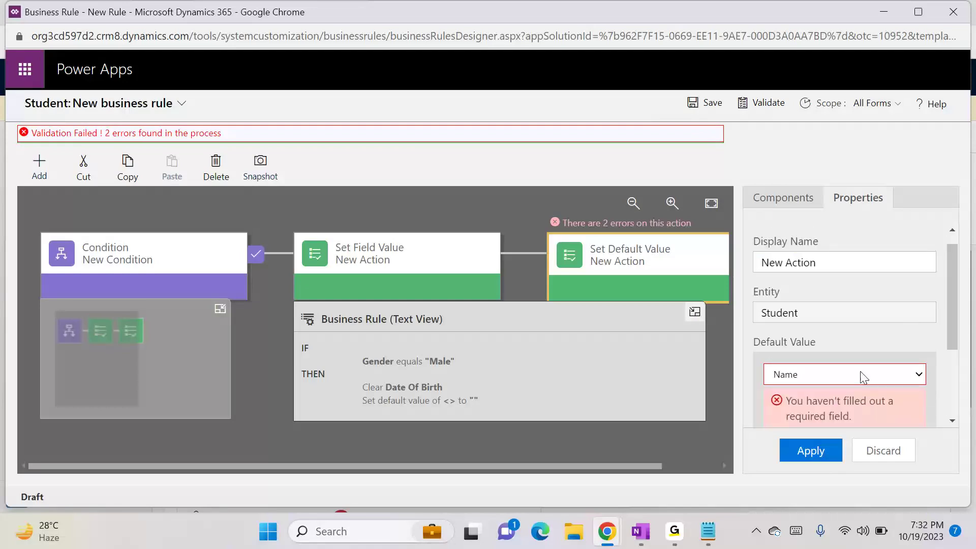
left_click(845, 380)
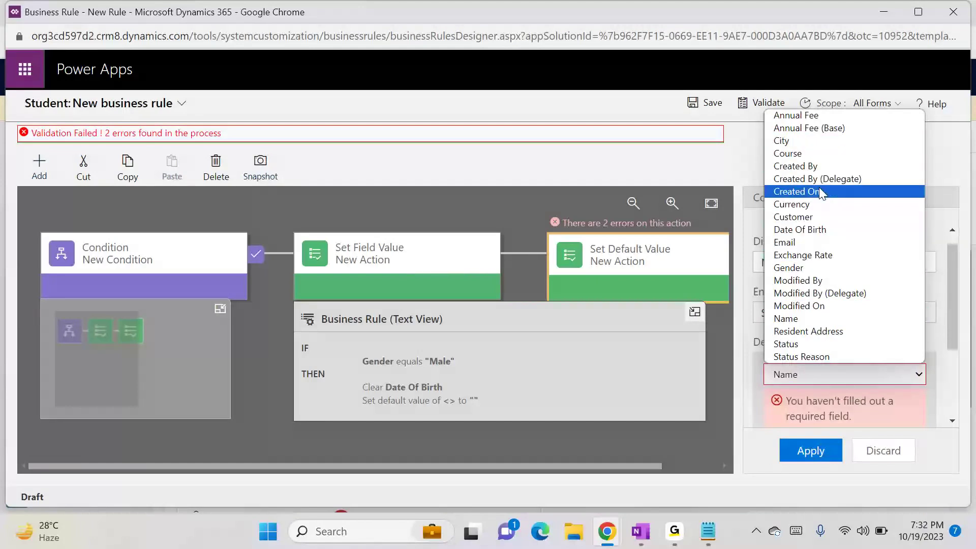
left_click(816, 230)
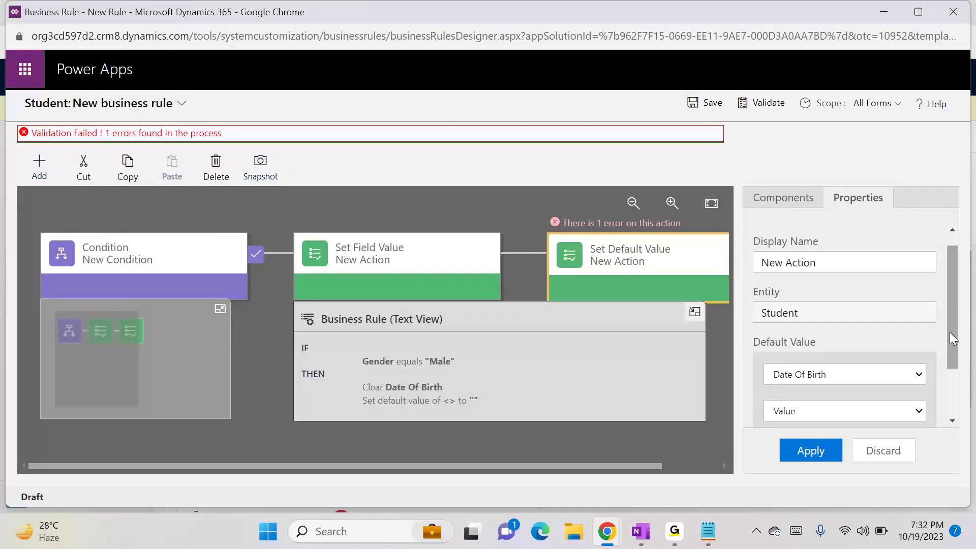
mouse_move(953, 339)
left_mouse_down()
mouse_move(959, 385)
mouse_move(947, 340)
left_mouse_up()
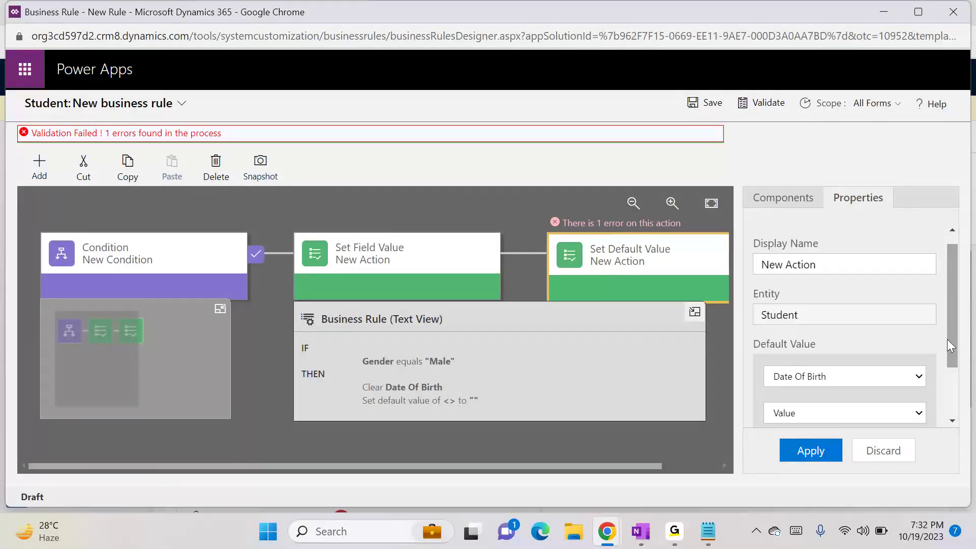
Step: Configure the Set Default Value action to default Email from the Name field and apply it
left_click(865, 373)
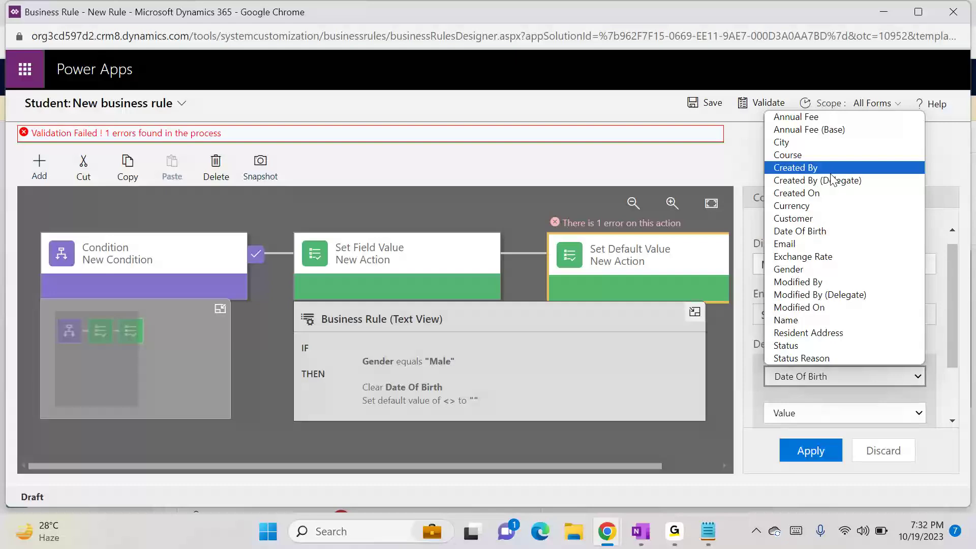
left_click(808, 244)
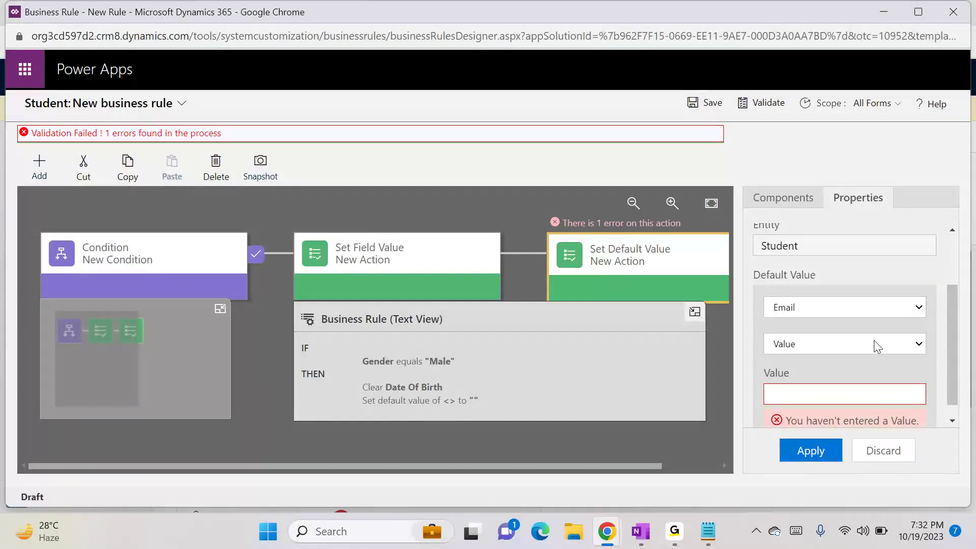
left_click(878, 347)
left_click(798, 371)
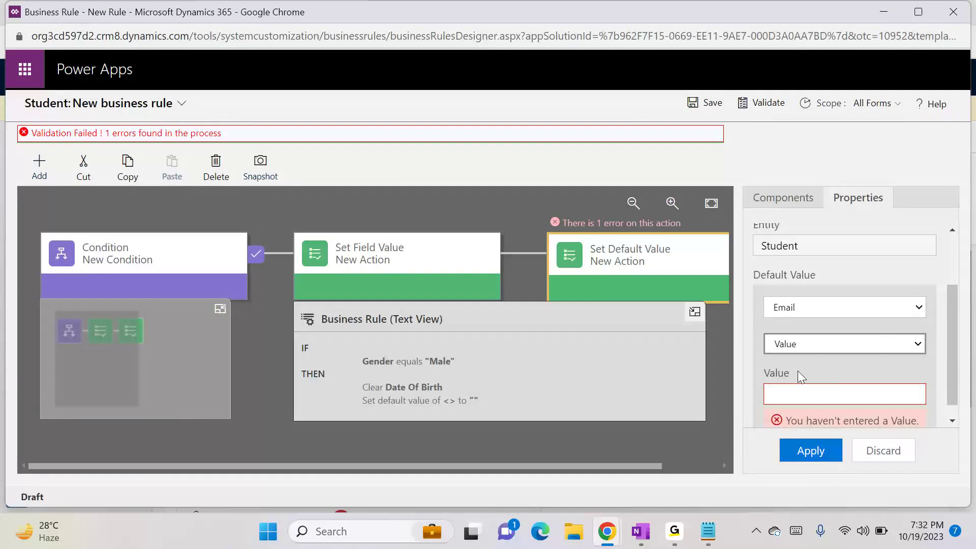
left_click(840, 399)
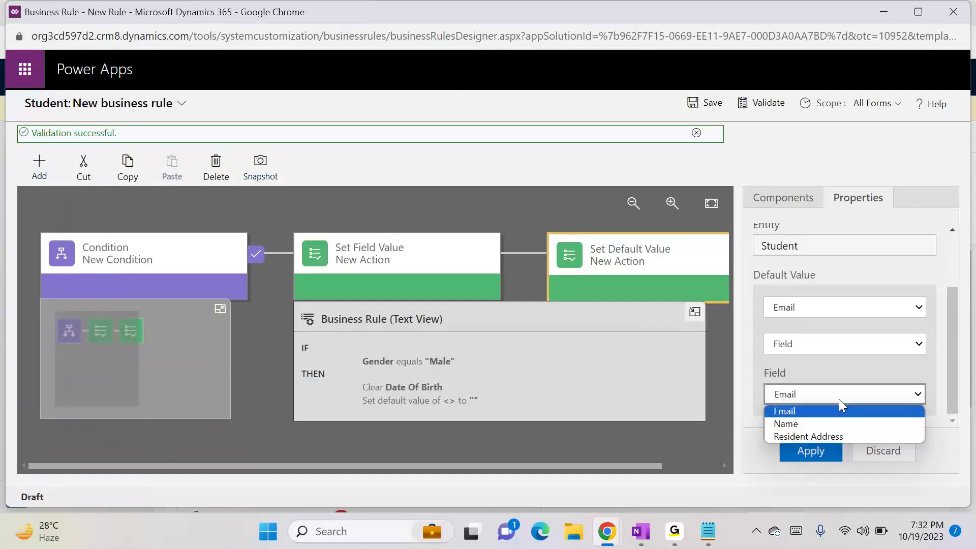
left_click(811, 420)
left_click(810, 450)
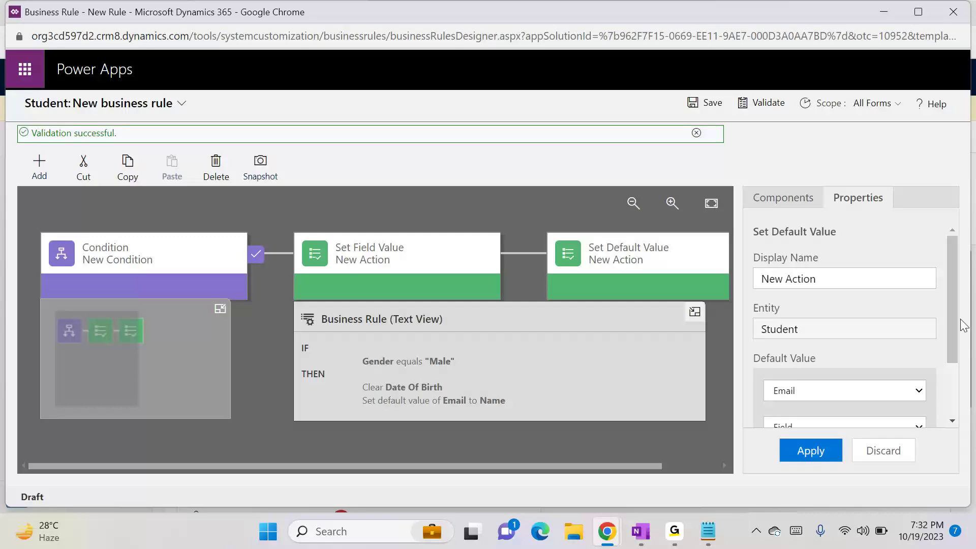
Step: Review the applied default value settings, and validate and save the business rule
left_click_drag(951, 330, 961, 403)
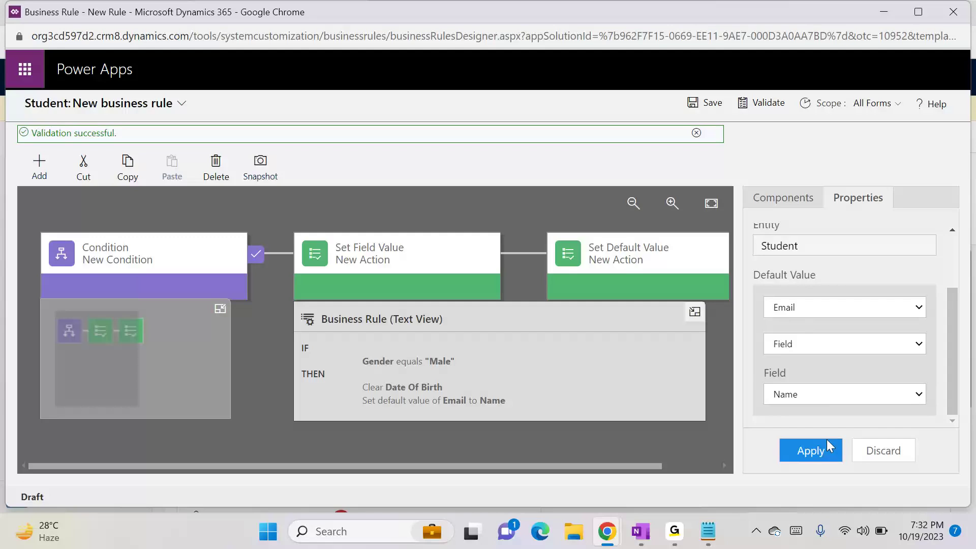
left_click(766, 104)
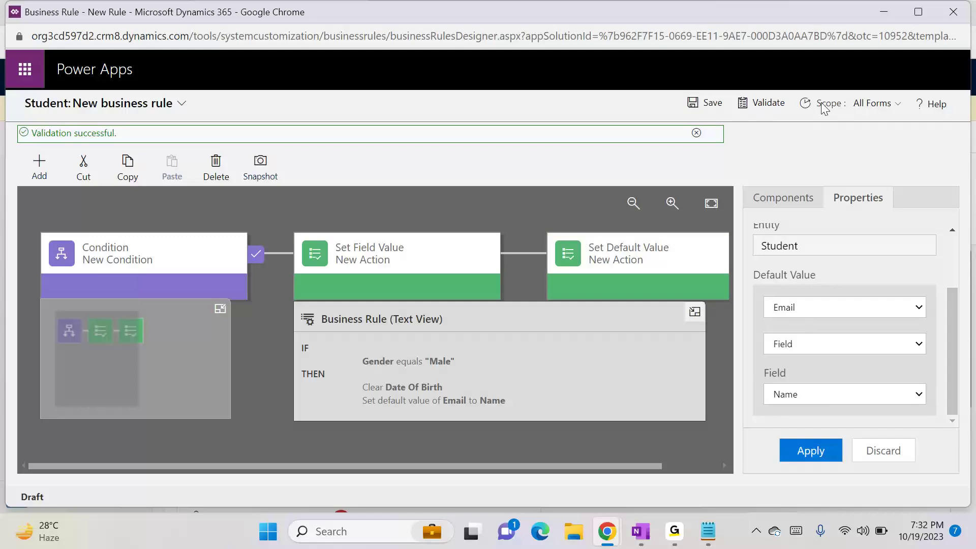
left_click(697, 108)
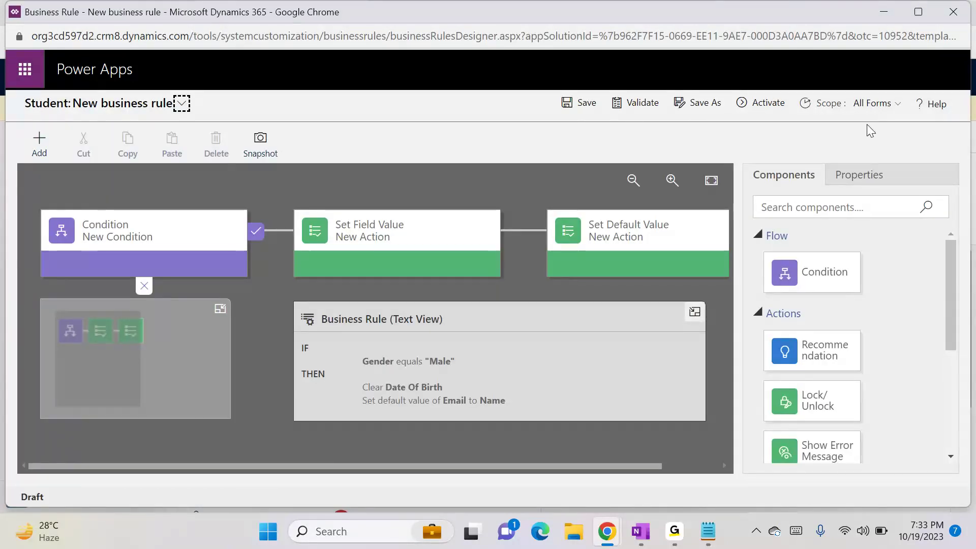
Step: Start activating the business rule and cancel the activation confirmation
left_click(779, 103)
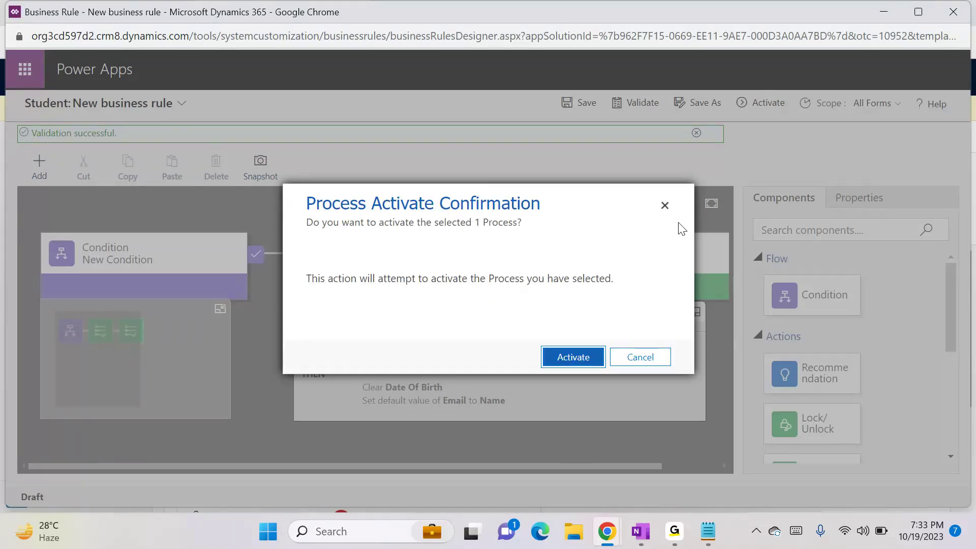
left_click(641, 358)
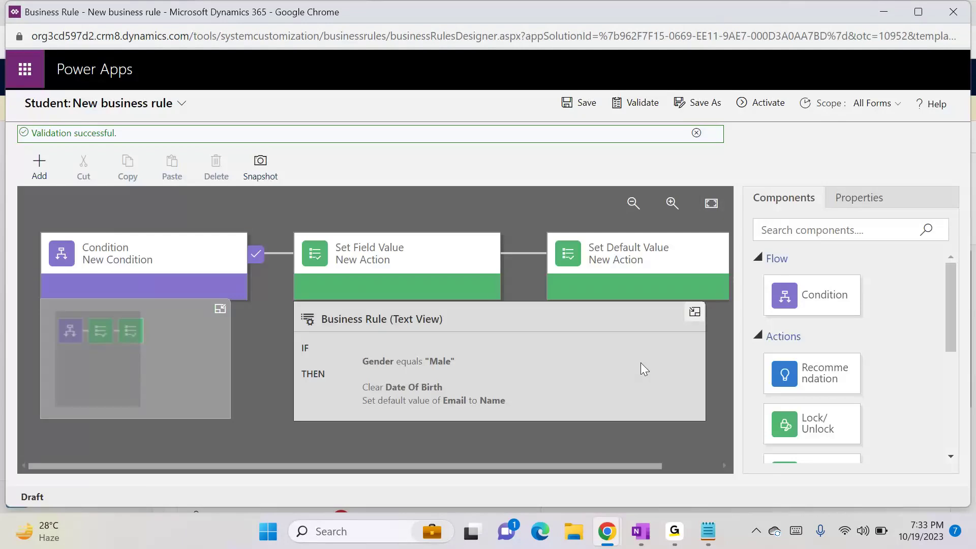
Step: Change the Gender condition's value to Female and apply it
left_click(184, 247)
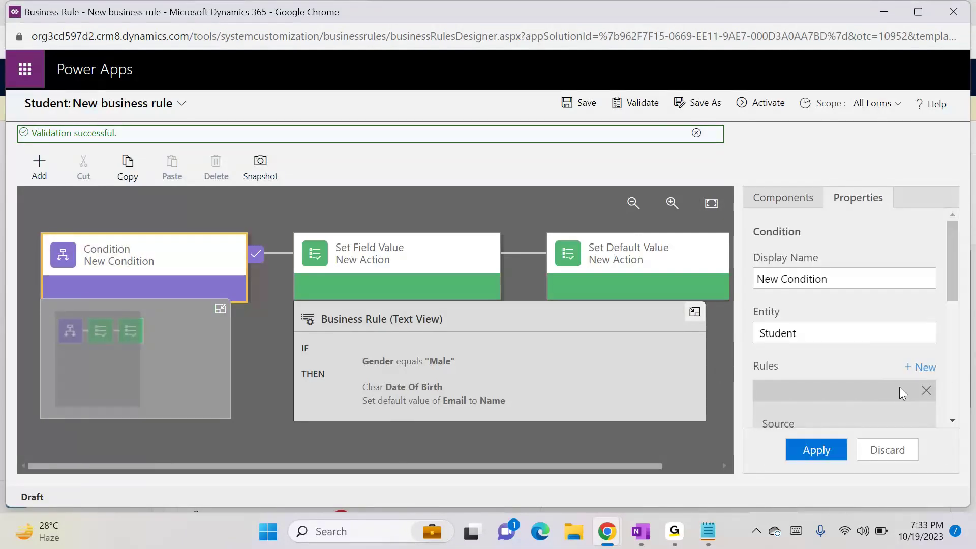
scroll(947, 364, "down", 4)
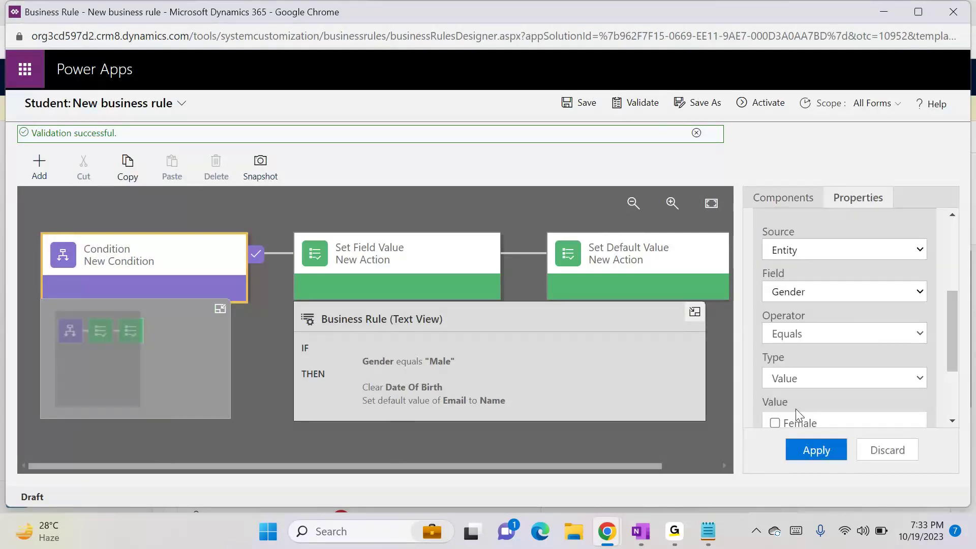
scroll(947, 388, "down", 2)
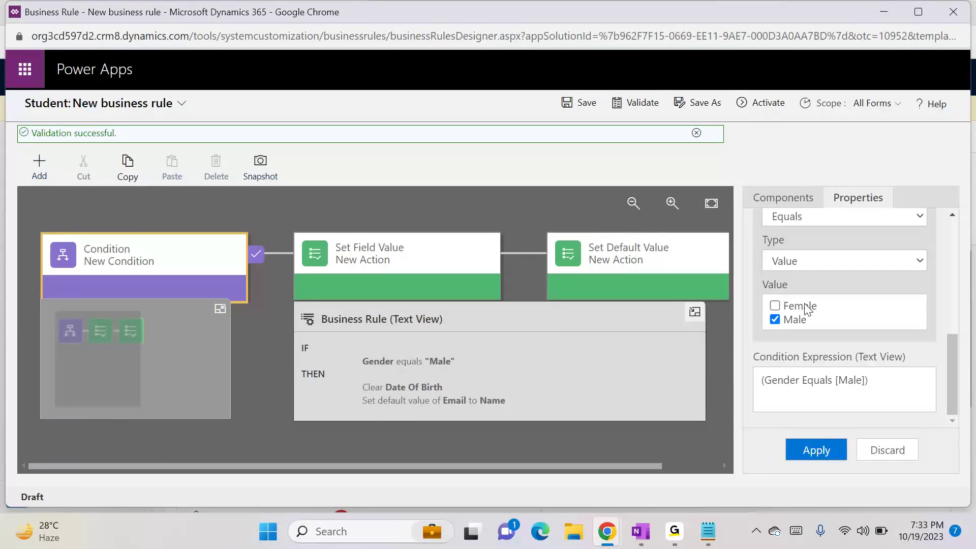
left_click(776, 306)
left_click(776, 320)
left_click(816, 450)
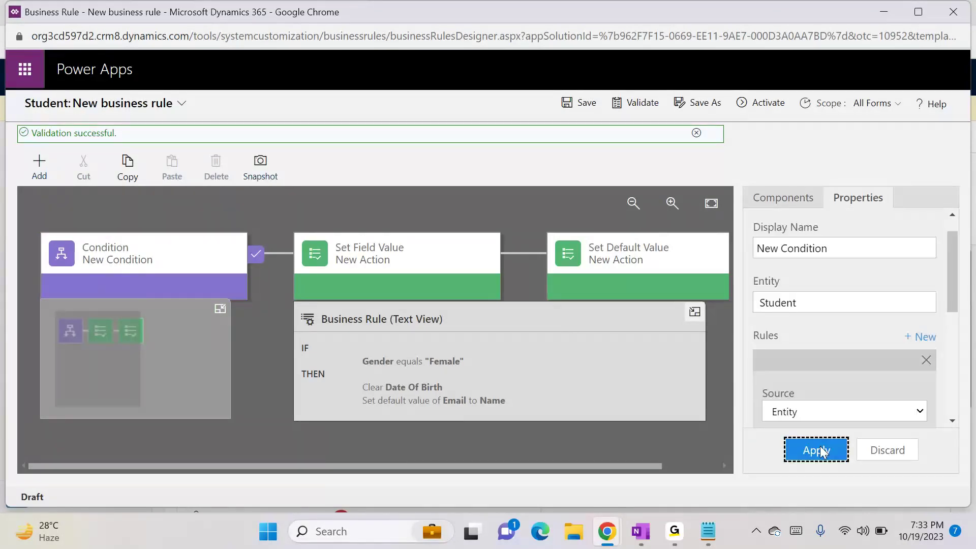
Step: Activate the business rule, confirm the activation, and switch to the Demo1 student record
left_click(751, 110)
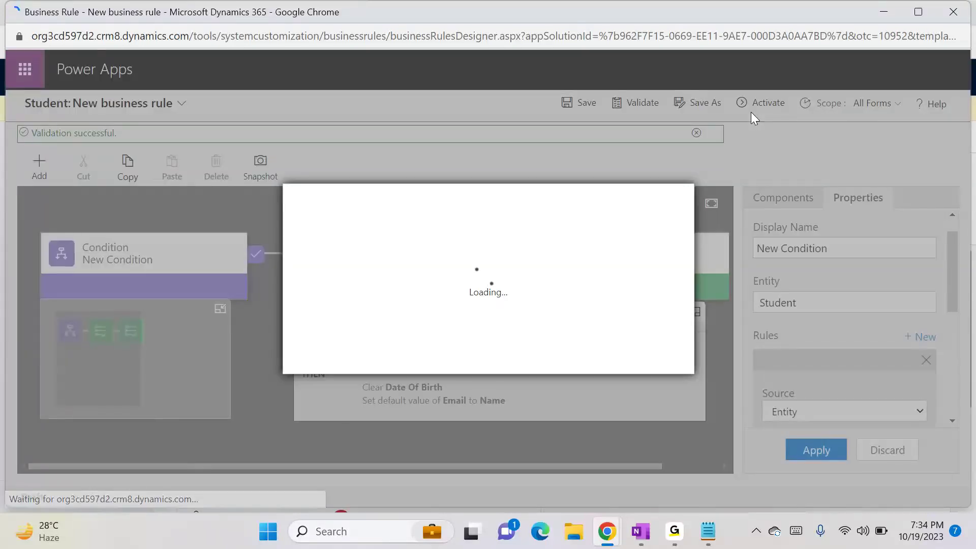
left_click(574, 357)
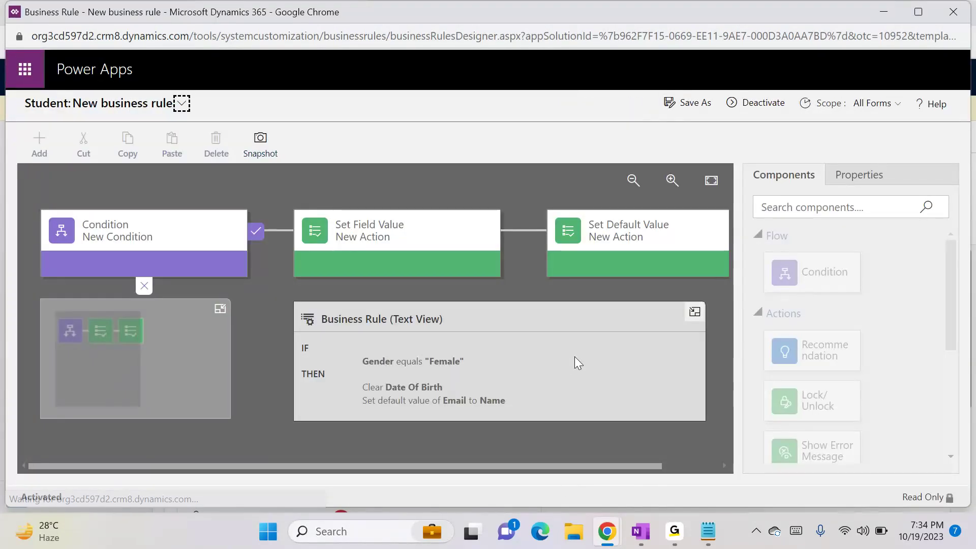
mouse_move(607, 531)
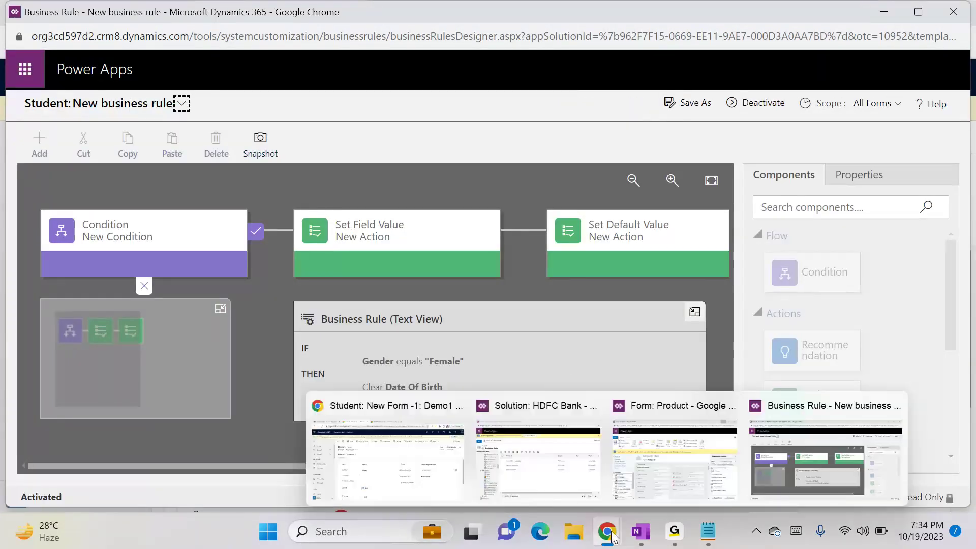
left_click(405, 467)
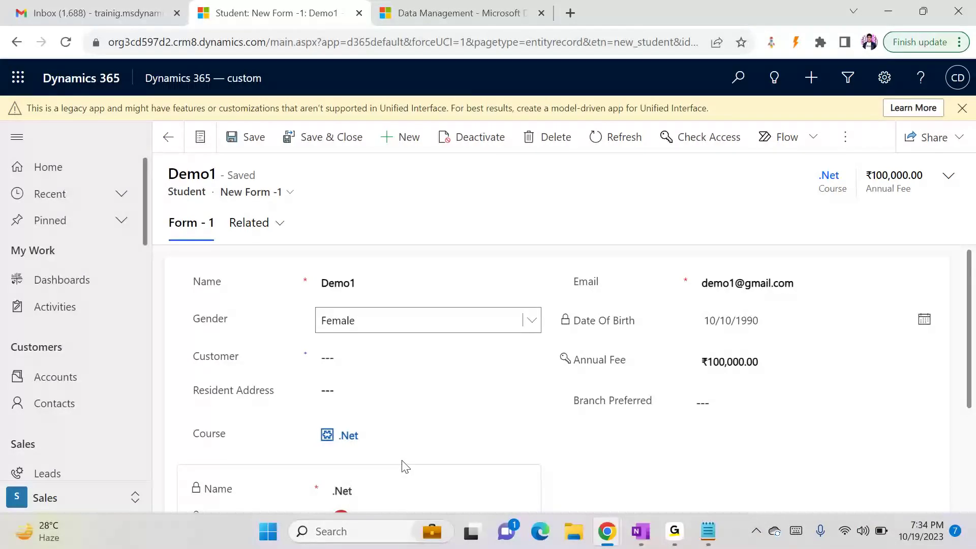
Step: Set the Demo1 record's Gender to Male, save the record, and reload the page
left_click(391, 326)
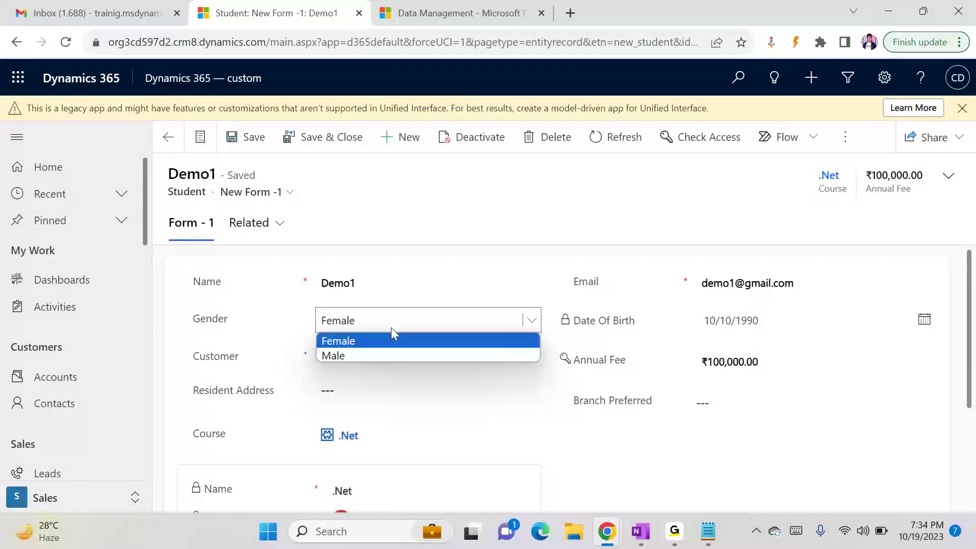
left_click(344, 356)
key("ctrl+s")
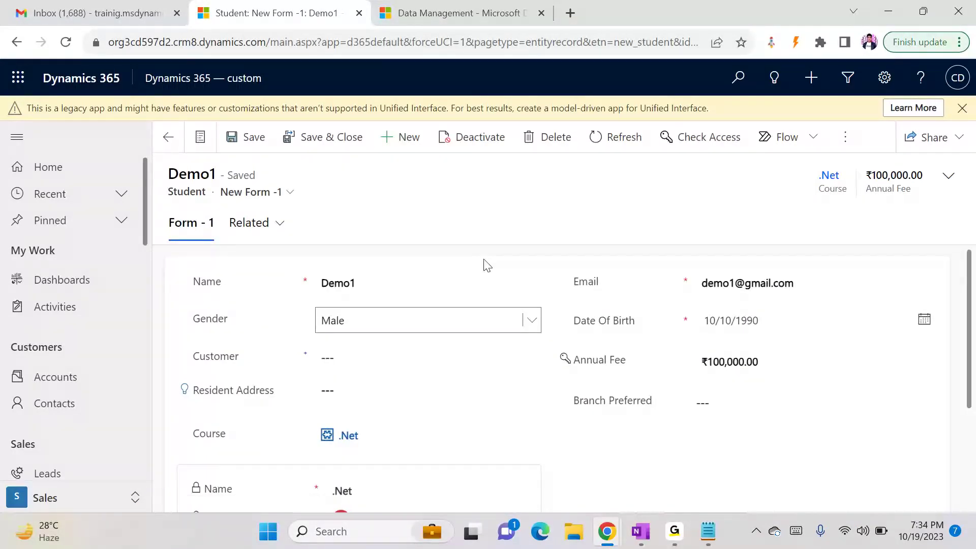
key("F5")
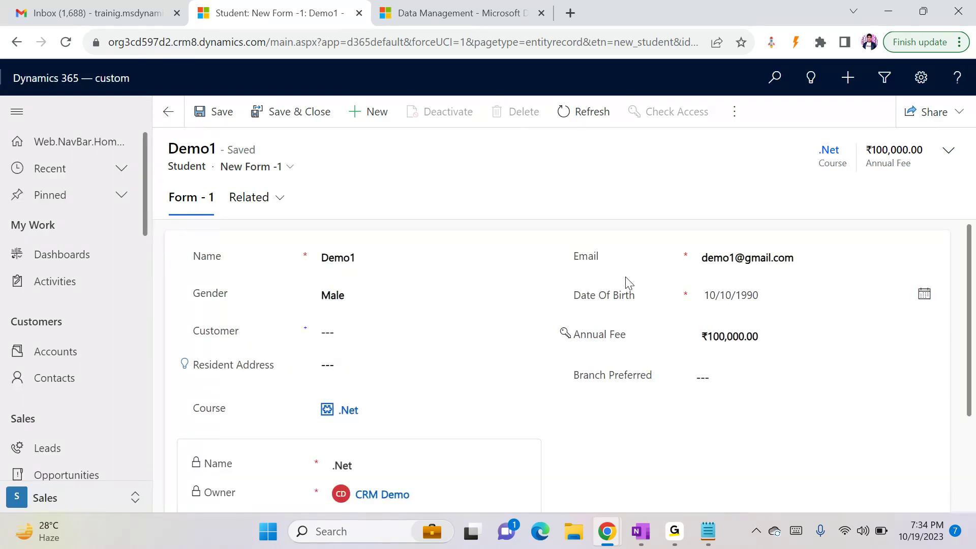
Step: Test the rule by setting the Demo1 record's Gender to Female and refreshing the record
left_click(349, 255)
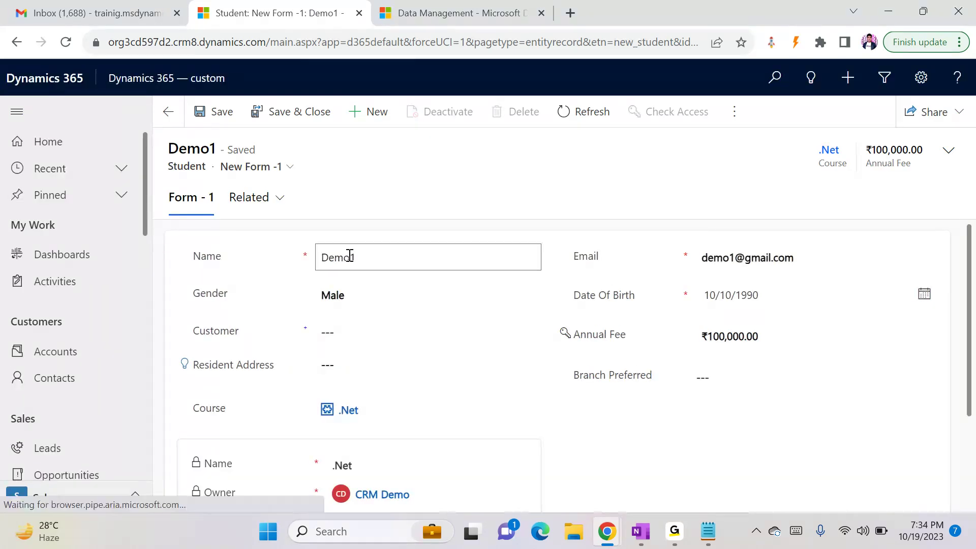
left_click(345, 288)
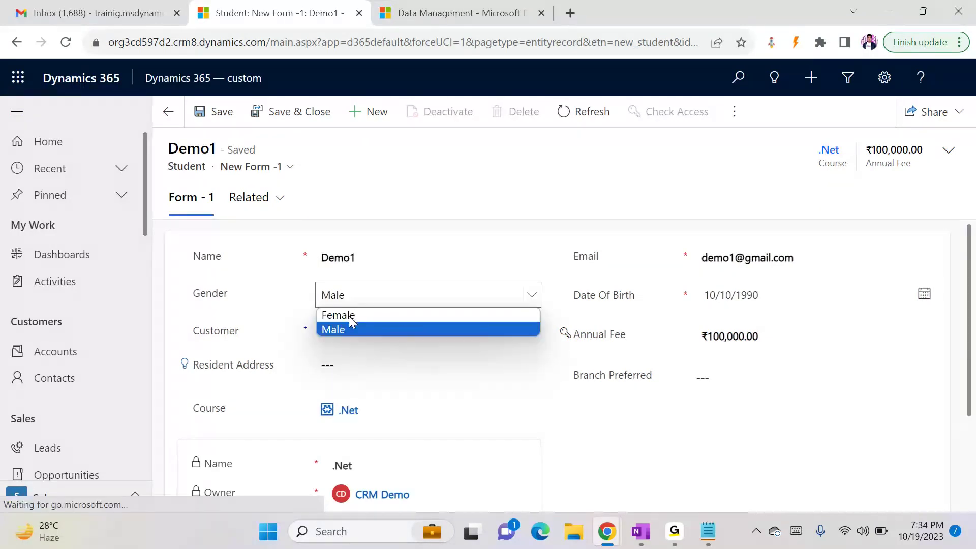
left_click(355, 339)
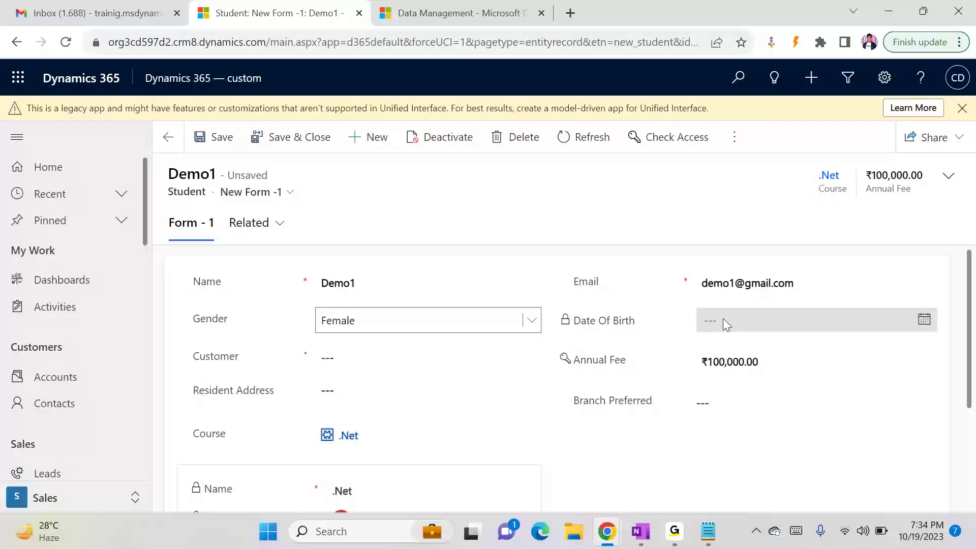
left_click(604, 148)
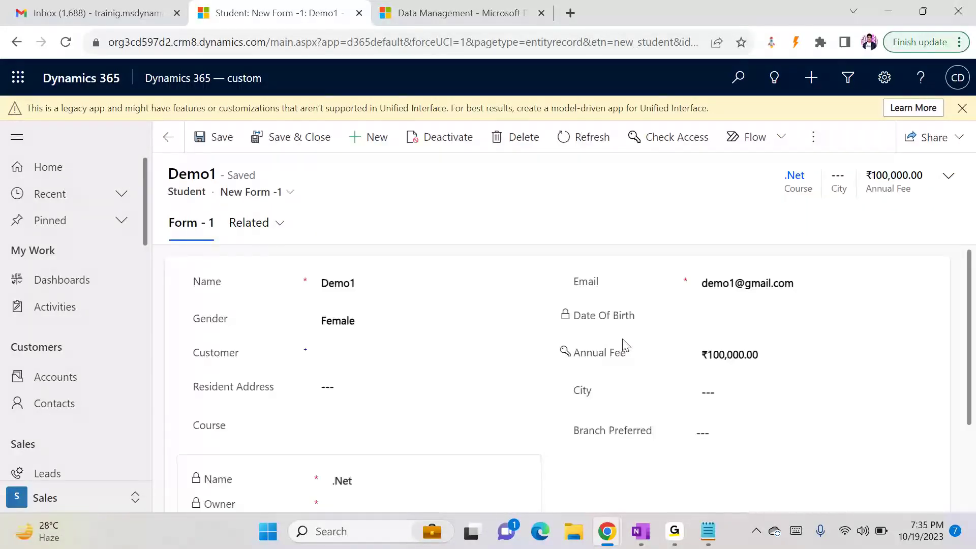
Step: Change the record's Name to werwerer, set Gender to Male, pick a date of birth, and save
double_click(396, 282)
type("werwerer")
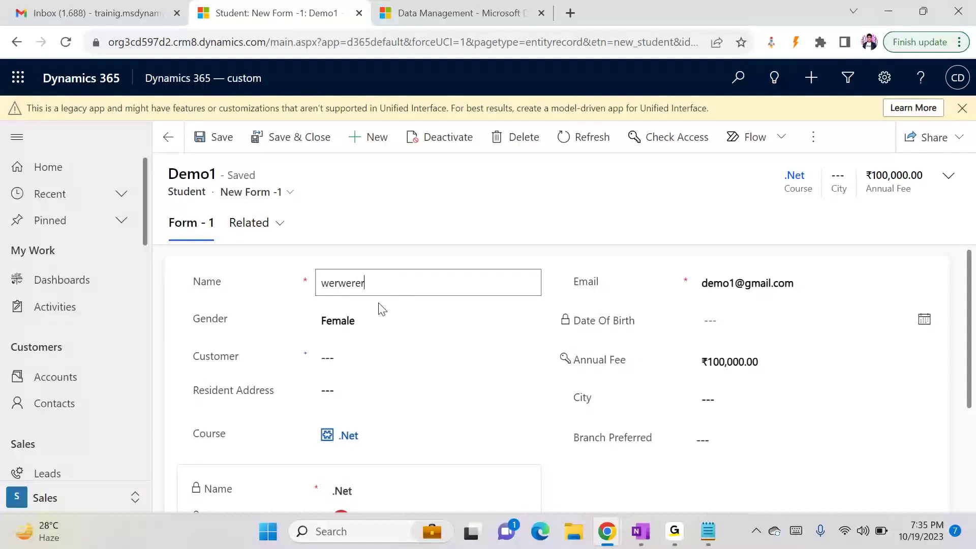
left_click(377, 319)
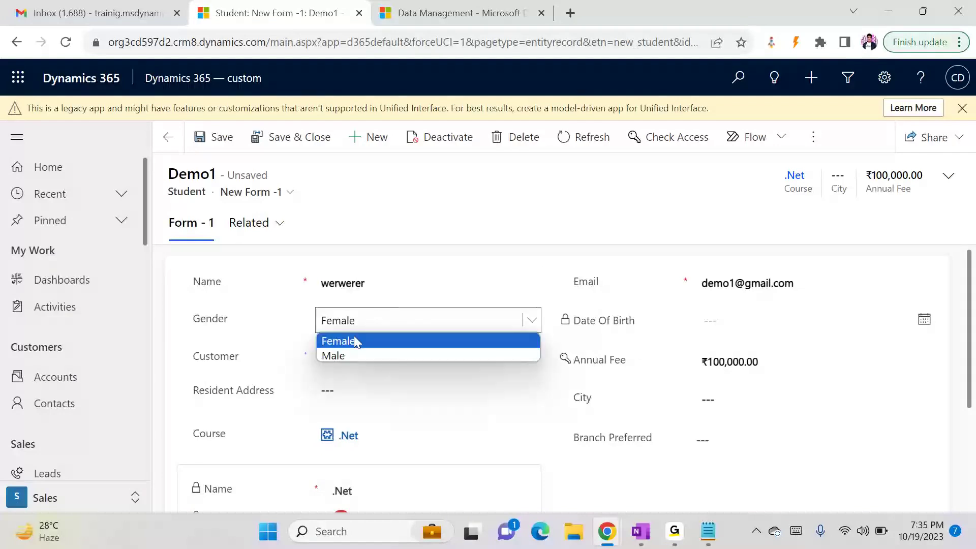
left_click(333, 354)
left_click(743, 317)
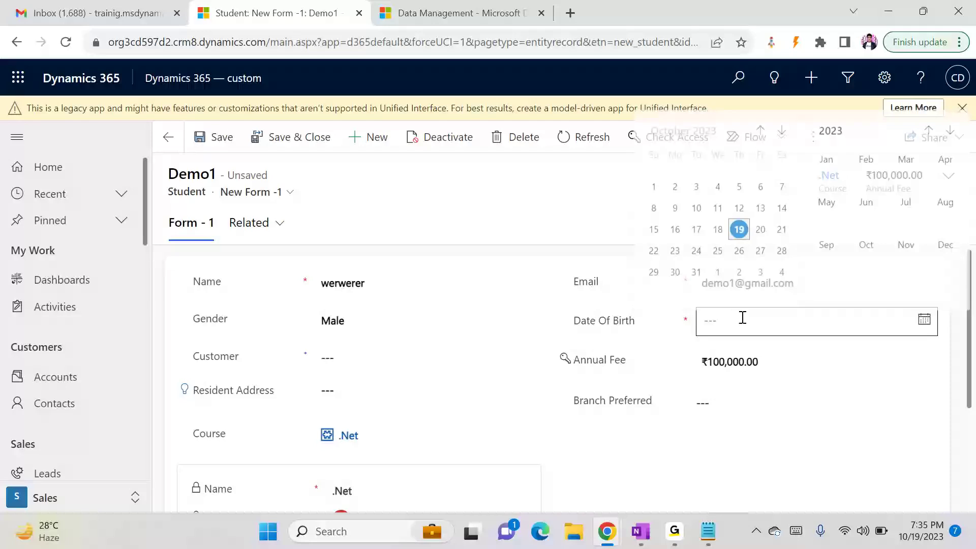
left_click(738, 226)
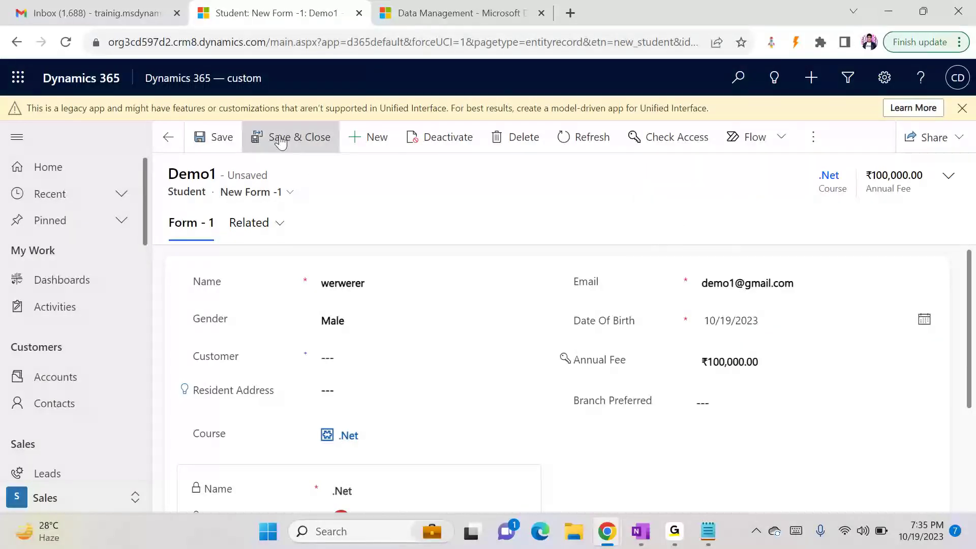
left_click(217, 137)
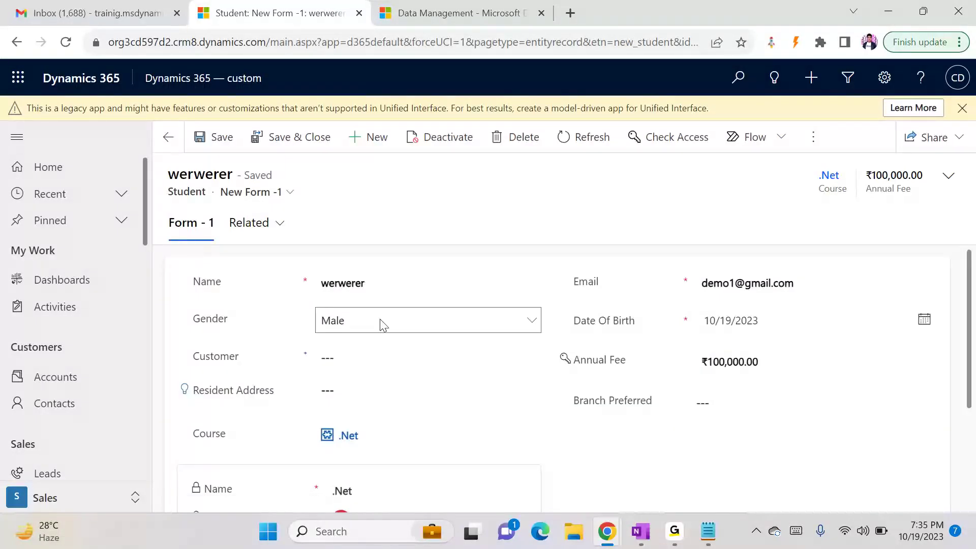
Step: Retest the rule by setting the werwerer record's Gender to Female and saving it
left_click(381, 322)
left_click(358, 341)
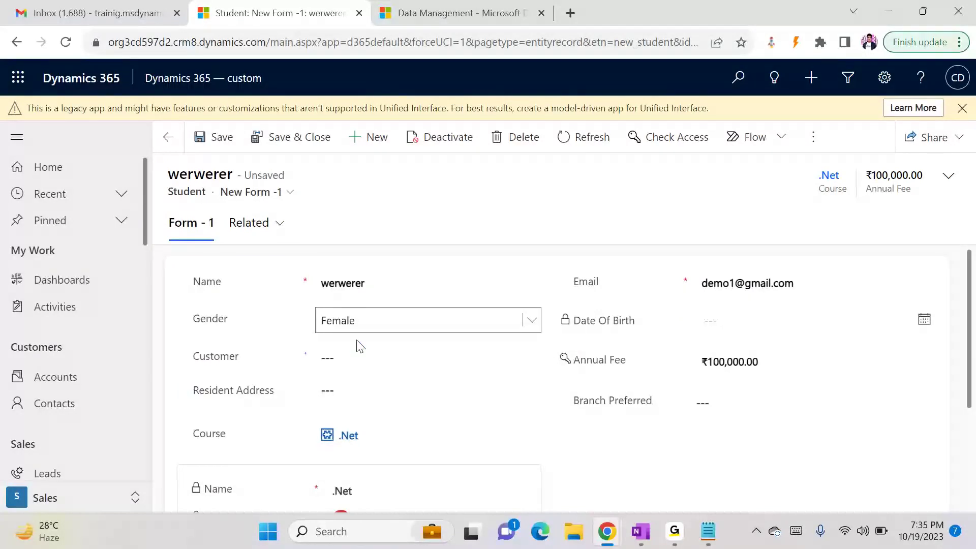
left_click(221, 142)
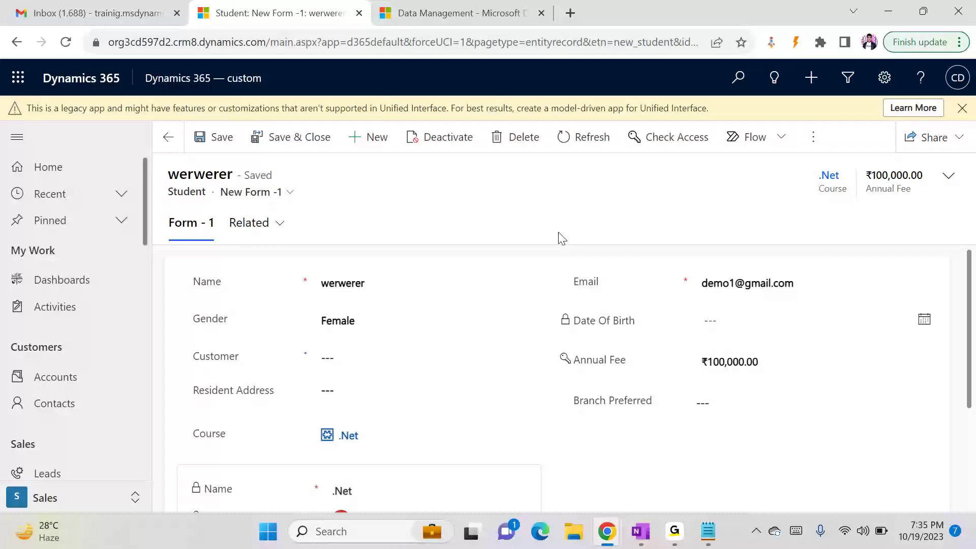
Step: Review the activated business rule's condition and actions, and compare them with the student record's Email field
mouse_move(606, 531)
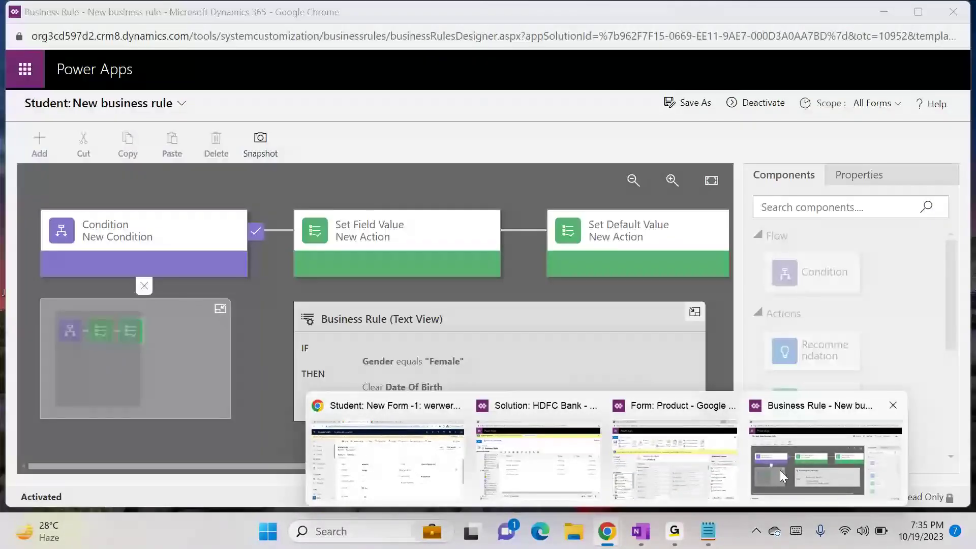
left_click(780, 470)
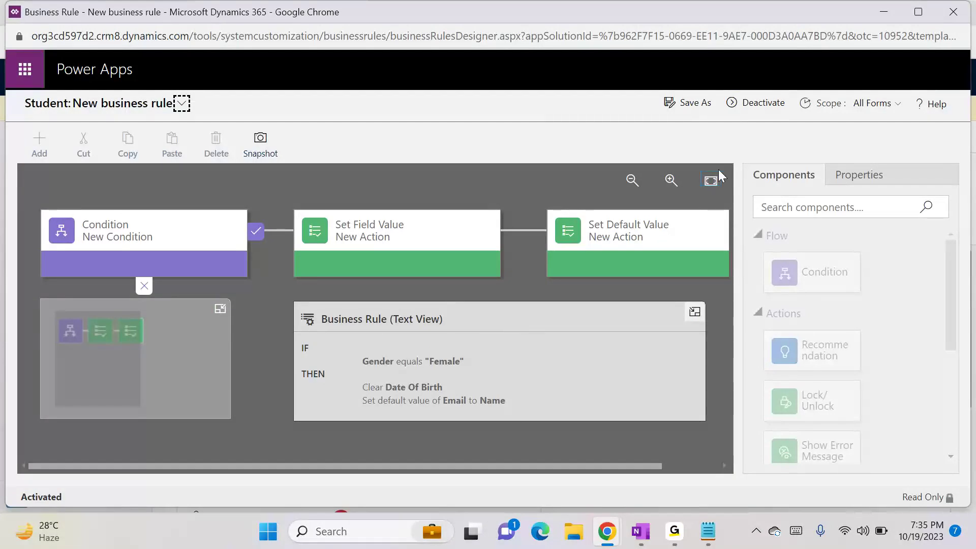
left_click(883, 12)
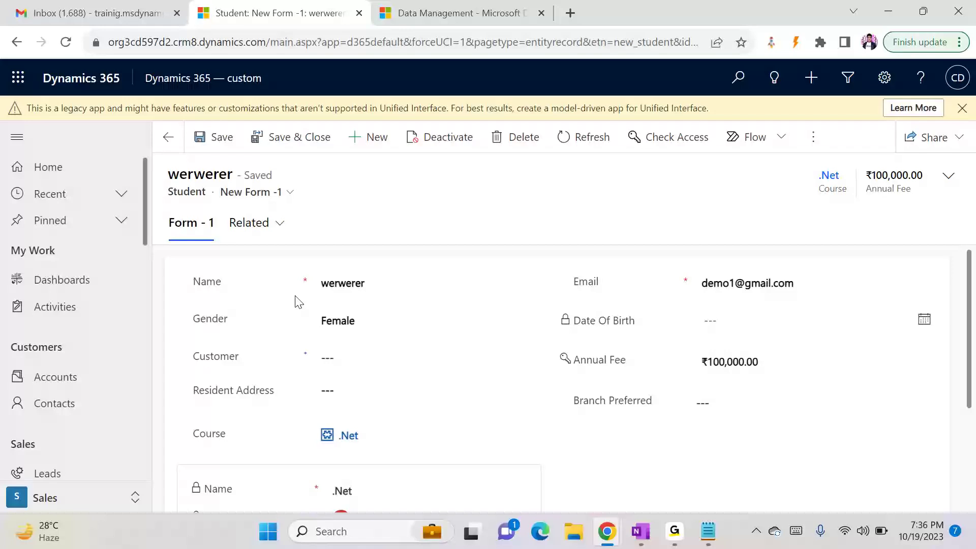
left_click(705, 291)
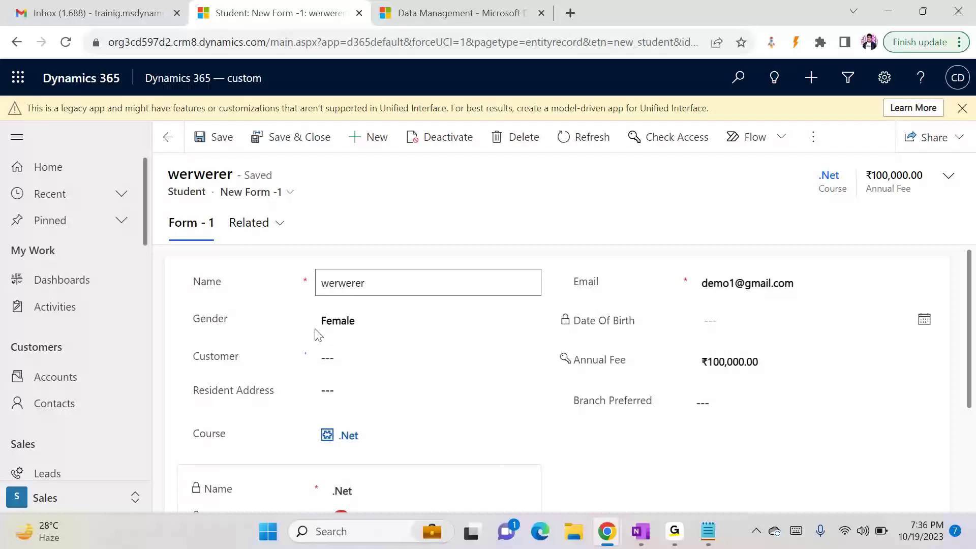
Step: Close the activated rule's designer and start a new Student business rule from the HDFC Bank solution
key("alt+Tab")
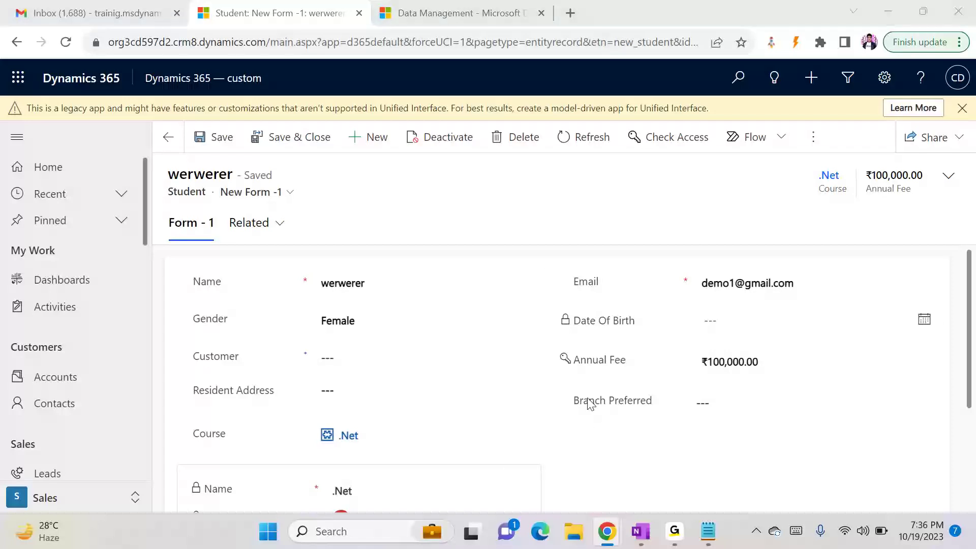
left_click(944, 13)
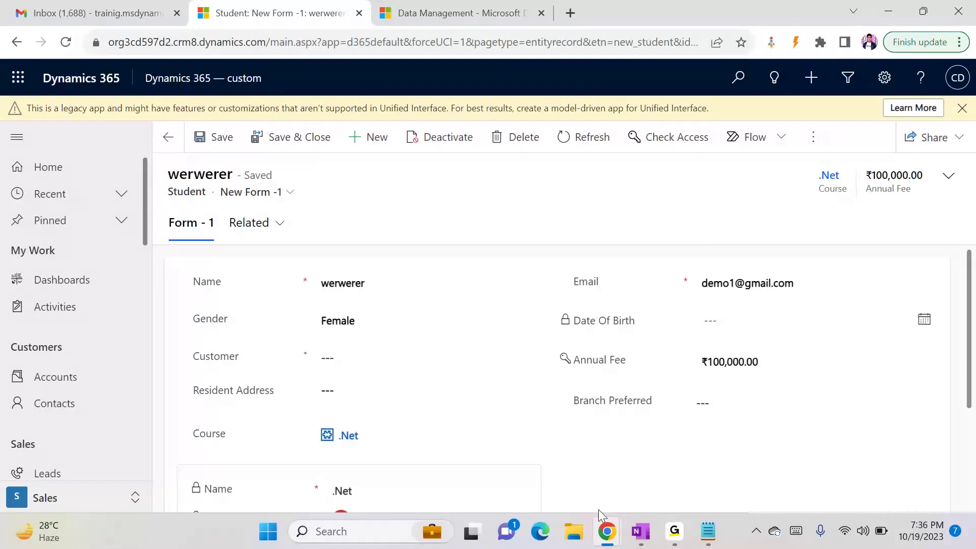
left_click(708, 531)
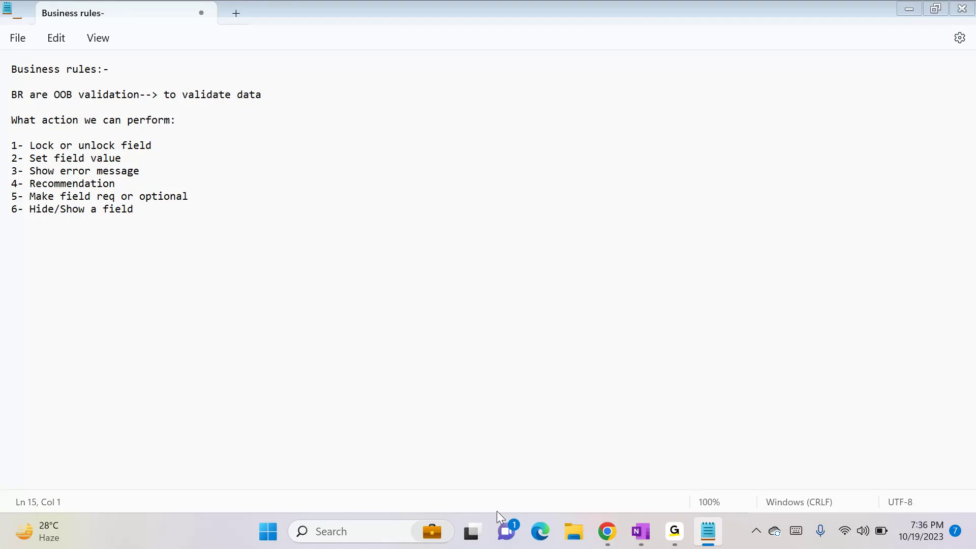
mouse_move(607, 531)
left_click(609, 480)
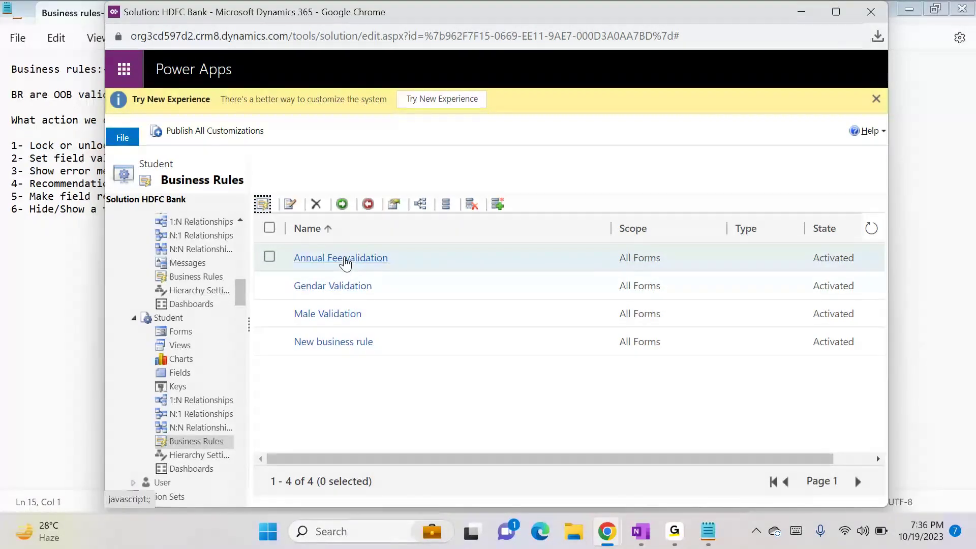
left_click(262, 204)
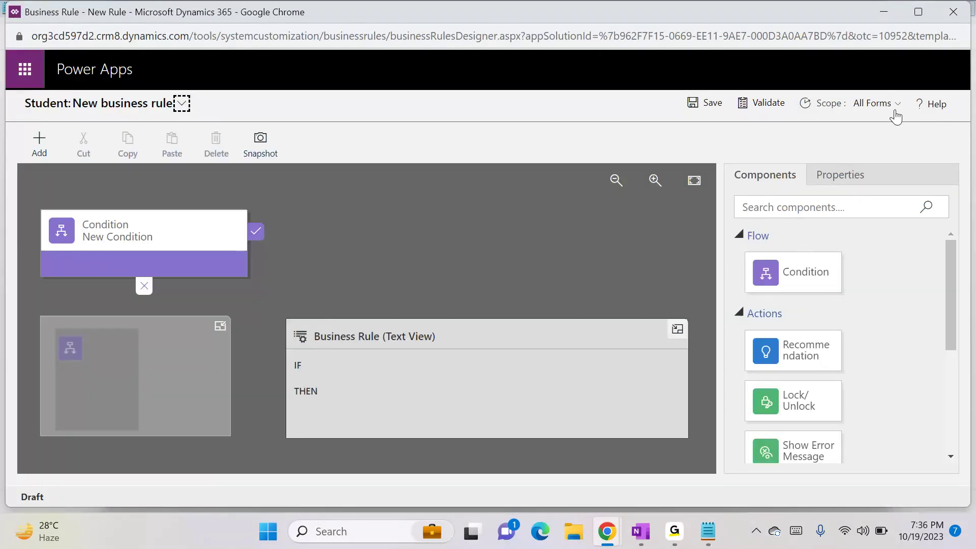
Step: Switch to the Notepad notes and add the heading "Scope:-" below the list of business rule actions
key("alt+Tab")
key("alt+Tab")
key("alt+Tab")
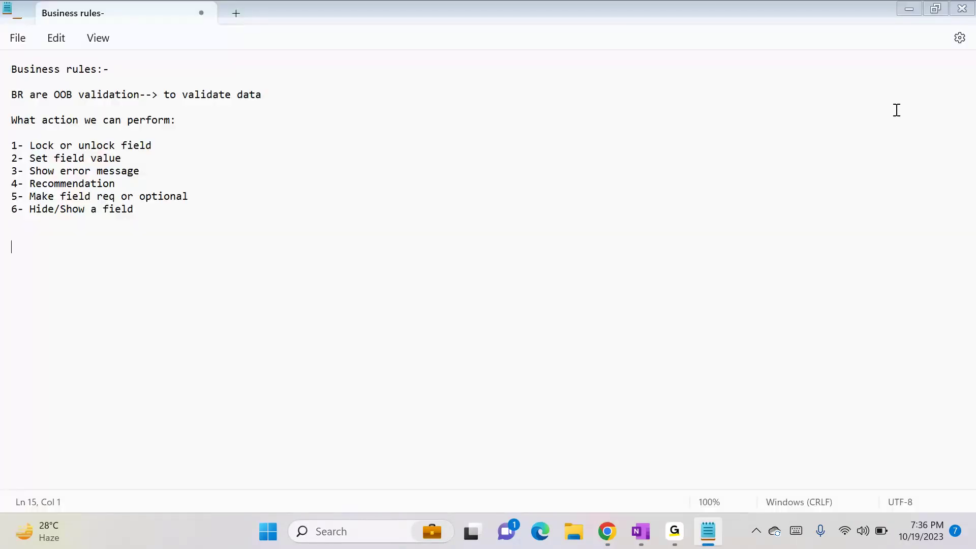
type("ope:-")
Step: List the Student entity's forms in the HDFC Bank solution, and switch the werwerer record to New Form - 2
key("alt+Tab")
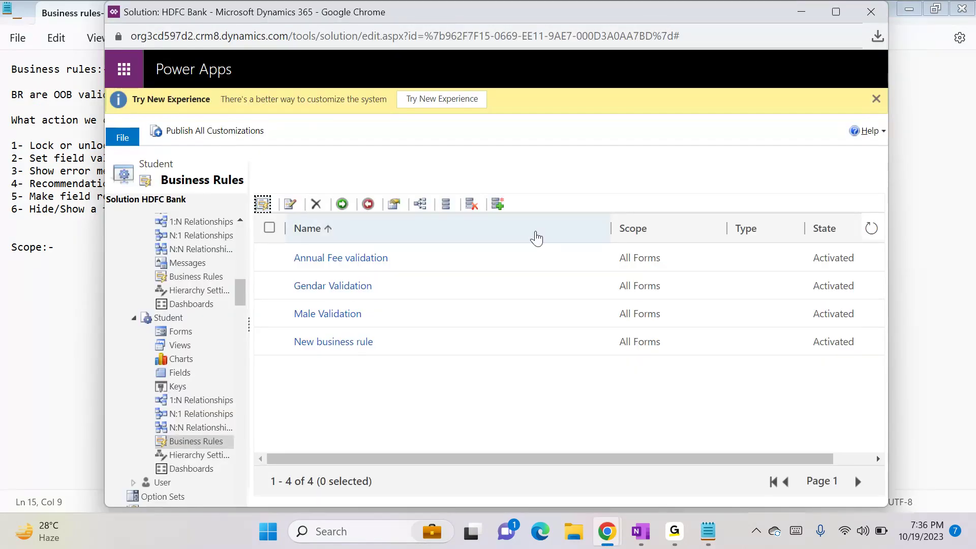
left_click(175, 334)
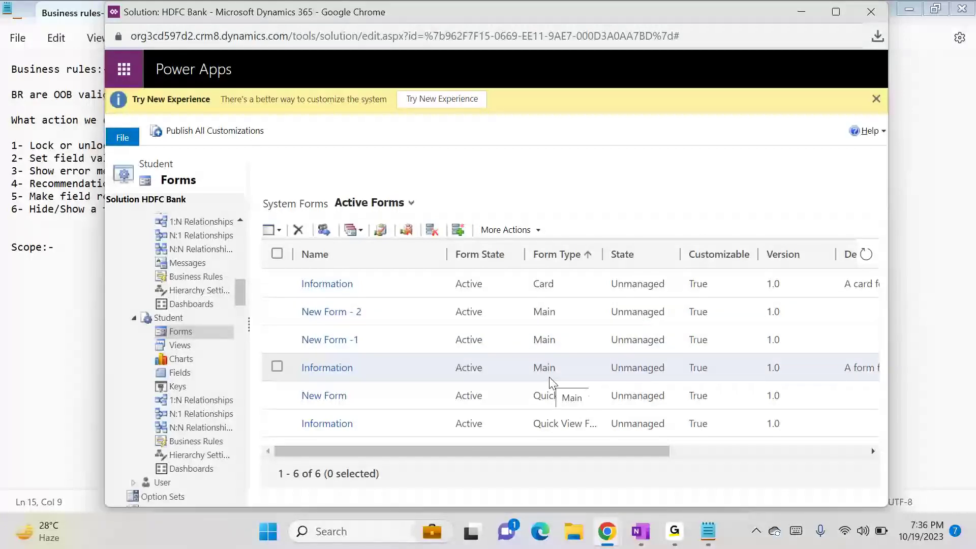
key("alt+Tab")
key("alt+Tab")
key("Tab")
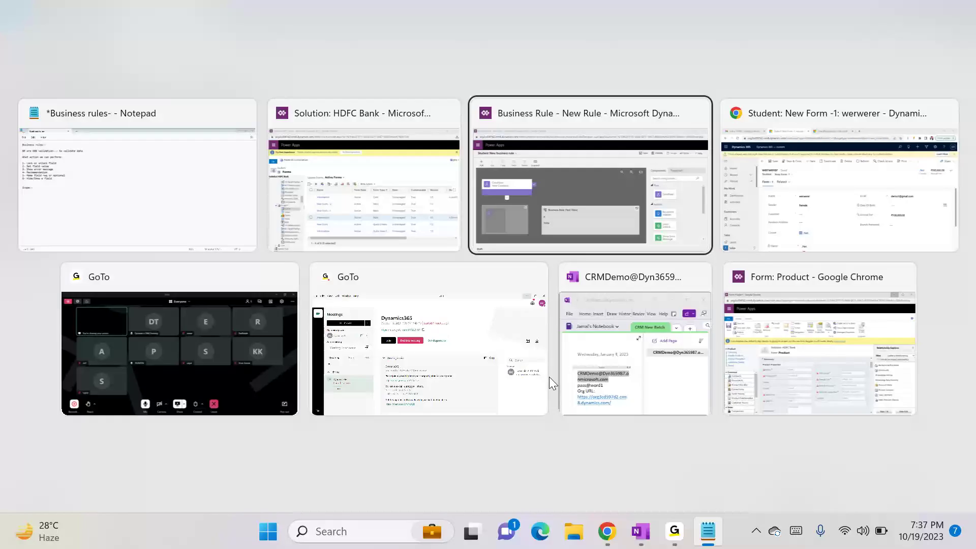
key("Tab")
left_click(270, 193)
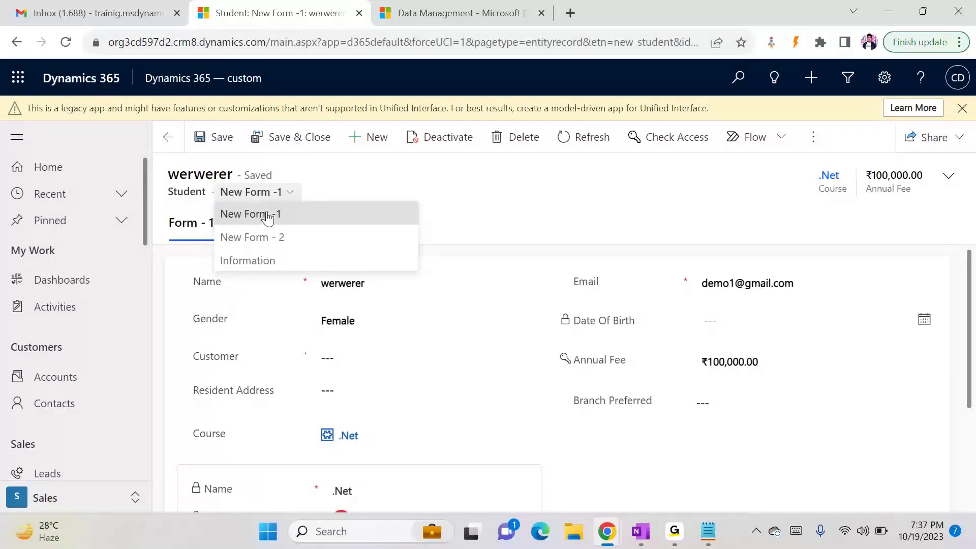
left_click(269, 238)
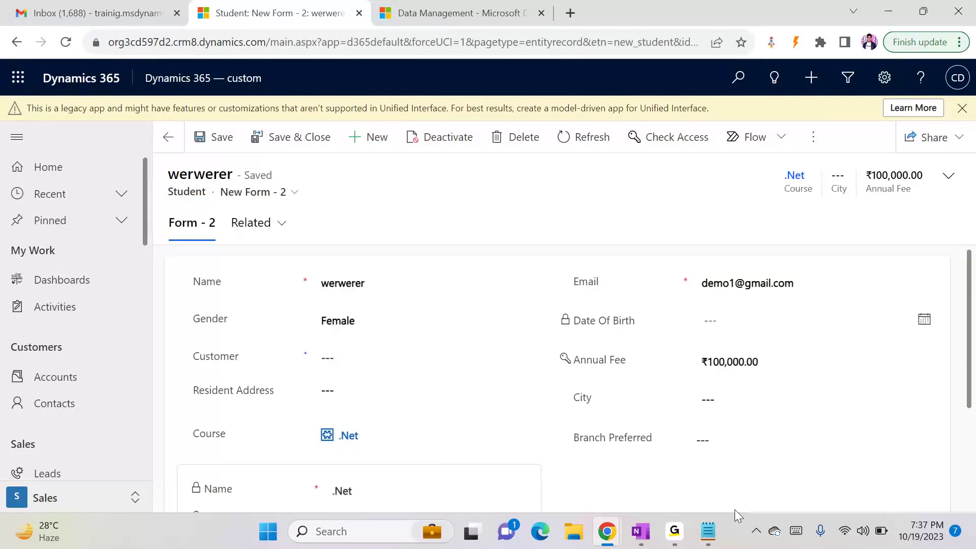
Step: Test the rules on New Form - 2 by switching Gender to Male and back to Female twice
left_click(371, 319)
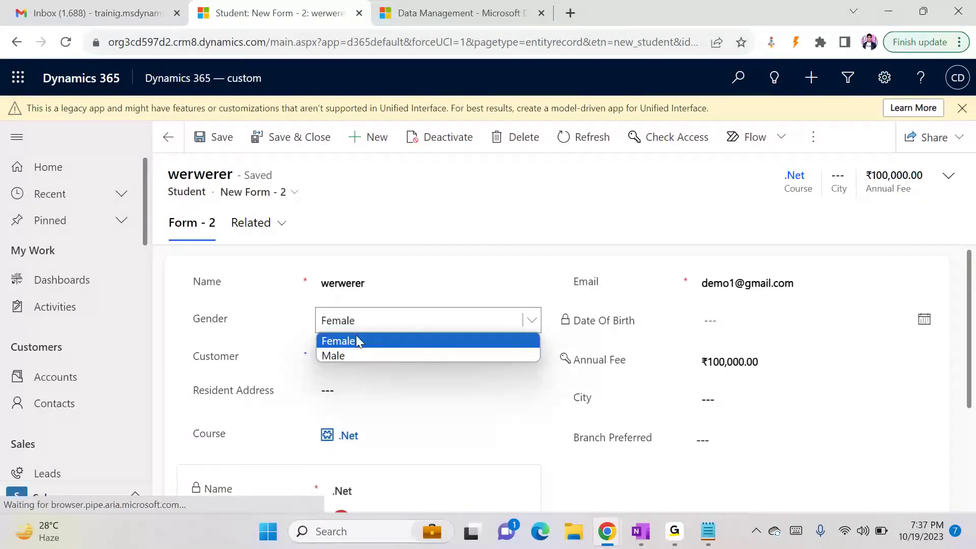
left_click(356, 355)
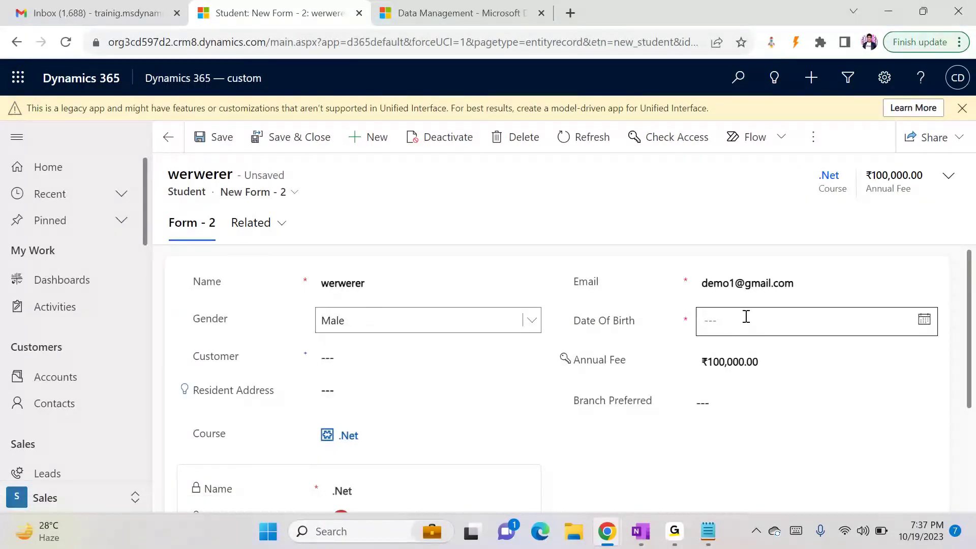
left_click(466, 324)
left_click(396, 340)
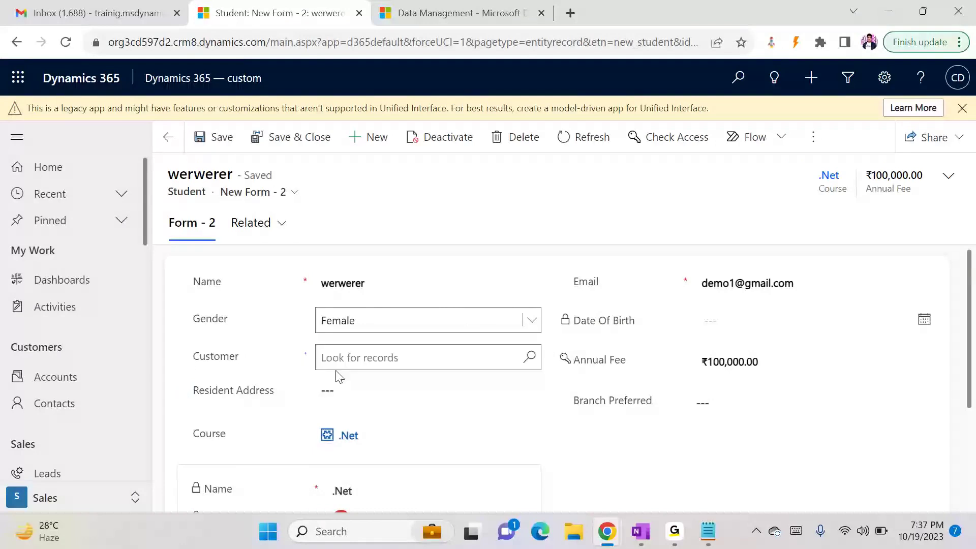
left_click(384, 323)
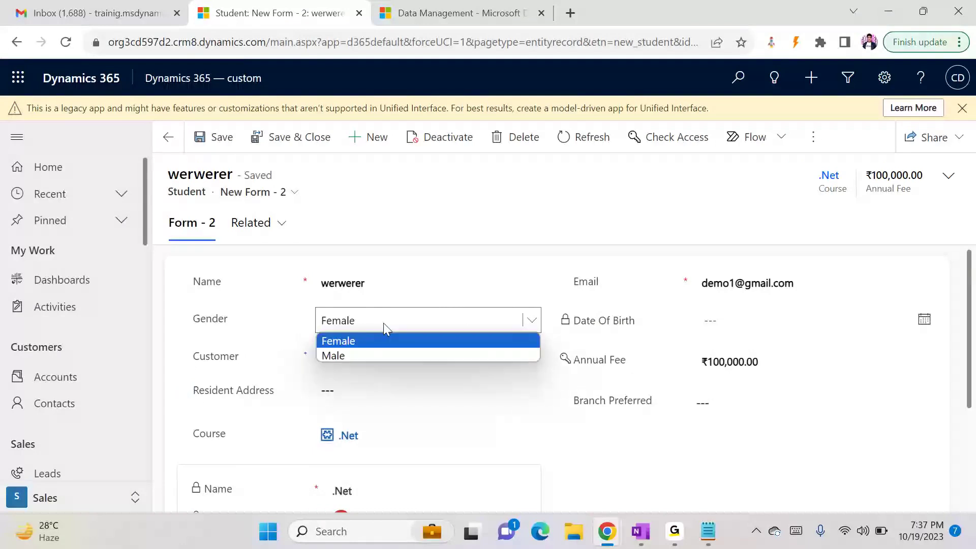
left_click(355, 355)
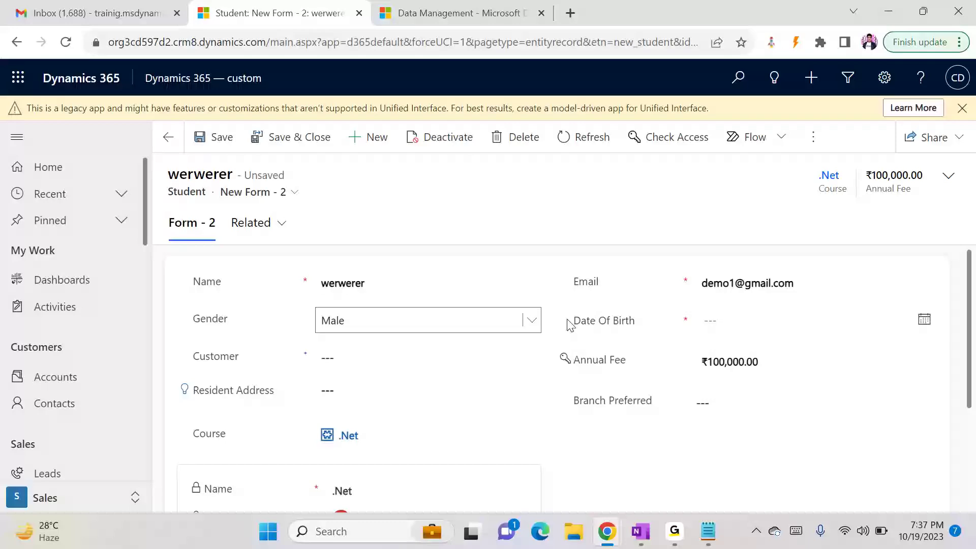
left_click(443, 322)
key("Up")
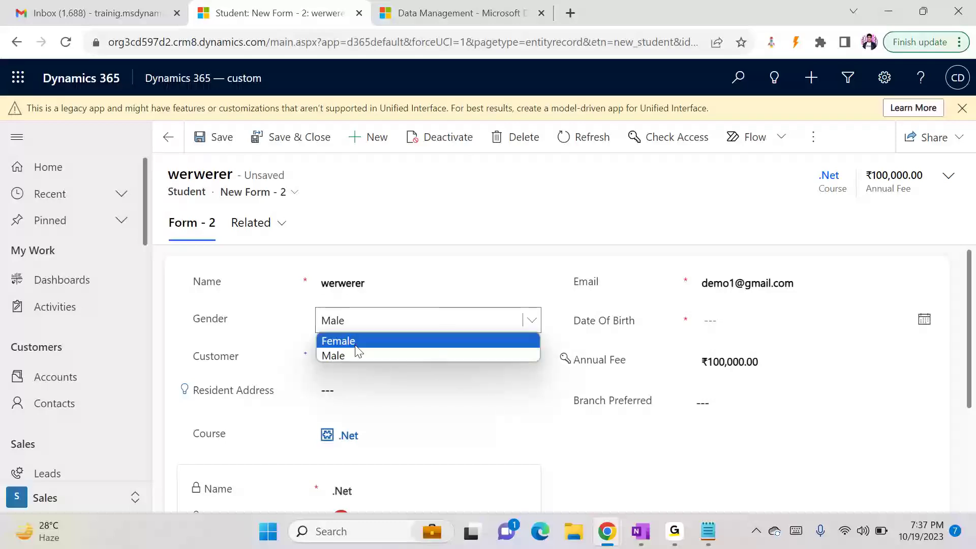
key("Return")
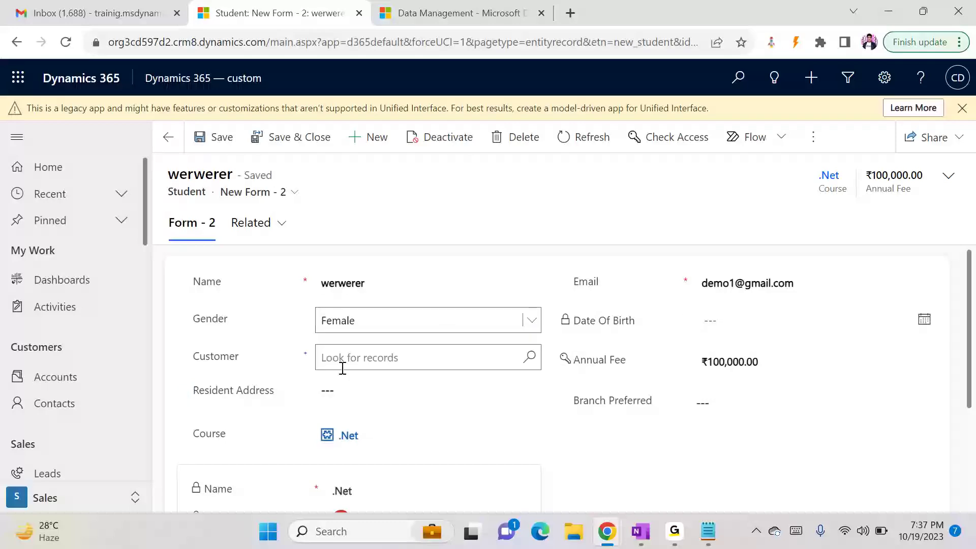
Step: Switch the record to the Information form and test the rules by changing Gender to Male and back to Female
left_click(292, 195)
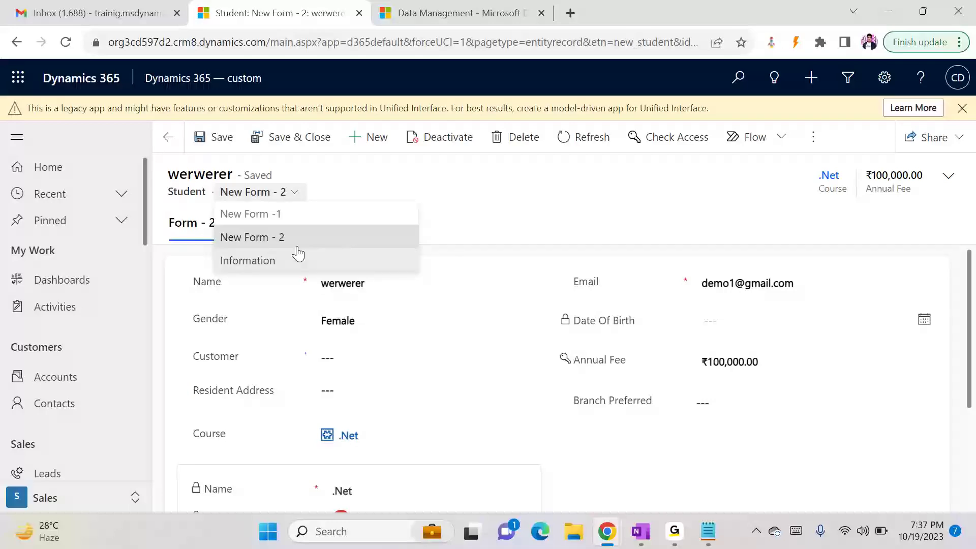
left_click(279, 261)
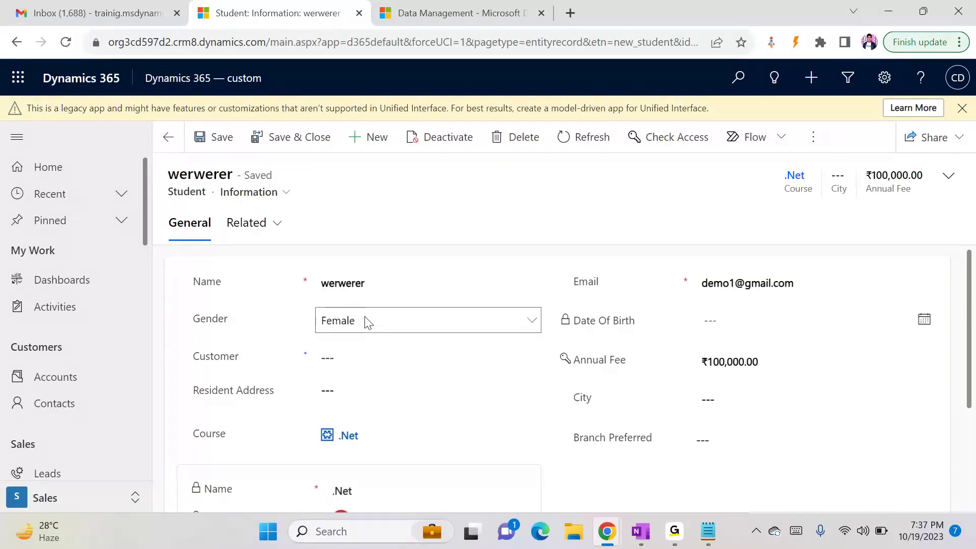
left_click(369, 322)
left_click(349, 351)
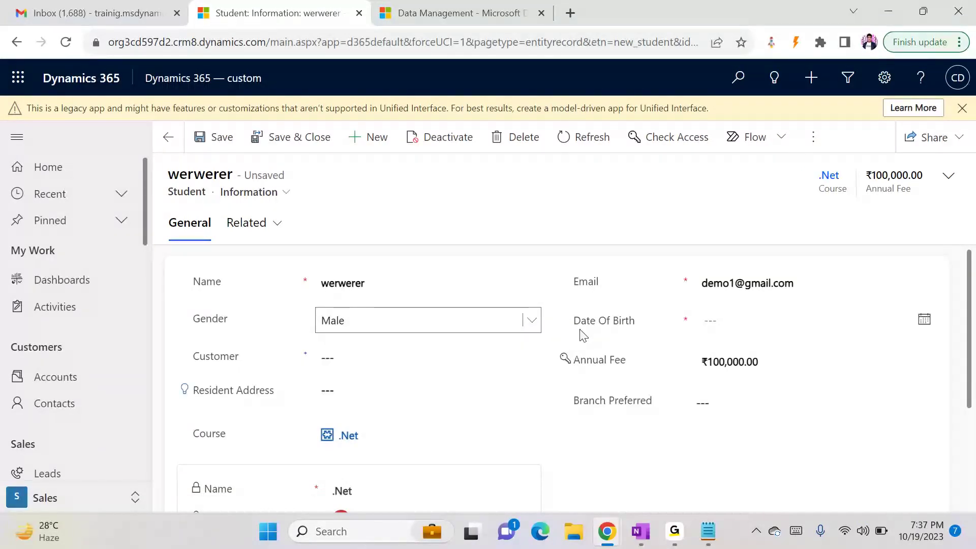
left_click(350, 325)
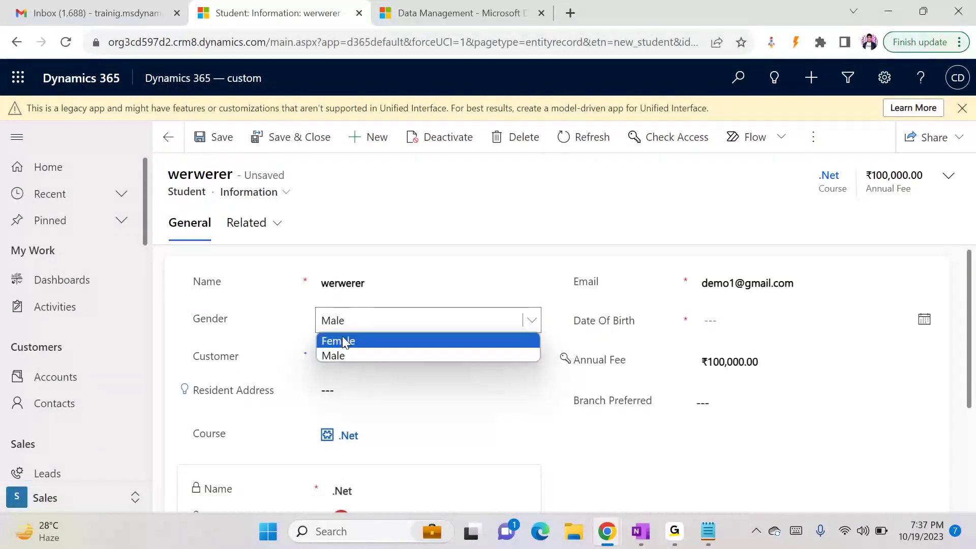
left_click(343, 340)
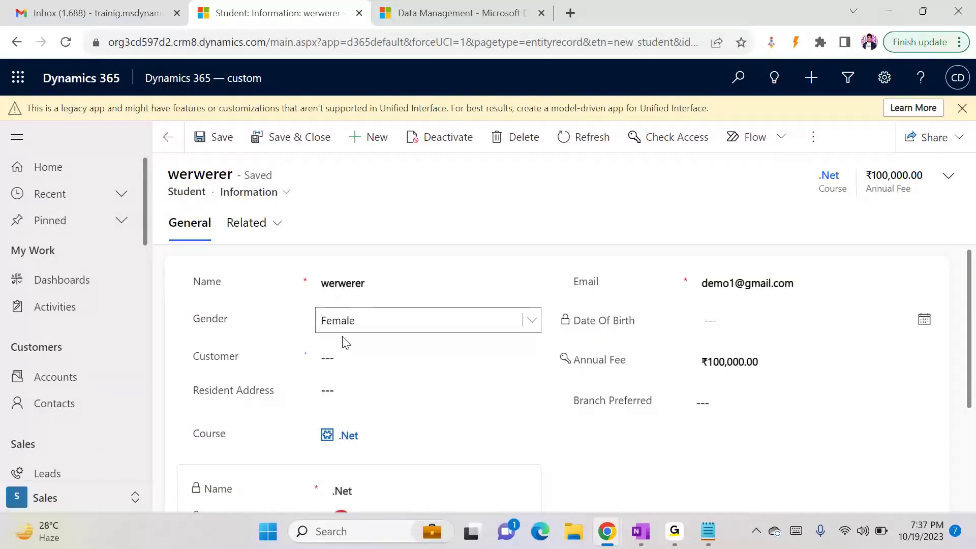
Step: In the Notepad notes, complete the "Scope:-" heading with "I want limit BR to individual forms"
left_click(709, 529)
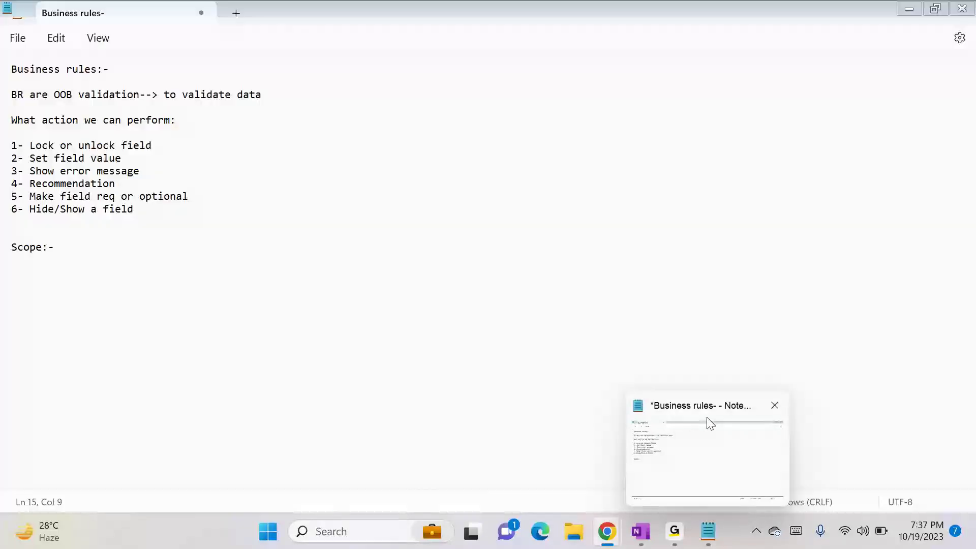
type("I want")
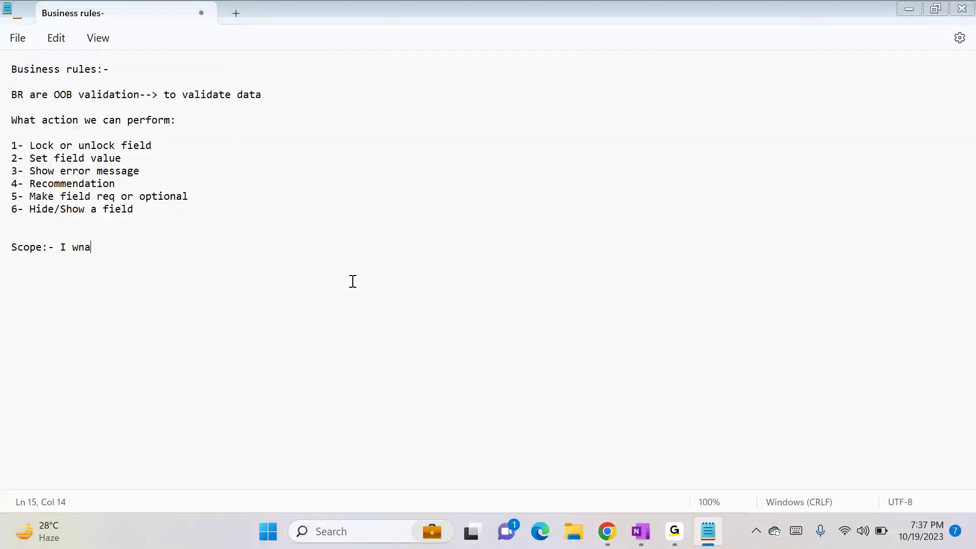
key("BackSpace")
key("BackSpace")
type("nt limi")
type("t")
type(" Br ")
type("R to ")
type("individ")
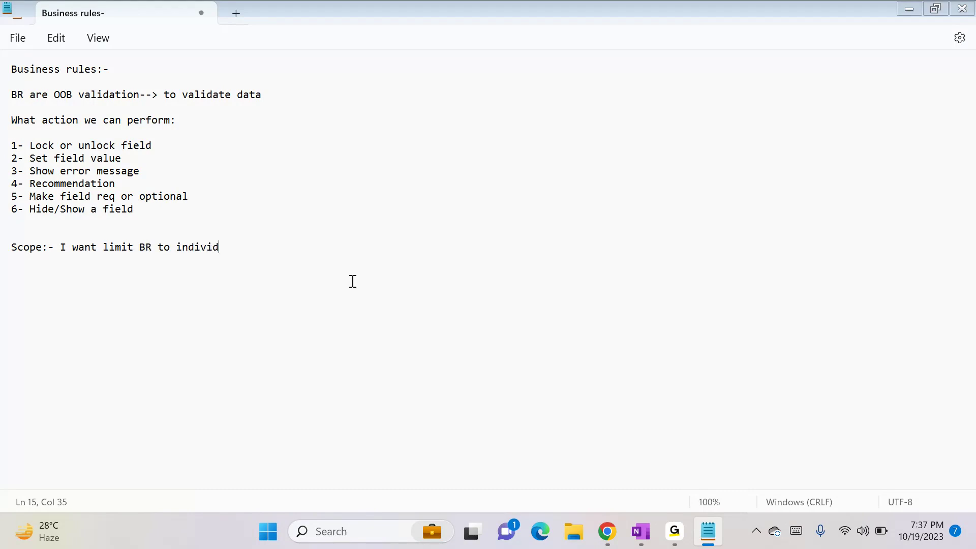
type("ual forms")
Step: Add the entries "BR1", "Br2" and "Br3" on separate lines below the scope note
key("Return")
type("BR1")
key("Return")
type("Br2")
key("Return")
type("Br3")
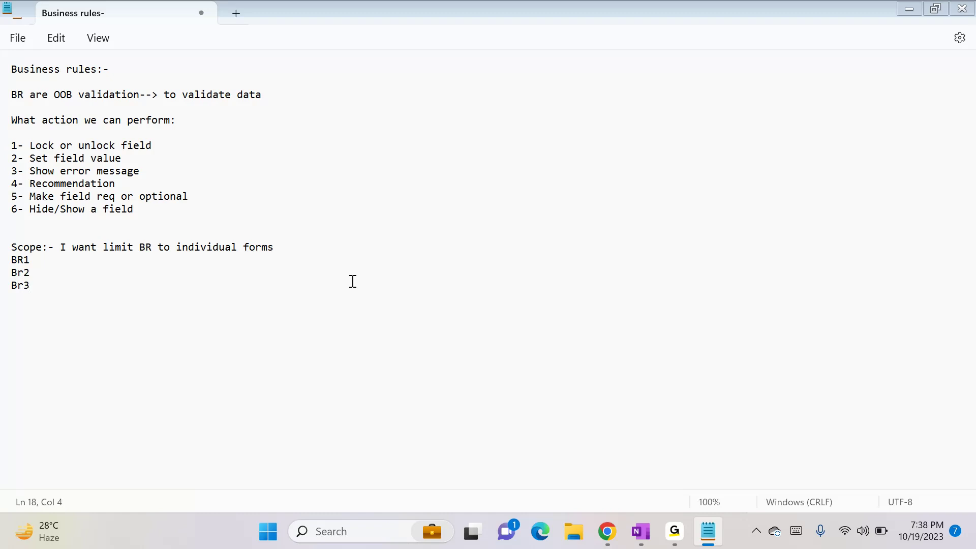
Step: Map the listed rules with arrows: BR1 to "Form1", Br2 to "Form2" and Br3 to "Information"
type("--> Form1")
left_click(352, 279)
type("--<")
key("BackSpace")
type("> Form2")
left_click(353, 281)
type("--> Information")
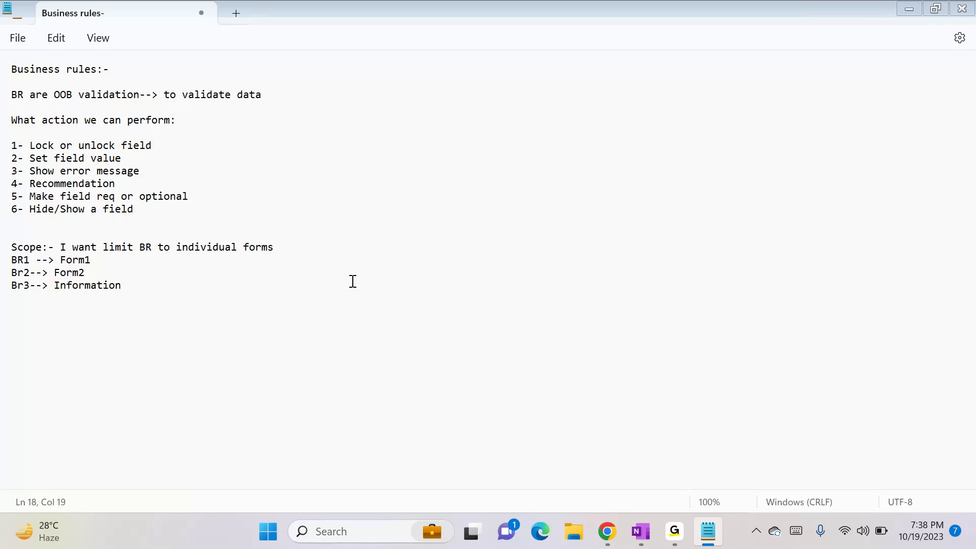
Step: Return to the Student business rules in the HDFC Bank solution and review the scope of the Annual Fee validation rule
key("alt+Tab")
key("alt+Tab")
key("Tab")
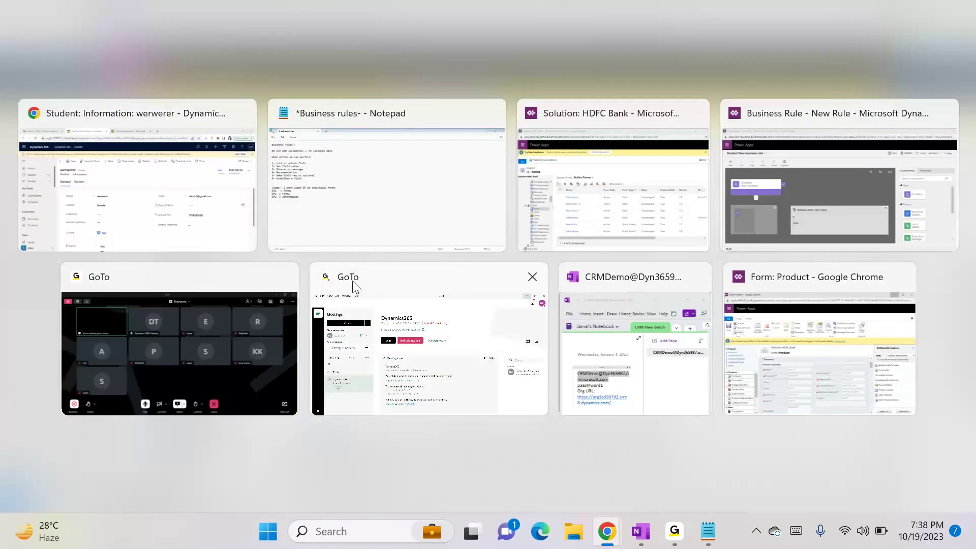
left_click(196, 444)
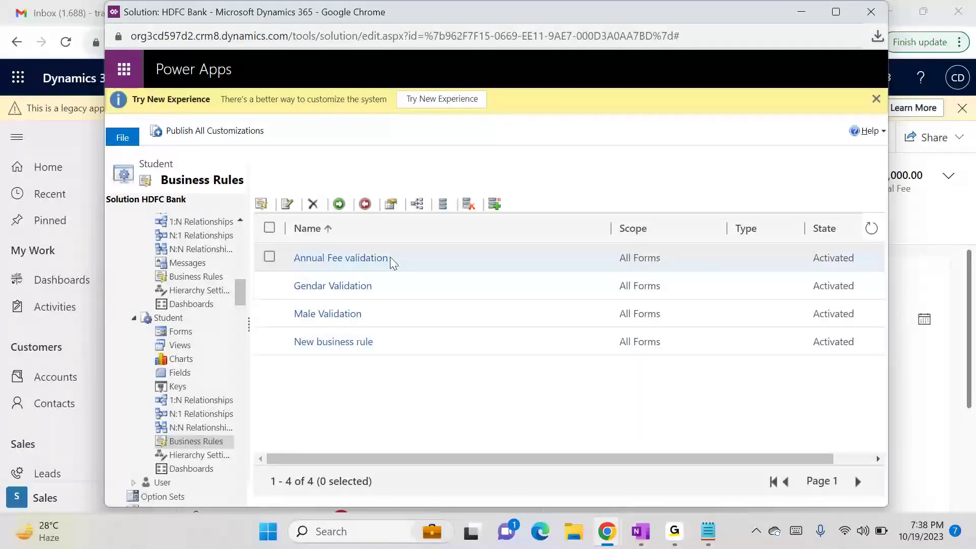
left_click(360, 259)
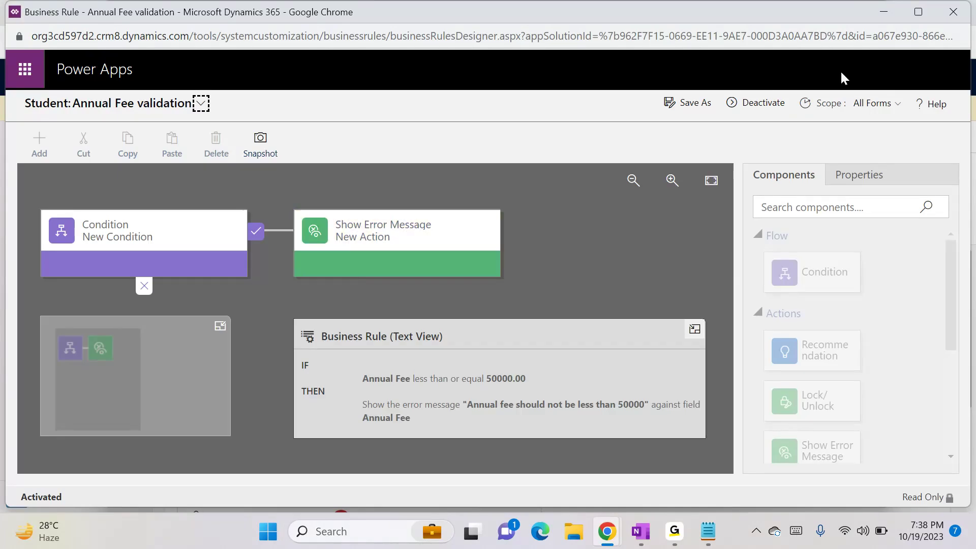
left_click(954, 11)
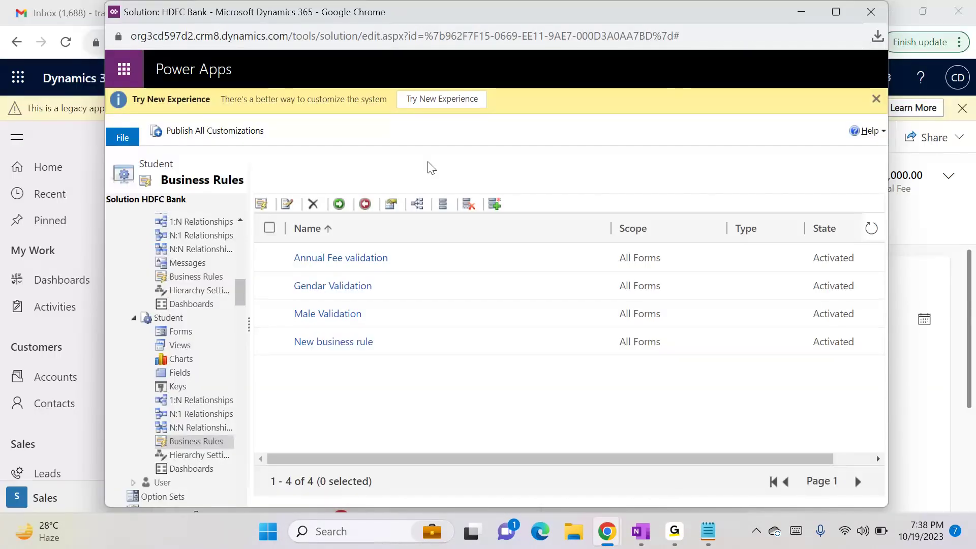
Step: Create a new Student business rule and set its condition to Name with the operator Contains data
left_click(267, 204)
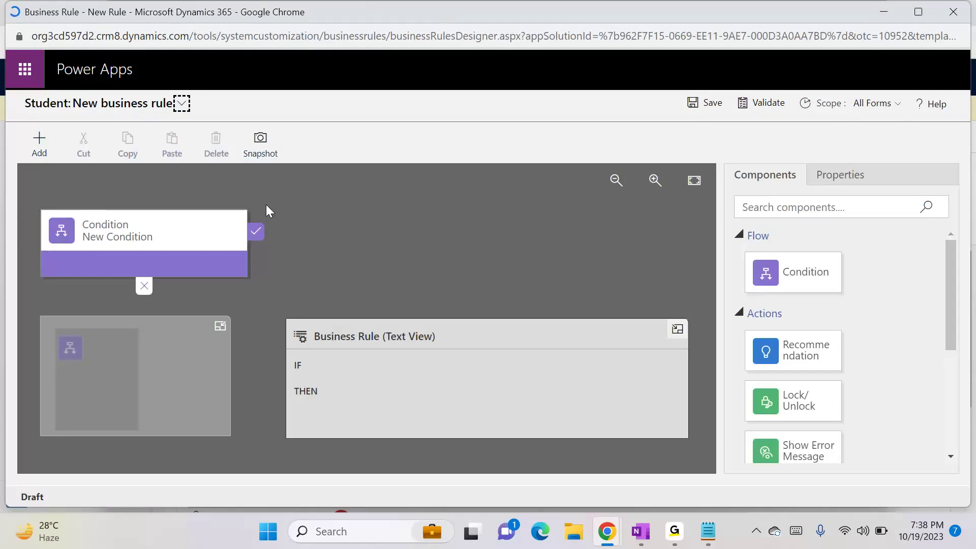
left_click(198, 253)
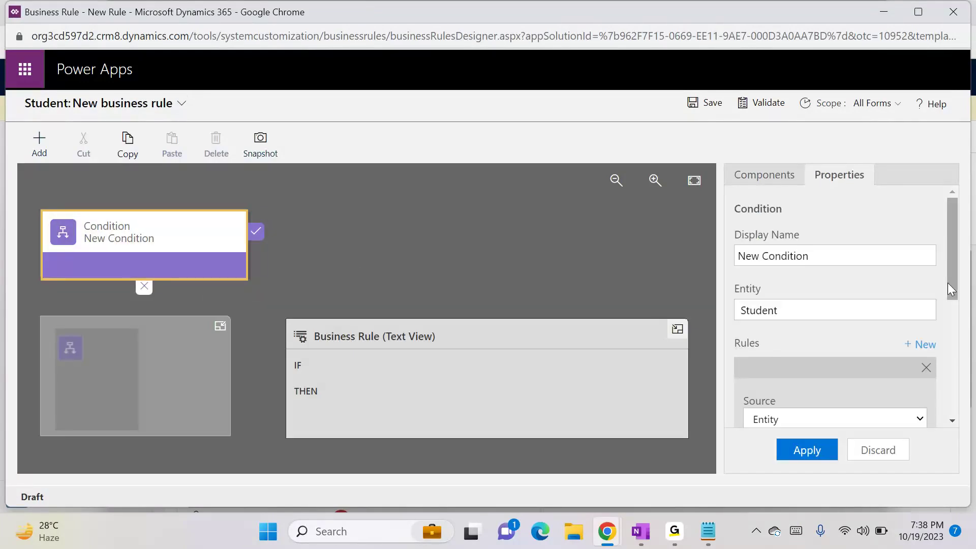
mouse_move(947, 283)
left_mouse_down()
mouse_move(958, 328)
mouse_move(958, 268)
left_mouse_up()
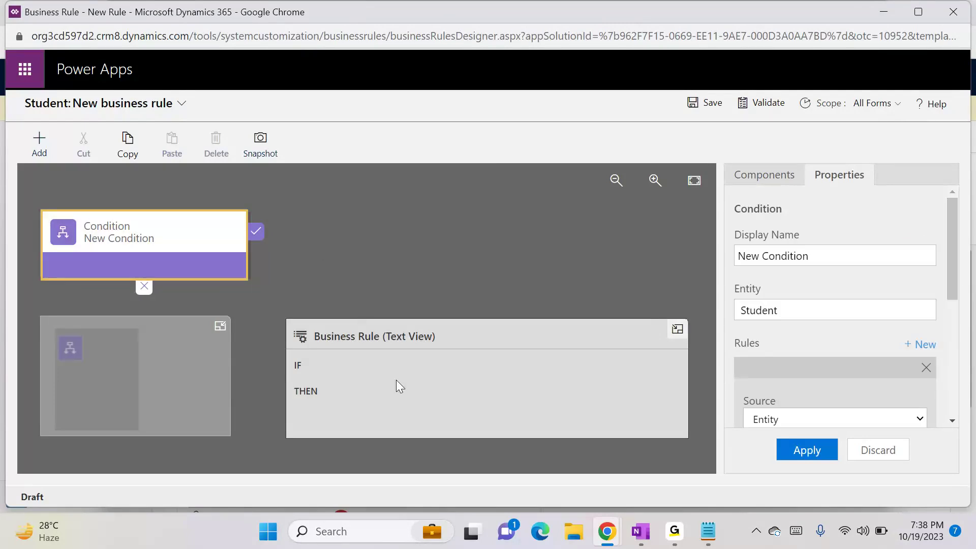
left_click_drag(955, 288, 939, 386)
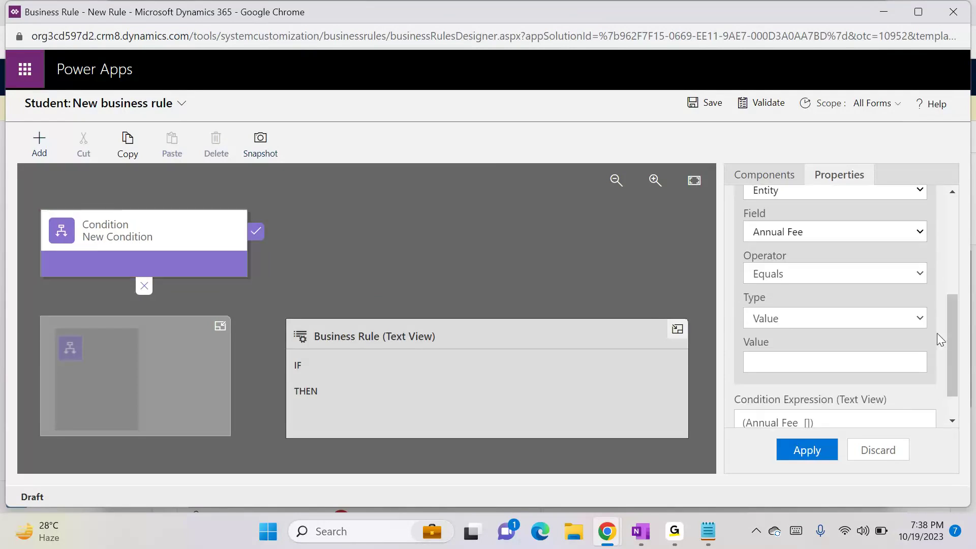
left_click(808, 230)
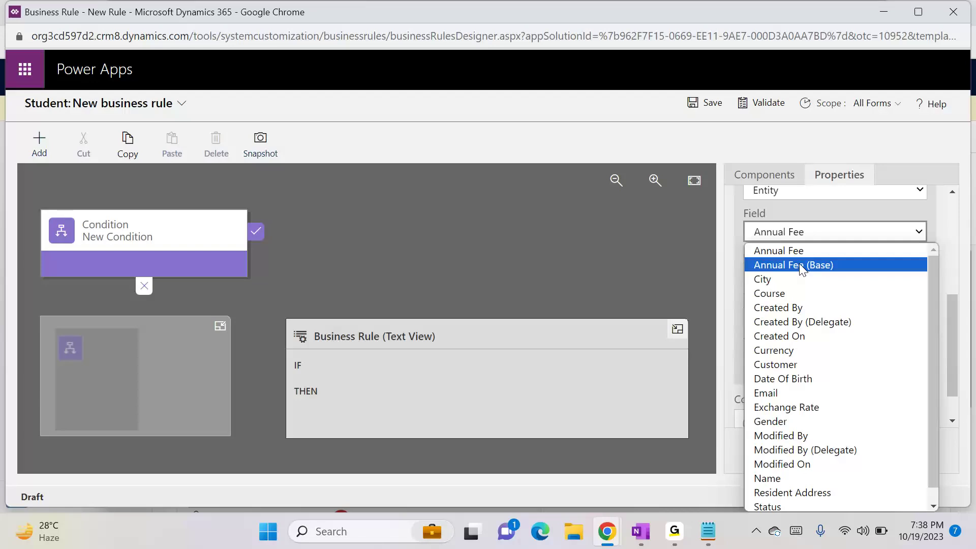
left_click(780, 478)
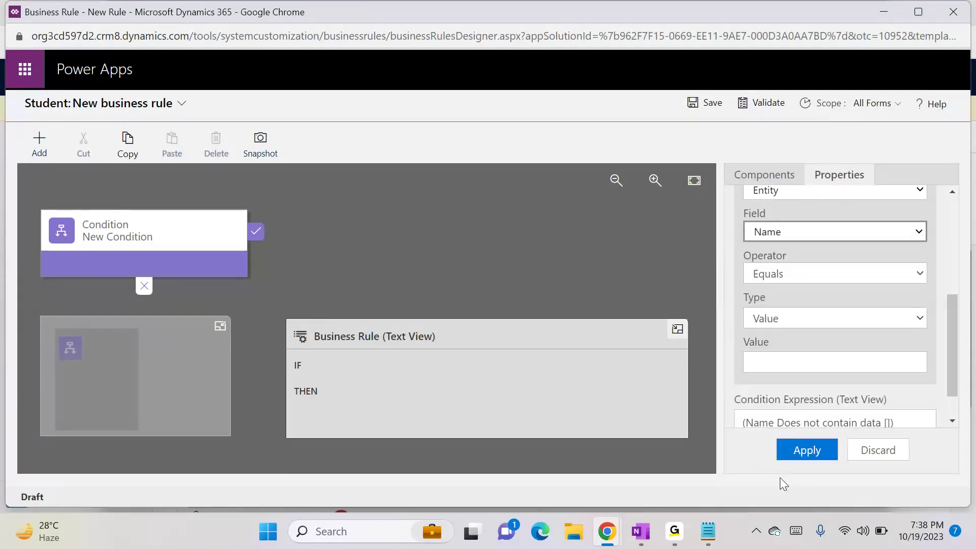
left_click(796, 276)
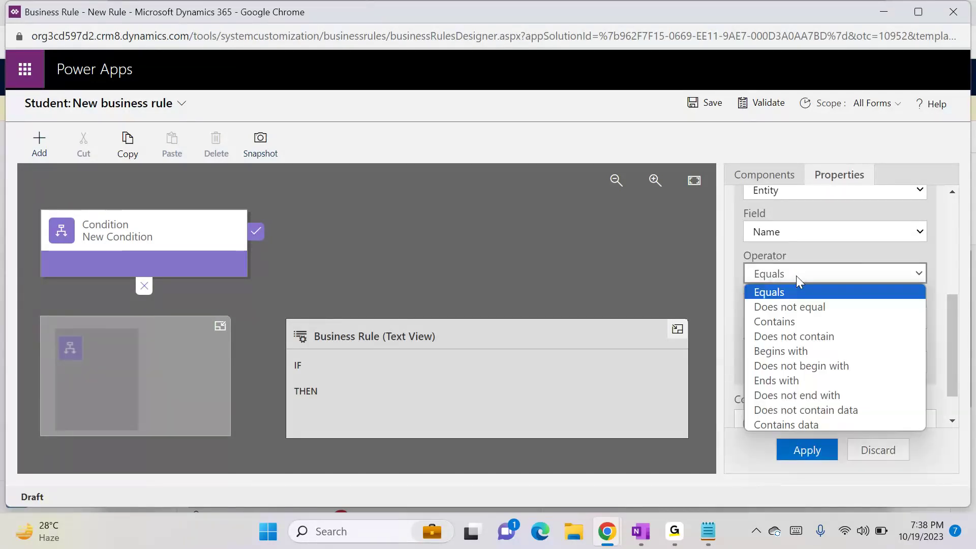
left_click(796, 424)
left_click(810, 450)
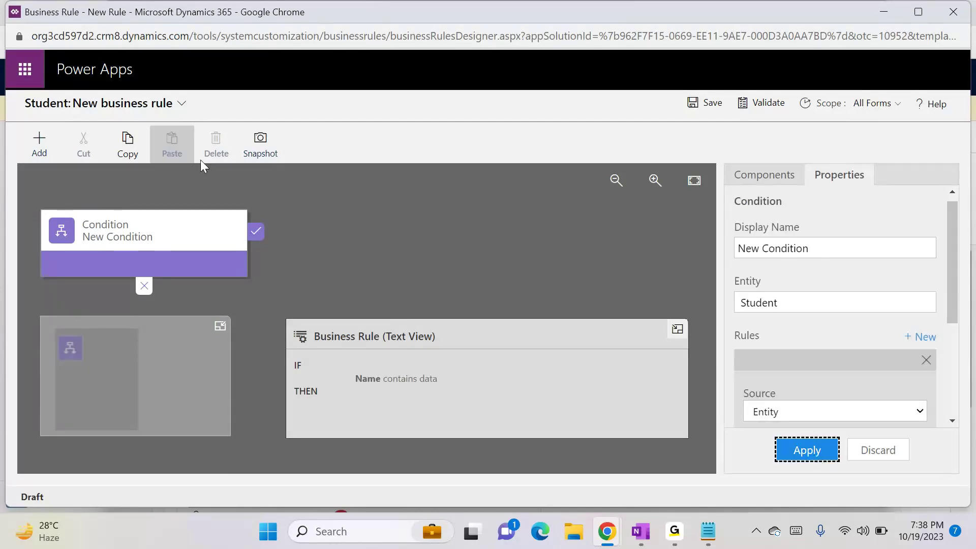
Step: Add a Set Default Value action to the condition's true branch, setting Resident Address to "Business rule-1"
left_click(38, 136)
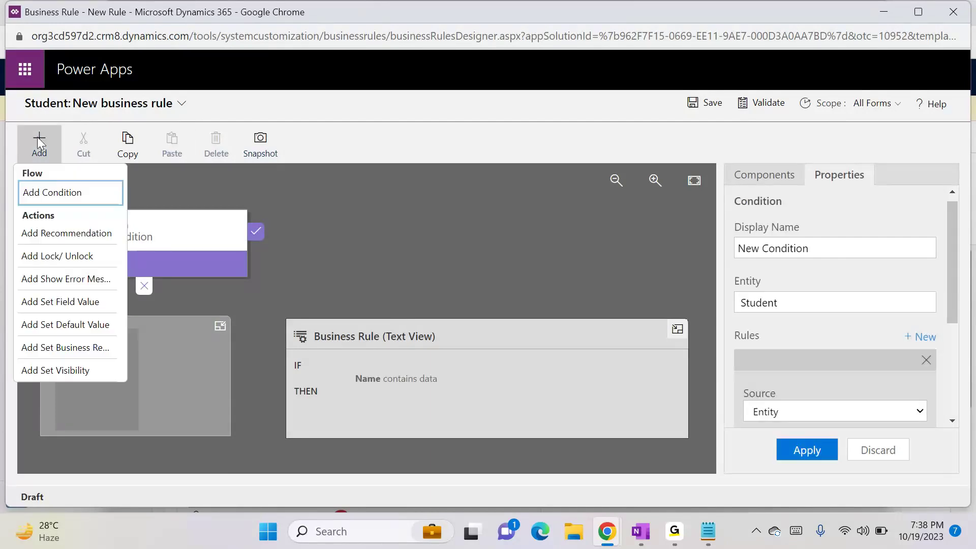
left_click(69, 329)
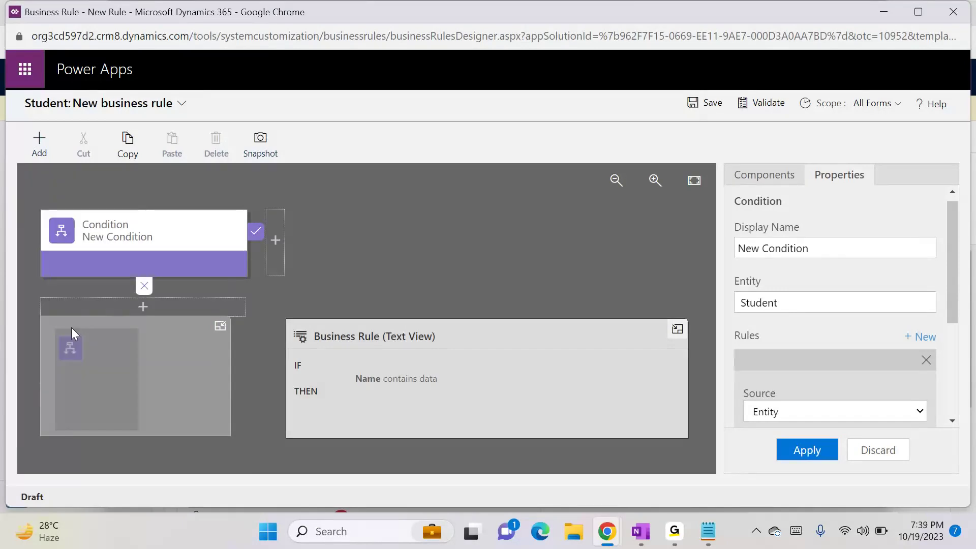
left_click(275, 255)
left_click(800, 367)
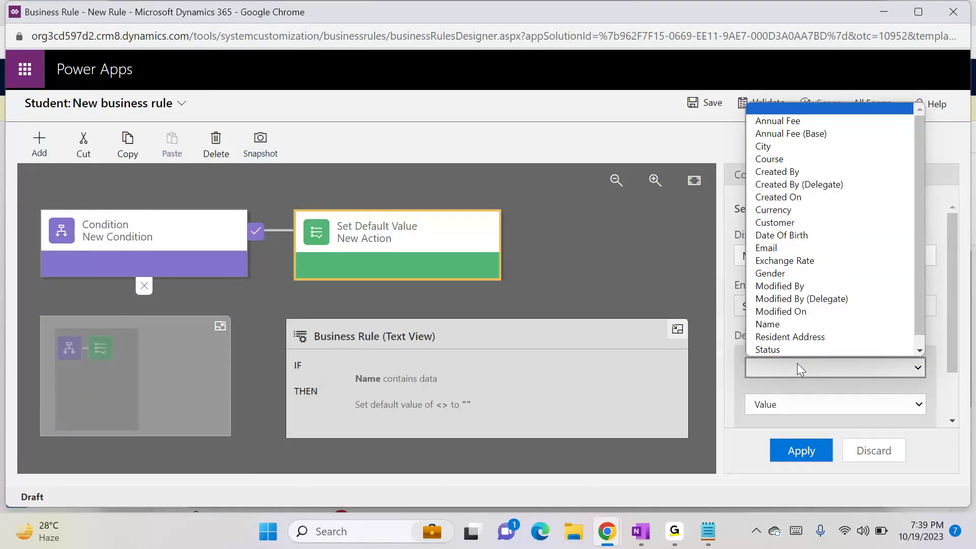
left_click(788, 337)
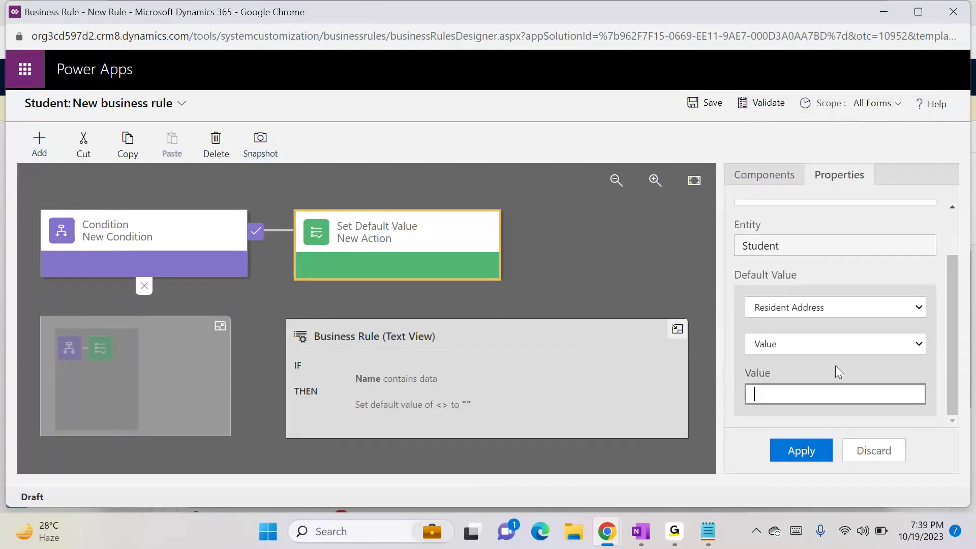
type("Business")
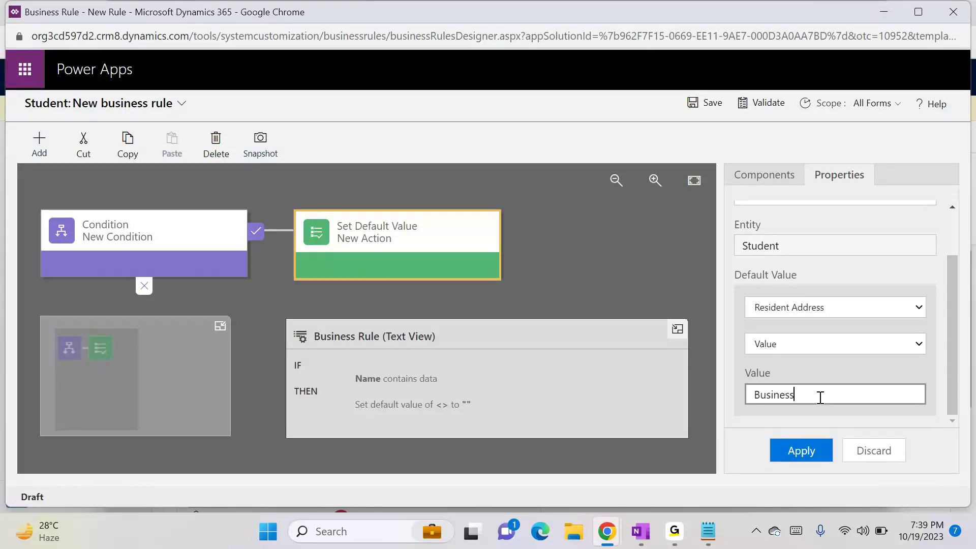
type(" rule-")
key("ctrl+a")
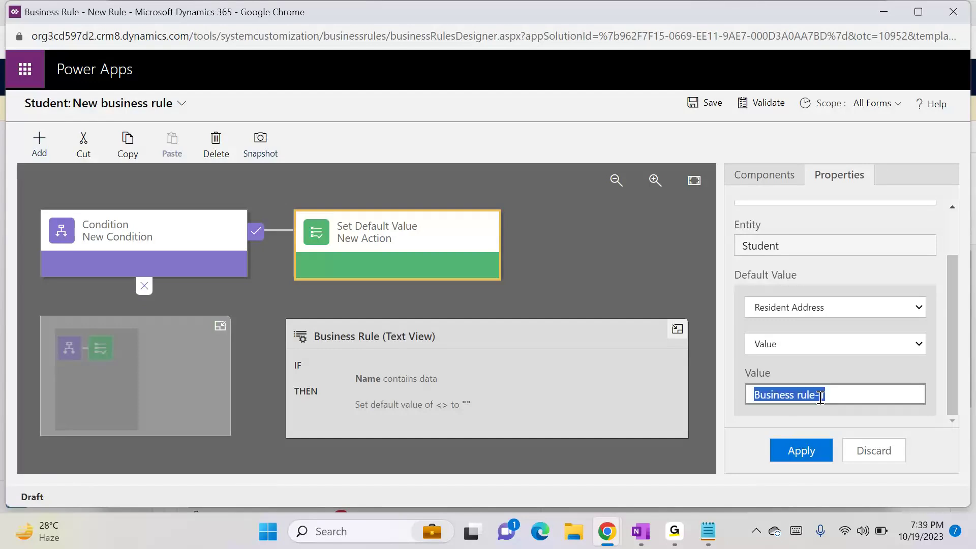
left_click(806, 440)
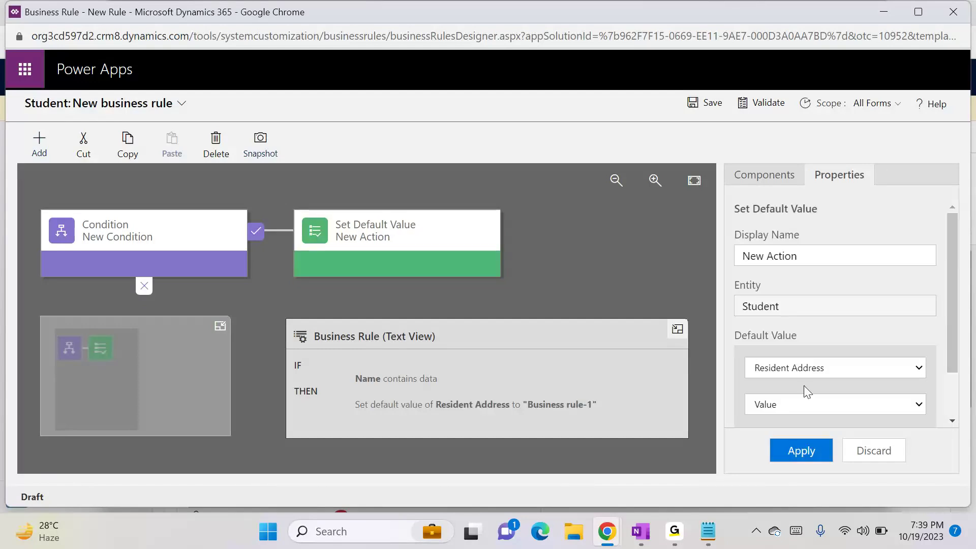
Step: Limit the new business rule's scope to the Information form and save the rule
left_click(873, 103)
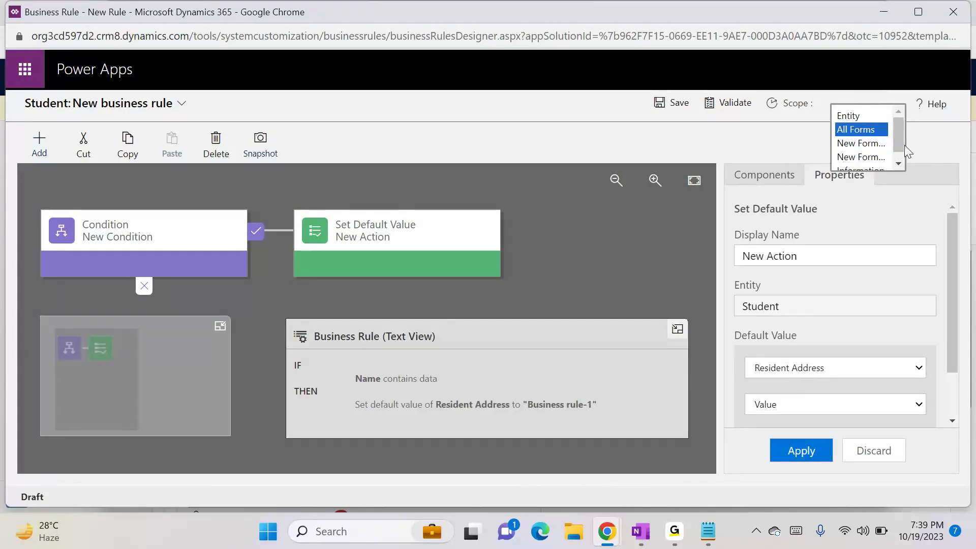
left_click_drag(901, 144, 901, 153)
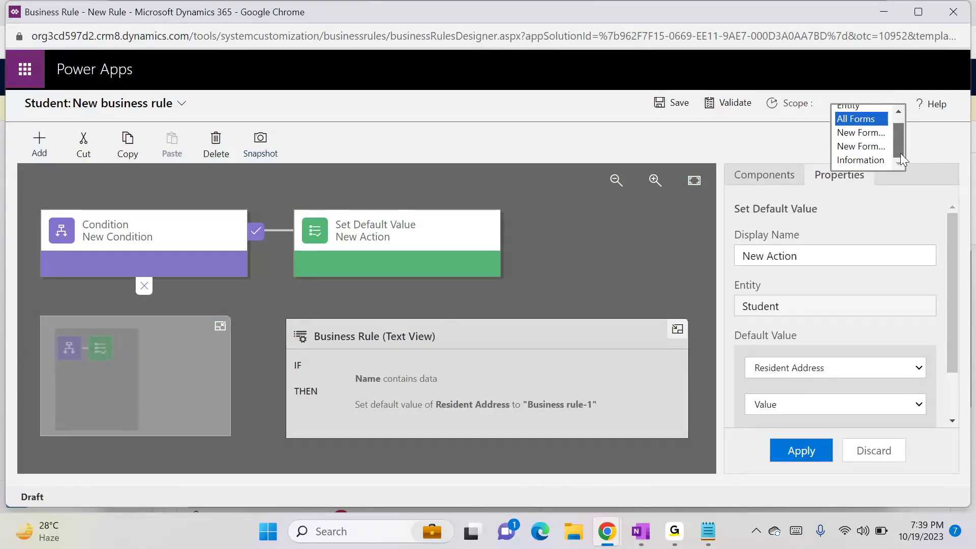
left_click(867, 157)
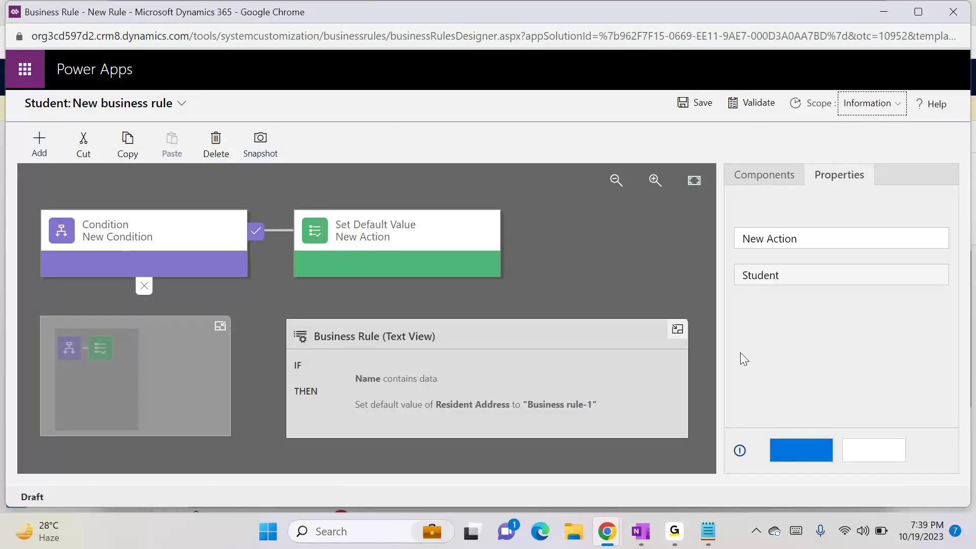
left_click(795, 446)
left_click(707, 107)
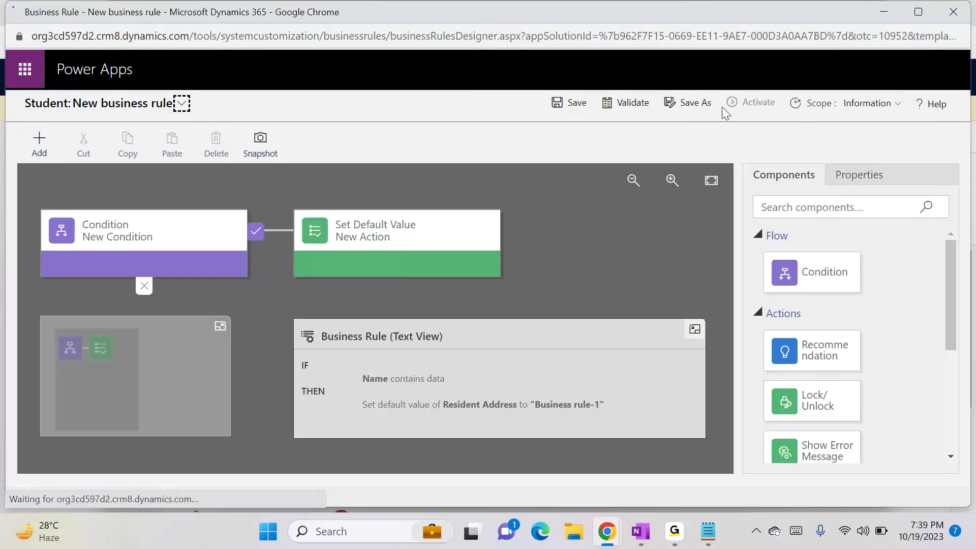
Step: Activate the business rule scoped to the Information form
left_click(762, 106)
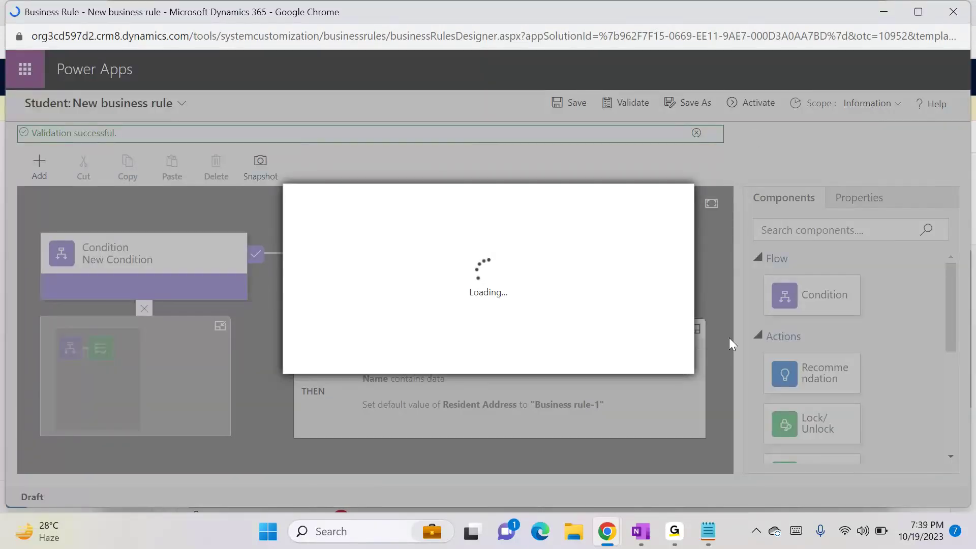
mouse_move(640, 532)
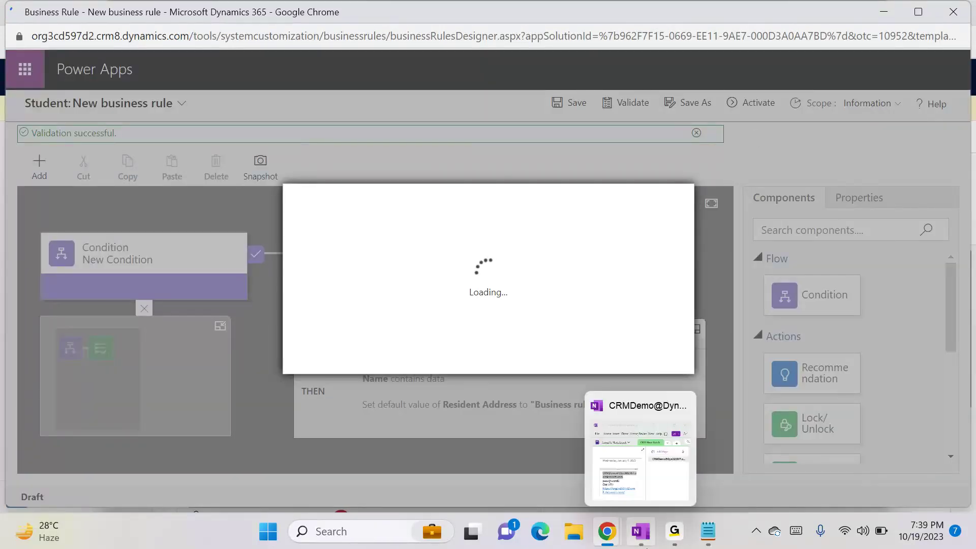
mouse_move(675, 534)
left_click(735, 416)
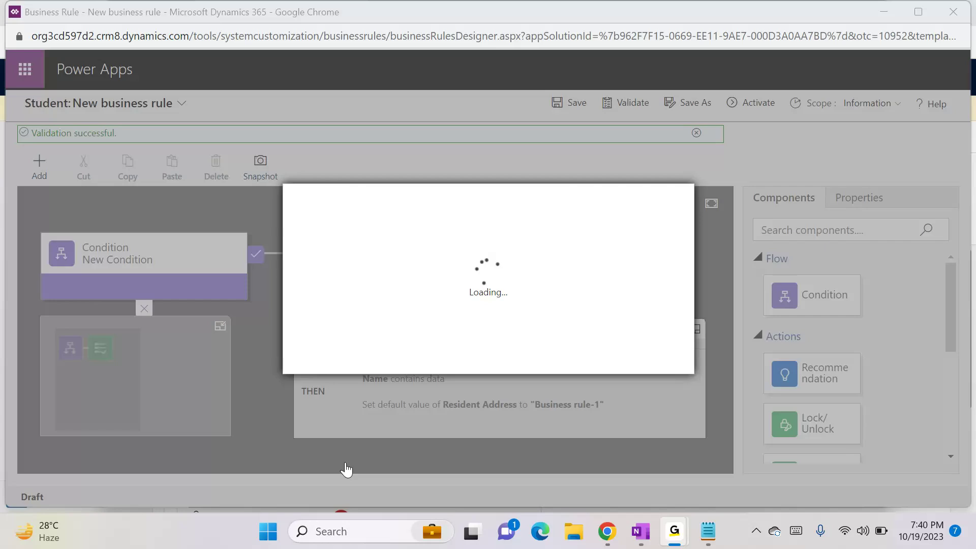
left_click(582, 356)
key("alt+Tab")
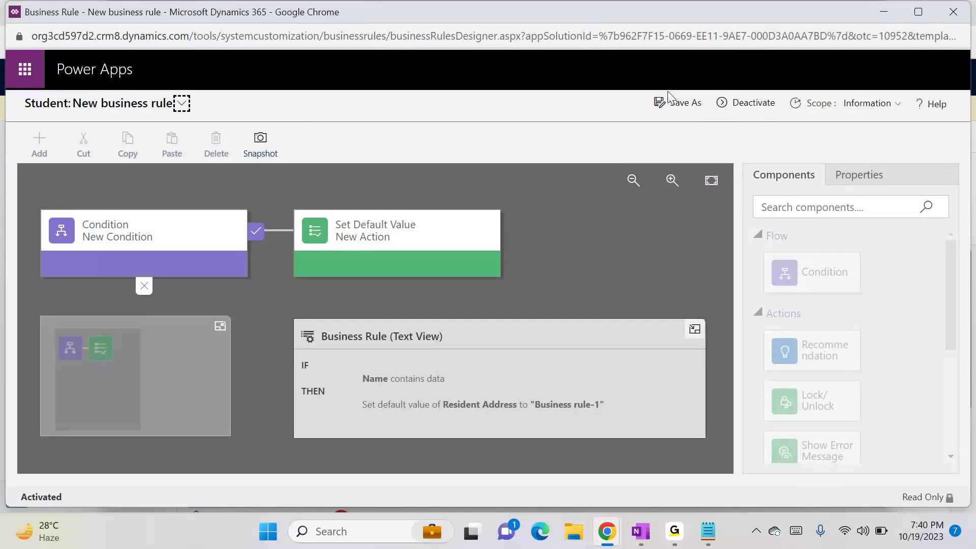
Step: Save the activated rule as a copy and set the copy's scope to New Form - 2
left_click(682, 104)
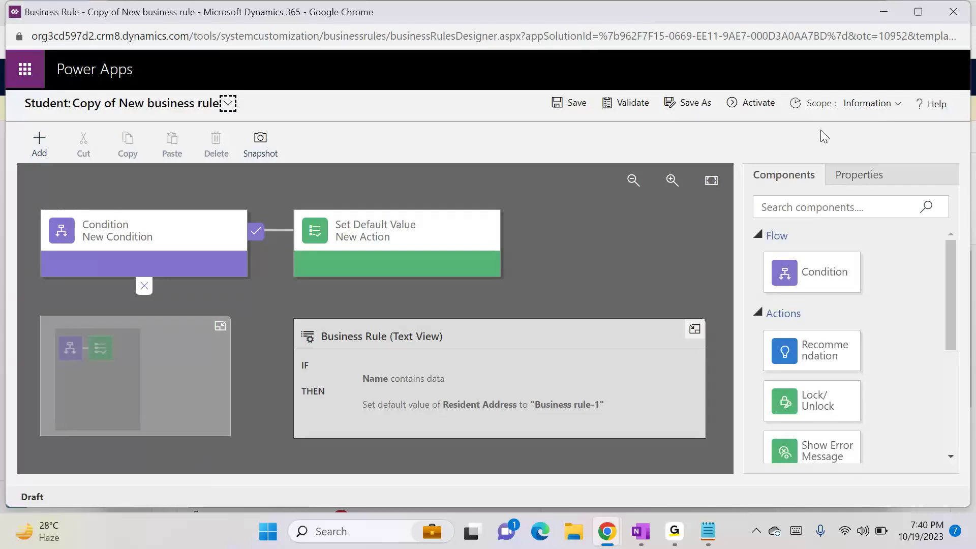
left_click(871, 103)
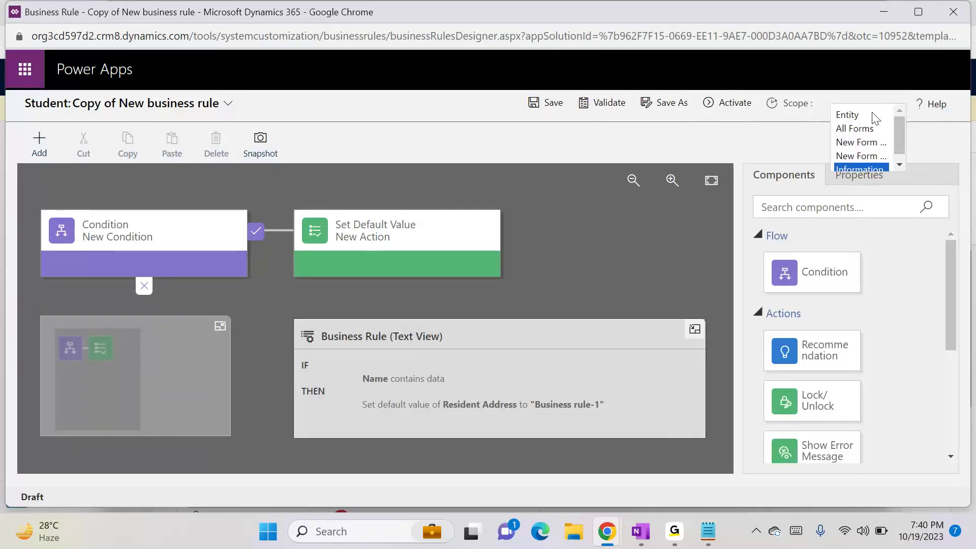
left_click(869, 143)
Step: Set the copied rule's Resident Address default to "Business rule-2" and activate the rule
left_click(480, 254)
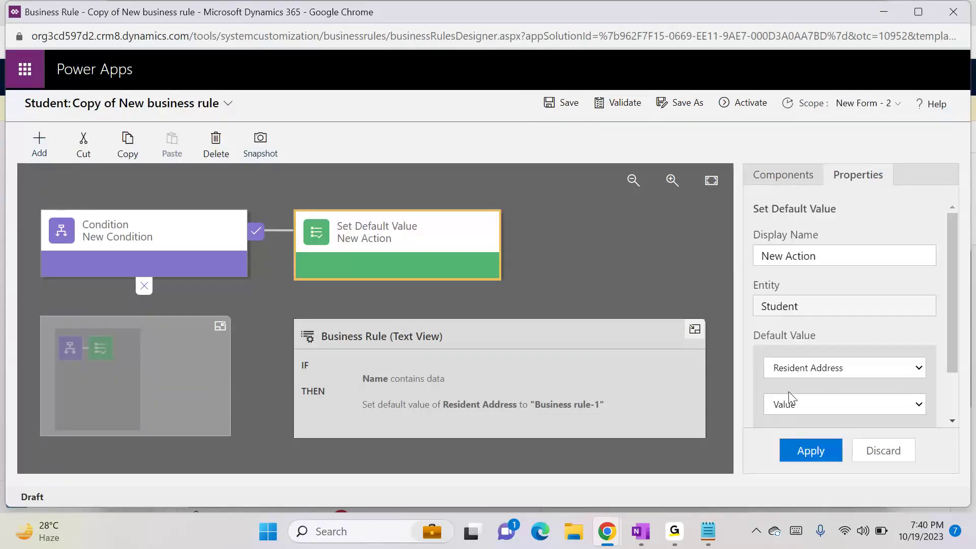
left_click(949, 406)
left_click(867, 394)
type("2")
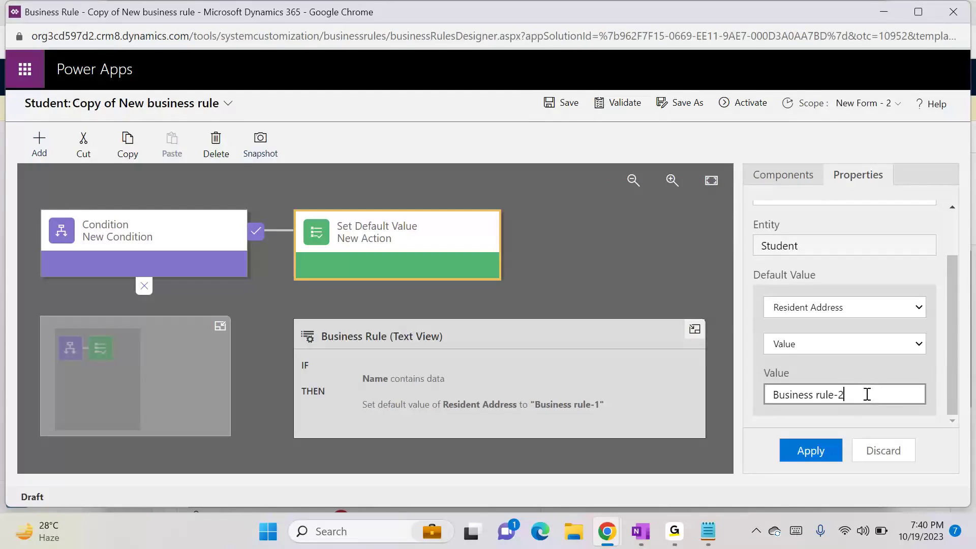
left_click(821, 460)
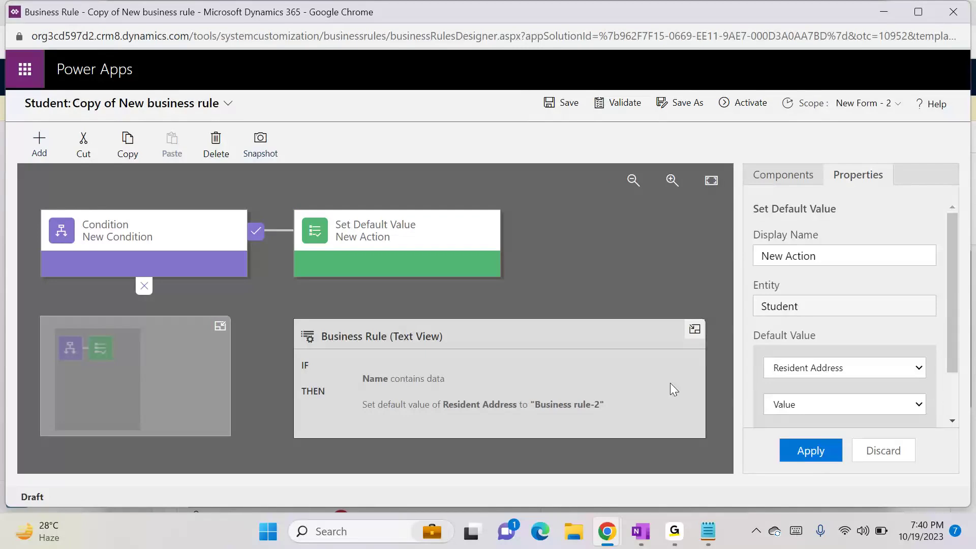
left_click(753, 109)
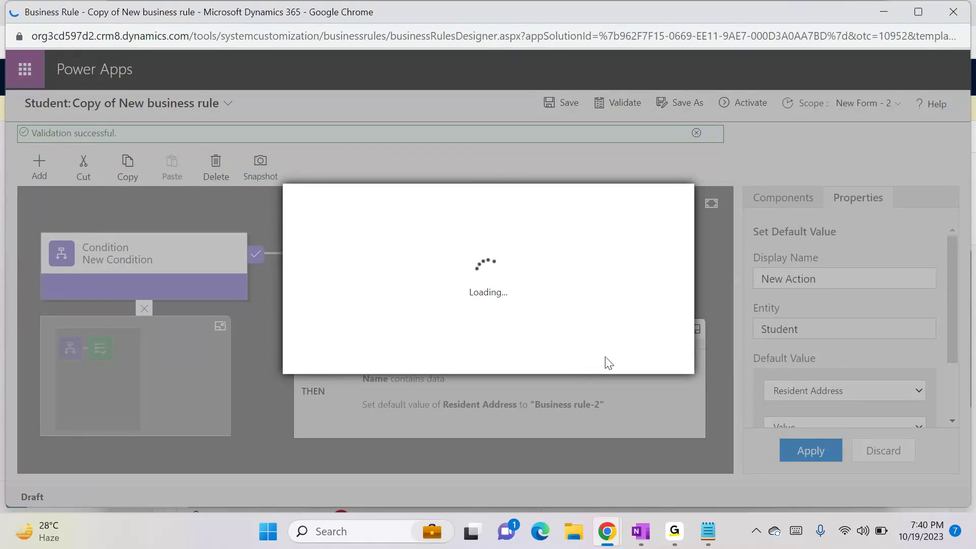
left_click(573, 362)
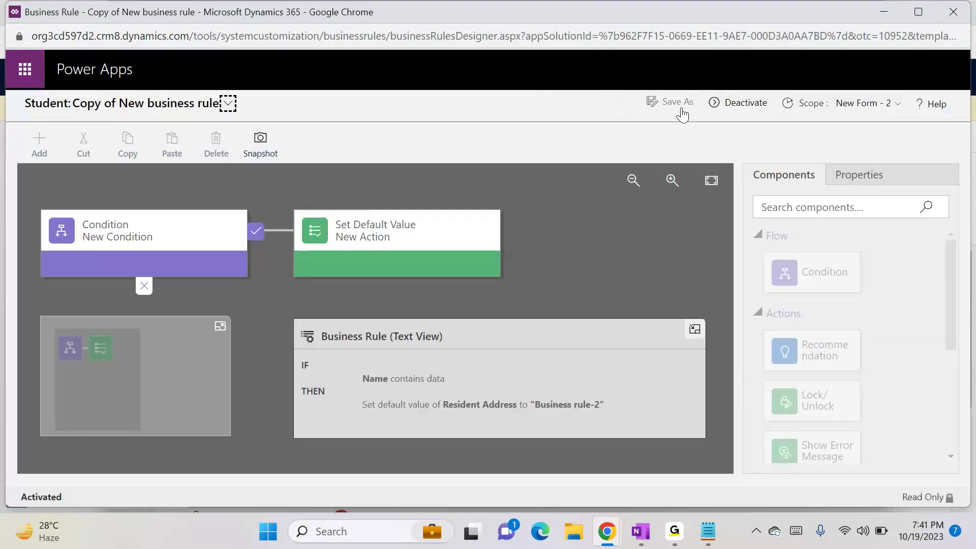
Step: Save the New Form - 2 rule as another copy and set its scope to New Form -1
left_click(681, 107)
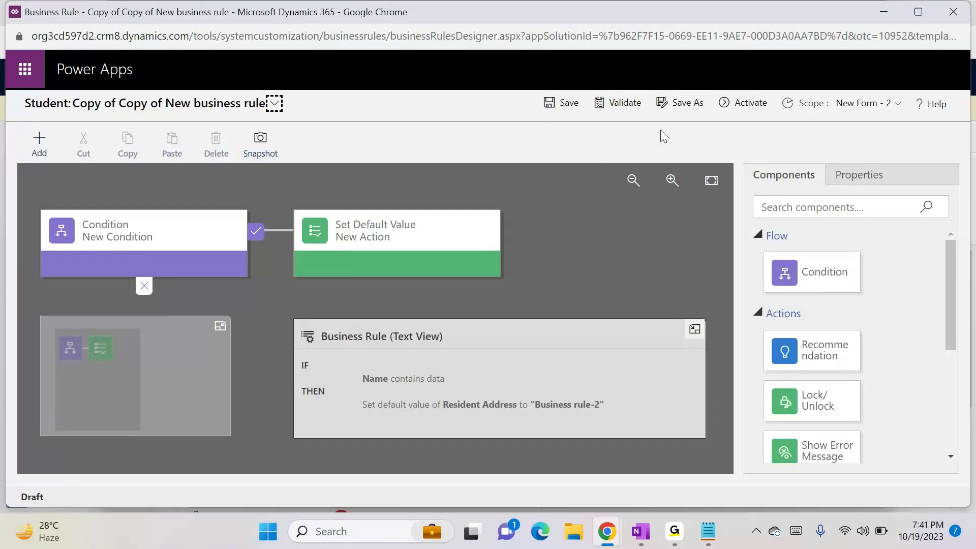
left_click(872, 106)
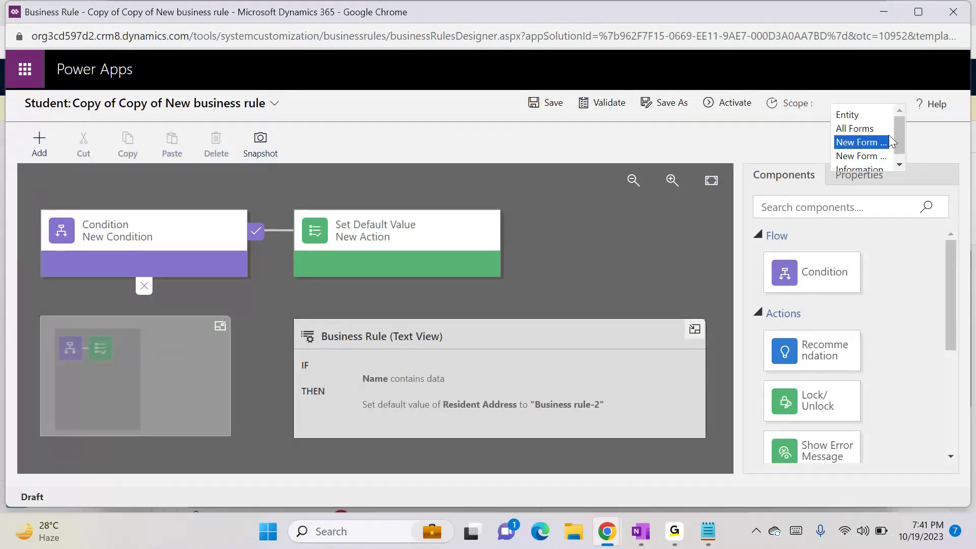
left_click(870, 156)
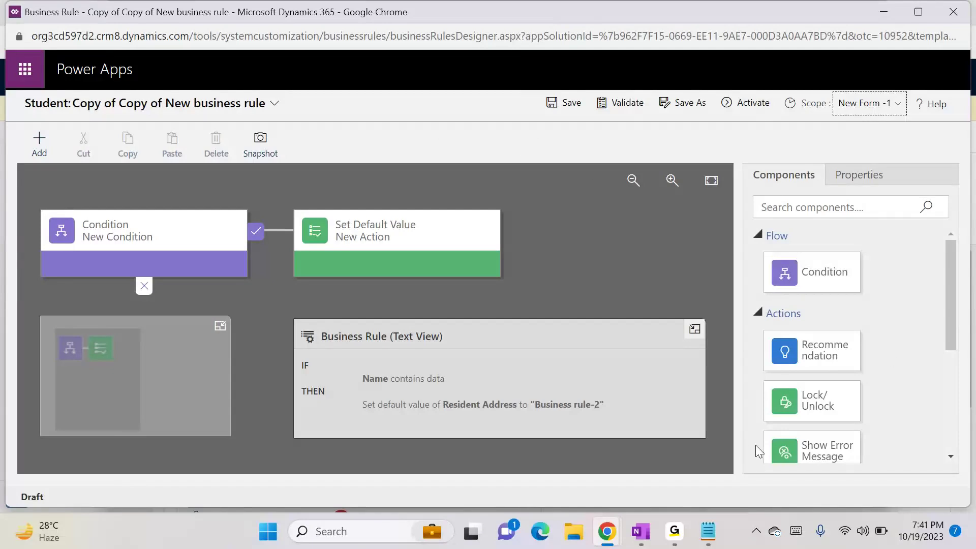
Step: Set the second copy's Resident Address default to "Business rule- New form1" and activate the rule
left_click_drag(946, 340, 948, 380)
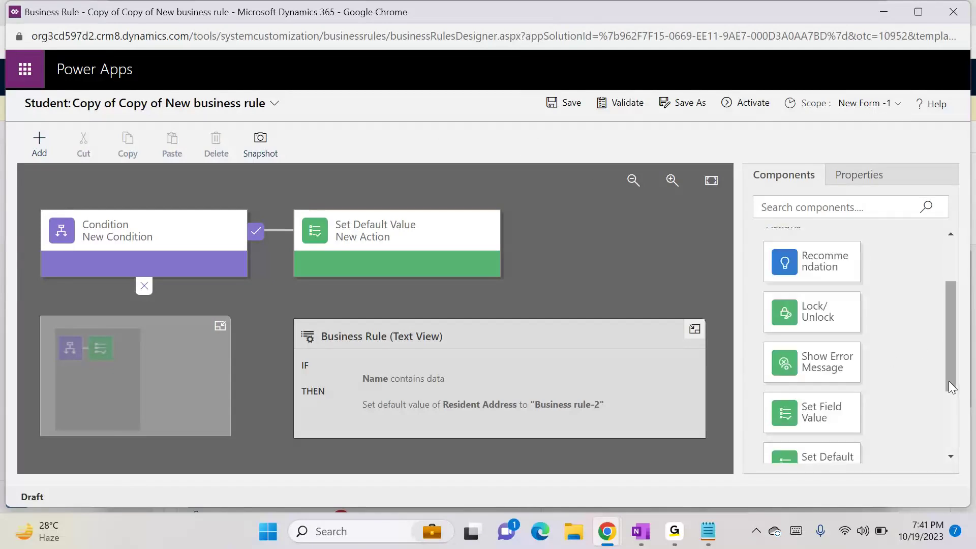
left_click(496, 271)
scroll(945, 389, "down", 3)
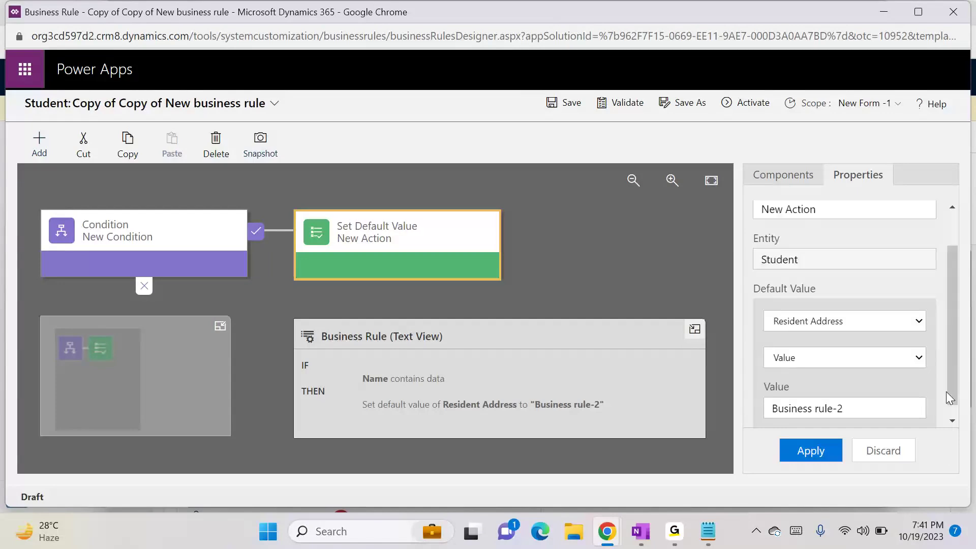
left_click(853, 392)
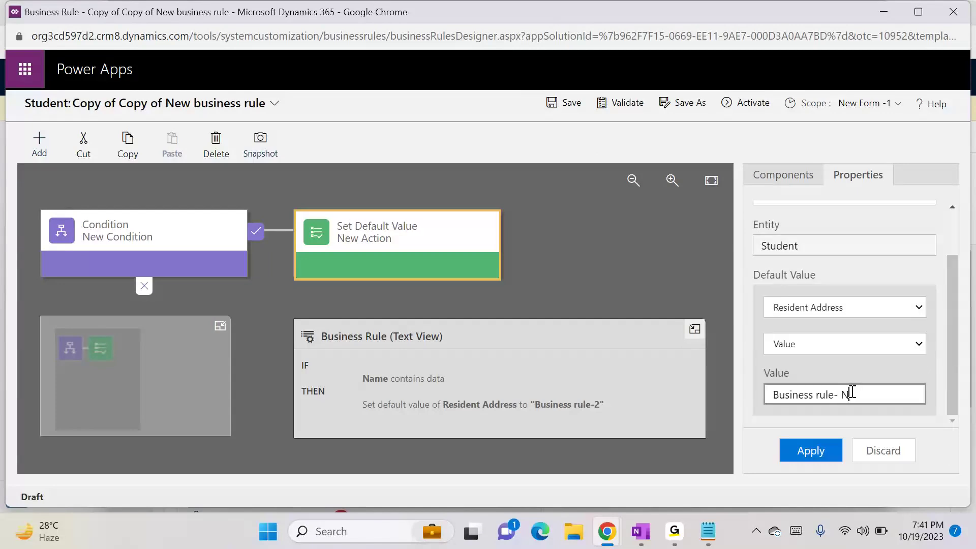
type("New form1")
left_click(819, 450)
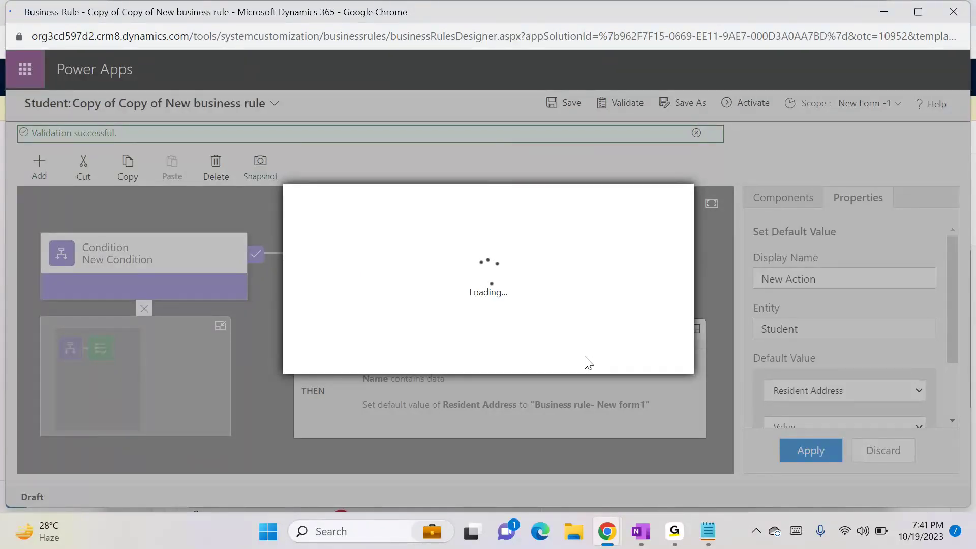
left_click(585, 358)
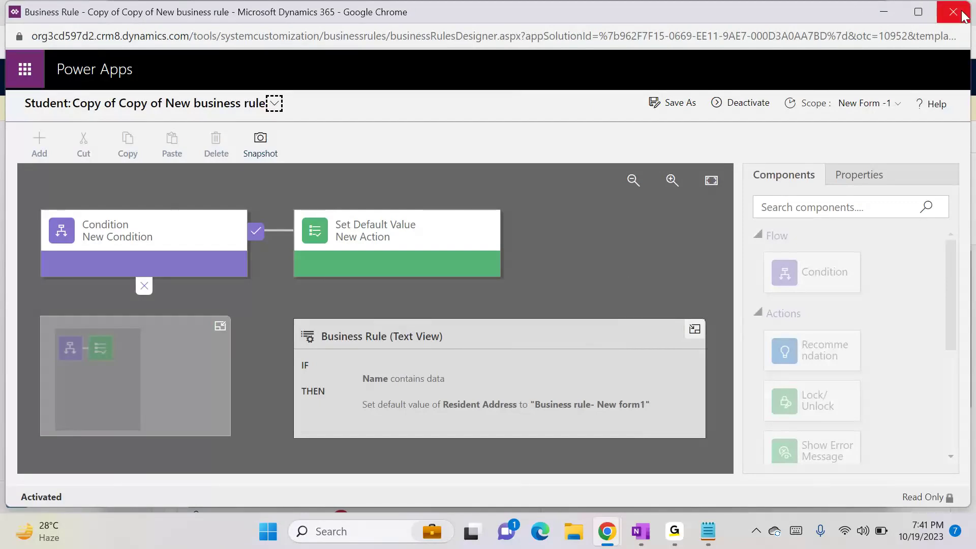
Step: Close the rule designer, reload the open Student record and examine its fields on the Information form
left_click(963, 14)
mouse_move(607, 531)
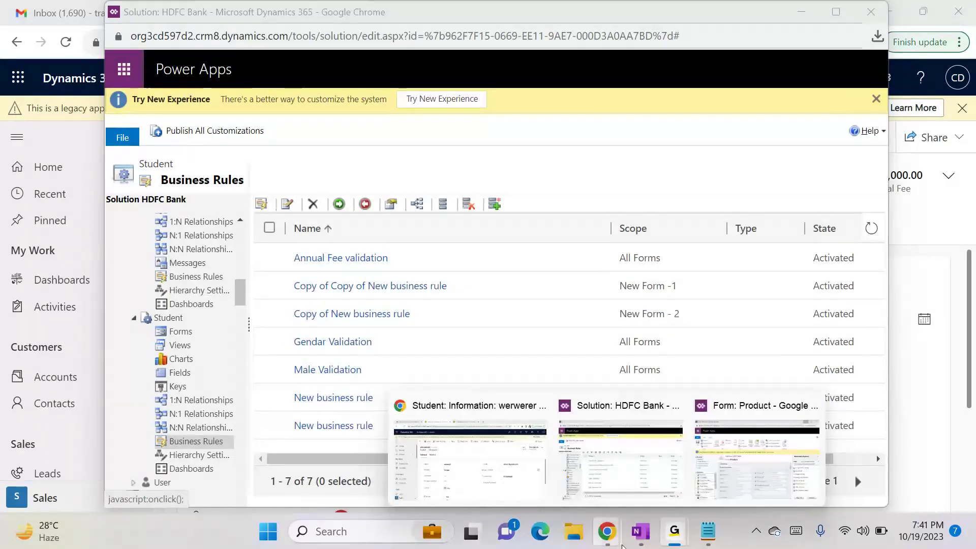
left_click(504, 489)
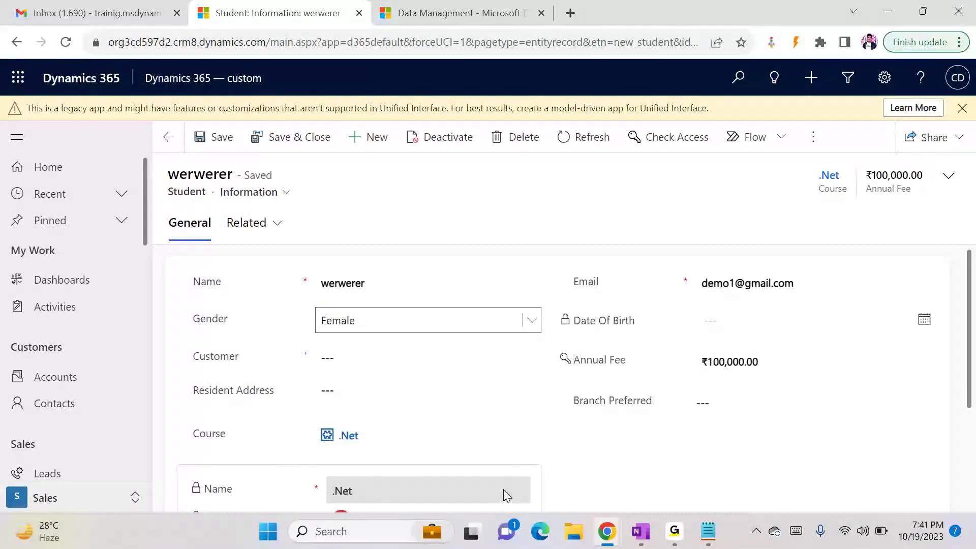
key("F5")
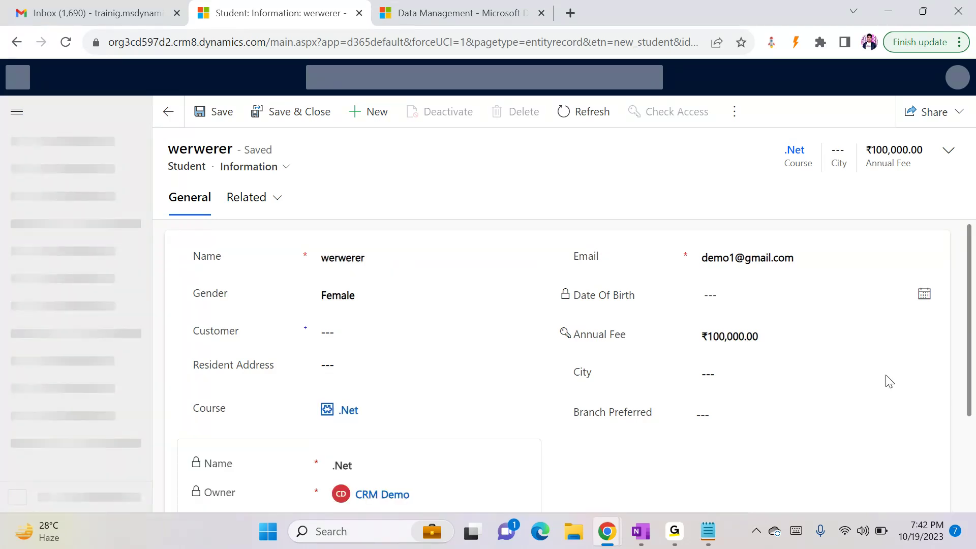
left_click_drag(957, 380, 974, 363)
left_click(970, 459)
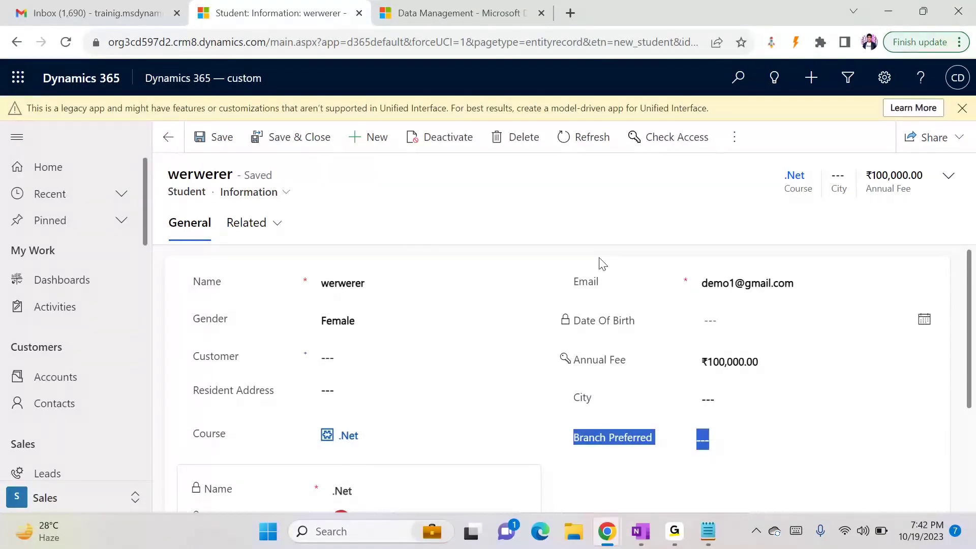
left_click_drag(969, 305, 974, 335)
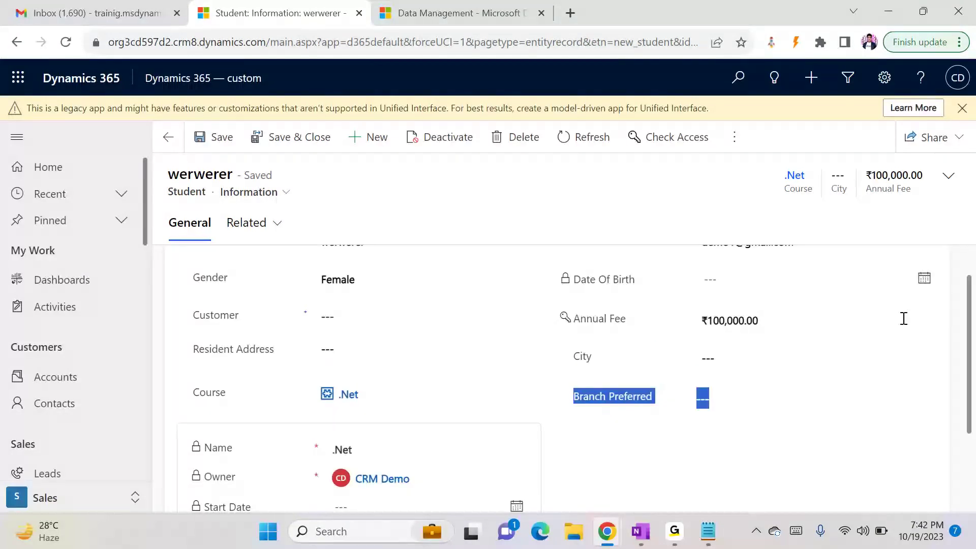
Step: Switch the open Student record to New Form -1 and New Form - 2, examining the Resident Address field on each
left_click(279, 197)
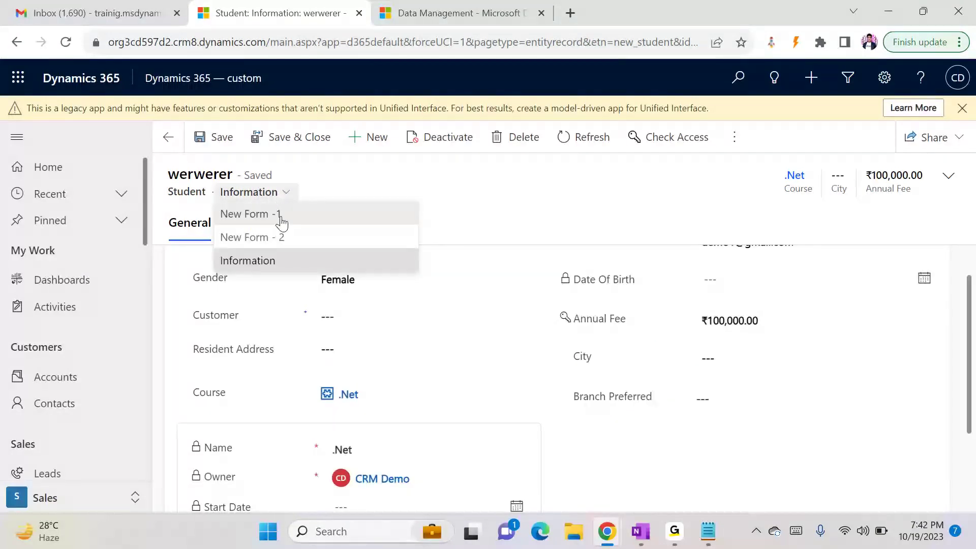
left_click(281, 216)
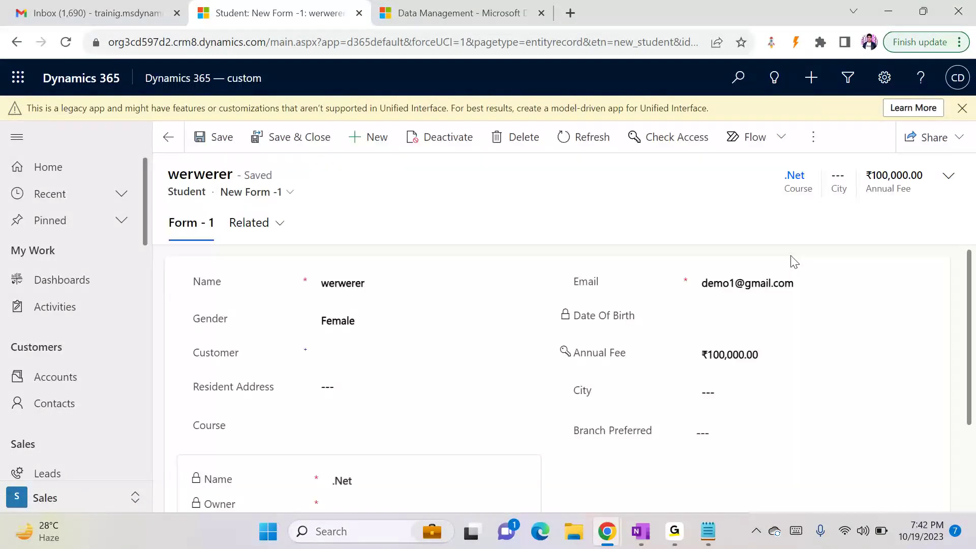
mouse_move(973, 287)
left_mouse_down()
mouse_move(975, 393)
mouse_move(966, 284)
left_mouse_up()
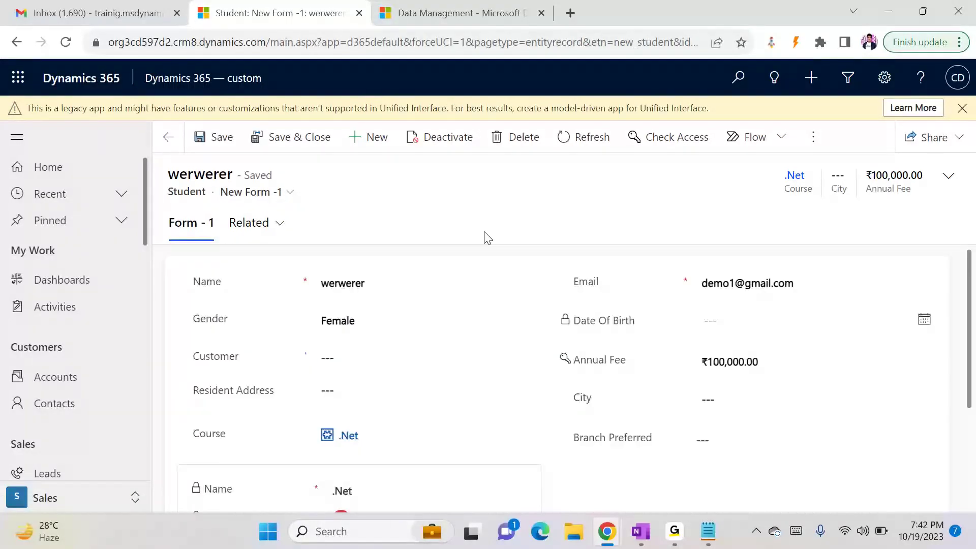
left_click(278, 194)
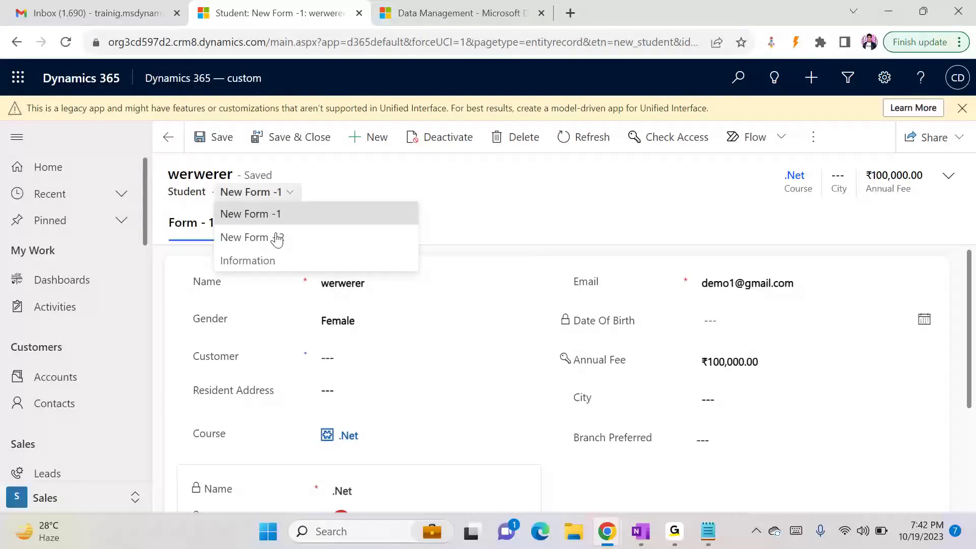
left_click(277, 238)
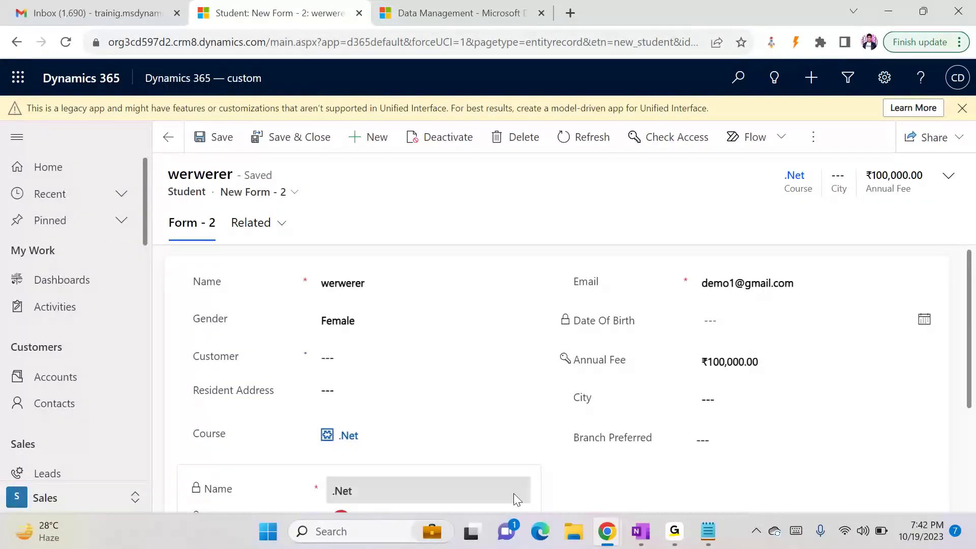
Step: Sort the solution's Student business rules by scope and review the Resident Address default in the Information-scoped rule
mouse_move(607, 531)
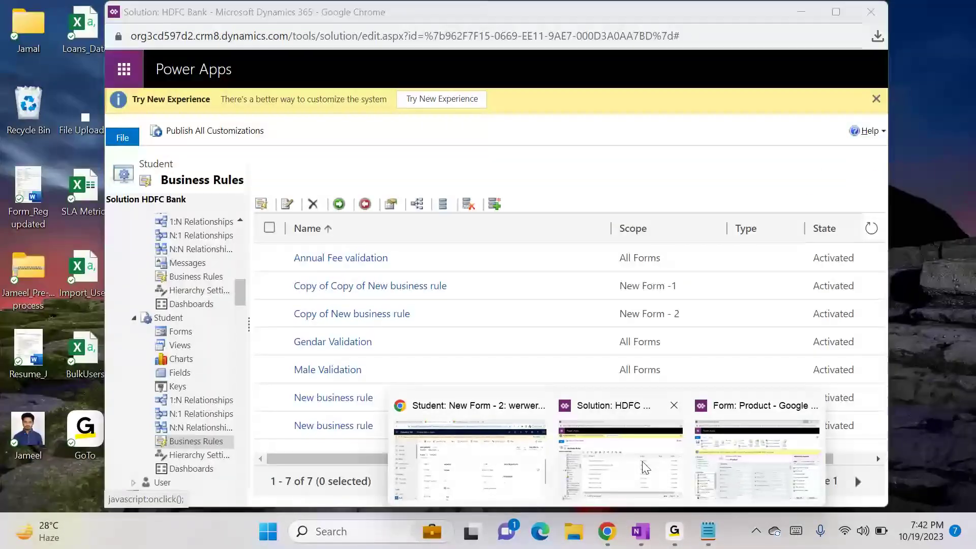
left_click(645, 468)
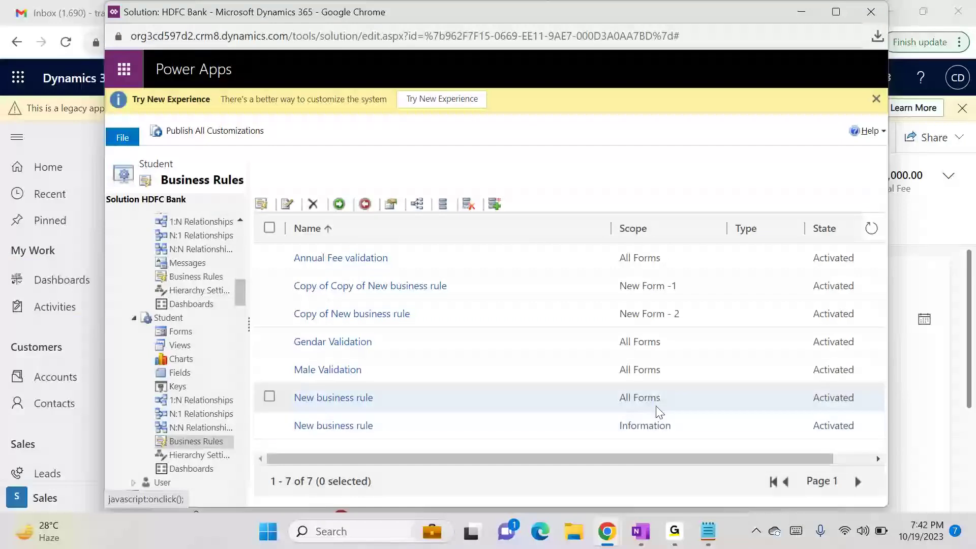
left_click(656, 236)
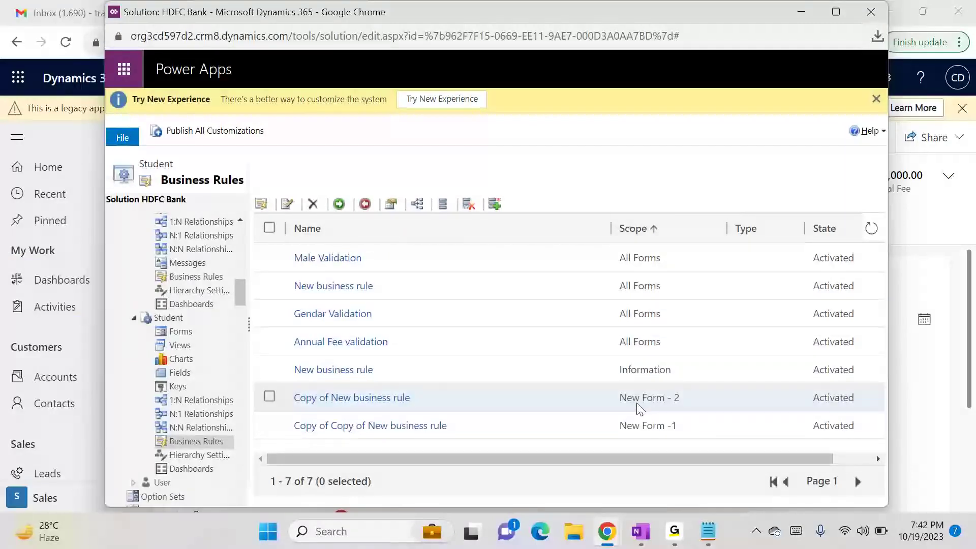
left_click(364, 370)
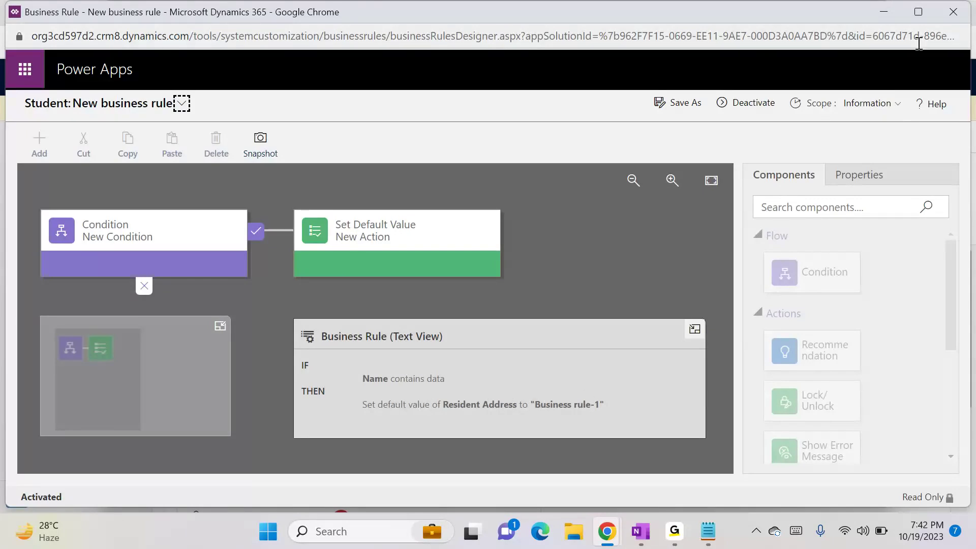
left_click(953, 11)
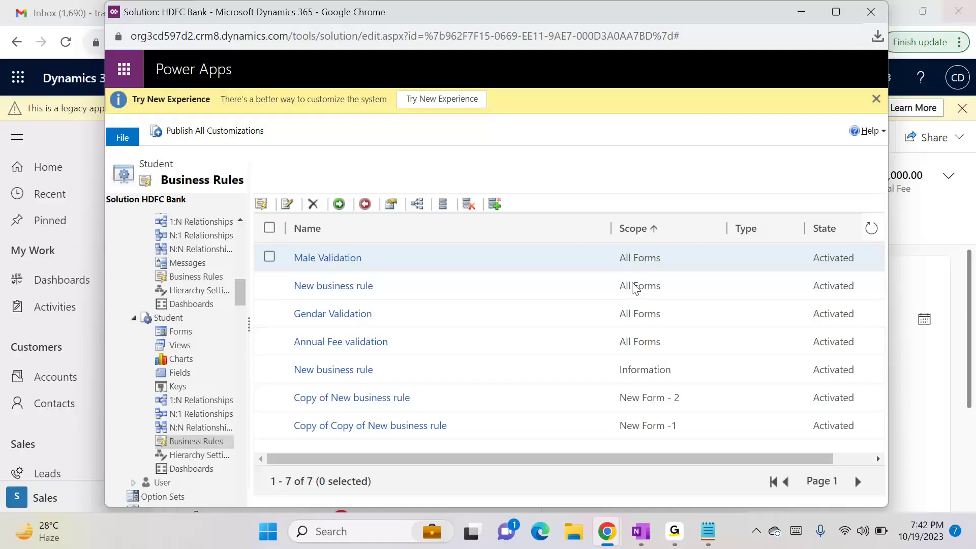
Step: Publish the Student entity's customizations in the HDFC Bank solution and return to the open Student record
left_click(201, 324)
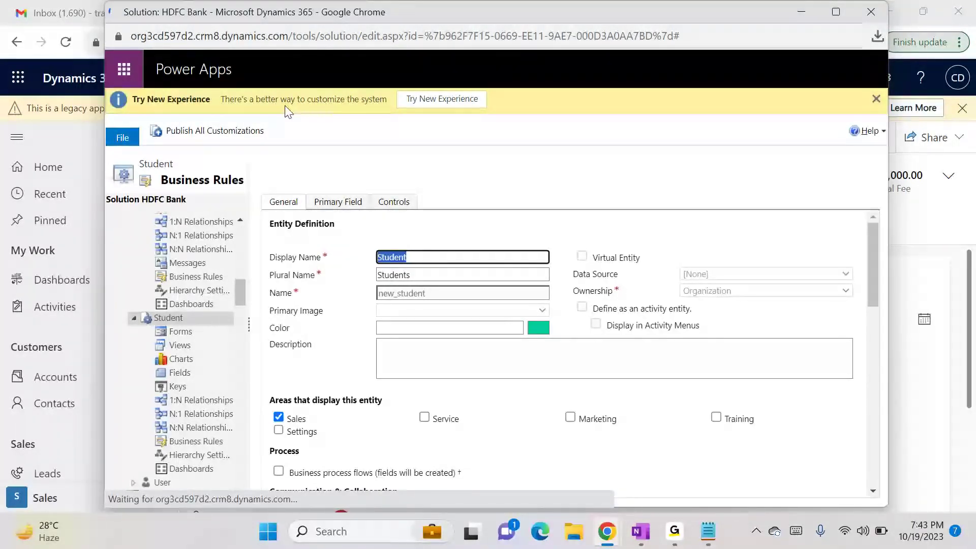
left_click(402, 131)
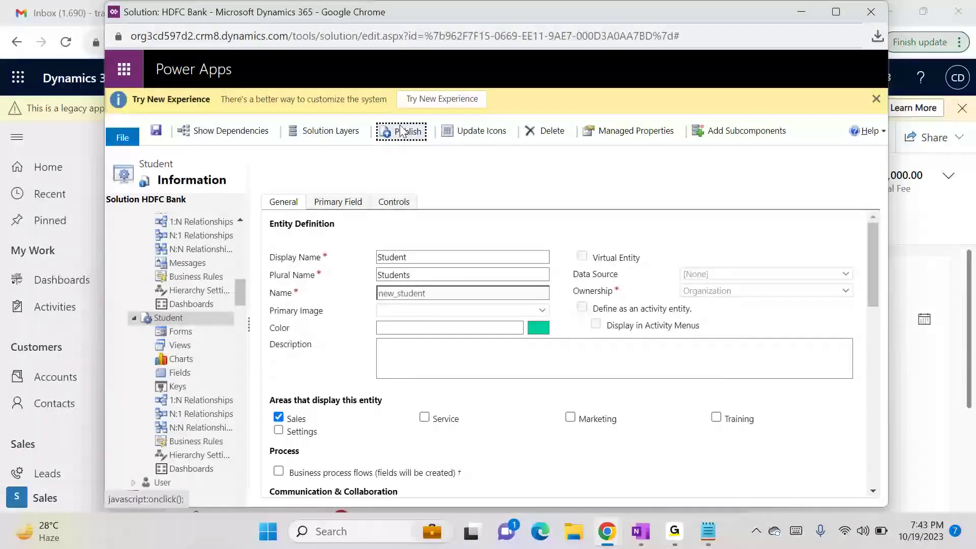
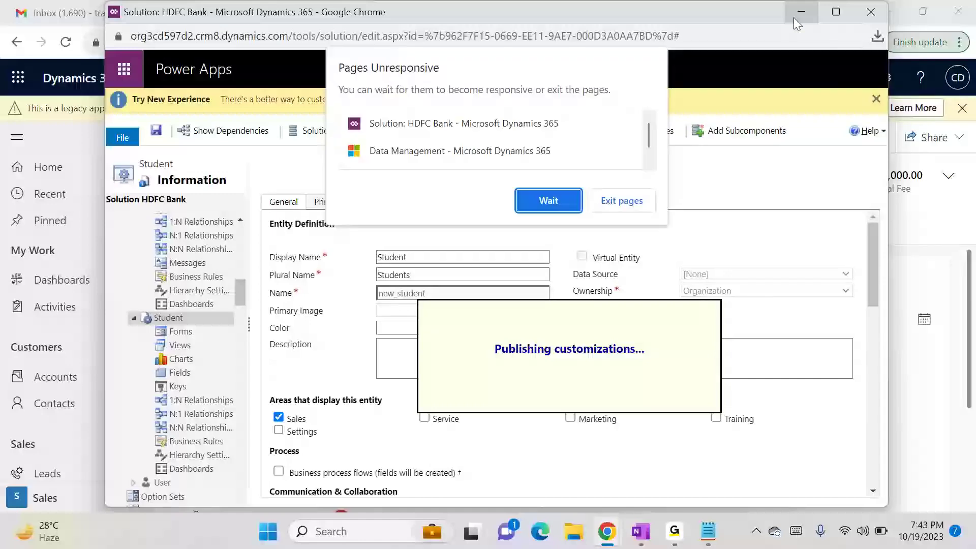
left_click(794, 19)
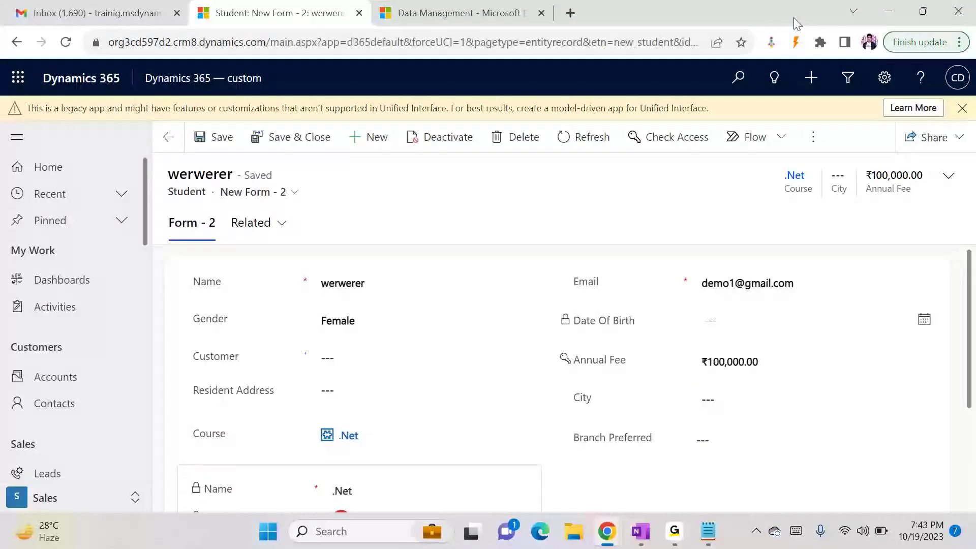
Step: Reload the Student record on New Form - 2, append "aa" to its Name, check Resident Address and save the record
key("F5")
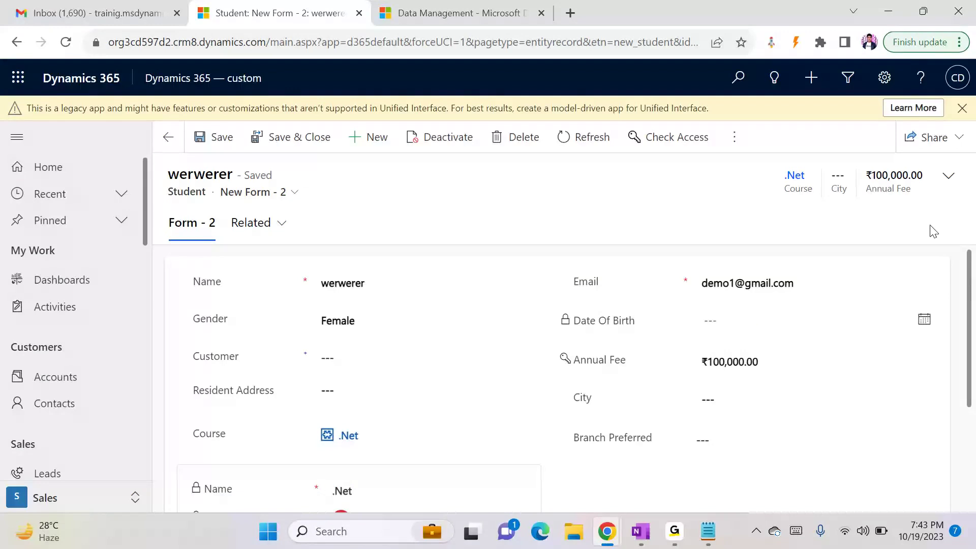
left_click_drag(973, 281, 963, 236)
left_click(394, 284)
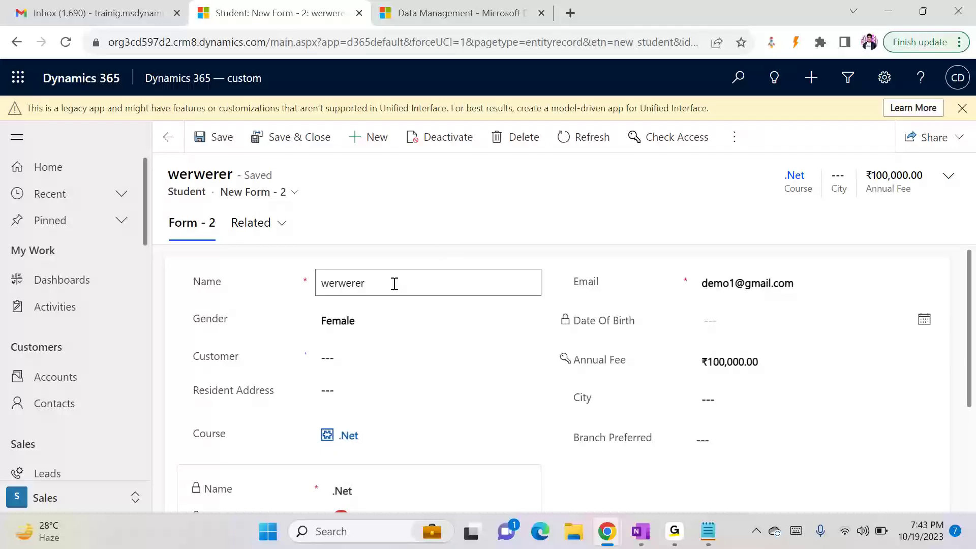
type("aa")
key("Tab")
left_click_drag(968, 261, 968, 331)
left_click(368, 334)
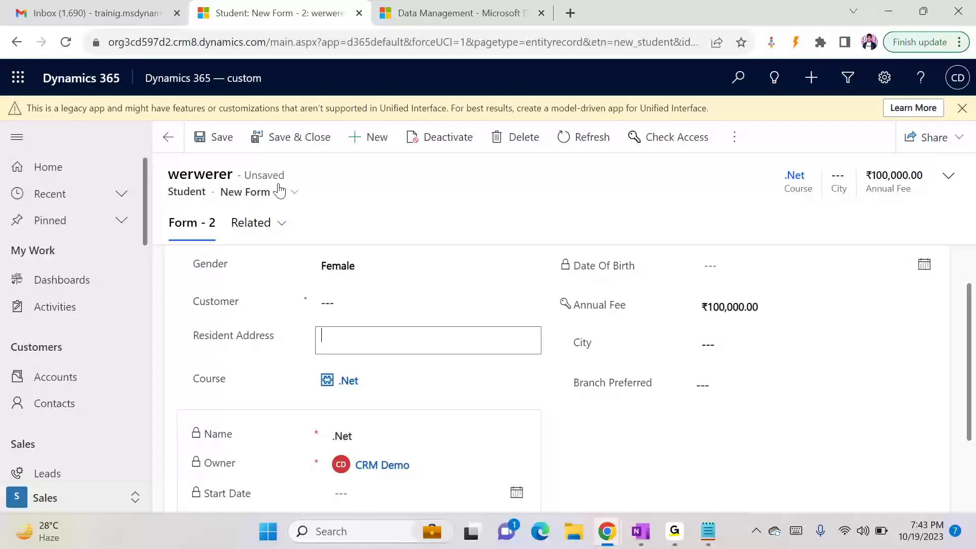
left_click(218, 139)
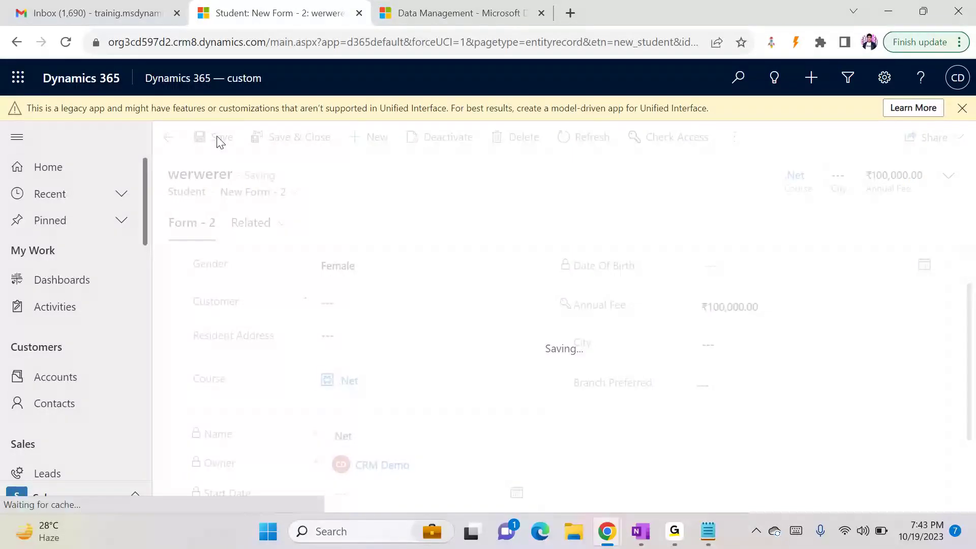
Step: Display the saved Student record on New Form -1 and on the Information form to compare their Resident Address fields
left_click(273, 191)
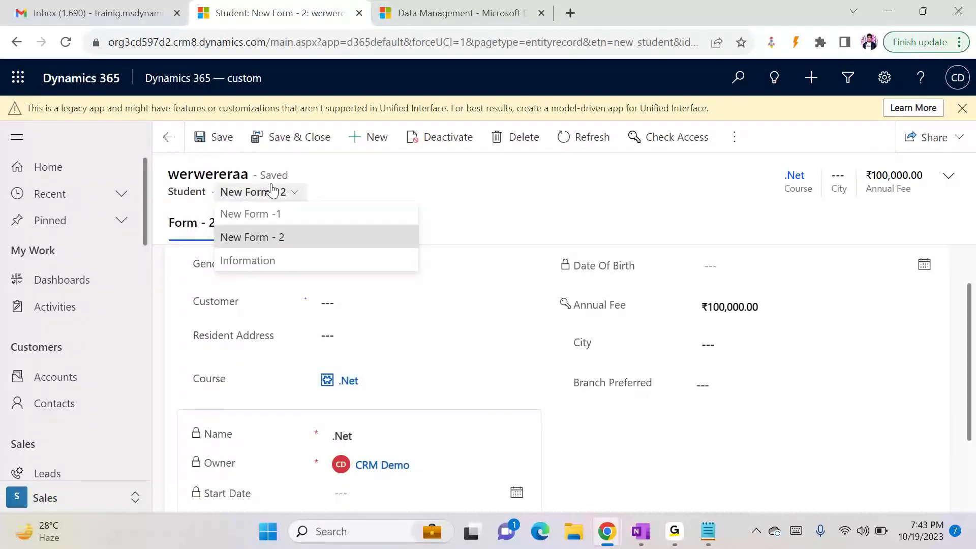
left_click(276, 211)
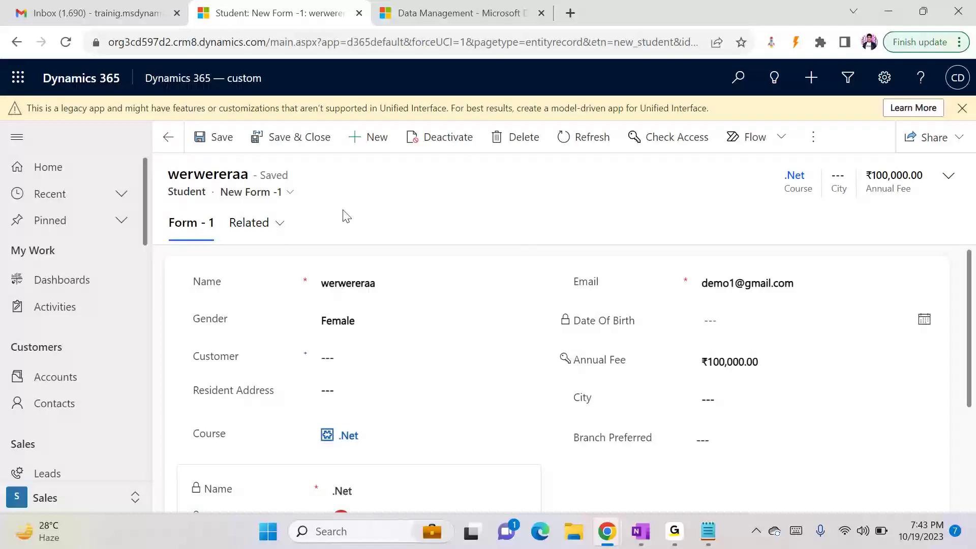
left_click(293, 203)
left_click(280, 268)
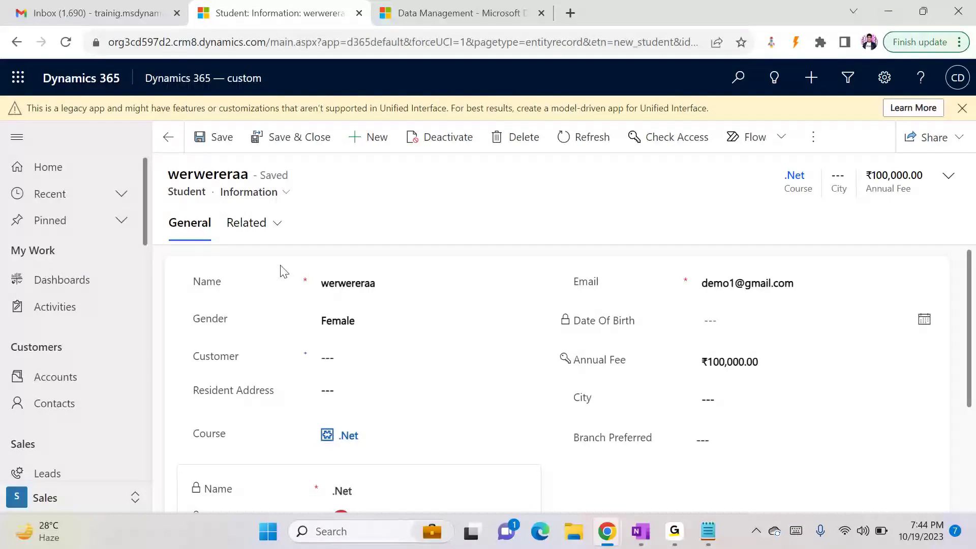
Step: Reload the Student record on the Information form, set its Name to "test", save it and check Resident Address
key("F5")
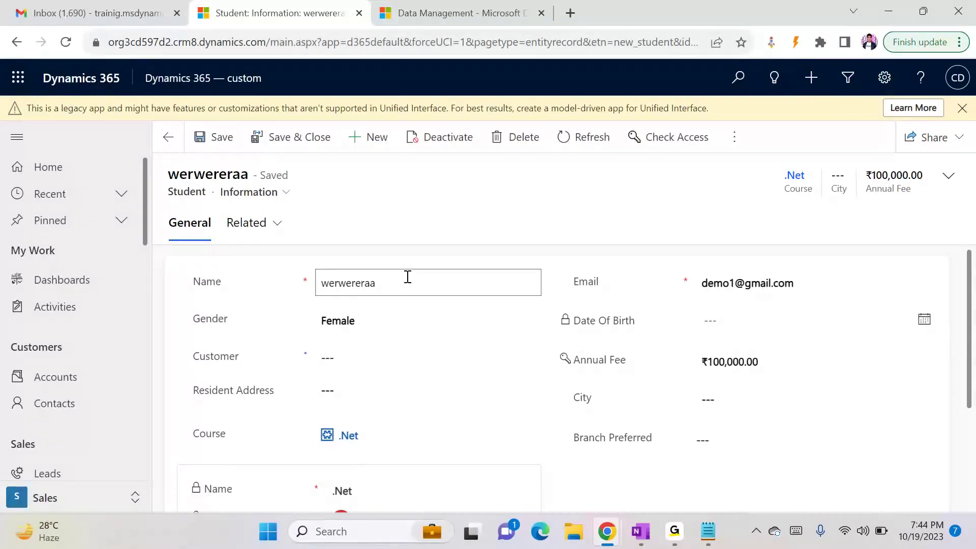
key("ctrl+a")
type("test")
left_click(429, 240)
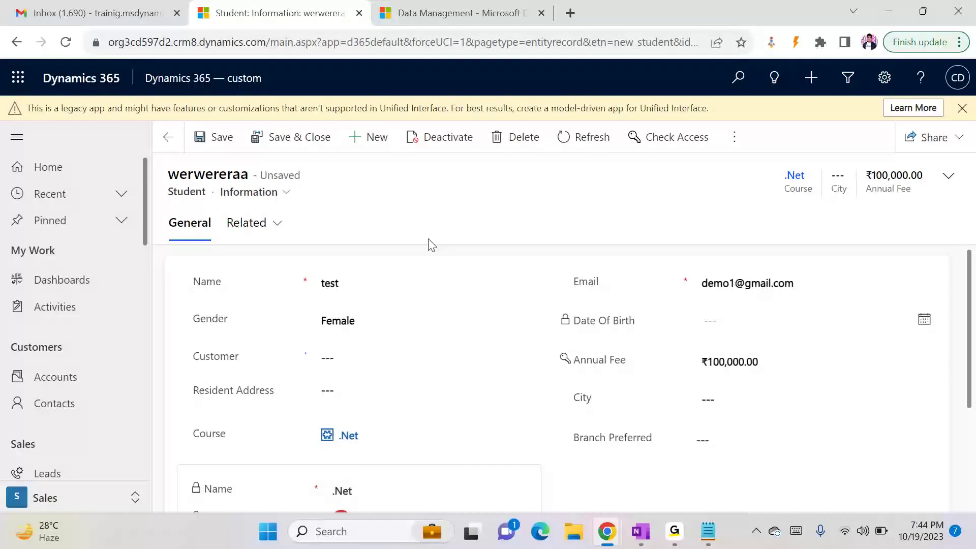
left_click(234, 148)
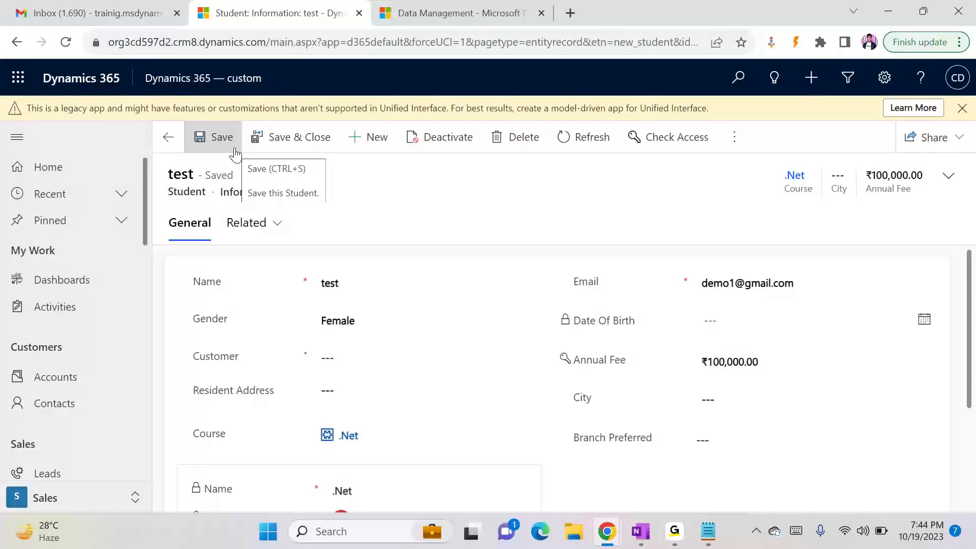
left_click(375, 387)
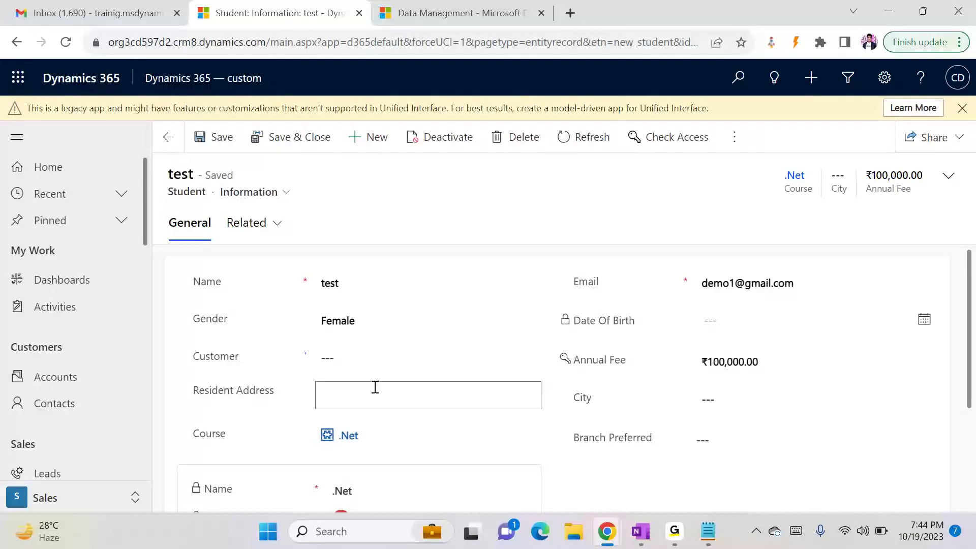
Step: Open the Male Validation rule from the Student business rules in the solution, deactivate it and close the designer
key("alt+Tab")
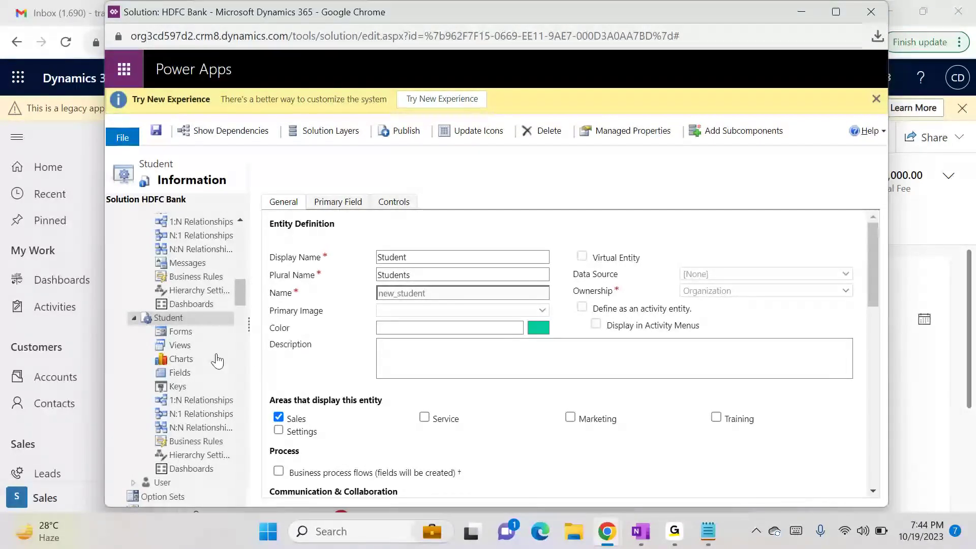
left_click(202, 442)
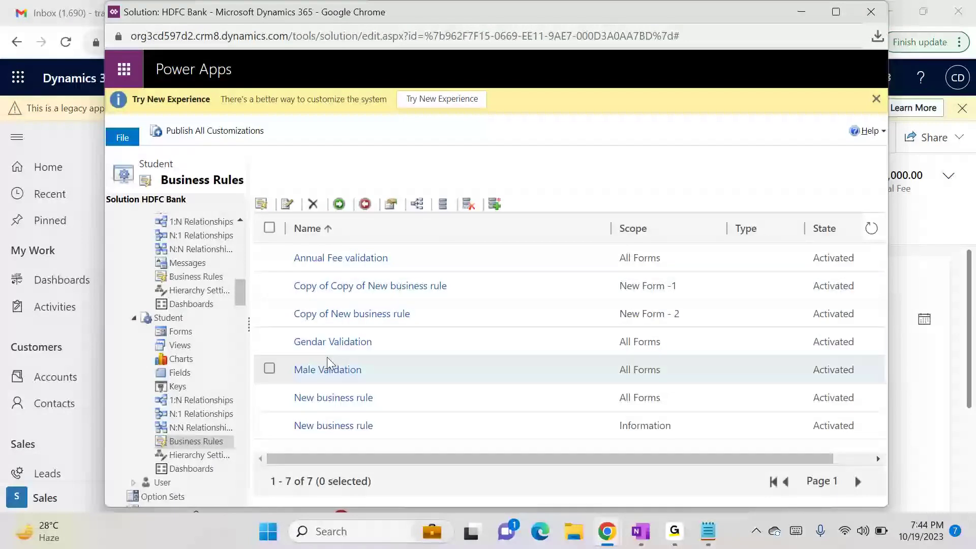
left_click(328, 373)
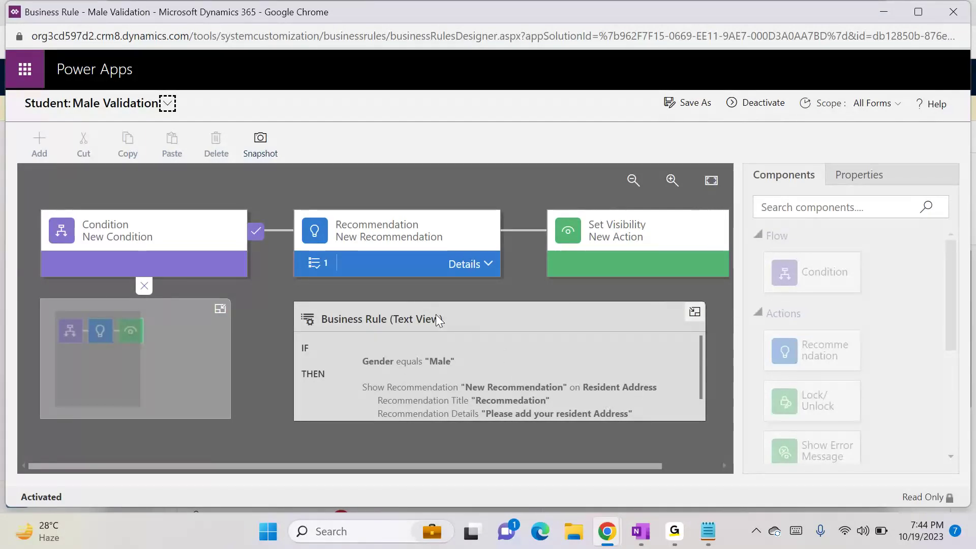
left_click(450, 240)
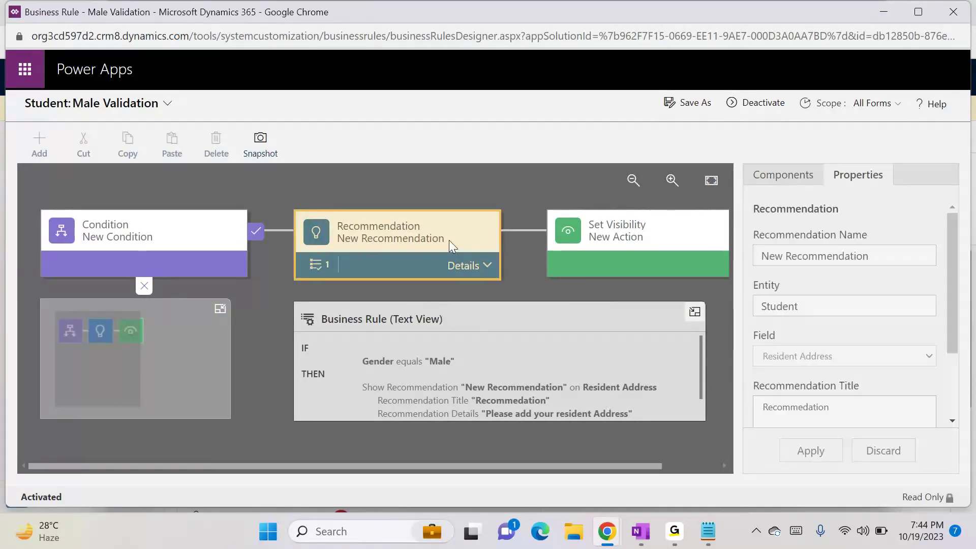
left_click(755, 103)
left_click(584, 355)
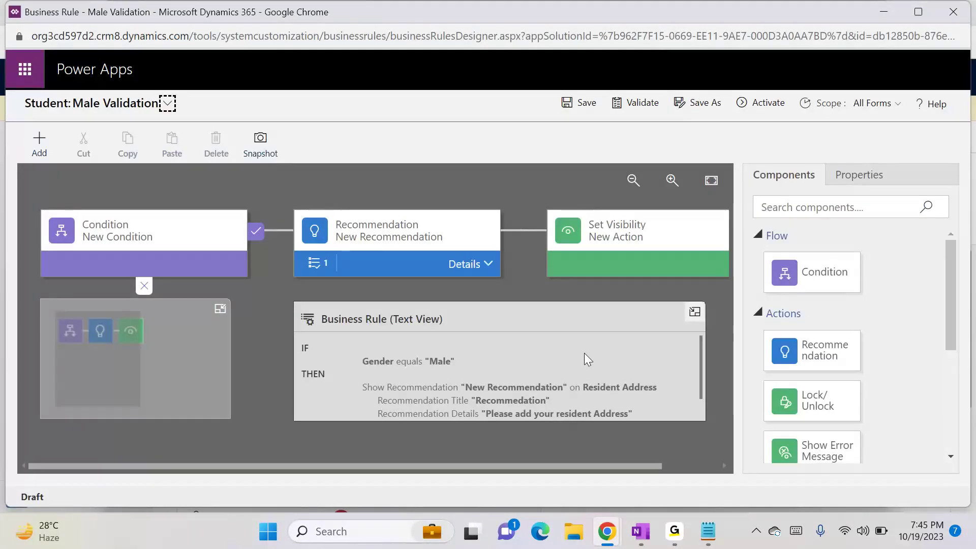
left_click(937, 38)
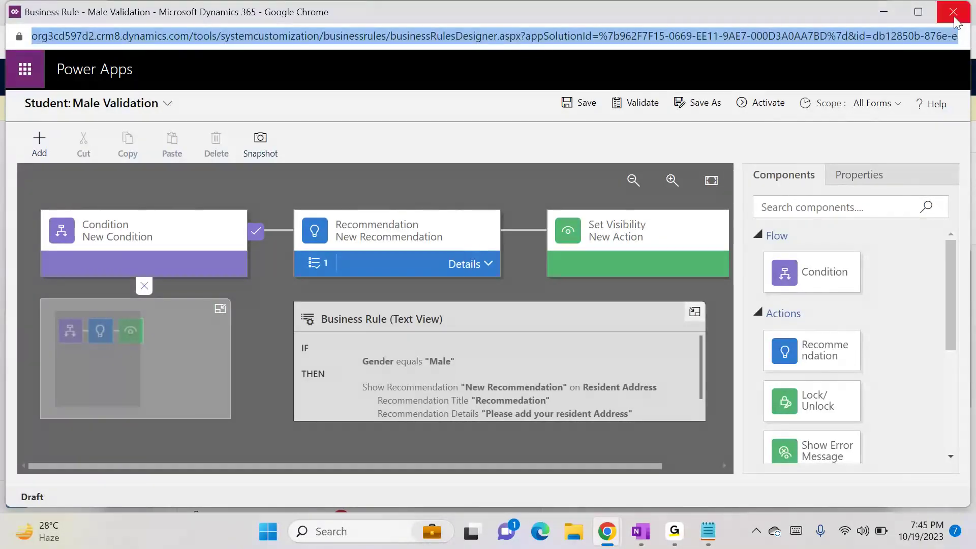
left_click(954, 20)
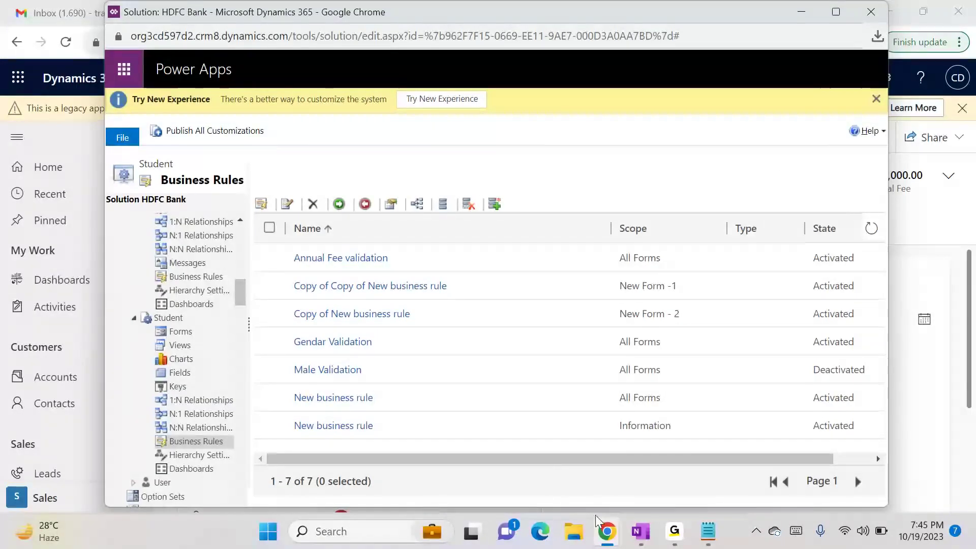
Step: Return to the Student record on the Information form and reload it to check Resident Address
mouse_move(598, 532)
left_click(468, 459)
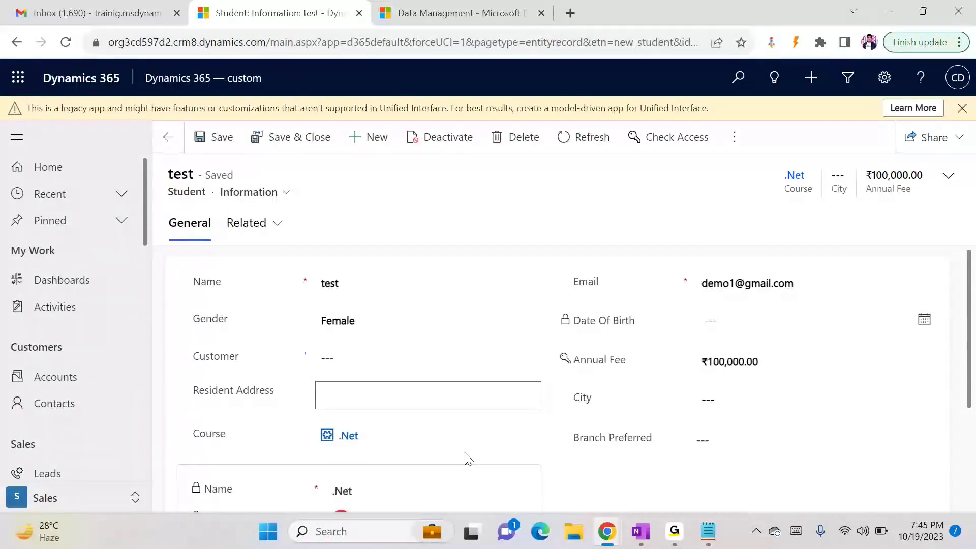
key("alt+Tab")
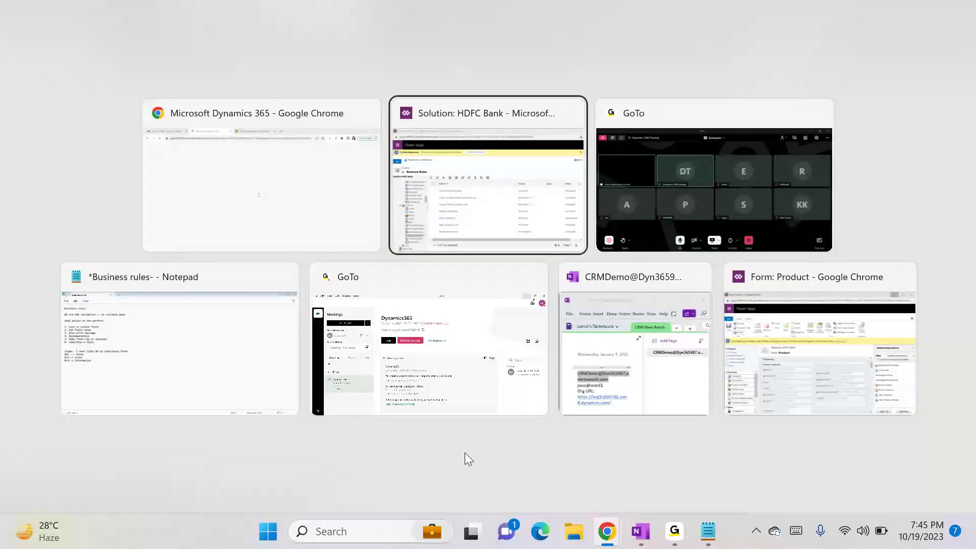
key("alt+shift+Tab")
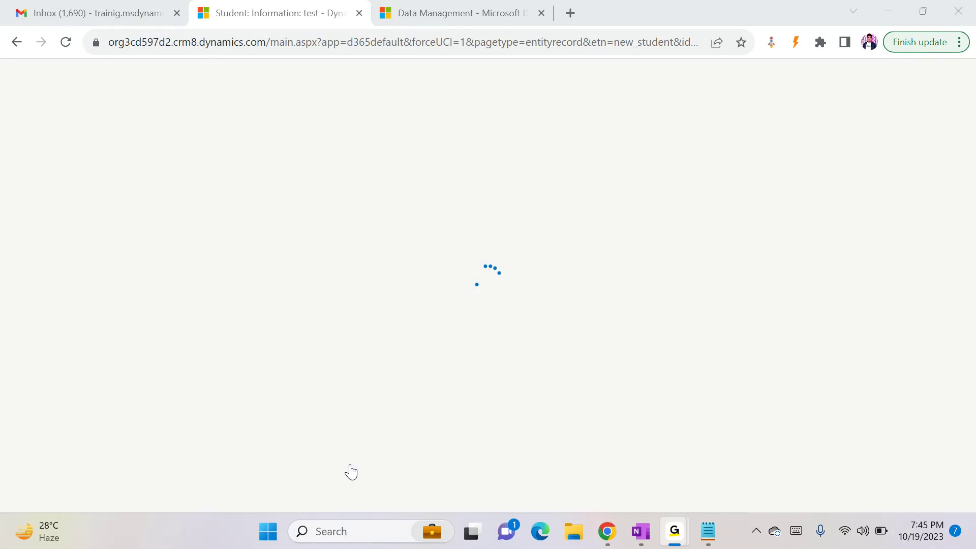
key("alt+Tab")
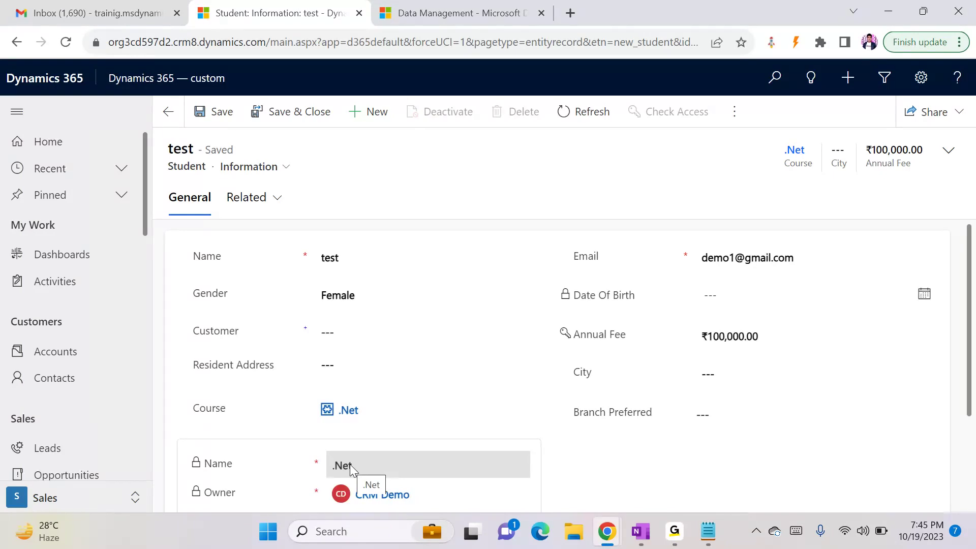
key("alt+Tab")
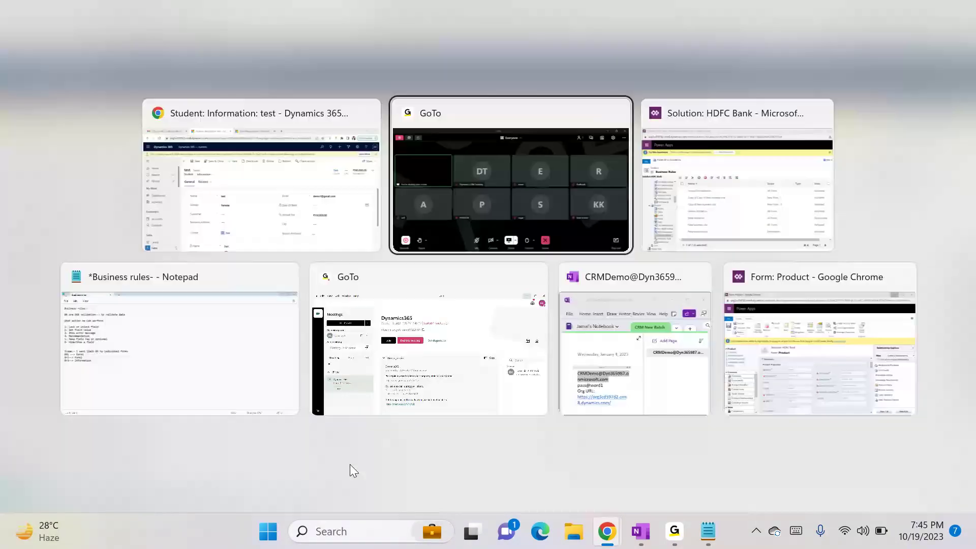
left_click(350, 465)
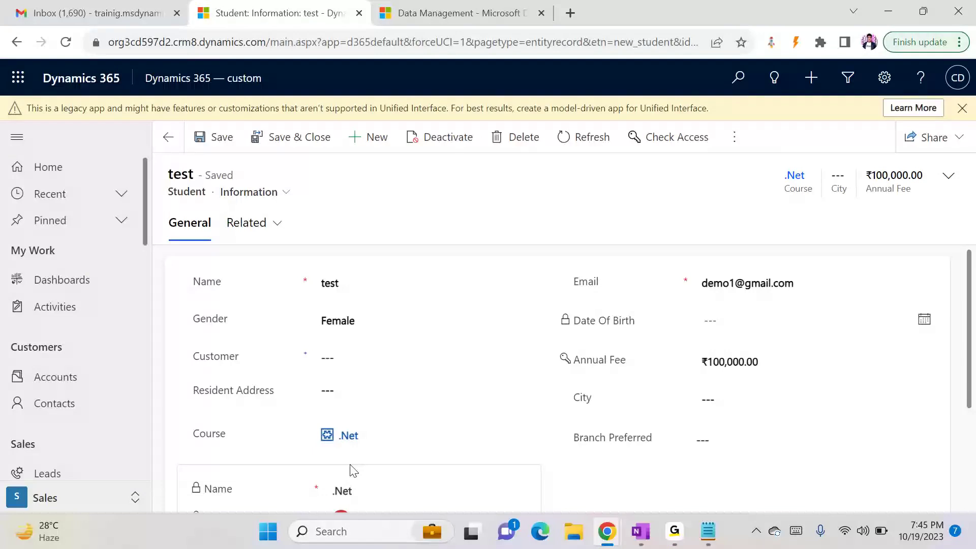
key("F5")
Step: Display the Student record on New Form -1, New Form - 2 and the Information form to compare their Resident Address fields
left_click(268, 193)
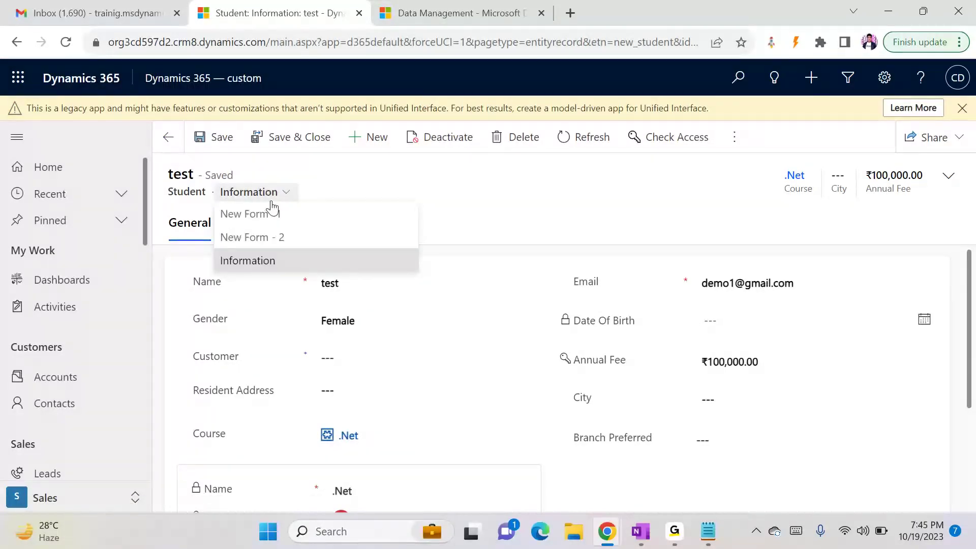
left_click(267, 214)
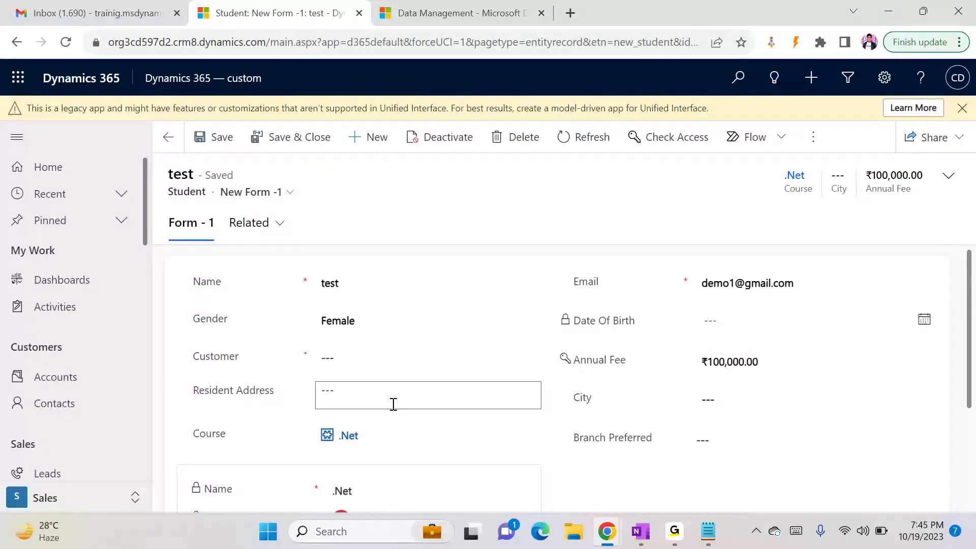
left_click(251, 192)
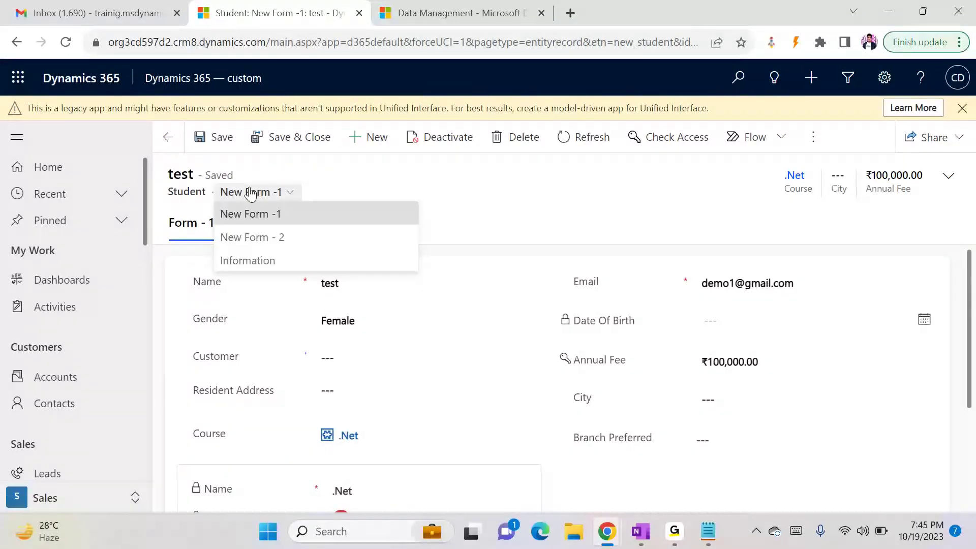
left_click(275, 238)
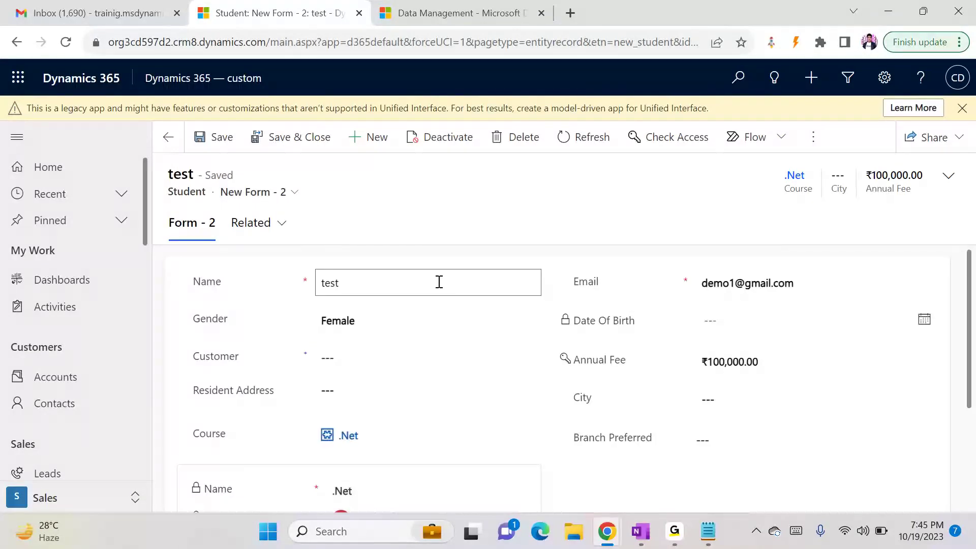
left_click(260, 195)
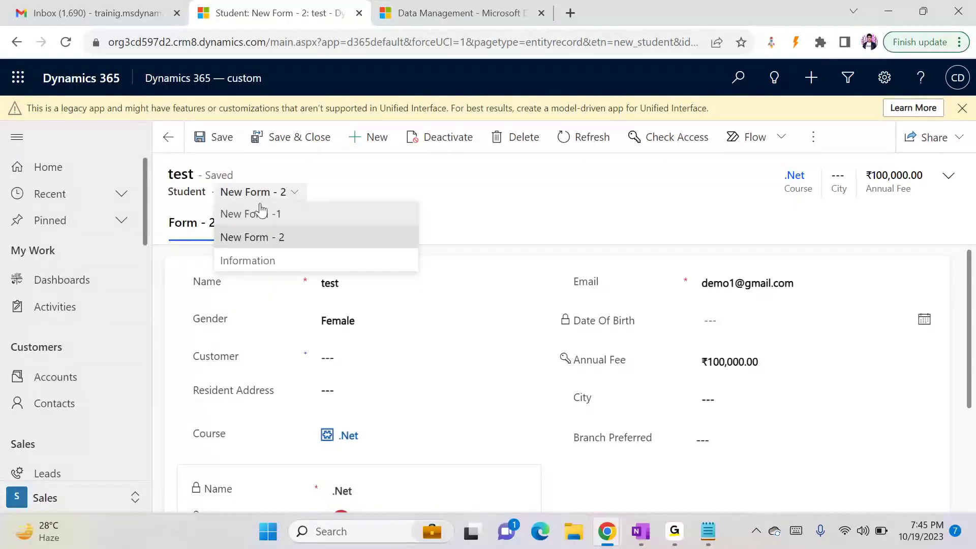
left_click(271, 262)
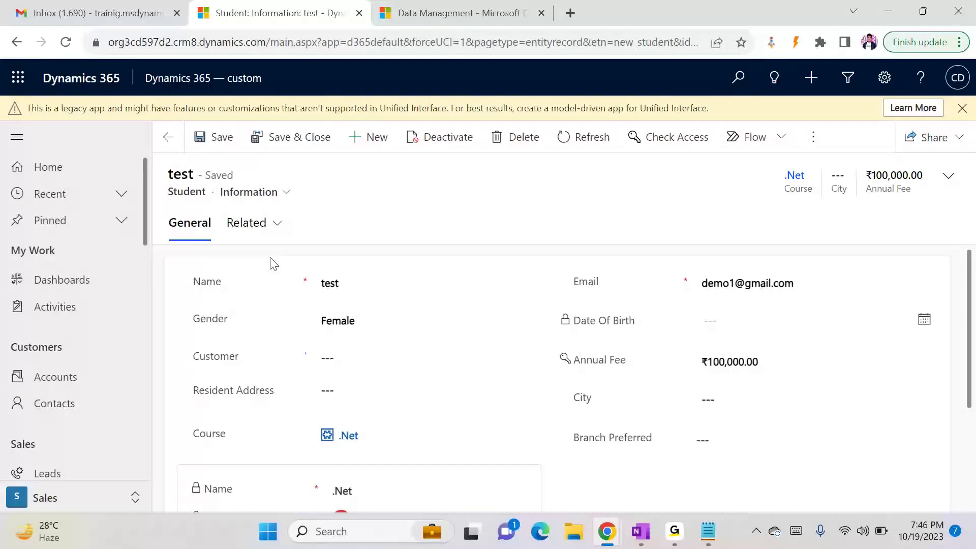
key("alt+Tab")
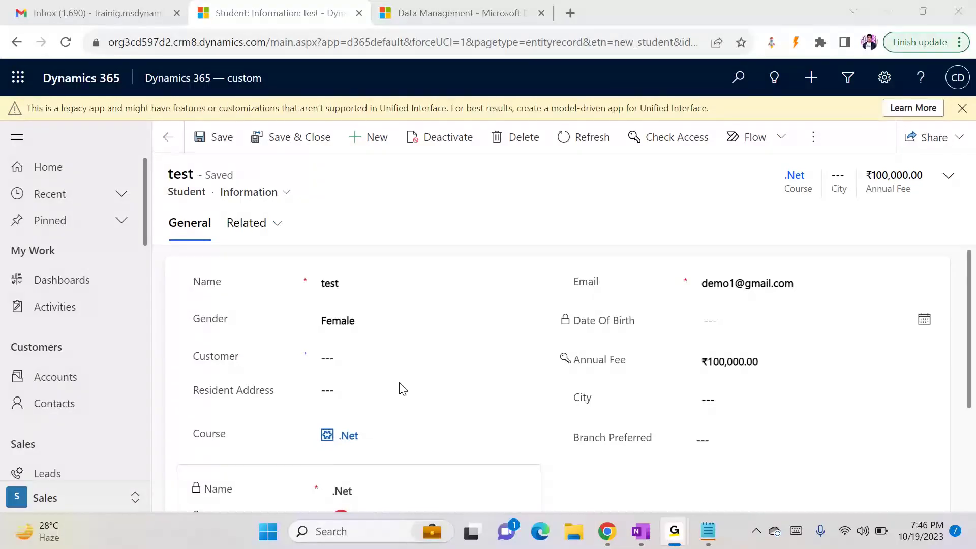
left_click(762, 455)
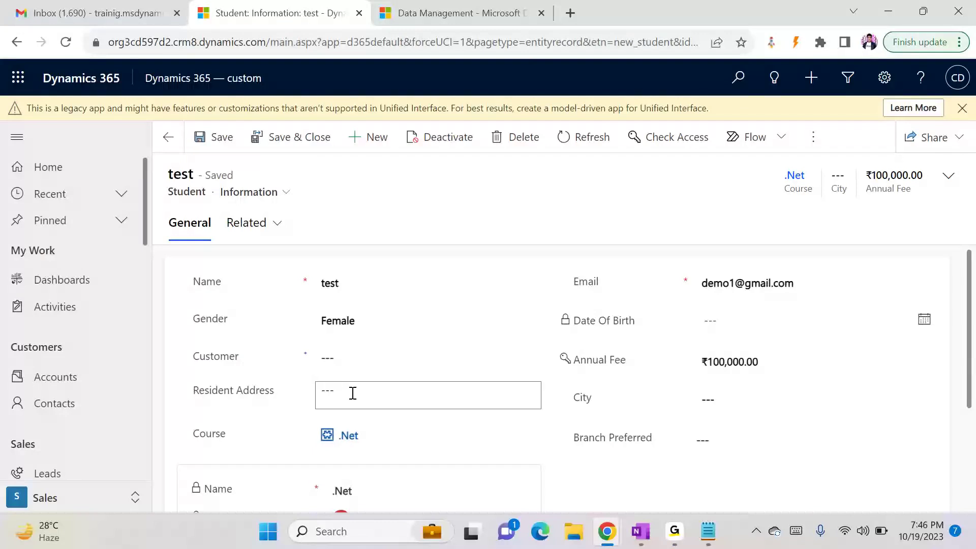
key("alt+Tab")
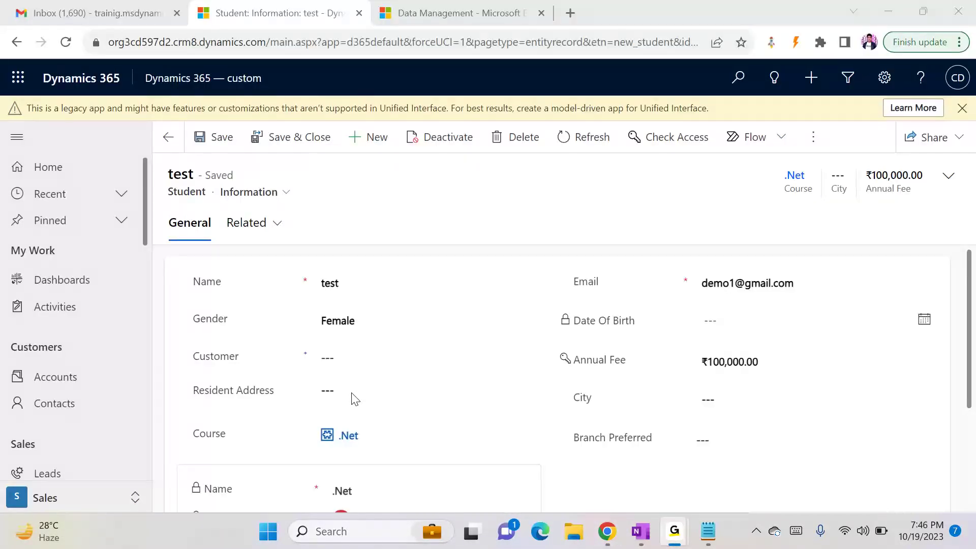
key("alt+Tab")
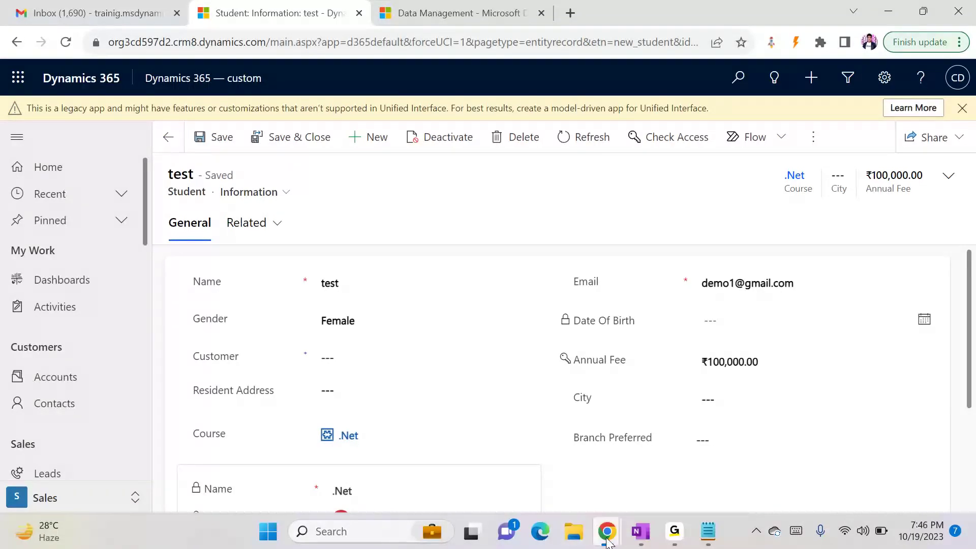
Step: Sort the Student business rules in the solution by scope, open the Information-scoped rule and inspect its Set Default Value action
mouse_move(607, 540)
left_click(626, 466)
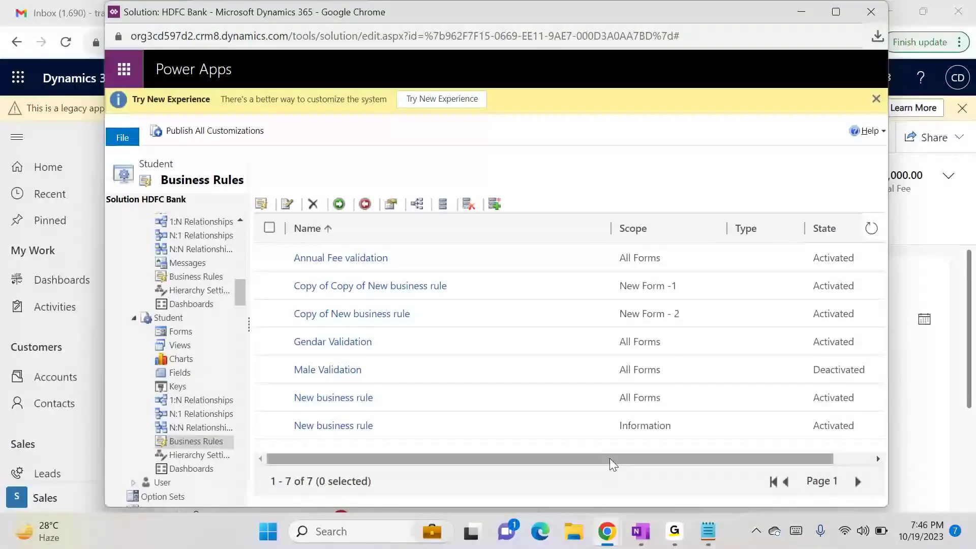
left_click_drag(592, 456, 660, 461)
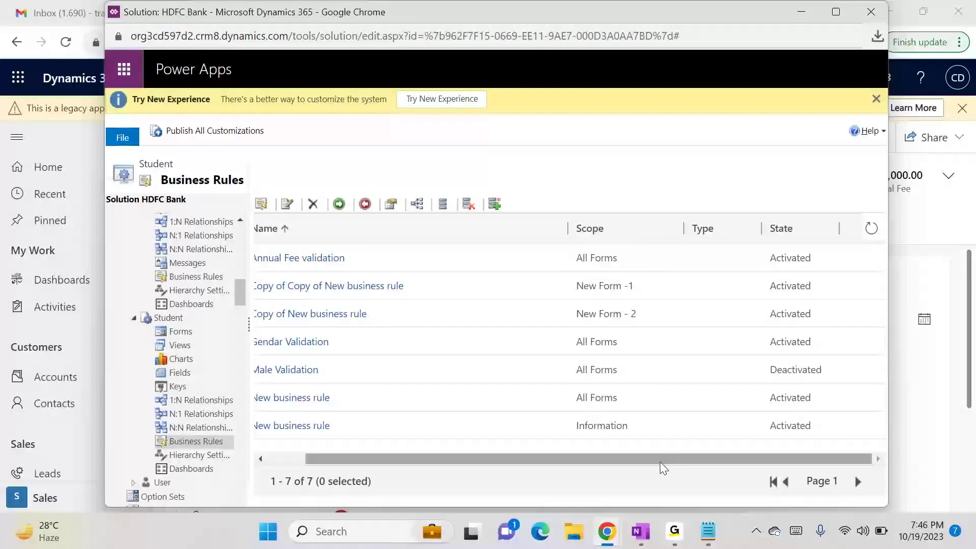
left_click(611, 233)
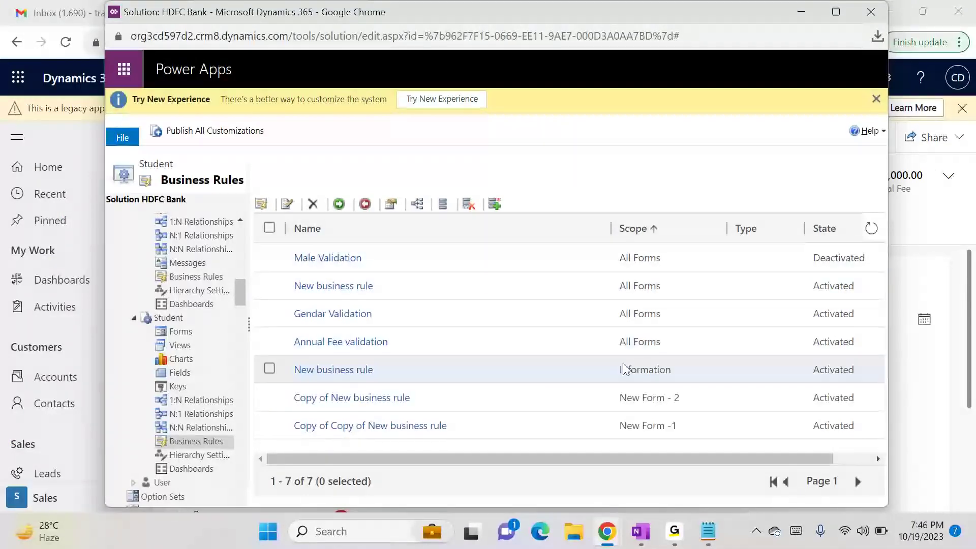
left_click(351, 370)
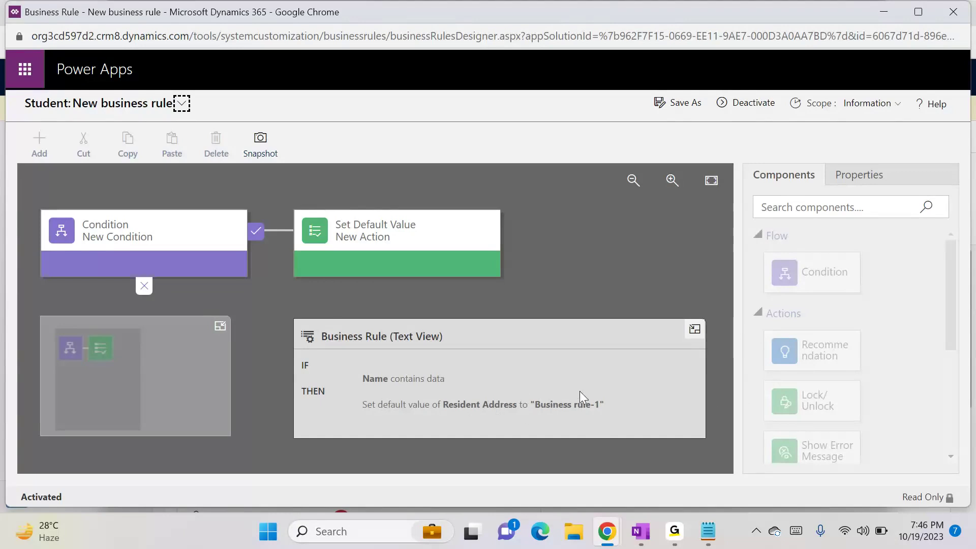
left_click(344, 224)
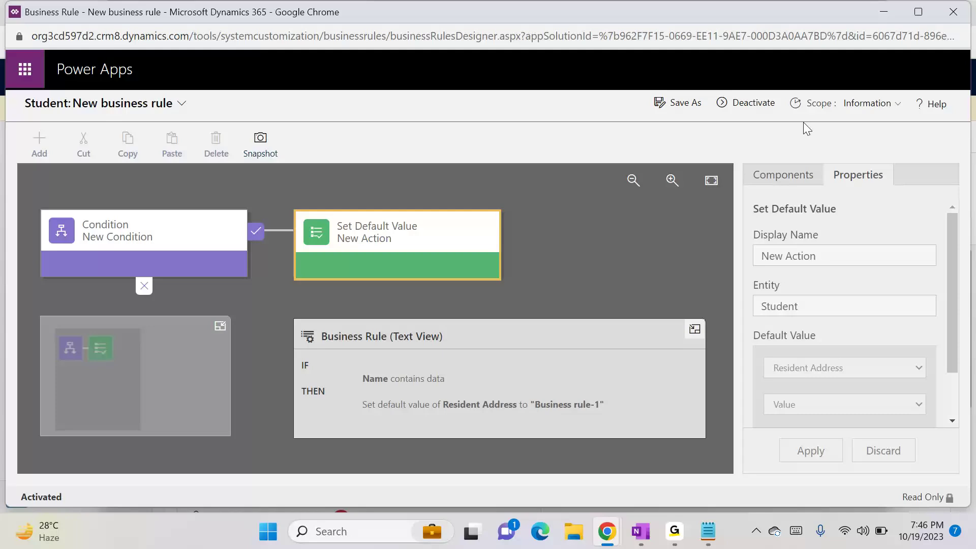
Step: Reopen the Information-scoped New business rule from the solution's Student business rules and deactivate it
key("alt+Tab")
key("alt+Tab")
key("alt+Tab")
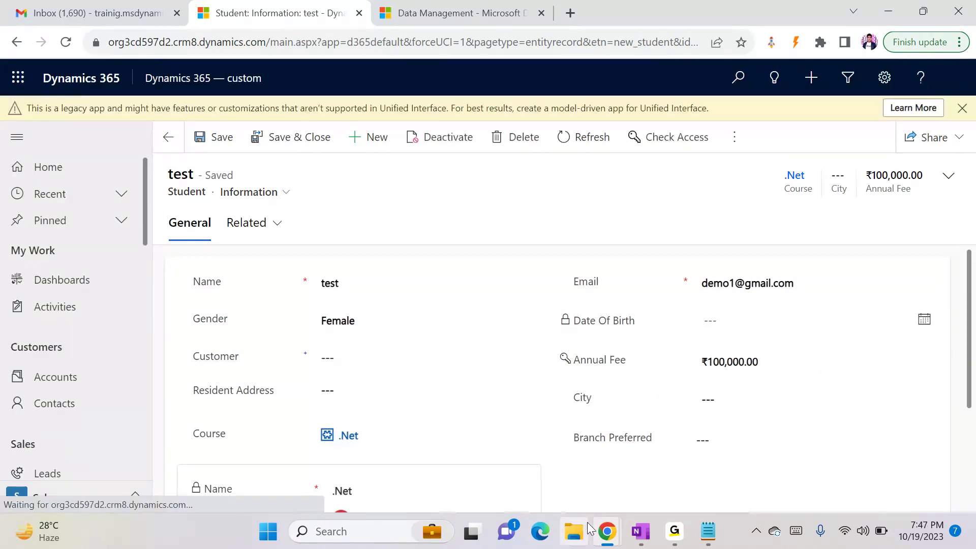
mouse_move(611, 517)
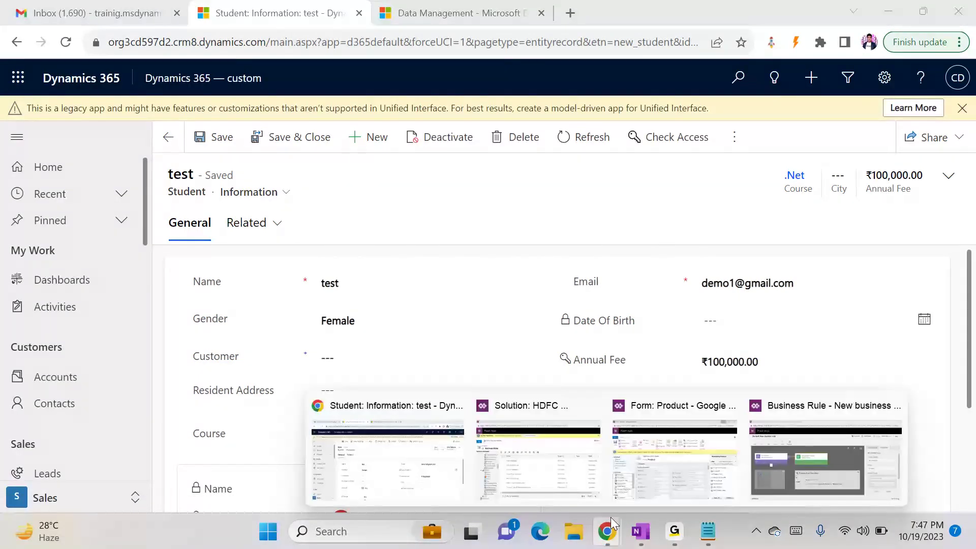
left_click(593, 459)
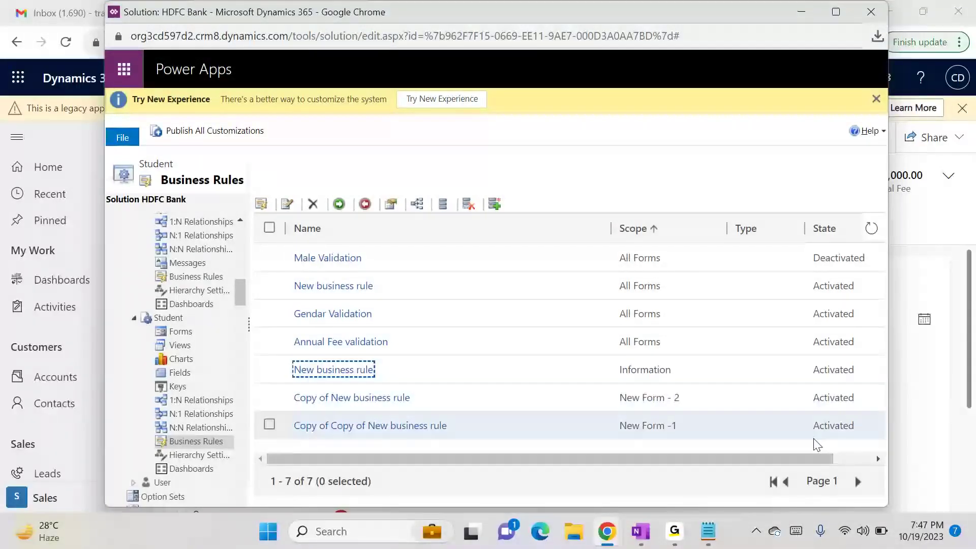
left_click(370, 375)
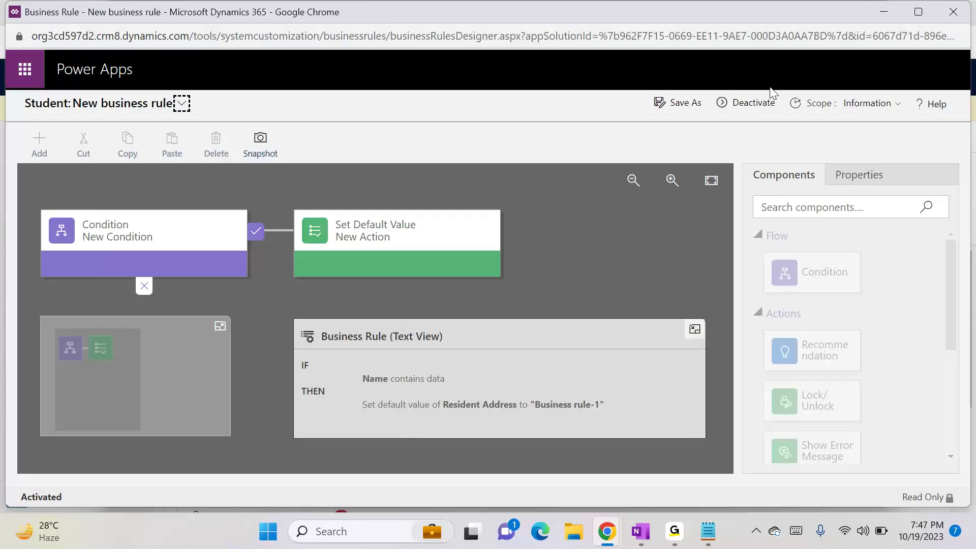
left_click(747, 102)
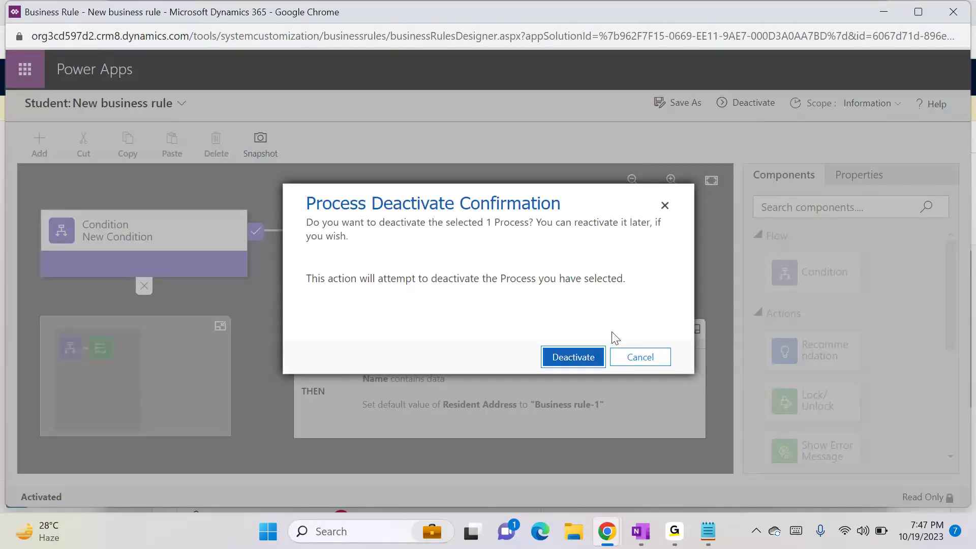
left_click(584, 353)
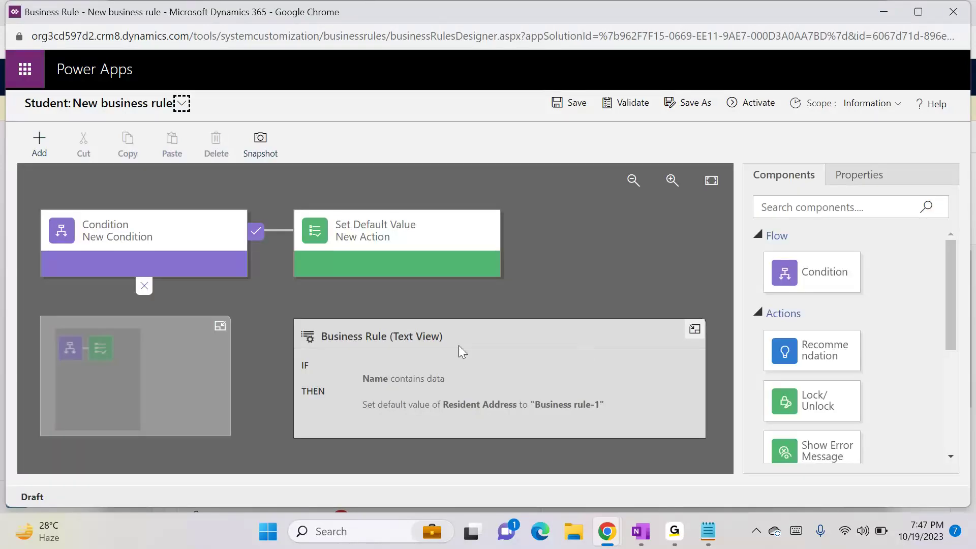
Step: Review the rule's condition, keeping Name as its field with the Contains data operator
left_click(211, 272)
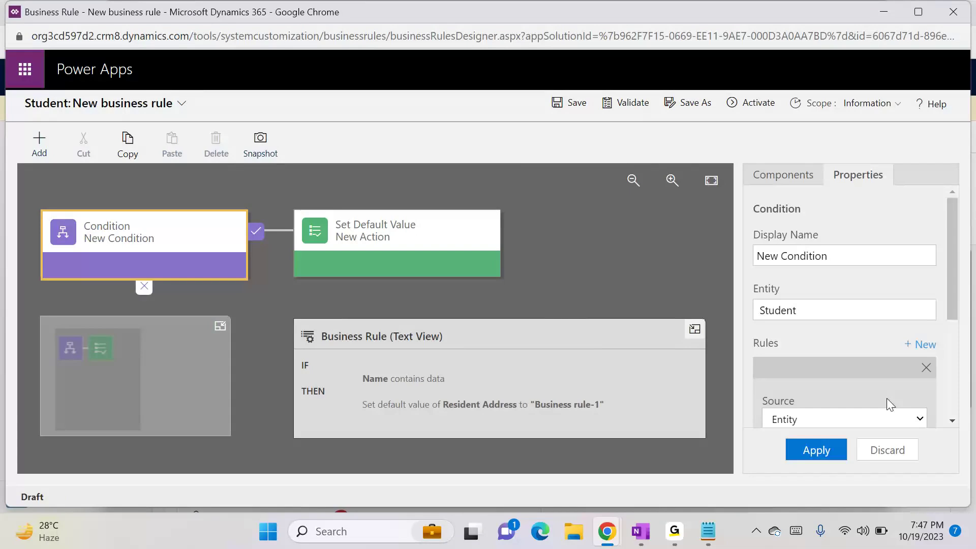
left_click_drag(952, 320, 966, 407)
left_click(816, 290)
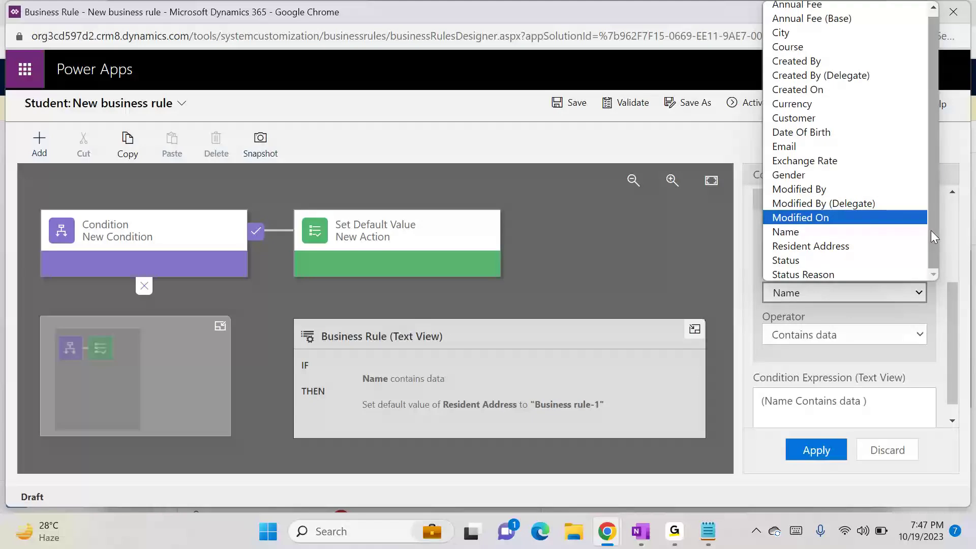
left_click(788, 232)
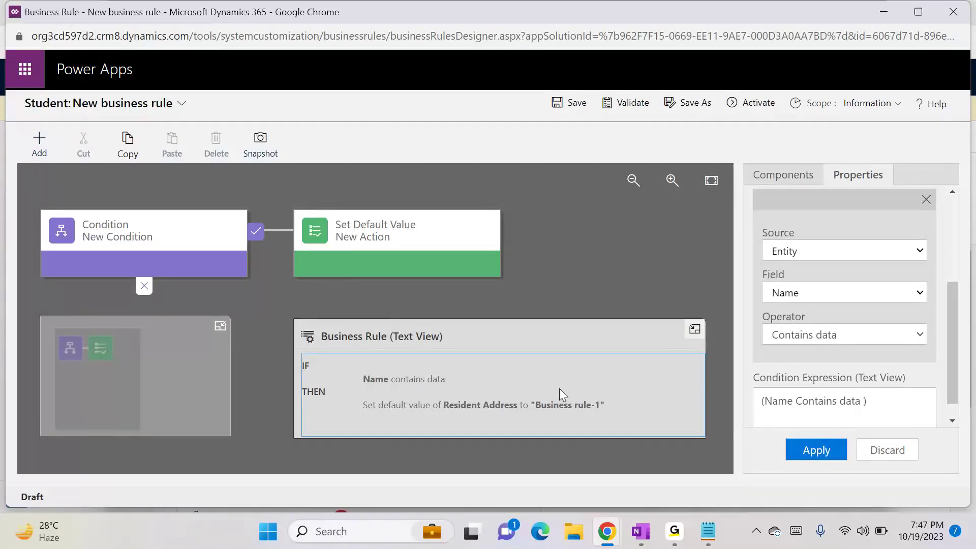
Step: Change the Set Default Value action to set City to Hyderabad and apply it
left_click(399, 246)
left_click_drag(953, 364, 962, 432)
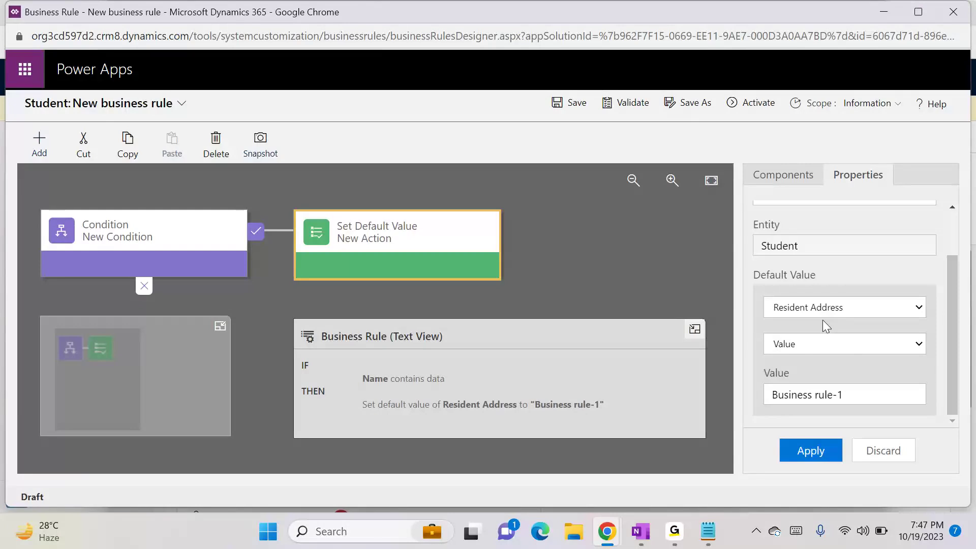
left_click(809, 308)
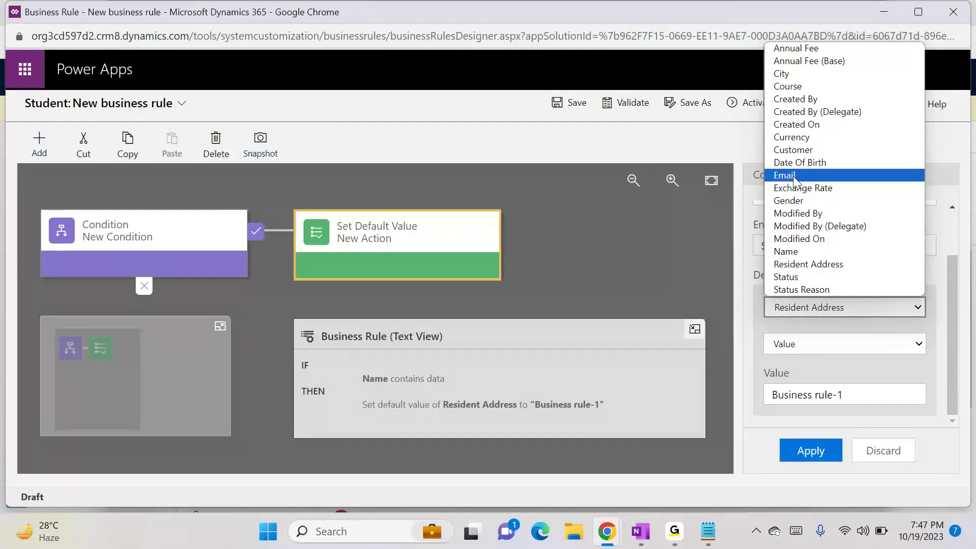
left_click(794, 74)
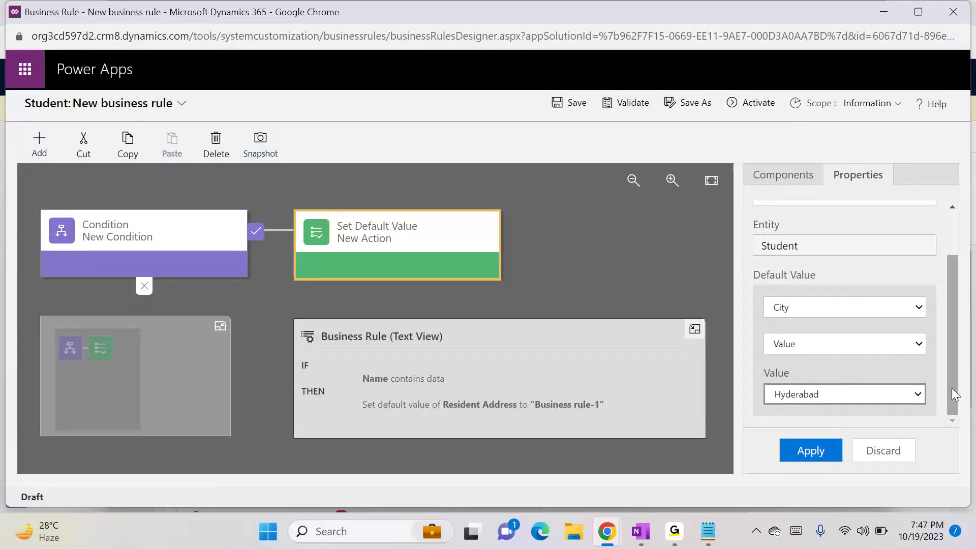
left_click(921, 397)
left_click(921, 397)
left_click(806, 457)
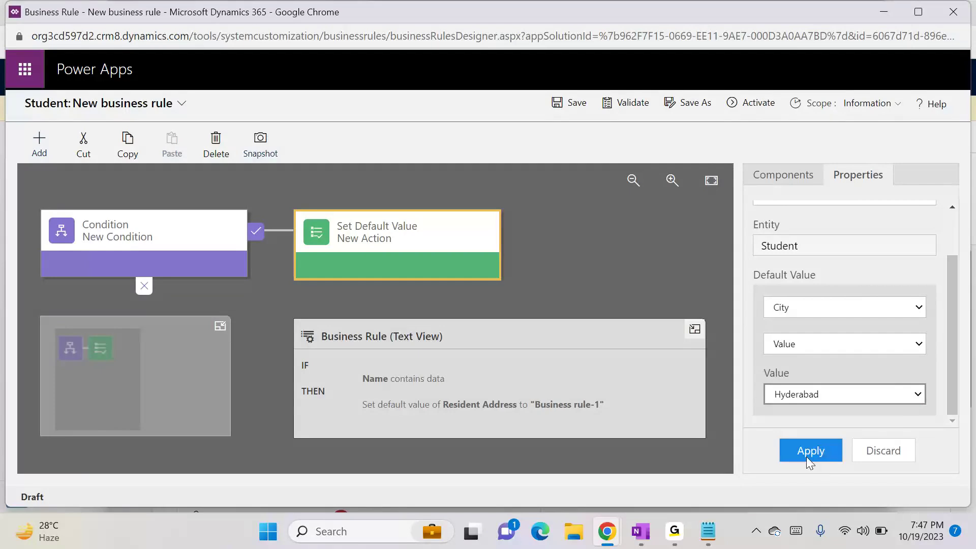
Step: Activate the Information-scoped New business rule, confirm the activation and put the rule designer away
left_click(743, 108)
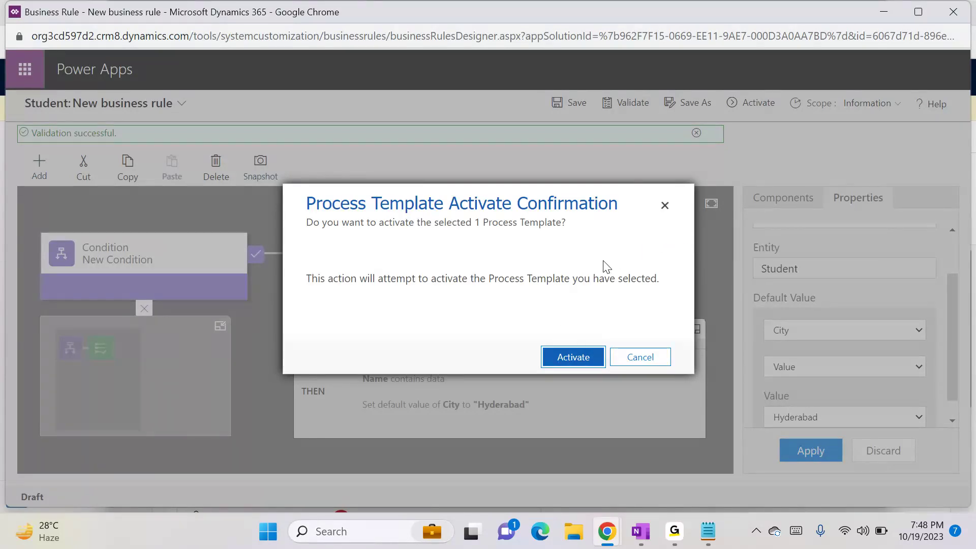
left_click(567, 358)
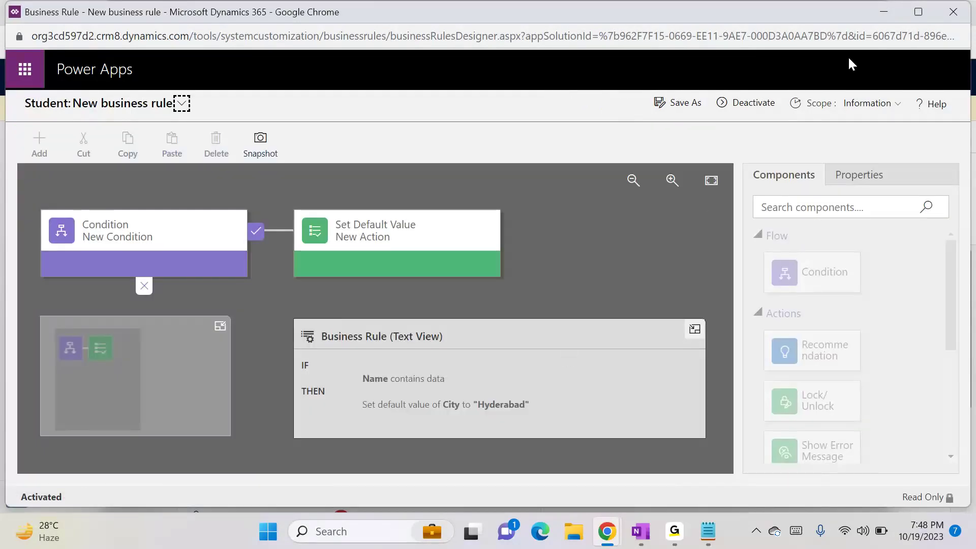
left_click(885, 15)
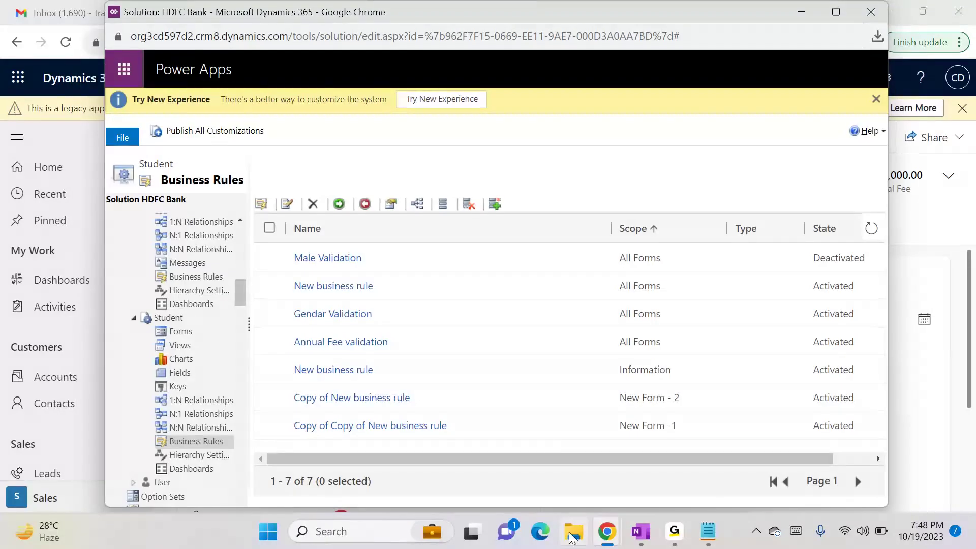
Step: Reload the test student record on the Information form, change its Name to test11 and save it
mouse_move(617, 536)
left_click(431, 482)
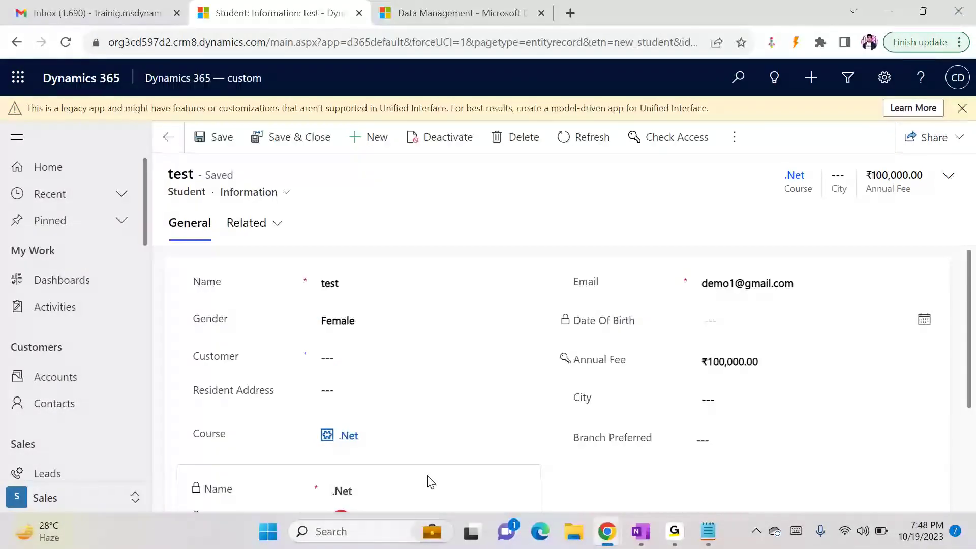
key("F5")
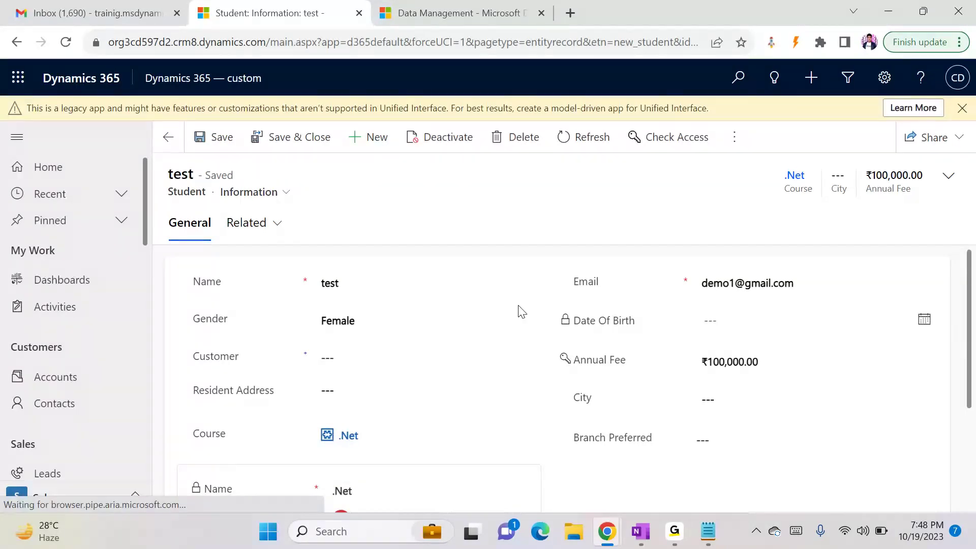
left_click(422, 290)
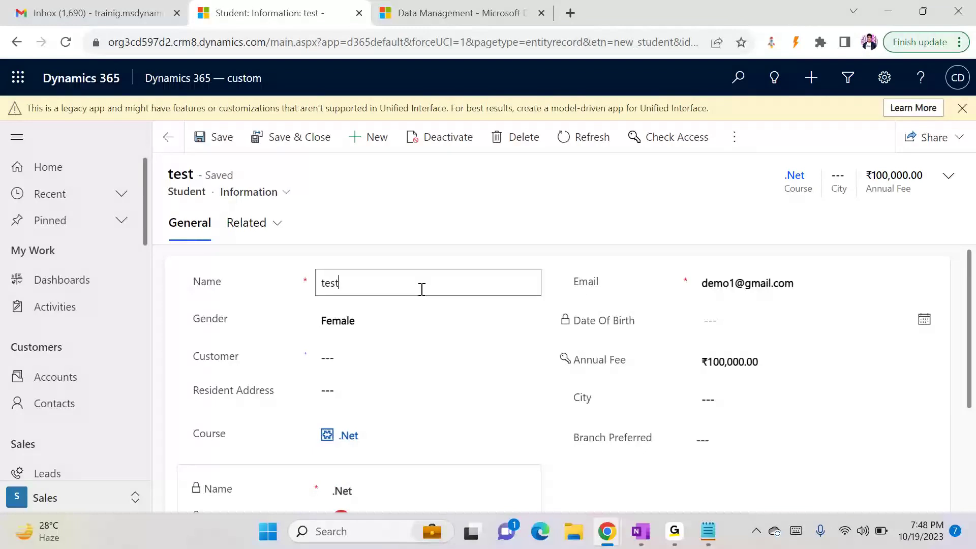
type("11")
left_click(286, 192)
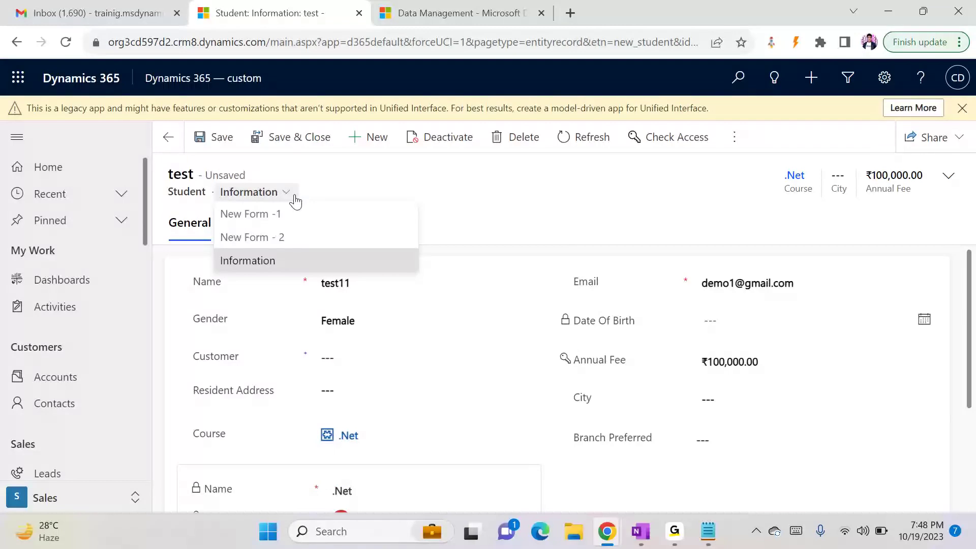
left_click(294, 196)
left_click(216, 143)
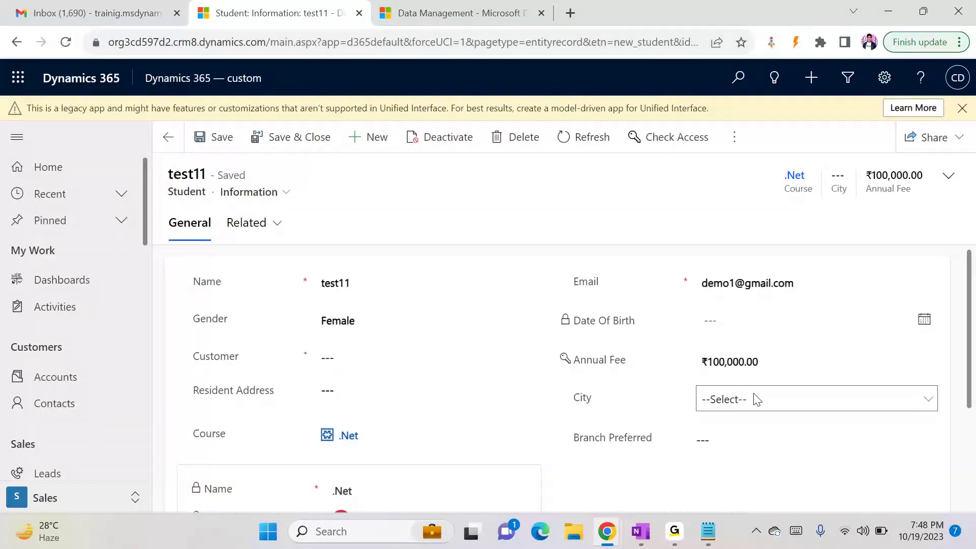
Step: Check the City and Branch Preferred fields of the test11 record for default values
left_click(756, 398)
left_click(583, 181)
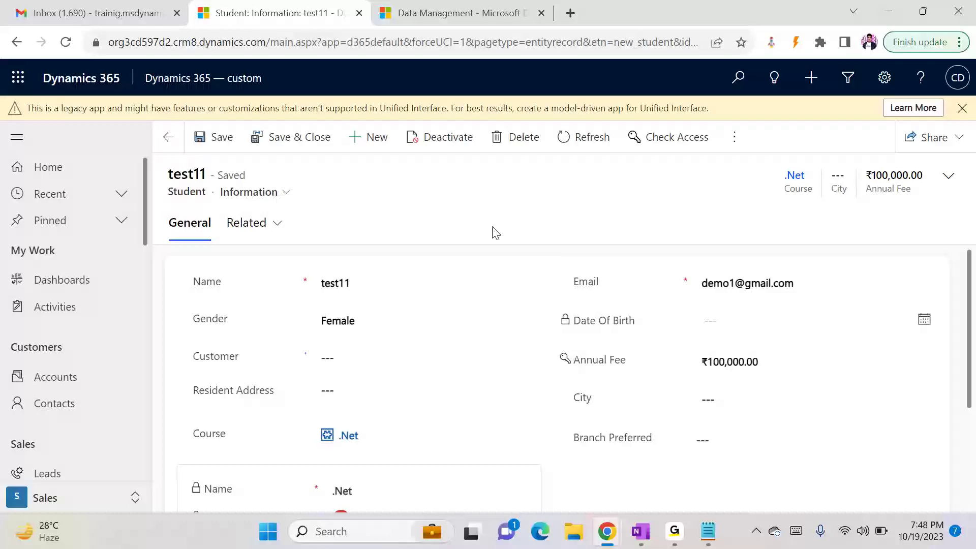
left_click(701, 439)
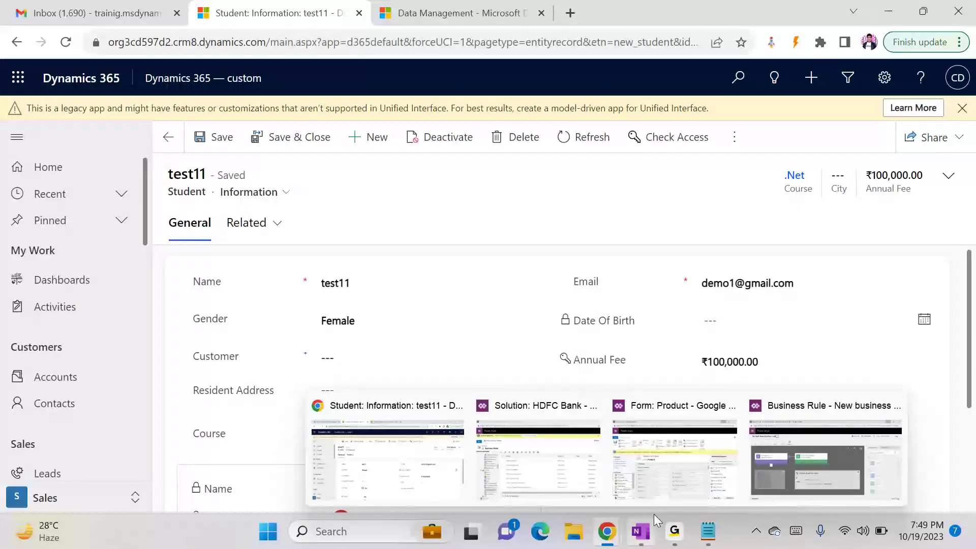
mouse_move(676, 535)
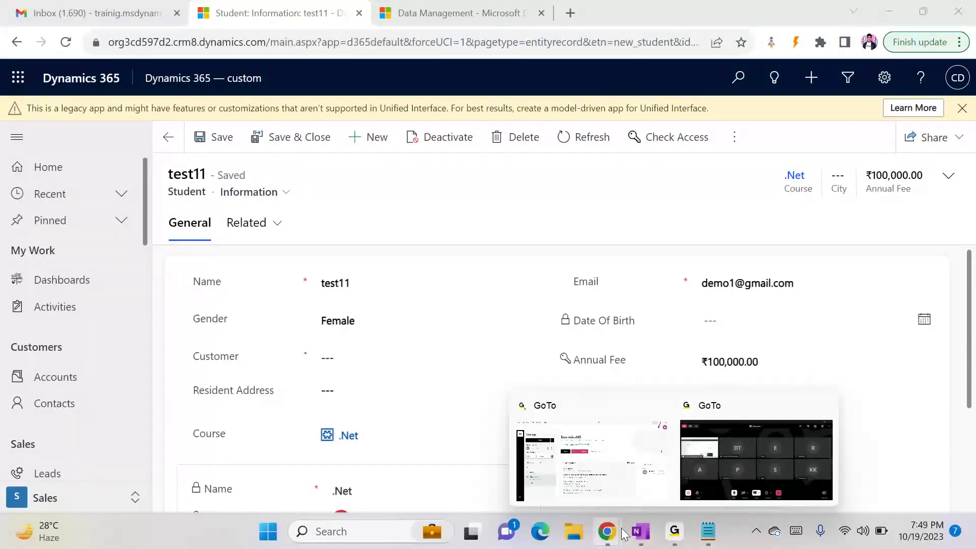
mouse_move(624, 535)
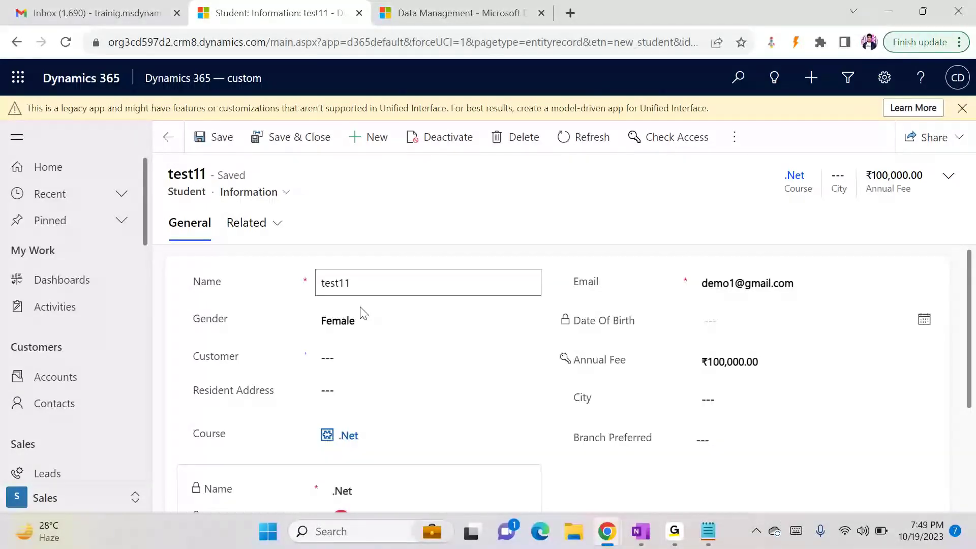
Step: Switch the student's Gender to Male and back to Female to test how the Date Of Birth field responds
left_click(358, 324)
left_click(345, 350)
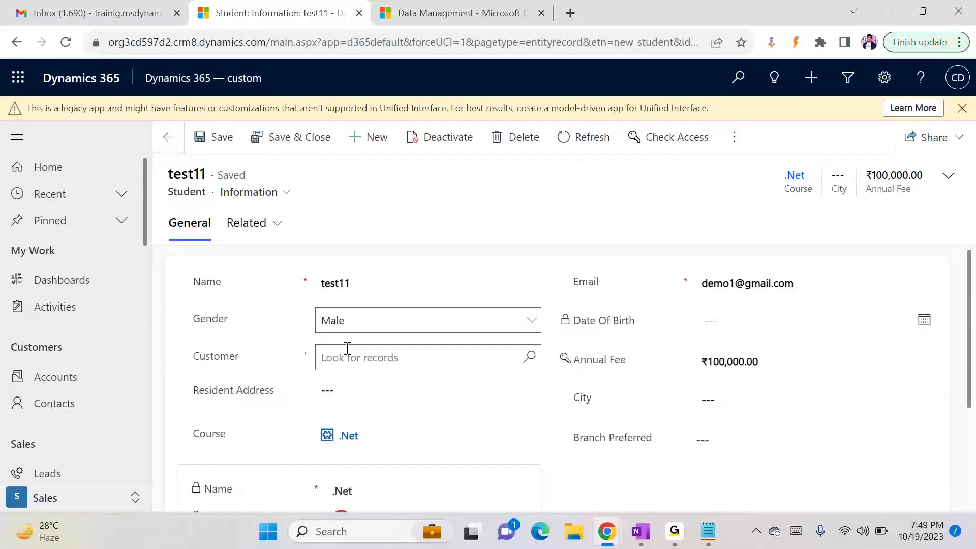
left_click(365, 330)
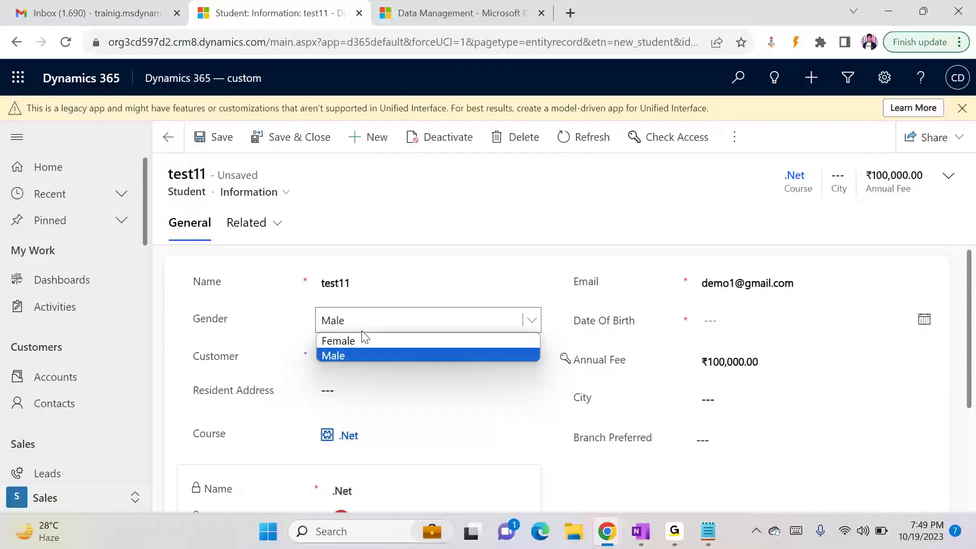
left_click(356, 338)
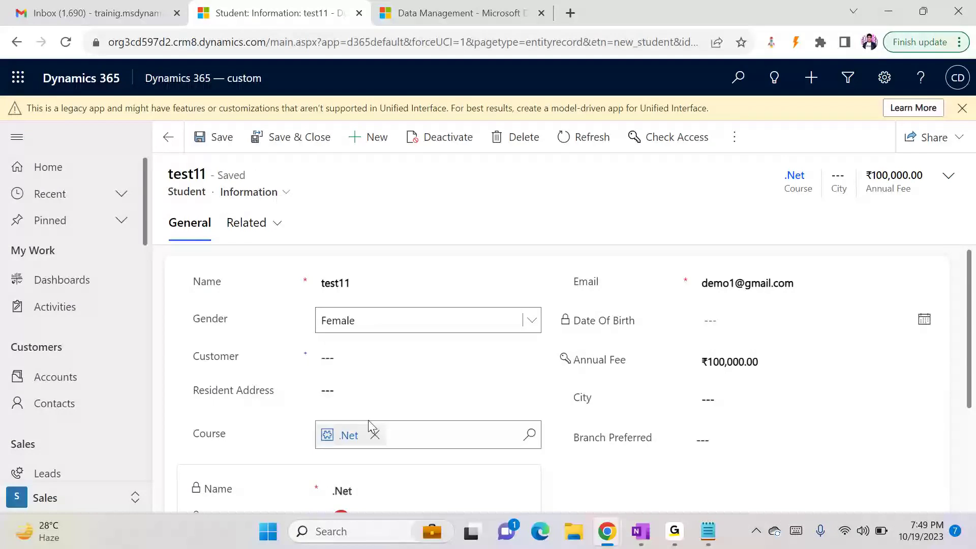
Step: Publish all customizations of the HDFC Bank solution and return to the test11 student record
mouse_move(609, 534)
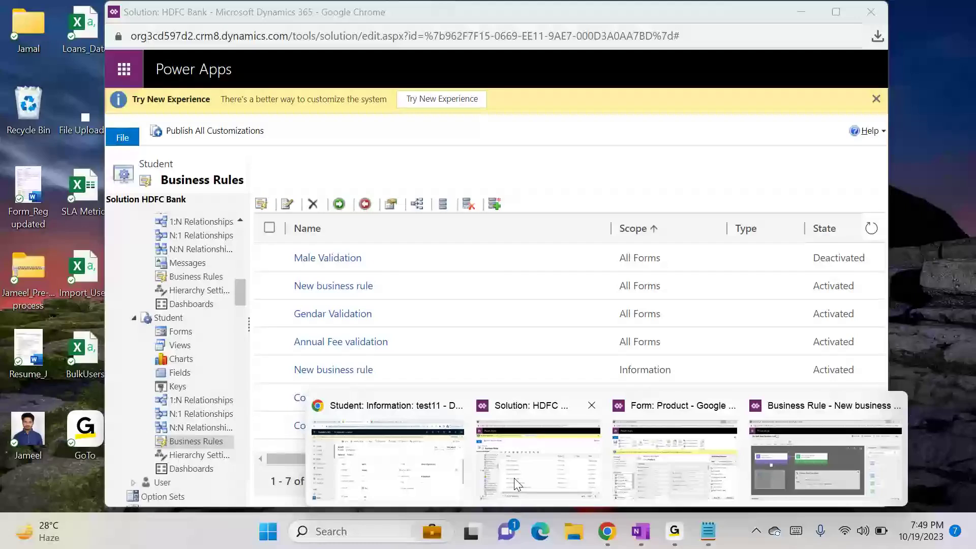
left_click(513, 478)
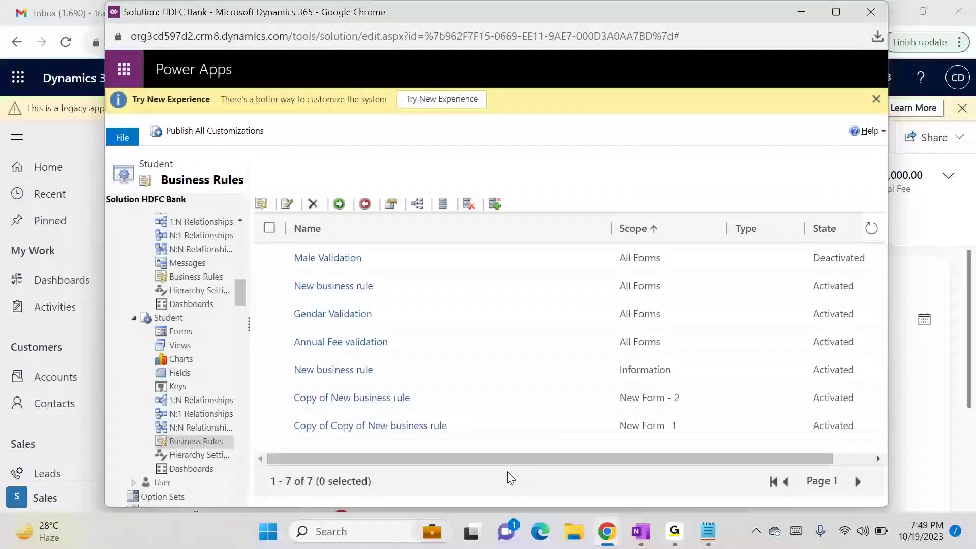
left_click(225, 132)
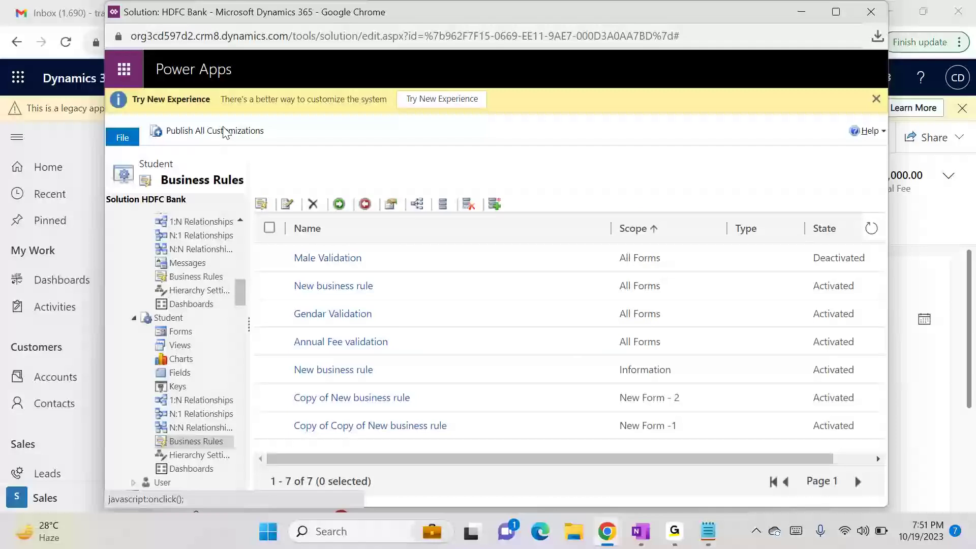
left_click(802, 15)
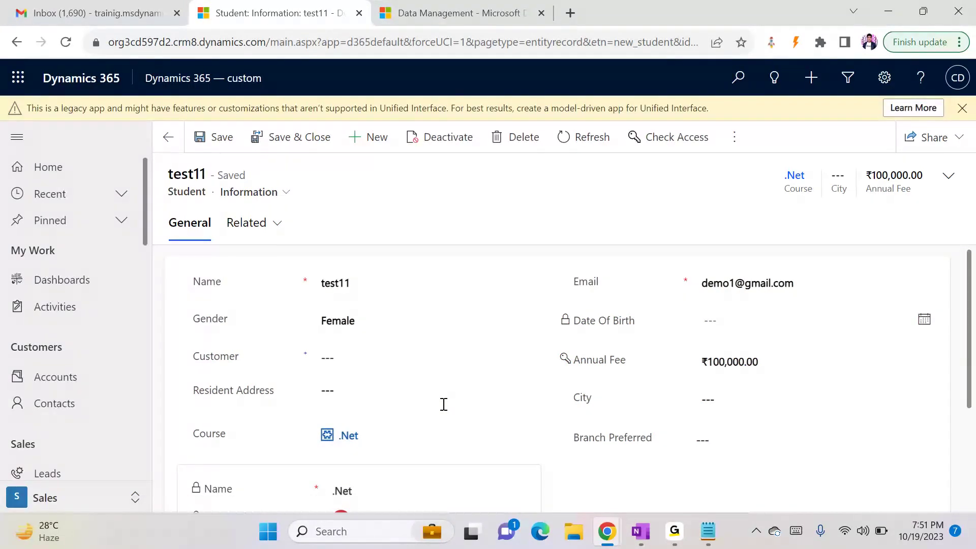
Step: Show the test11 record in New Form -1 and New Form - 2 and examine the fields for default values
left_click(294, 191)
left_click(291, 216)
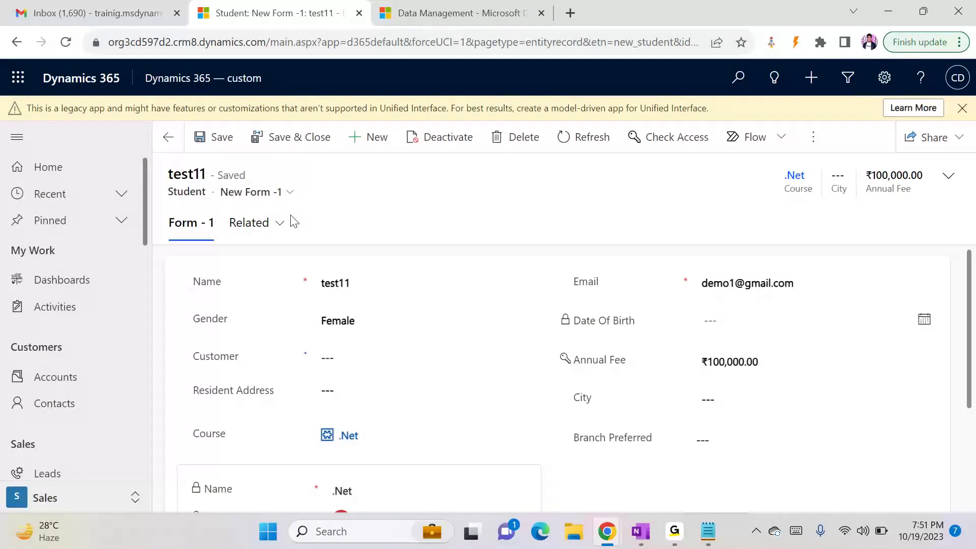
left_click(279, 192)
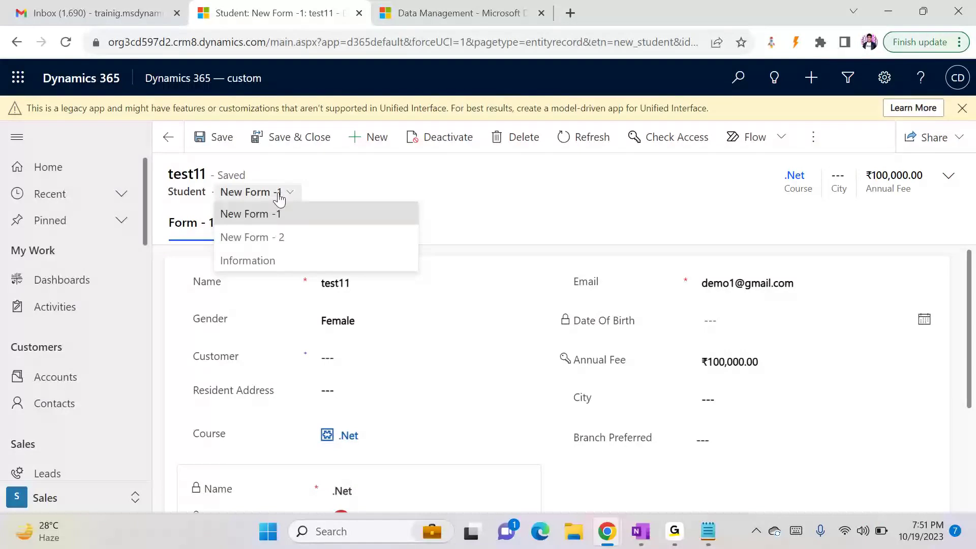
left_click(283, 238)
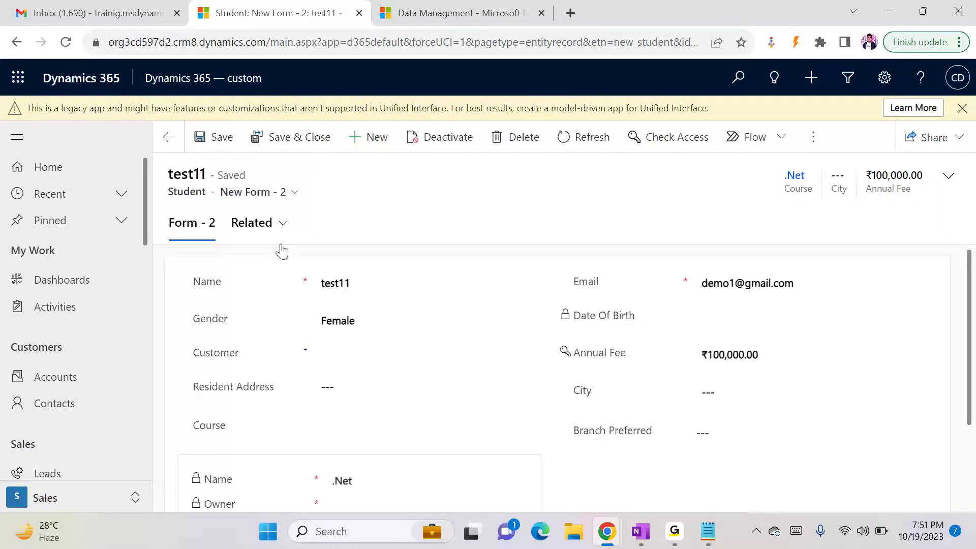
left_click_drag(974, 365, 974, 452)
left_click(717, 280)
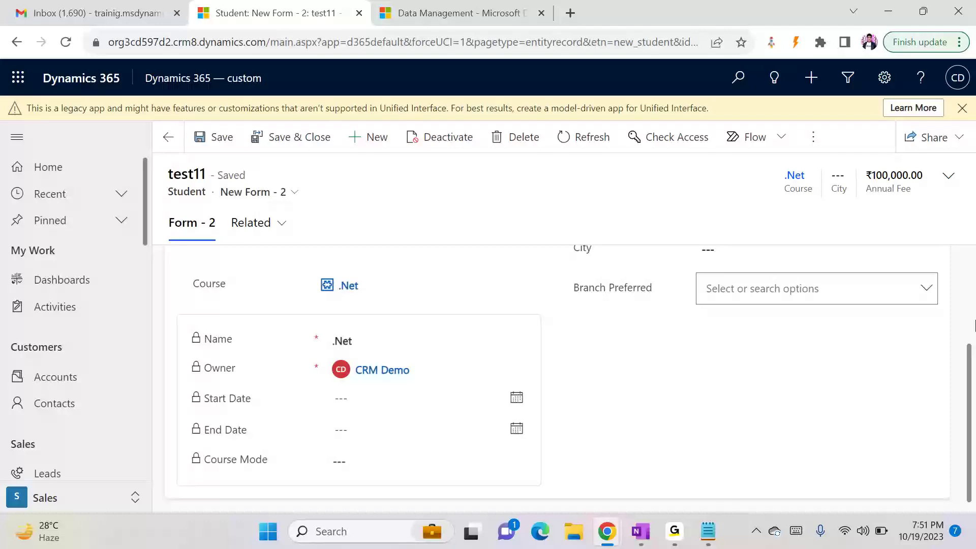
left_click_drag(974, 412, 974, 315)
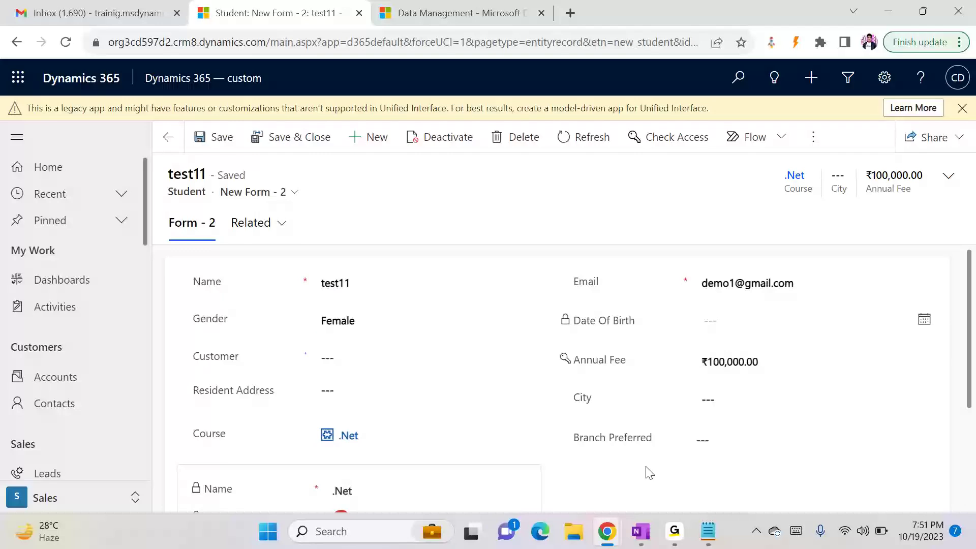
mouse_move(672, 516)
left_click(726, 443)
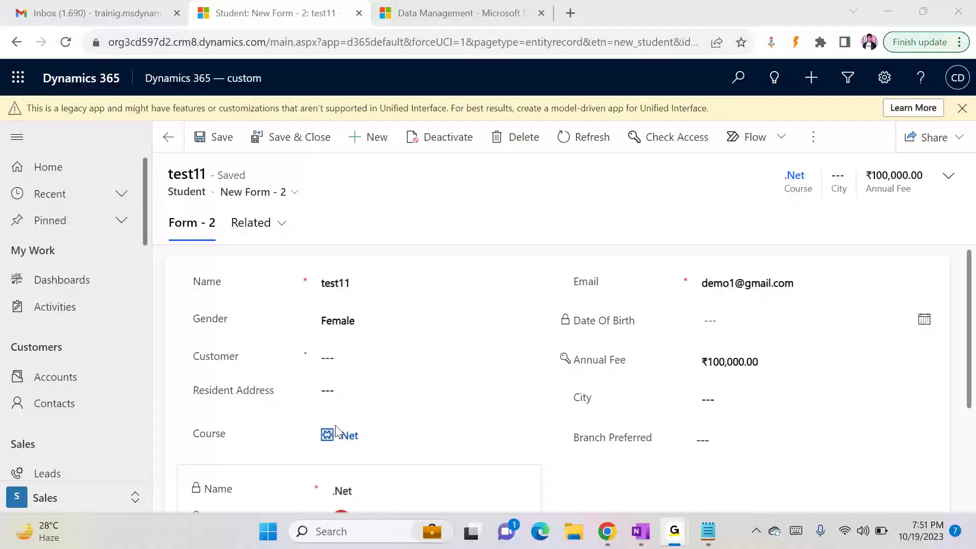